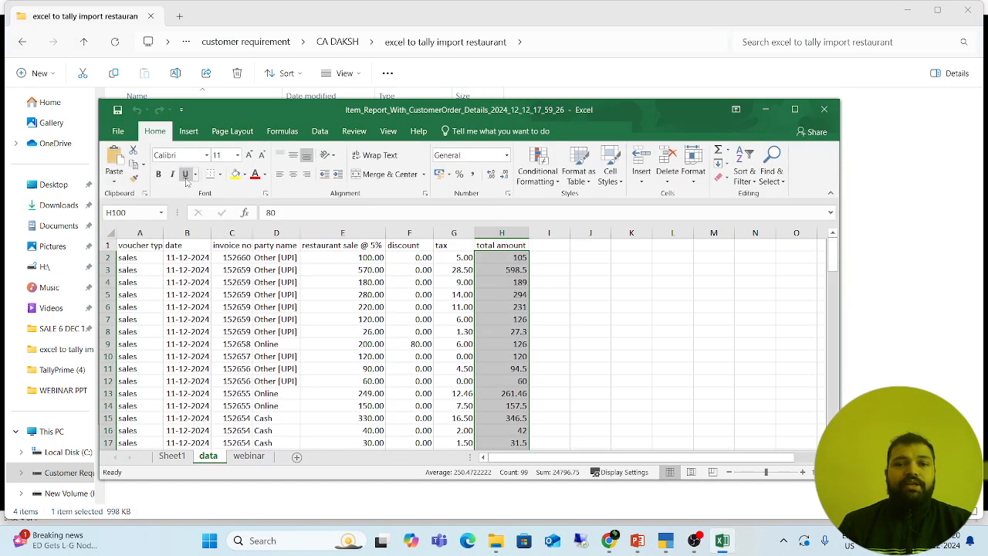
Step: Maximize the item report workbook and switch from the data sheet to Sheet1
{"action": "left_click", "coordinate": [795, 108]}
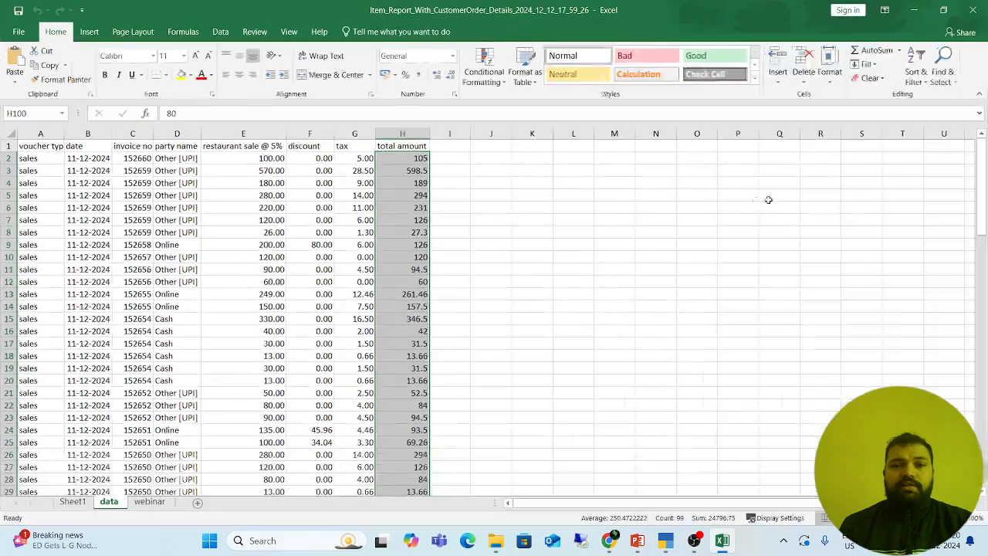
{"action": "left_click", "coordinate": [250, 234]}
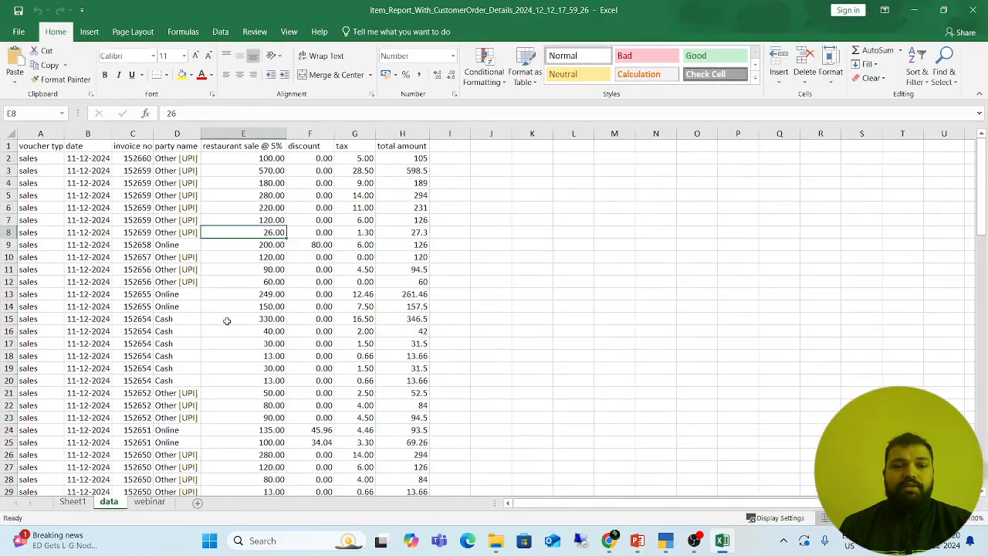
{"action": "left_click", "coordinate": [73, 502]}
{"action": "scroll", "coordinate": [285, 371], "scroll_direction": "up", "scroll_amount": 3}
{"action": "scroll", "coordinate": [284, 371], "scroll_direction": "up", "scroll_amount": 20}
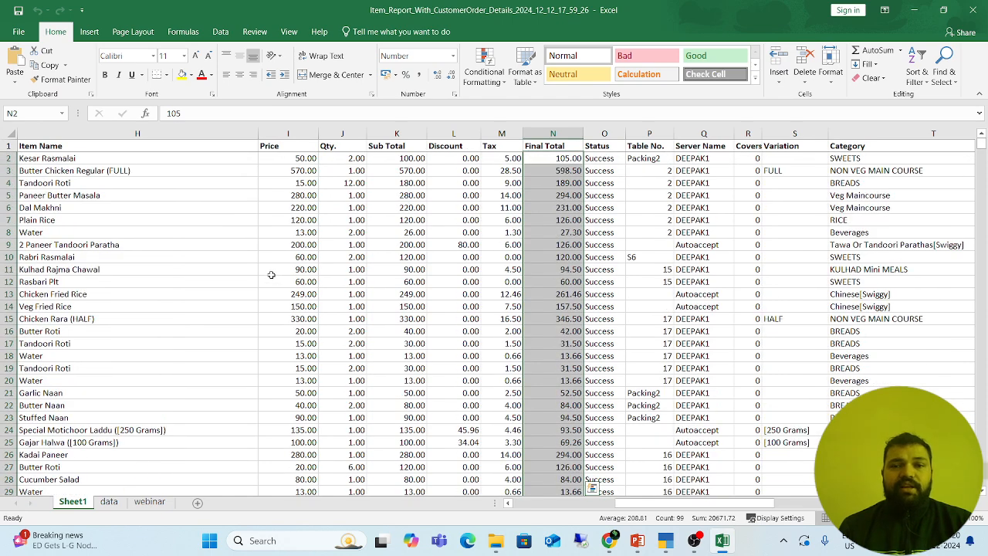
Step: Delete the voucher type column from Sheet1 so that Date becomes the first column
{"action": "key", "text": "Left"}
{"action": "key", "text": "Left"}
{"action": "key", "text": "Left"}
{"action": "key", "text": "Left"}
{"action": "key", "text": "Left"}
{"action": "key", "text": "Left"}
{"action": "key", "text": "Left"}
{"action": "key", "text": "Left"}
{"action": "key", "text": "Left"}
{"action": "key", "text": "Left"}
{"action": "key", "text": "Left"}
{"action": "key", "text": "Left"}
{"action": "key", "text": "Left"}
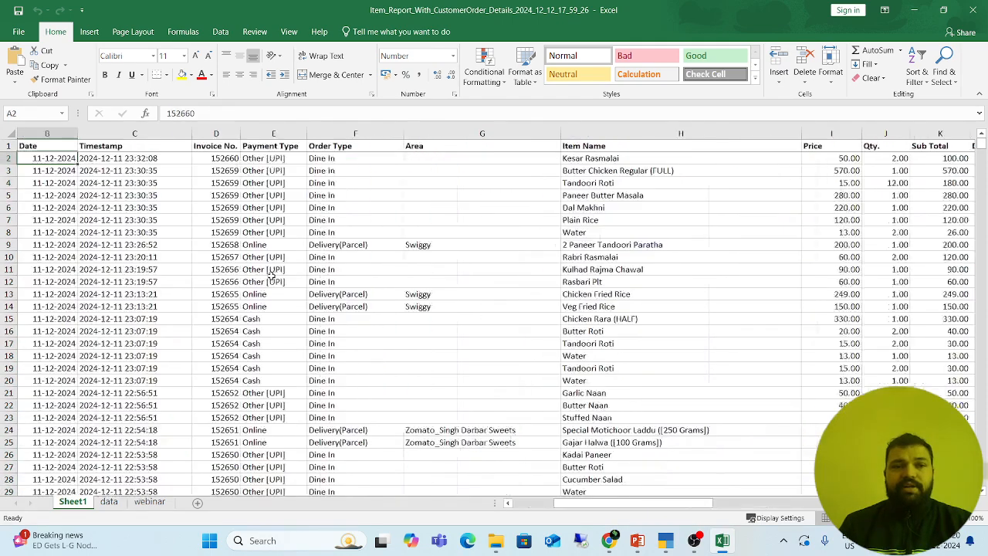
{"action": "key", "text": "Right"}
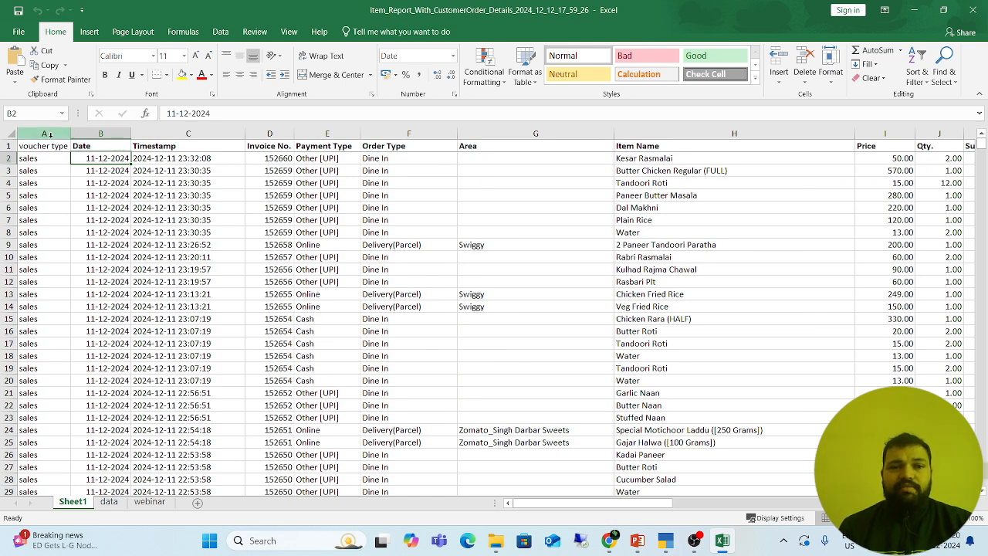
{"action": "left_click", "coordinate": [48, 134]}
{"action": "right_click", "coordinate": [48, 134]}
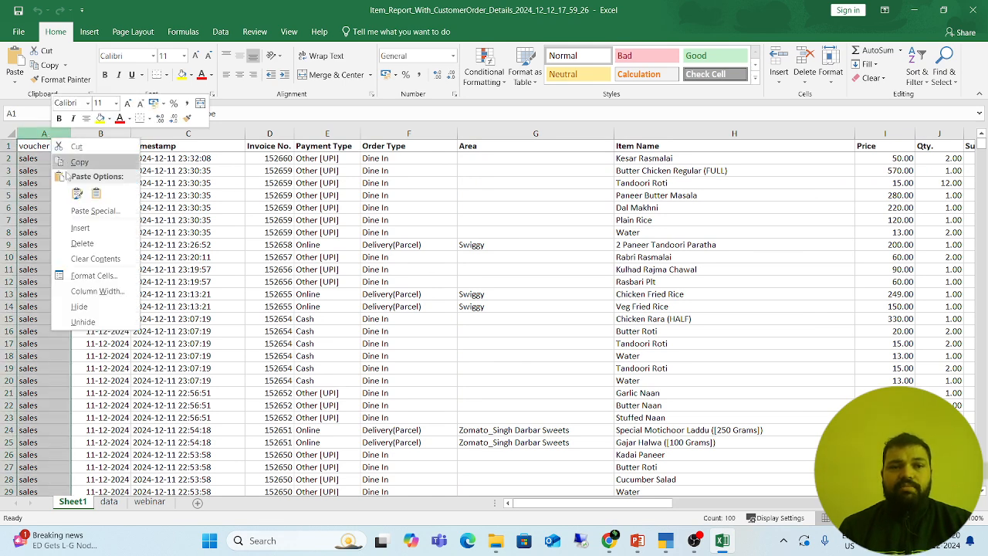
{"action": "left_click", "coordinate": [74, 244]}
{"action": "left_click", "coordinate": [62, 159]}
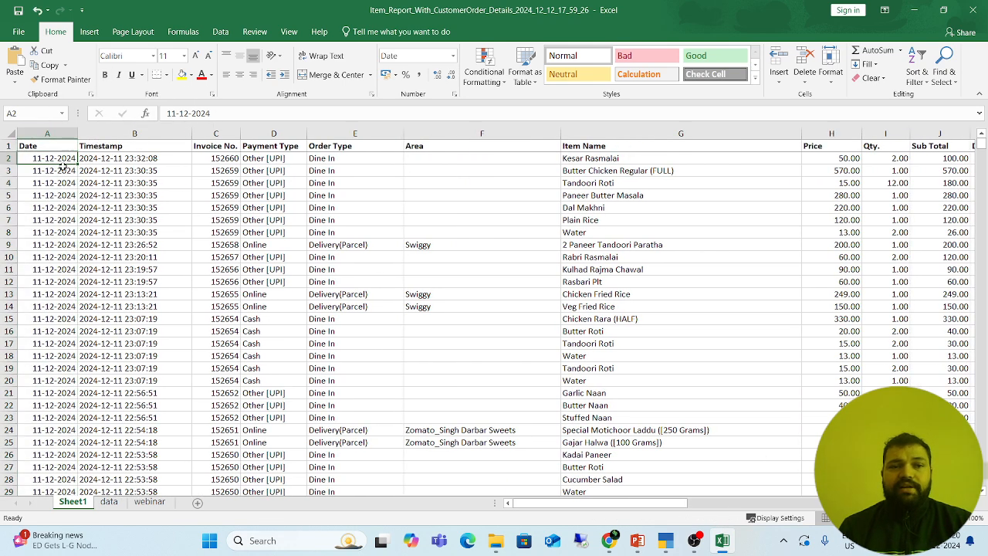
Step: Review the column headings of Sheet1 one by one, from Date through Table No
{"action": "left_click", "coordinate": [34, 149]}
{"action": "left_click", "coordinate": [169, 142]}
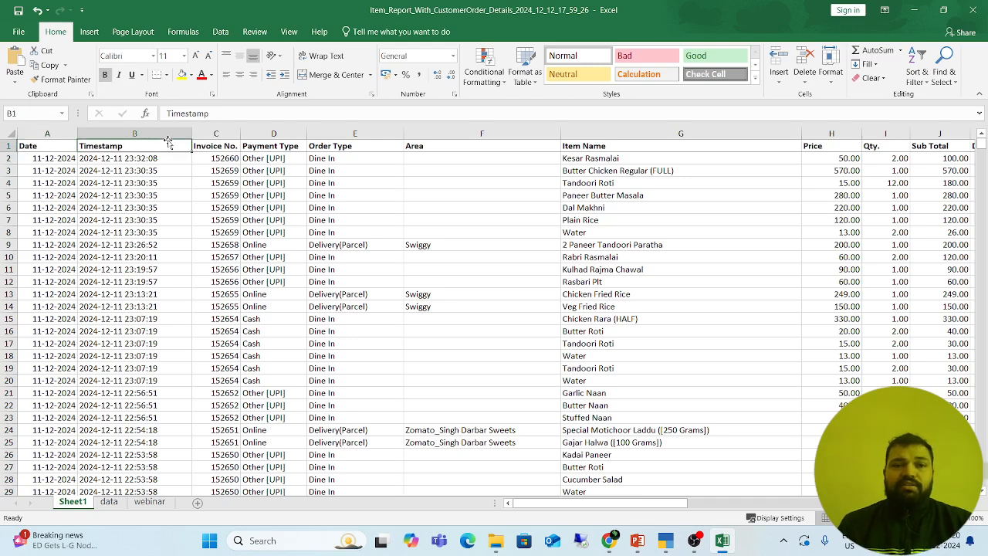
{"action": "key", "text": "Right"}
{"action": "key", "text": "Right"}
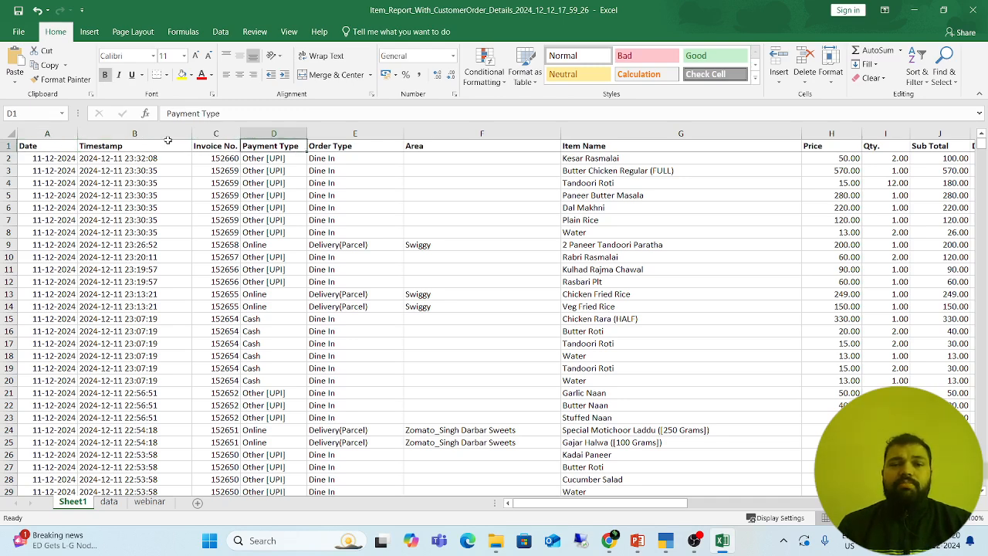
{"action": "key", "text": "Right"}
{"action": "key", "text": "Right"}
{"action": "key", "text": "Right"}
{"action": "key", "text": "Right"}
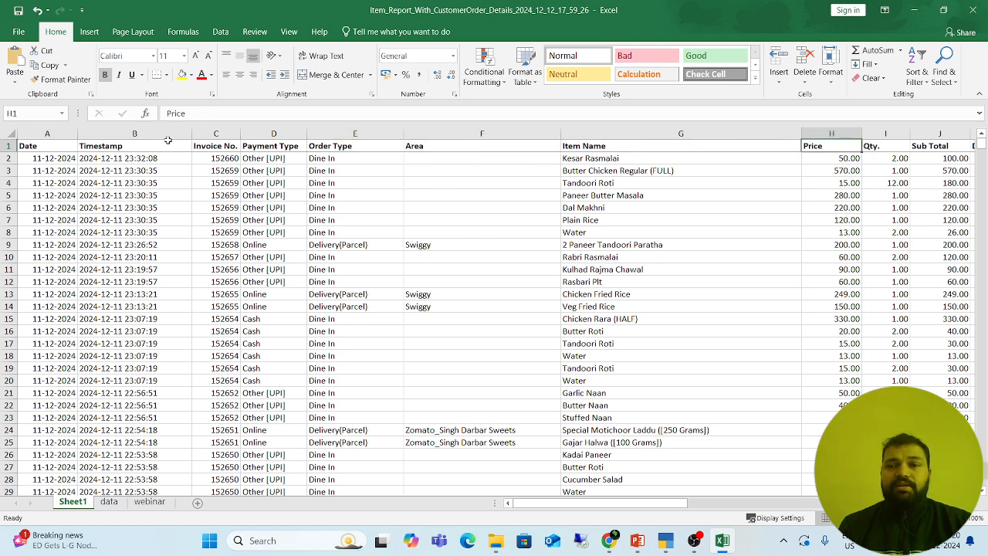
{"action": "key", "text": "Right"}
{"action": "key", "text": "Right"}
{"action": "key", "text": "Right"}
{"action": "key", "text": "Right"}
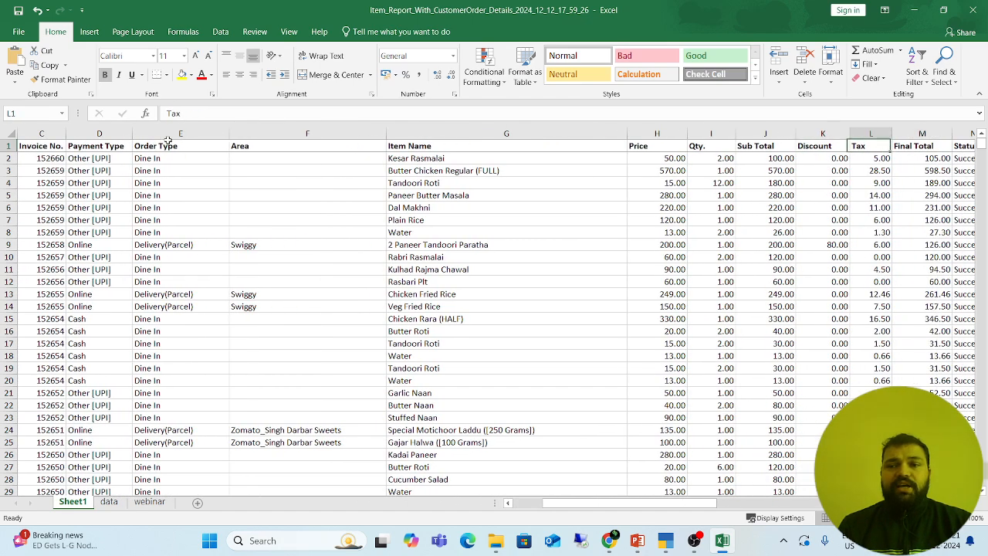
{"action": "key", "text": "Right"}
{"action": "key", "text": "Right"}
{"action": "key", "text": "Right"}
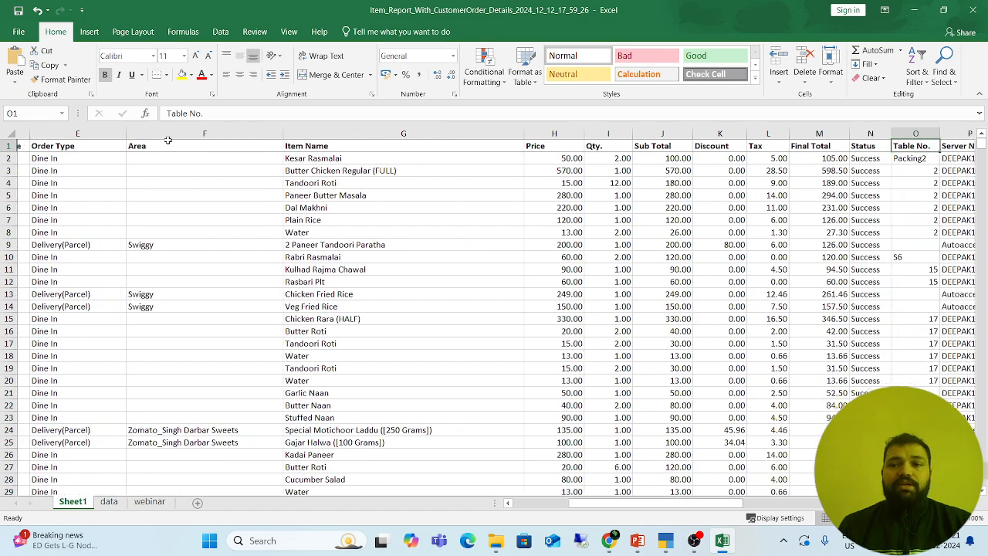
Step: Examine the first record's table number, server, covers, variation, category and HSN fields
{"action": "key", "text": "Down"}
{"action": "key", "text": "Right"}
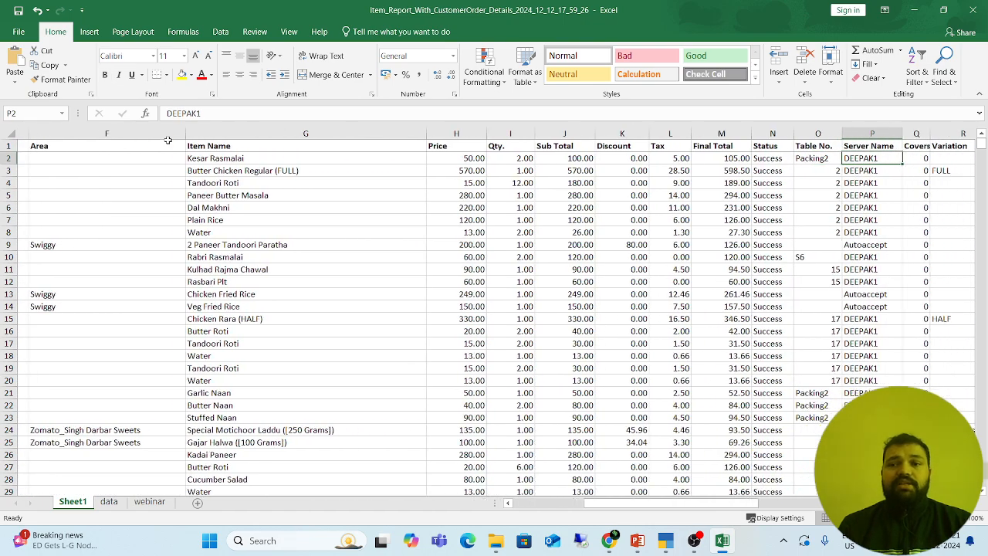
{"action": "key", "text": "Left"}
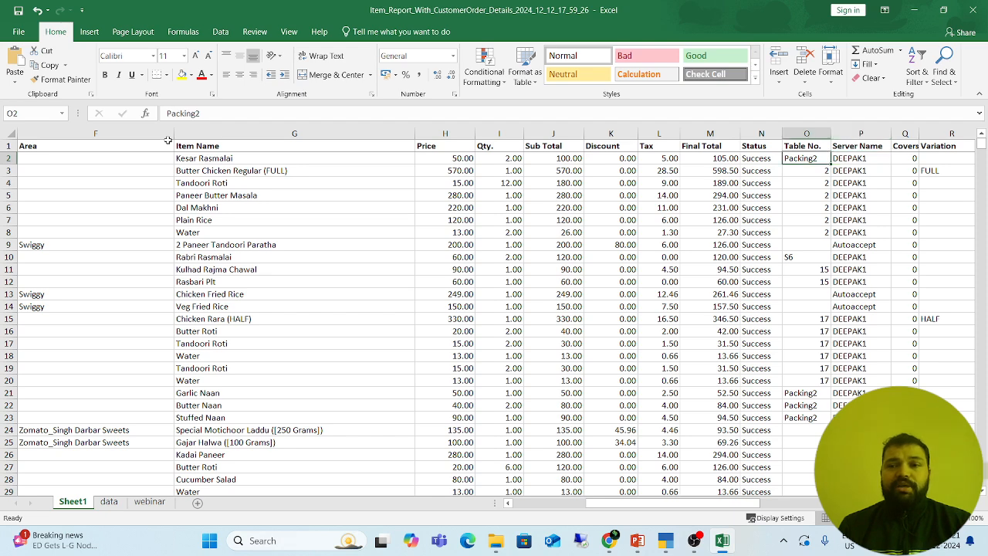
{"action": "key", "text": "Right"}
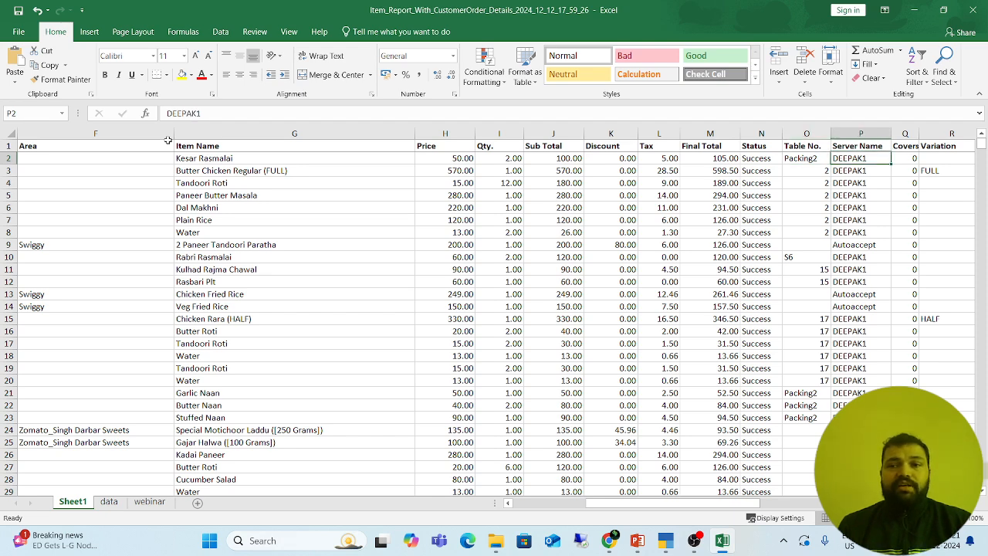
{"action": "key", "text": "Right"}
{"action": "key", "text": "Right"}
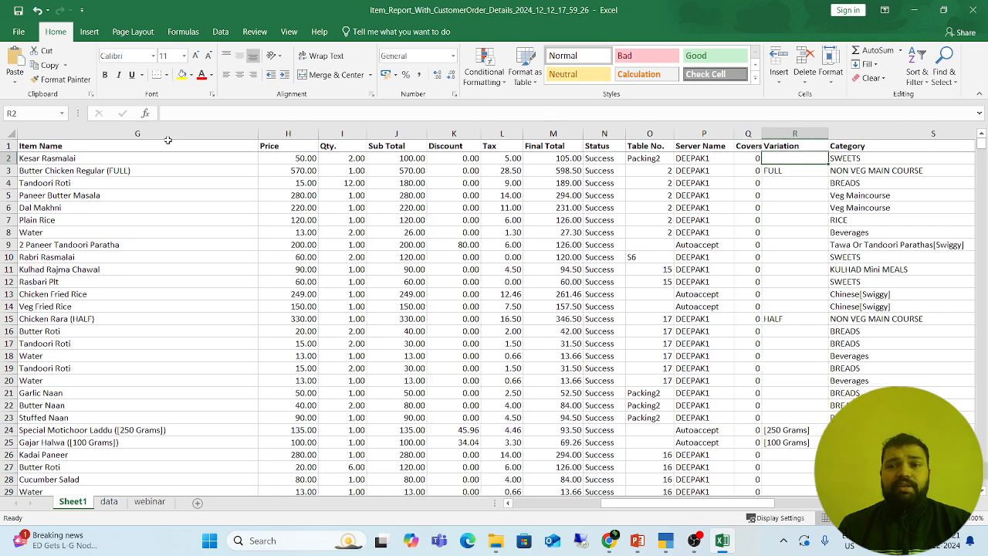
{"action": "key", "text": "Right"}
{"action": "key", "text": "Right"}
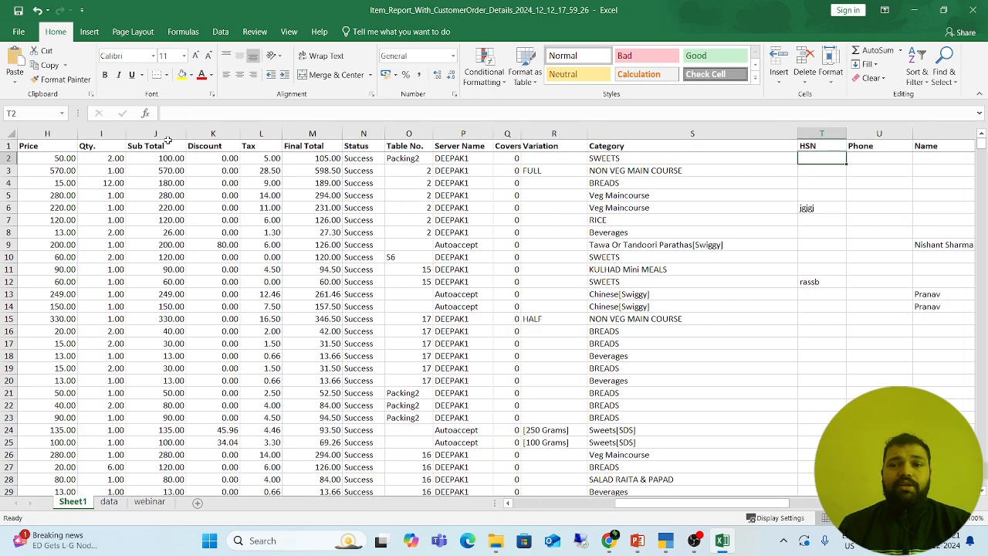
Step: Review the first record's fields in reverse order, from HSN back to Date
{"action": "key", "text": "Left"}
{"action": "key", "text": "Left"}
{"action": "key", "text": "Left"}
{"action": "key", "text": "Left"}
{"action": "key", "text": "Left"}
{"action": "key", "text": "Left"}
{"action": "key", "text": "Left"}
{"action": "key", "text": "Left"}
{"action": "key", "text": "Left"}
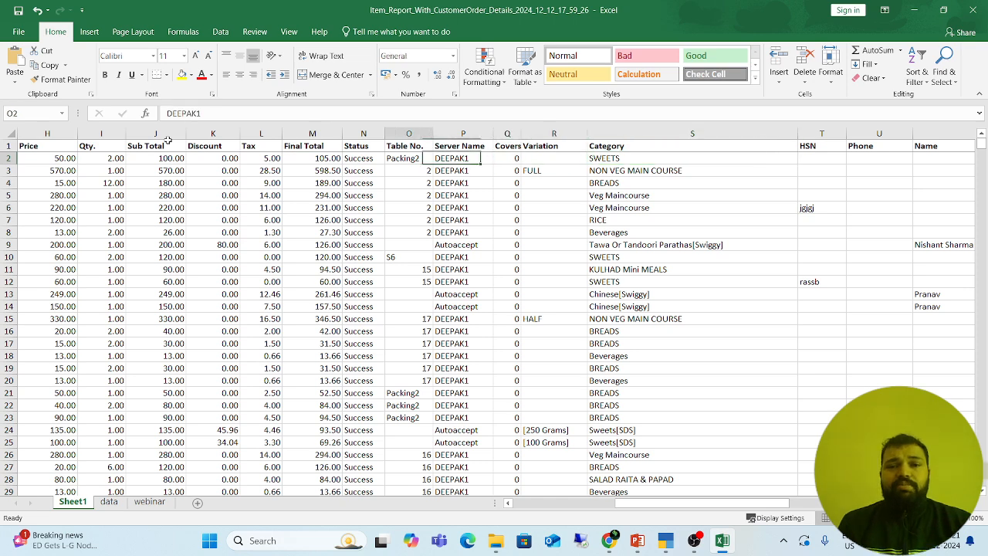
{"action": "key", "text": "Left"}
{"action": "key", "text": "Left"}
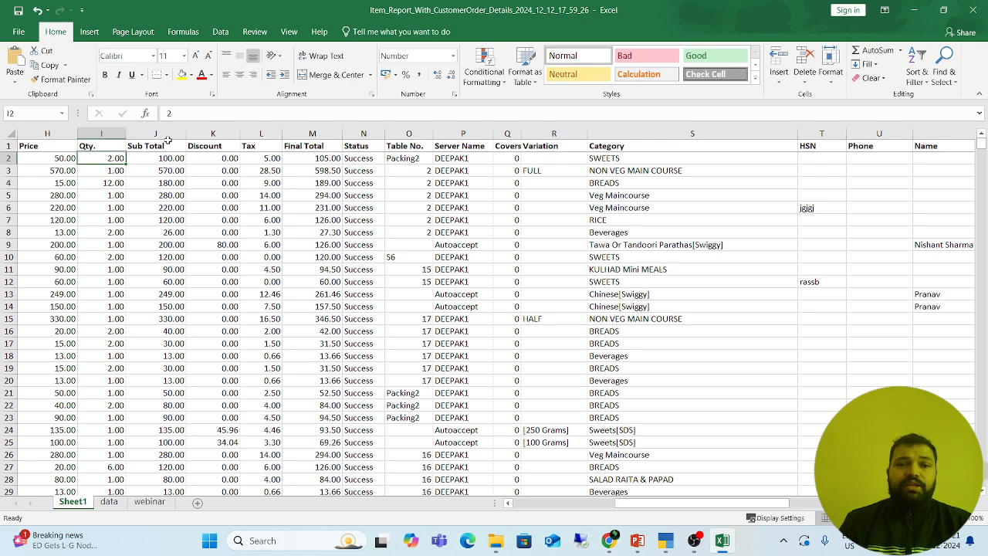
{"action": "key", "text": "Left"}
{"action": "key", "text": "Left"}
{"action": "key", "text": "Left"}
{"action": "key", "text": "Left"}
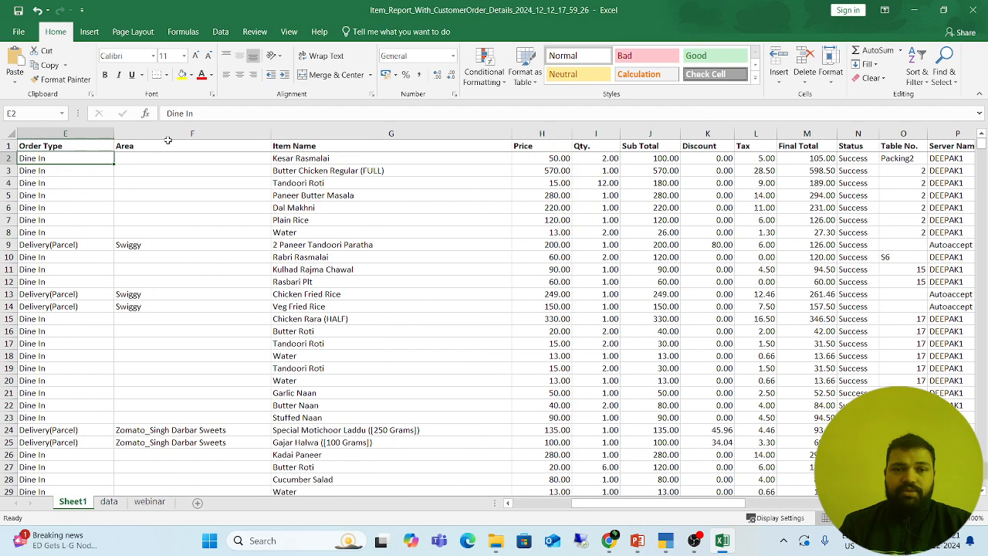
{"action": "key", "text": "Left"}
{"action": "key", "text": "Left"}
{"action": "key", "text": "Left"}
{"action": "key", "text": "Left"}
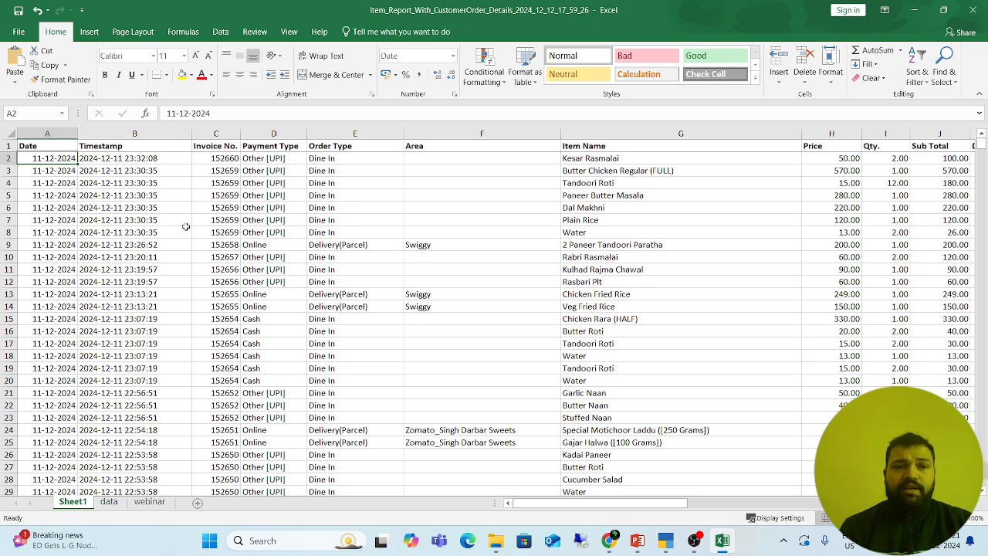
Step: Highlight the Date, Invoice No. and Payment Type columns in yellow
{"action": "left_click", "coordinate": [56, 133]}
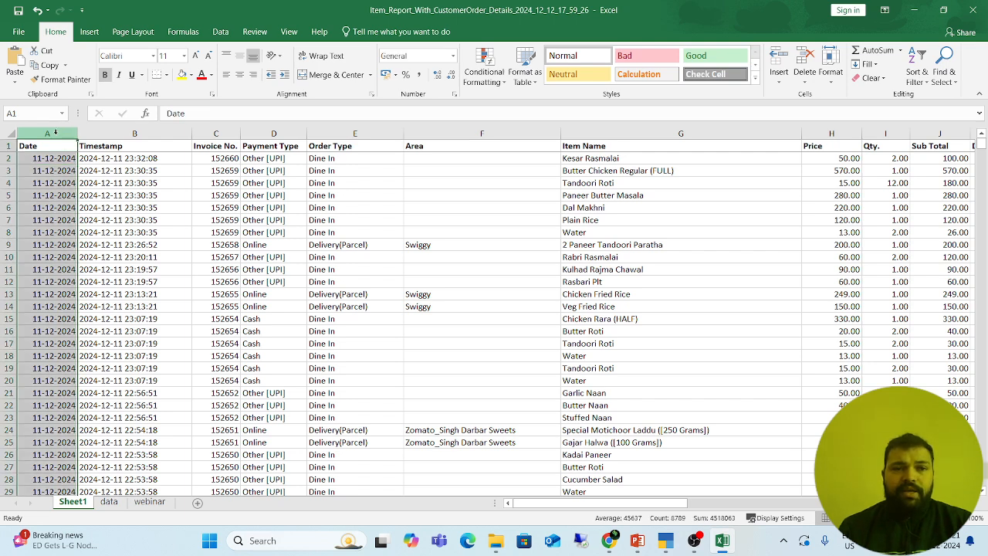
{"action": "left_click", "coordinate": [182, 75]}
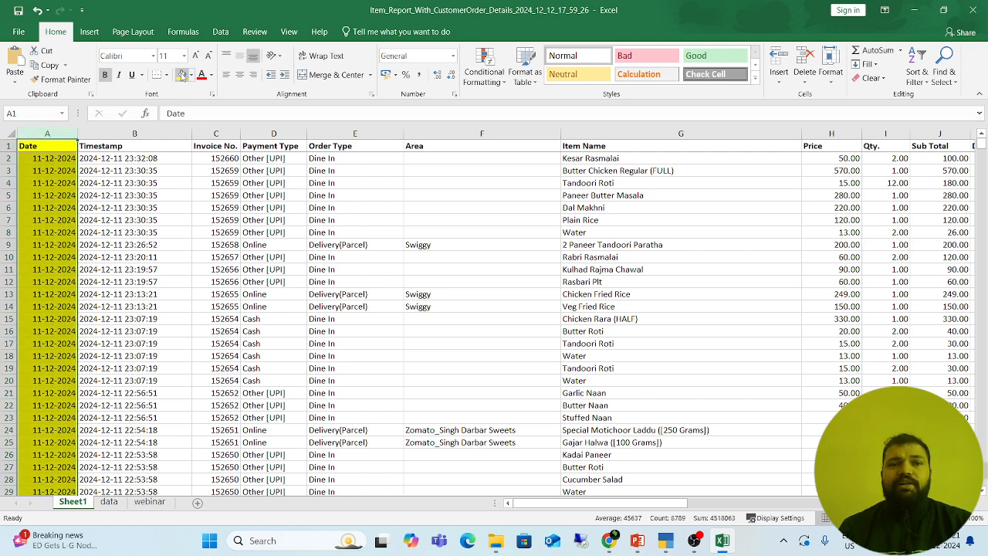
{"action": "left_click", "coordinate": [222, 133]}
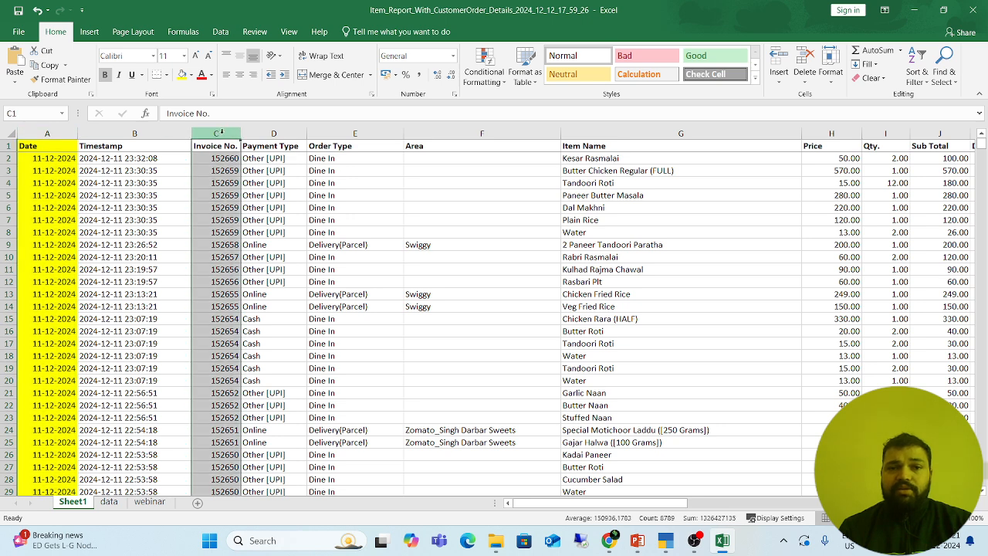
{"action": "left_click", "coordinate": [183, 75]}
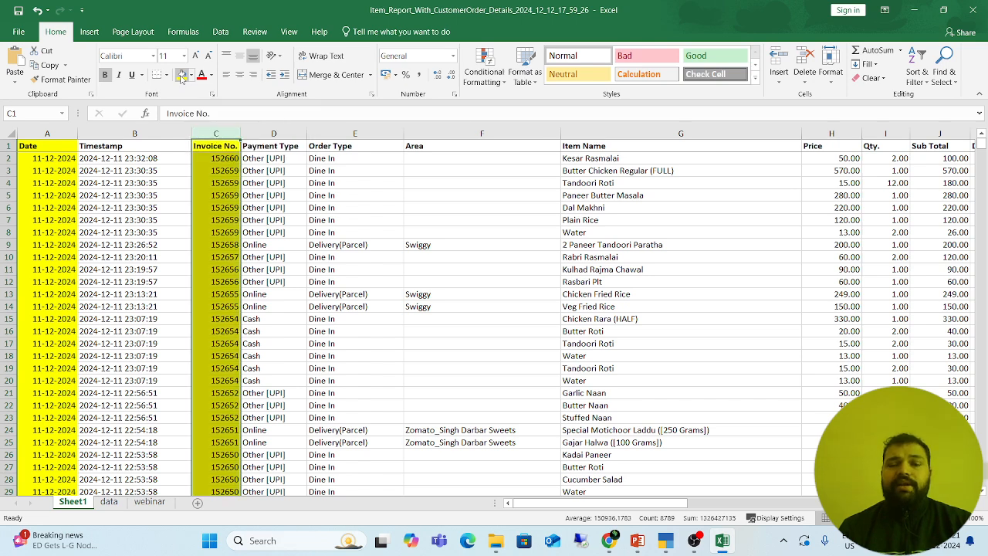
{"action": "left_click", "coordinate": [270, 130]}
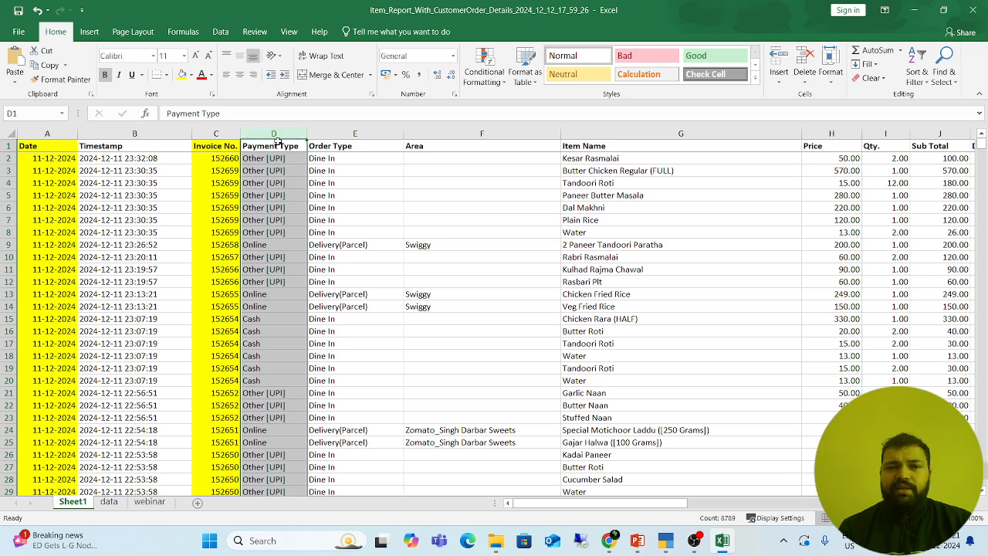
{"action": "left_click", "coordinate": [182, 74]}
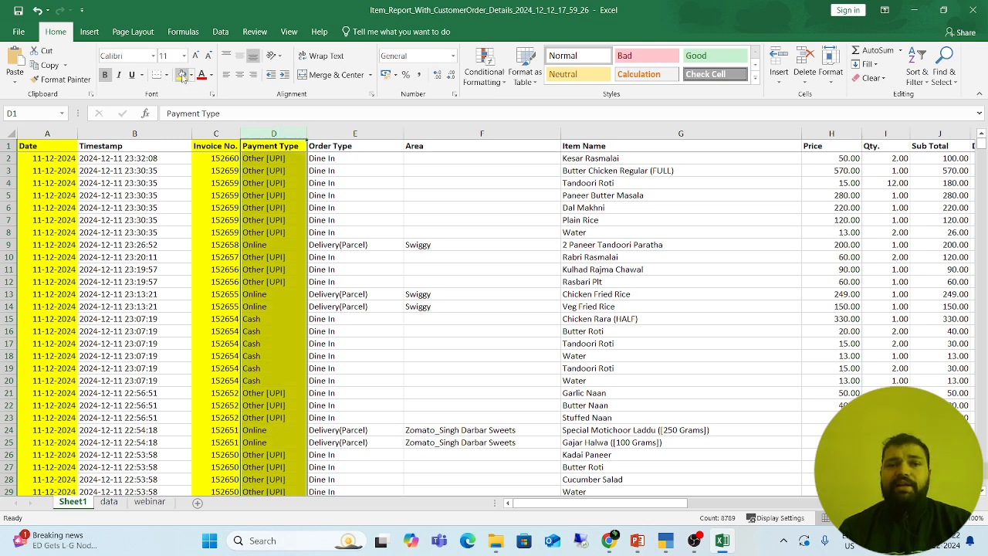
Step: Check the remaining column headings from Order Type to Covers for fields the import needs
{"action": "left_click", "coordinate": [328, 134]}
{"action": "key", "text": "Right"}
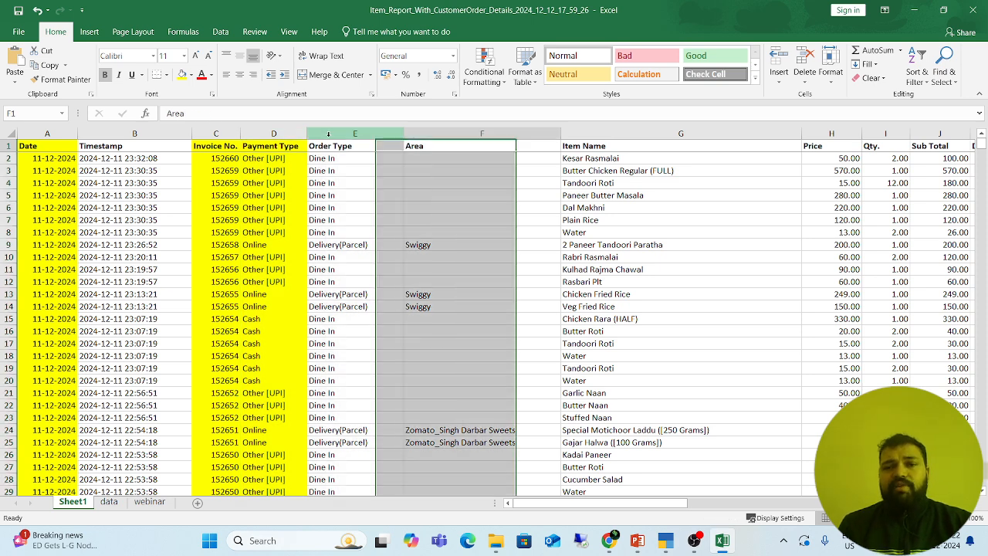
{"action": "key", "text": "Right"}
{"action": "key", "text": "Right"}
{"action": "key", "text": "Right"}
{"action": "key", "text": "Right"}
{"action": "key", "text": "Right"}
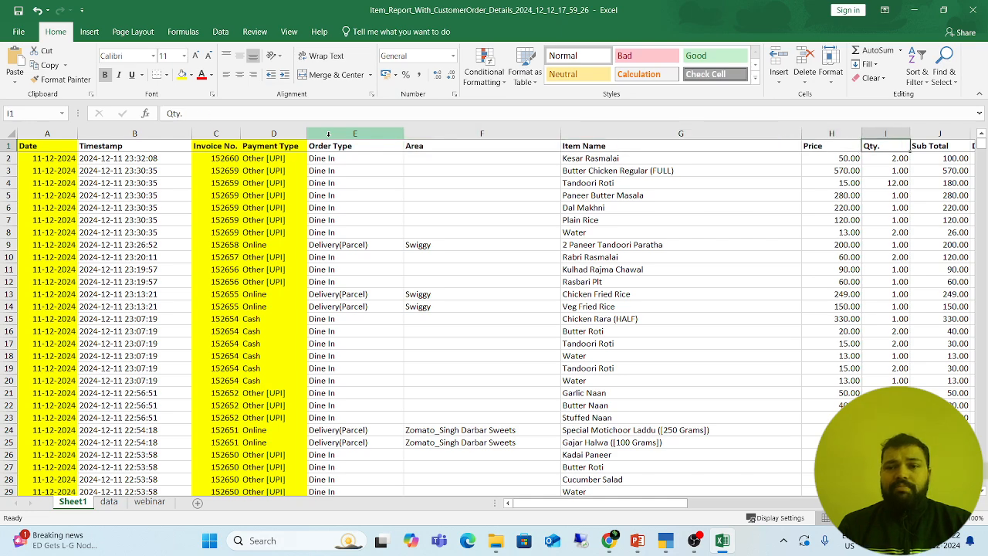
{"action": "key", "text": "Right"}
{"action": "key", "text": "Right"}
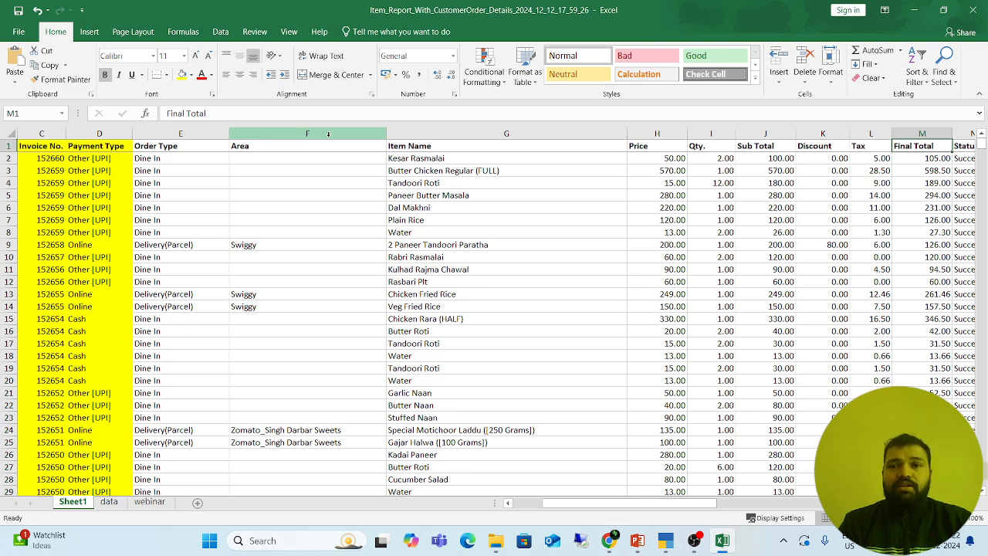
{"action": "key", "text": "Right"}
{"action": "key", "text": "Right"}
{"action": "key", "text": "Right"}
{"action": "key", "text": "Right"}
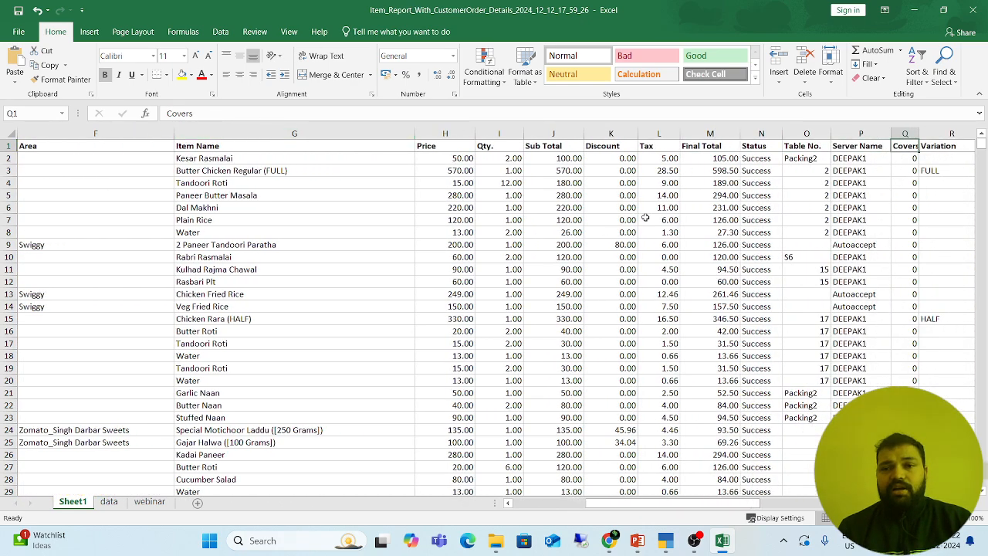
Step: Highlight the Sub Total, Discount, Tax and Final Total columns in yellow
{"action": "left_click", "coordinate": [552, 133]}
{"action": "left_click", "coordinate": [182, 74]}
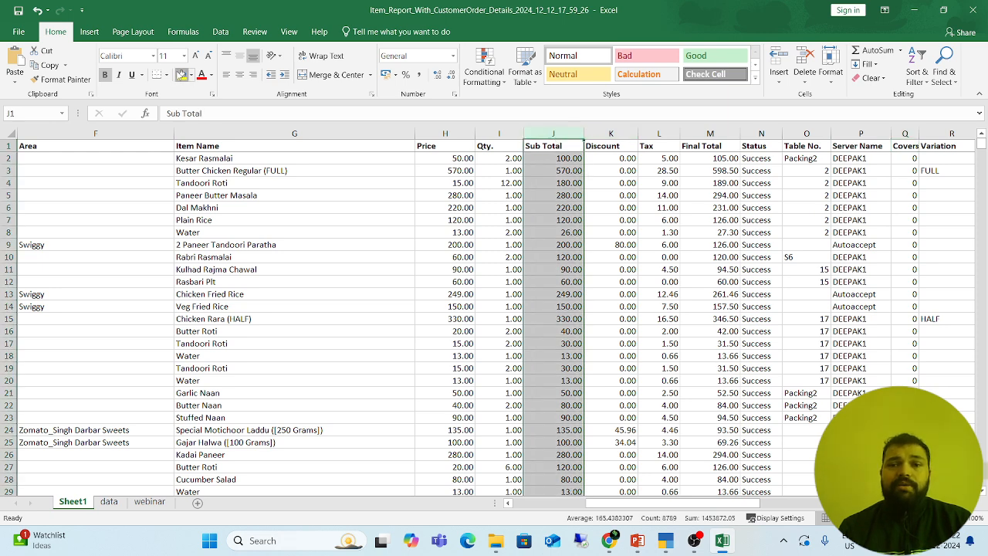
{"action": "left_click", "coordinate": [613, 135]}
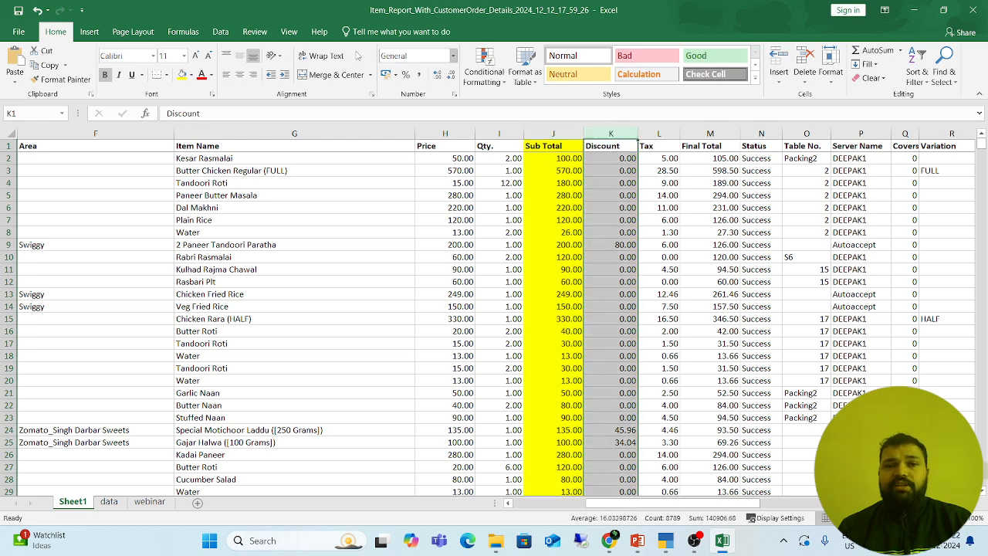
{"action": "left_click", "coordinate": [182, 74]}
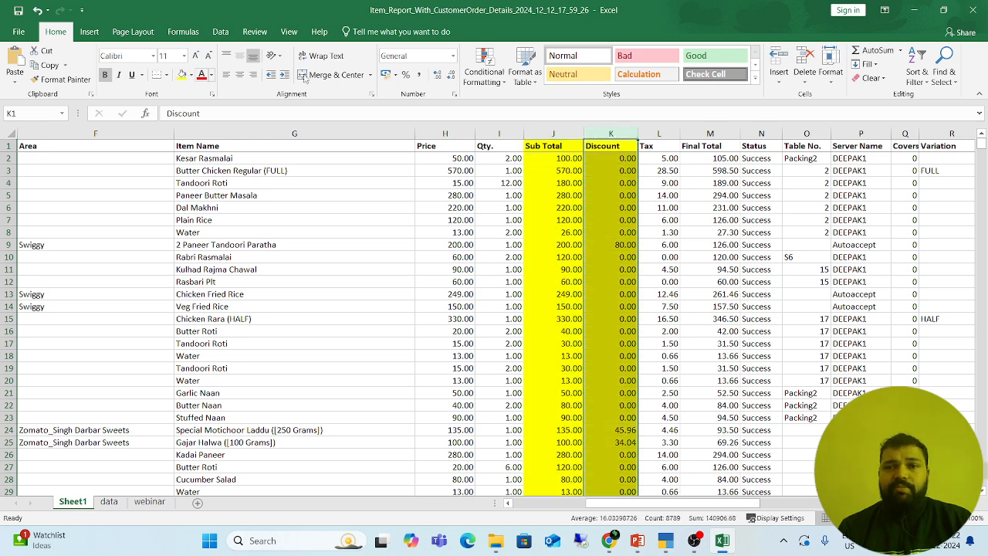
{"action": "left_click", "coordinate": [658, 133]}
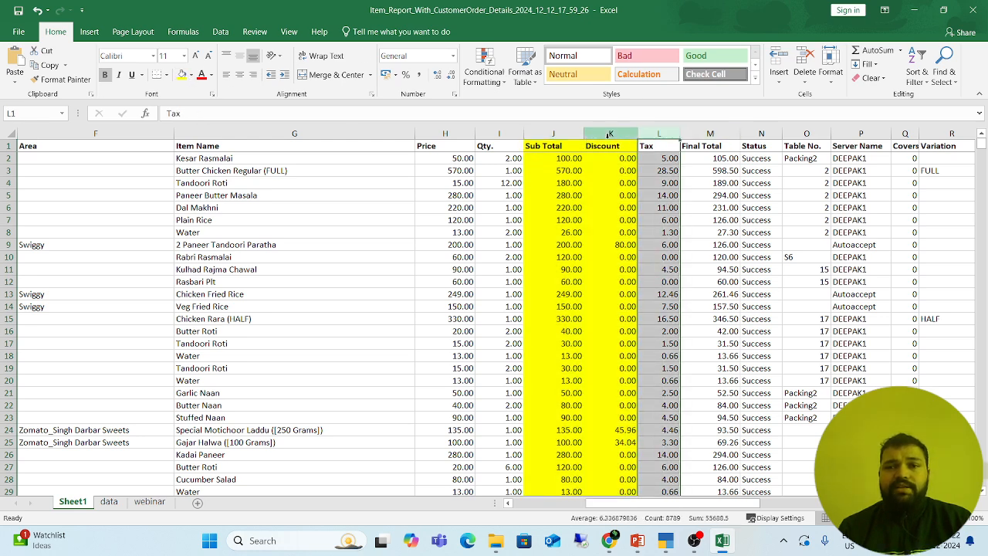
{"action": "left_click", "coordinate": [183, 74]}
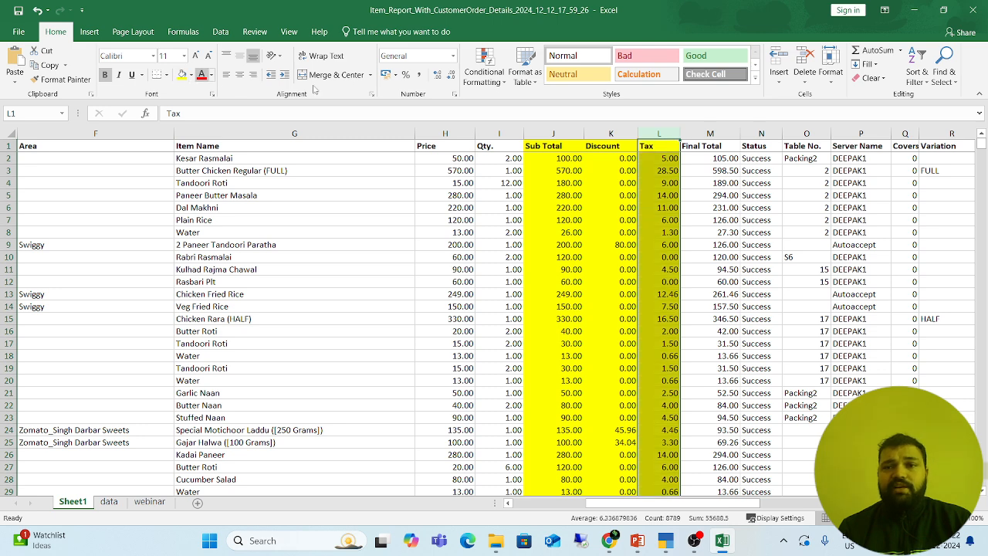
{"action": "left_click", "coordinate": [708, 134]}
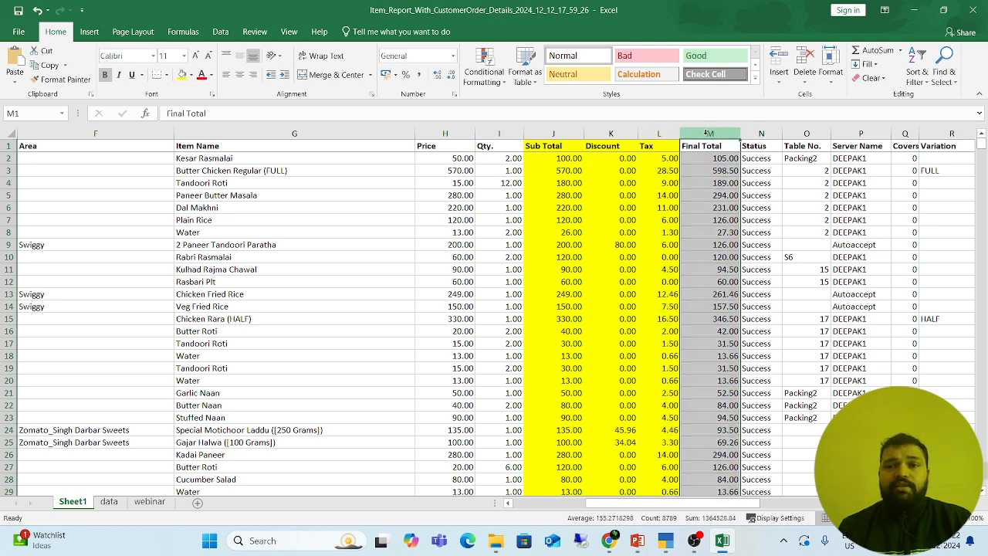
{"action": "left_click", "coordinate": [181, 74]}
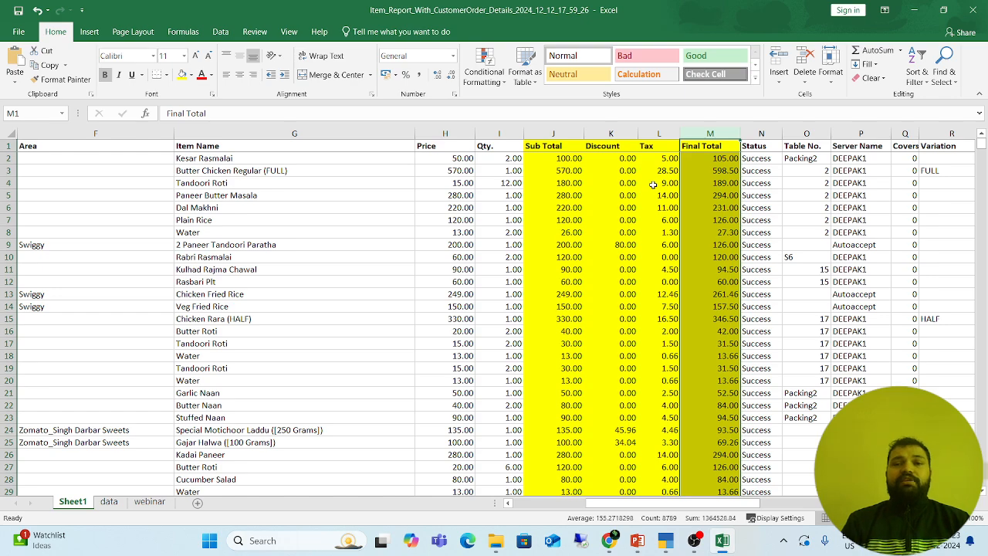
Step: Review the column headings in reverse order from Final Total back to Date, checking the highlighted fields
{"action": "key", "text": "Left"}
{"action": "key", "text": "Left"}
{"action": "key", "text": "Left"}
{"action": "key", "text": "Left"}
{"action": "key", "text": "Left"}
{"action": "key", "text": "Left"}
{"action": "key", "text": "Left"}
{"action": "key", "text": "Left"}
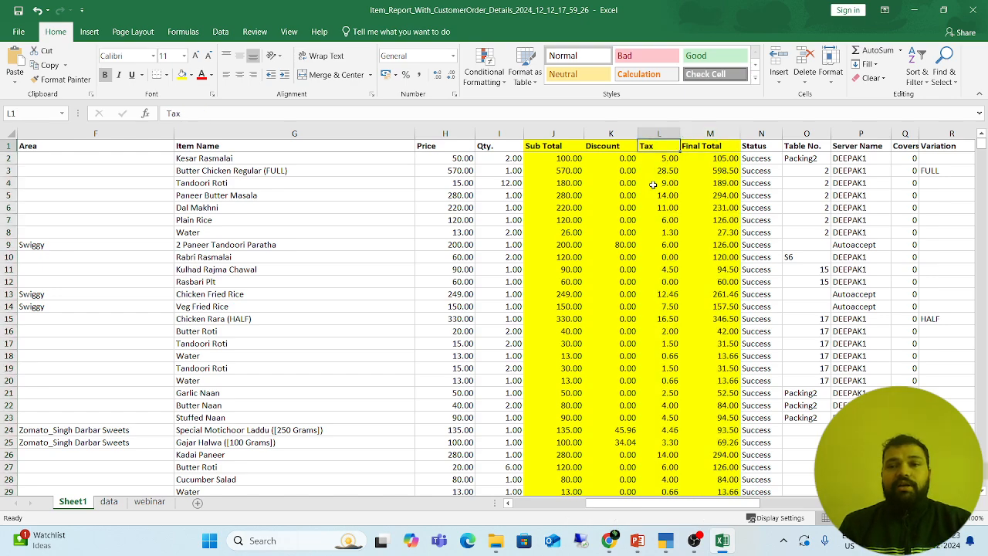
{"action": "key", "text": "Left"}
{"action": "key", "text": "Left"}
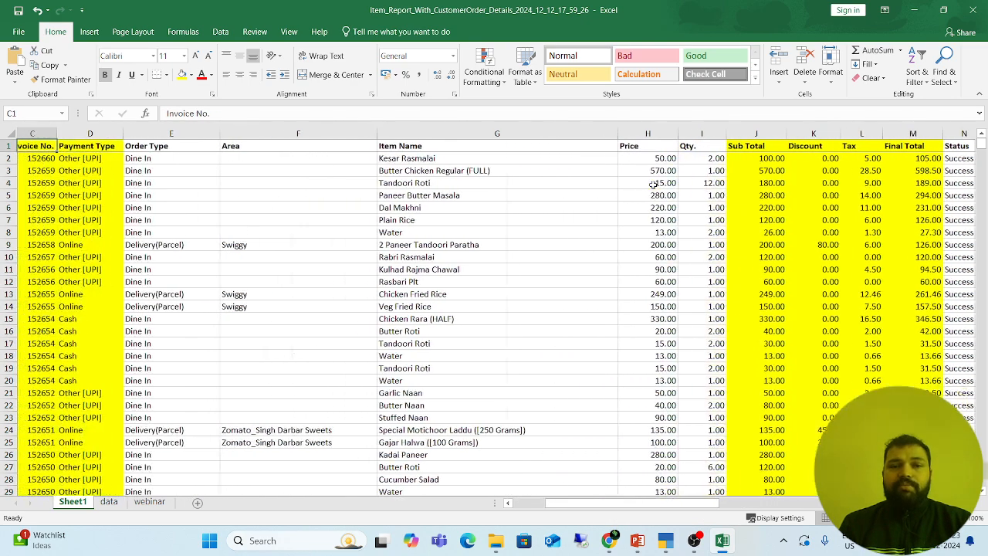
{"action": "key", "text": "Left"}
{"action": "key", "text": "Left"}
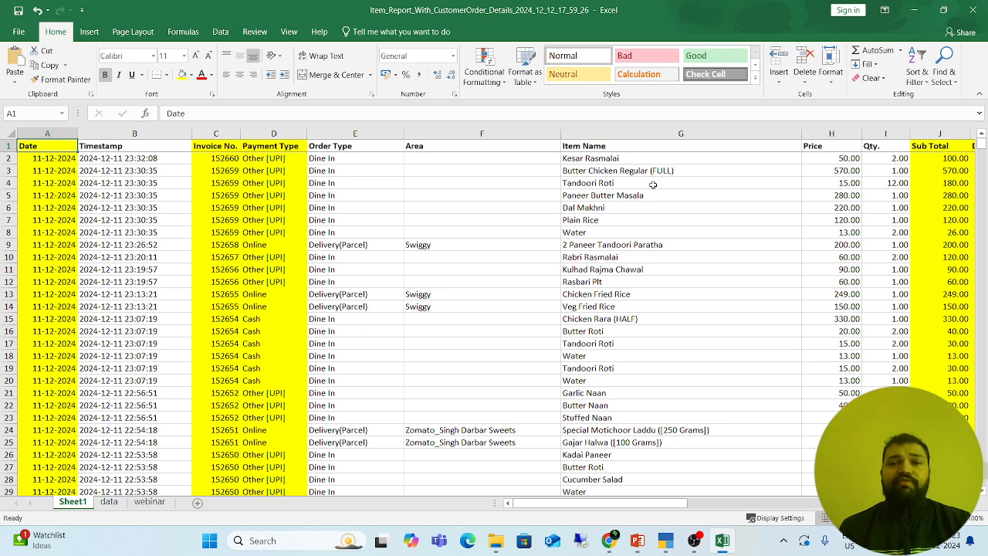
Step: On the data sheet, fit the voucher type column to its heading and make the header row bold
{"action": "left_click", "coordinate": [107, 502]}
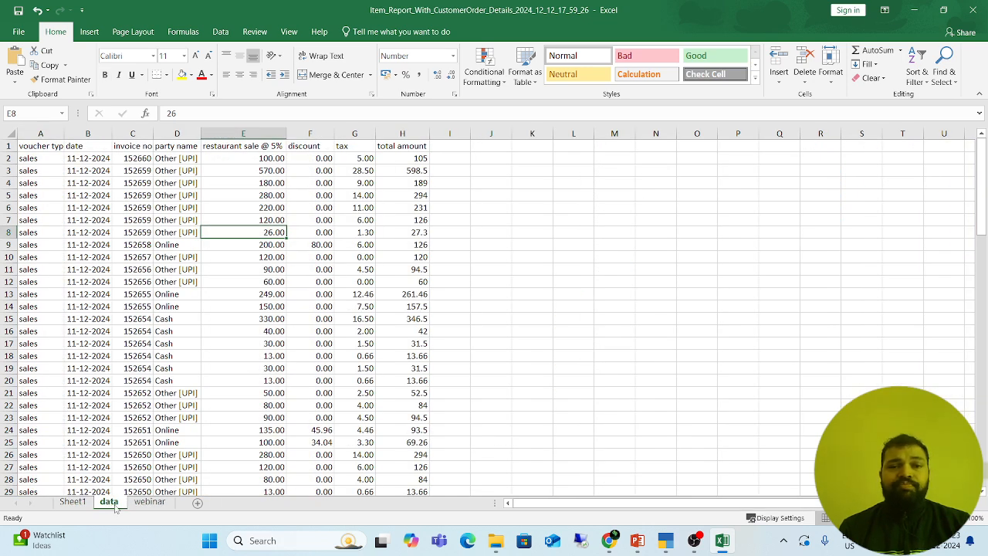
{"action": "left_click", "coordinate": [29, 145]}
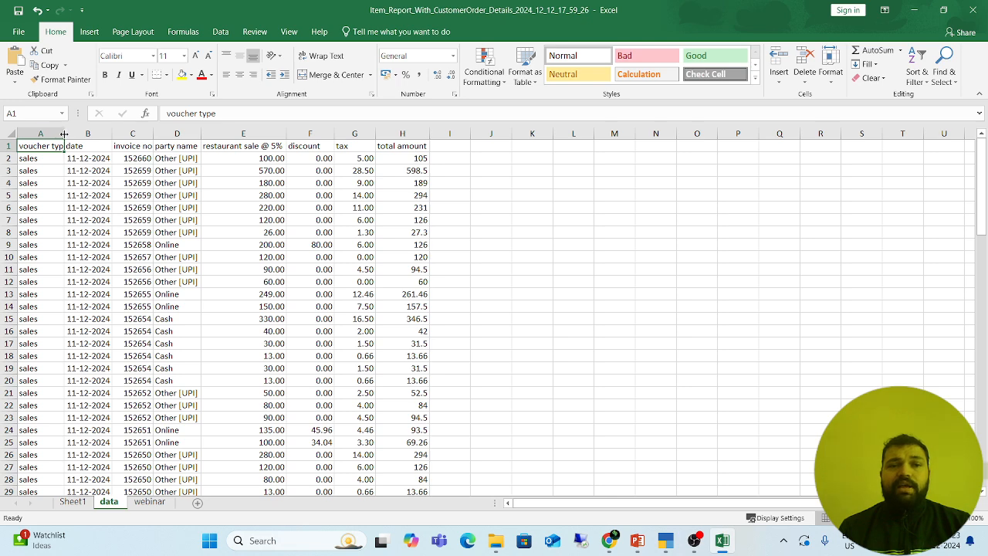
{"action": "double_click", "coordinate": [64, 134]}
{"action": "left_click", "coordinate": [9, 146]}
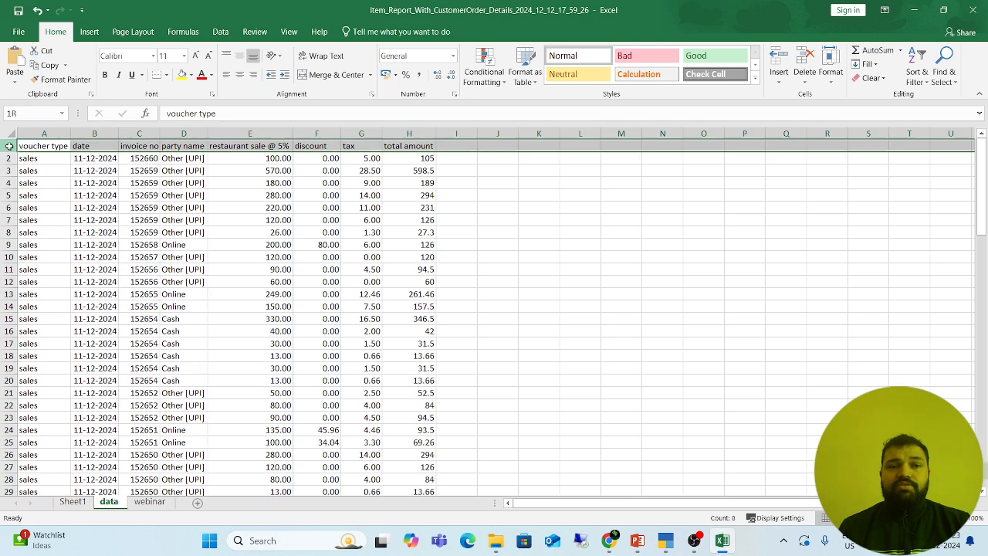
{"action": "left_click", "coordinate": [104, 74]}
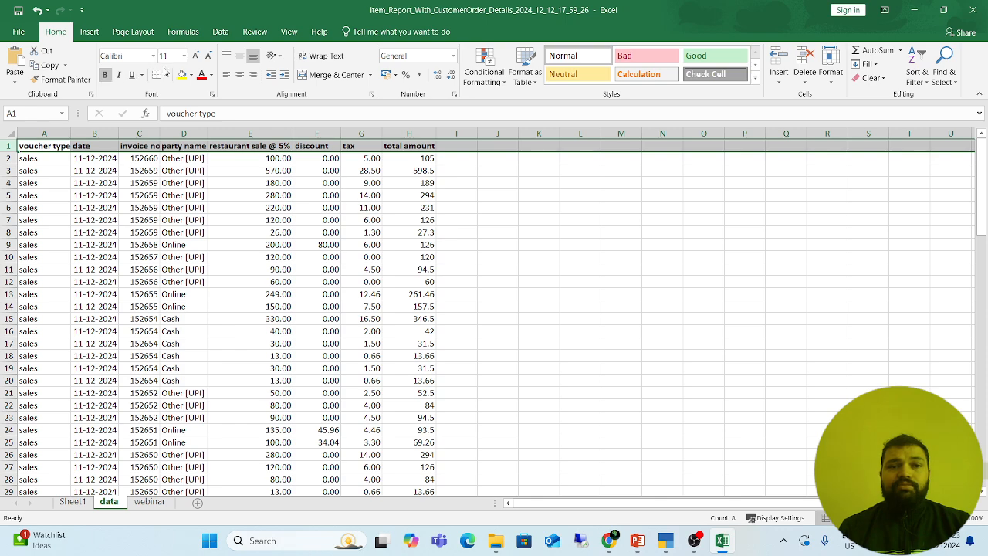
Step: Enlarge the header row's font to size 22 and fit all column widths to their contents
{"action": "left_click", "coordinate": [194, 58]}
{"action": "left_click", "coordinate": [195, 57]}
{"action": "left_click", "coordinate": [195, 58]}
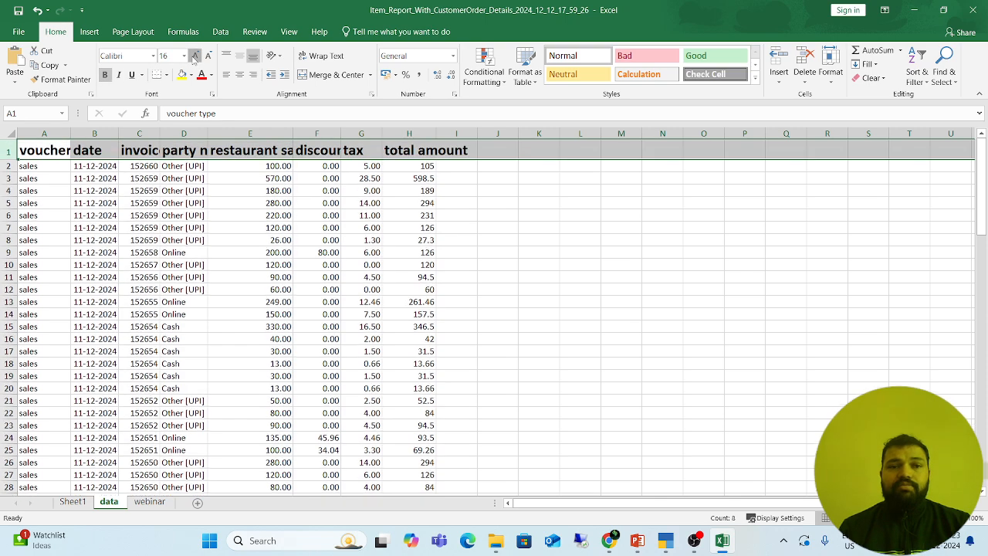
{"action": "left_click", "coordinate": [195, 57]}
{"action": "left_click", "coordinate": [195, 57]}
{"action": "left_click", "coordinate": [194, 57]}
{"action": "left_click", "coordinate": [11, 134]}
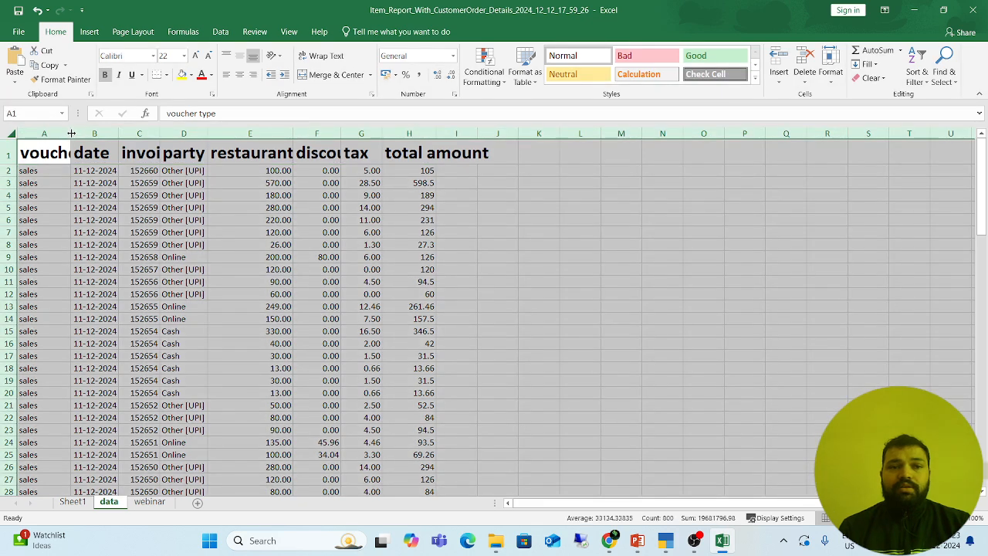
{"action": "double_click", "coordinate": [71, 133]}
Step: Examine the voucher type and date columns, comparing each heading with the first record's entry
{"action": "left_click", "coordinate": [74, 154]}
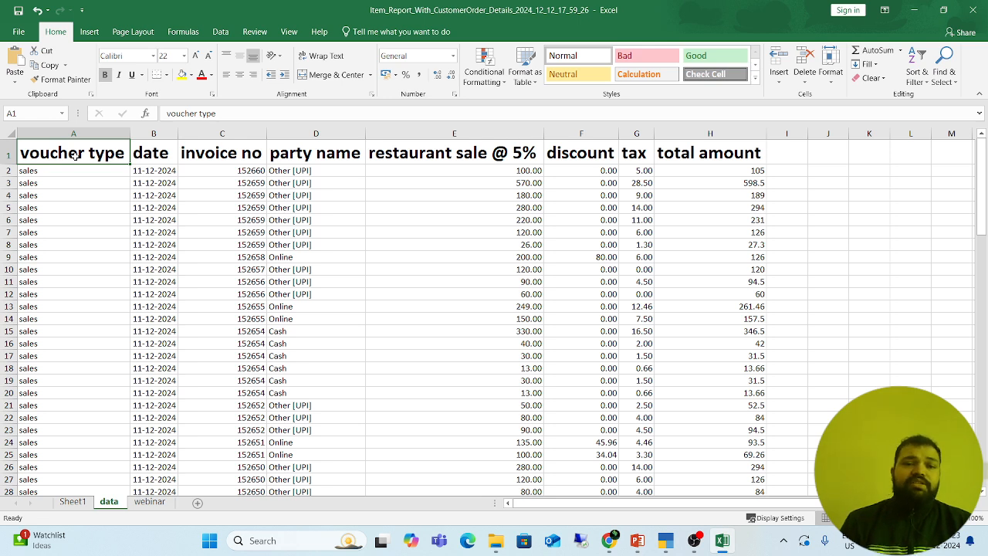
{"action": "key", "text": "Down"}
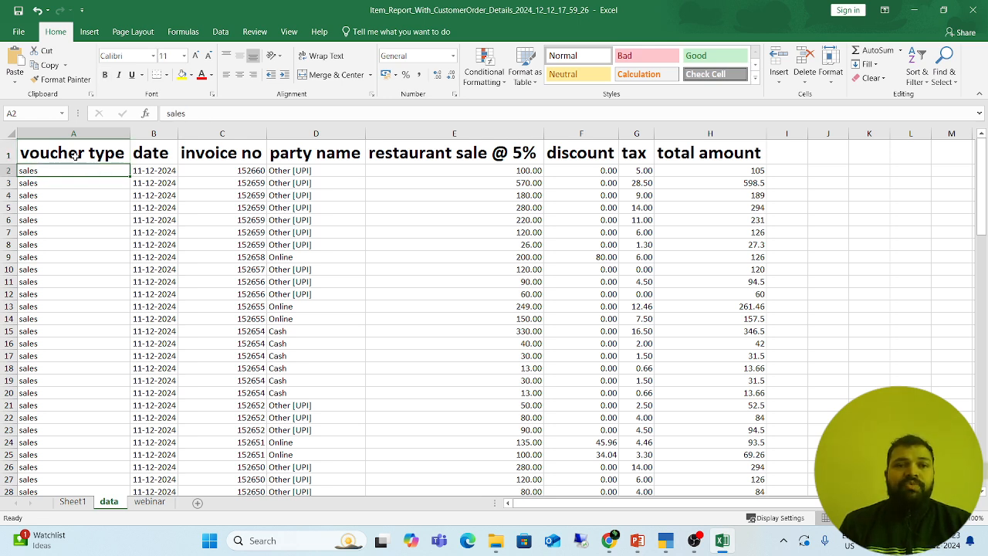
{"action": "key", "text": "Up"}
{"action": "key", "text": "Right"}
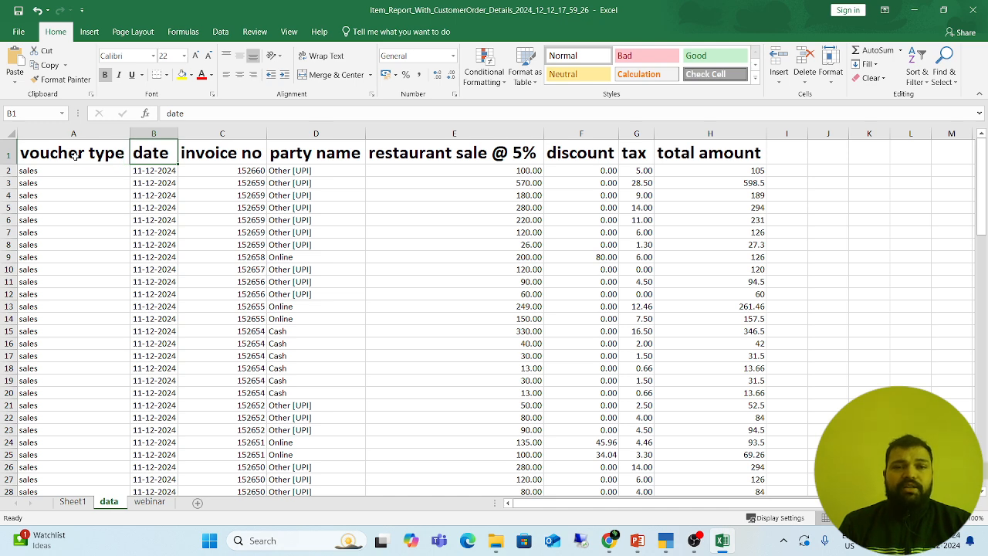
{"action": "key", "text": "Down"}
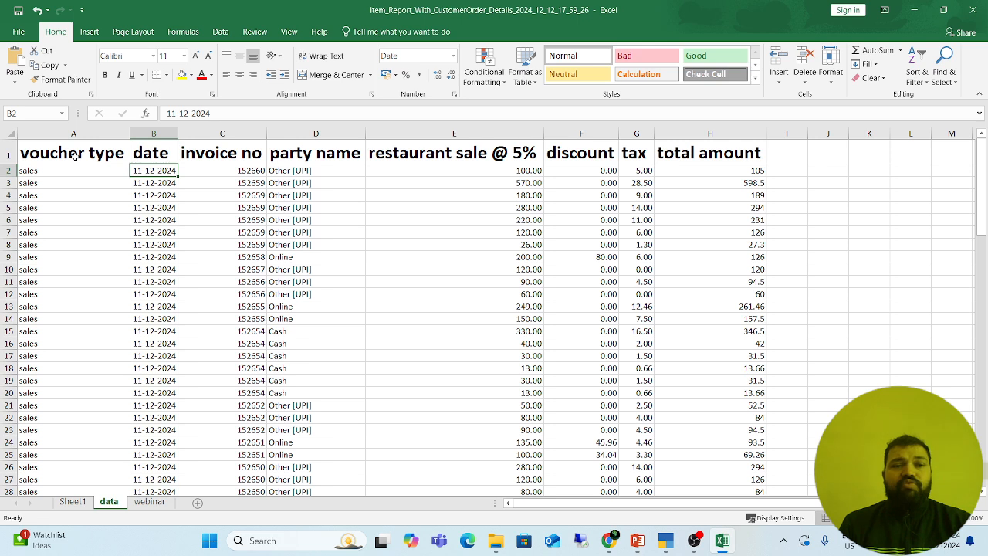
{"action": "key", "text": "Down"}
{"action": "key", "text": "Up"}
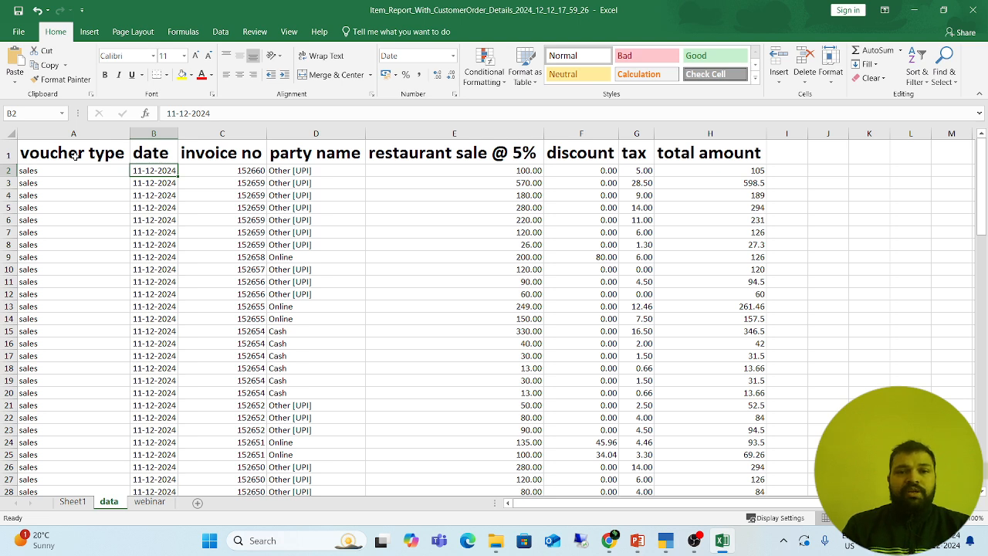
Step: Examine the first record's invoice no, party name and restaurant sale @ 5% fields
{"action": "key", "text": "Right"}
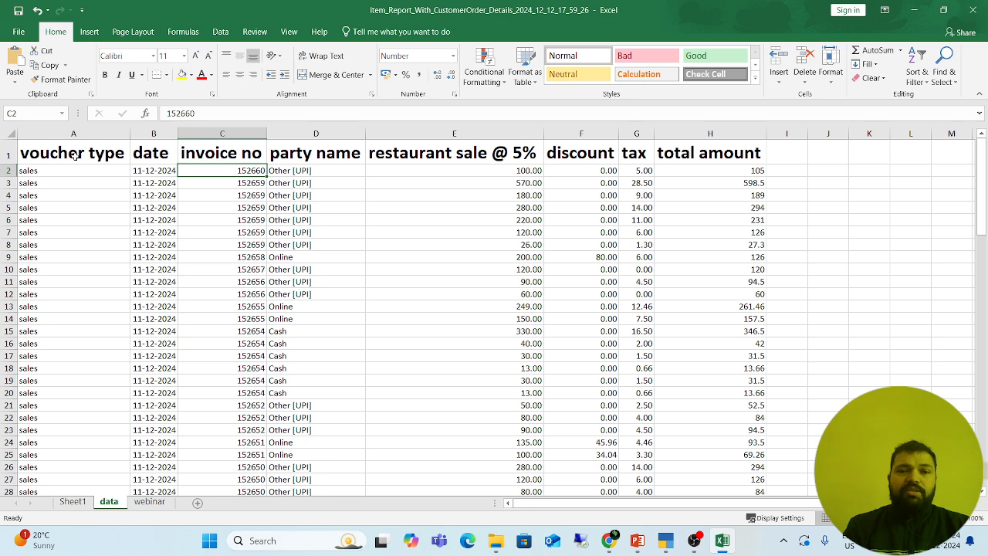
{"action": "key", "text": "Right"}
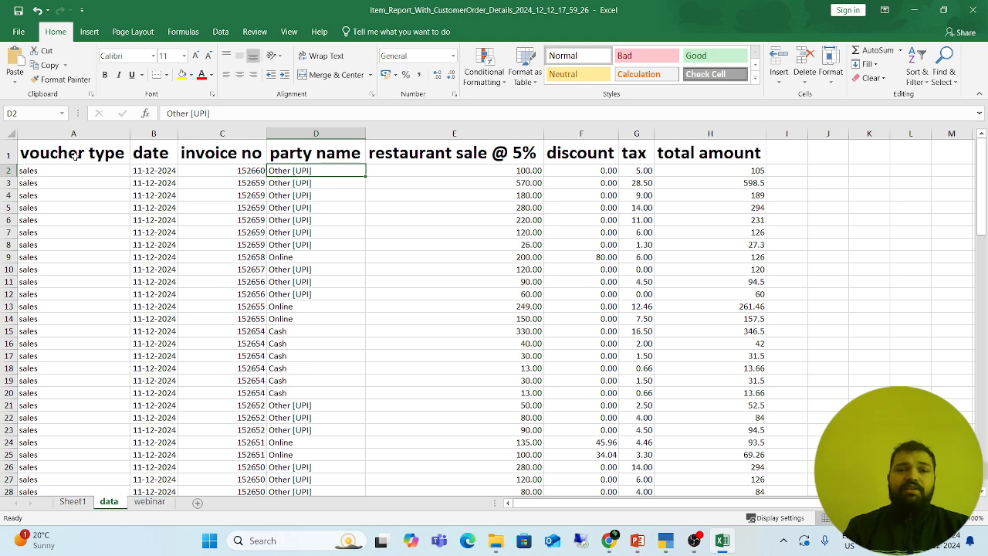
{"action": "key", "text": "Right"}
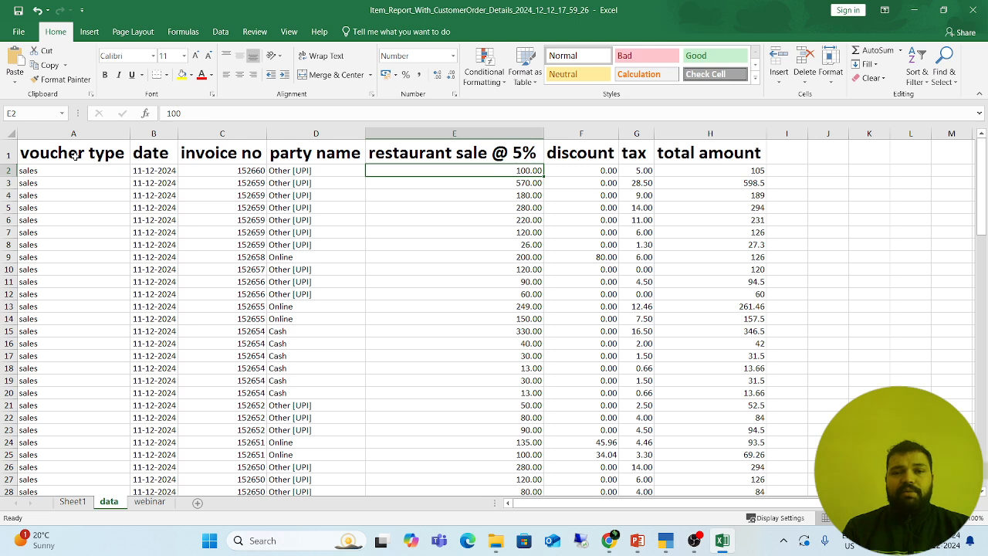
{"action": "key", "text": "Up"}
{"action": "key", "text": "Down"}
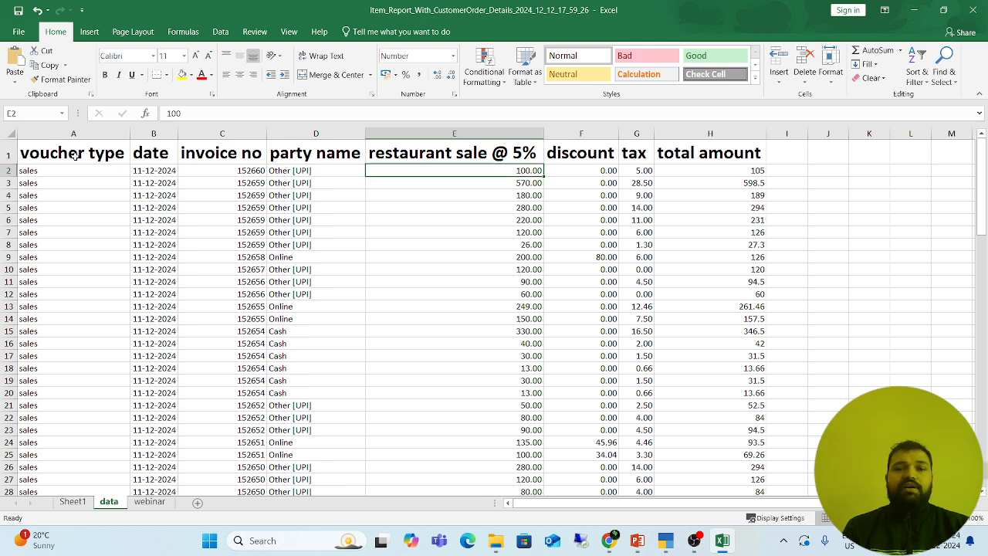
{"action": "key", "text": "Down"}
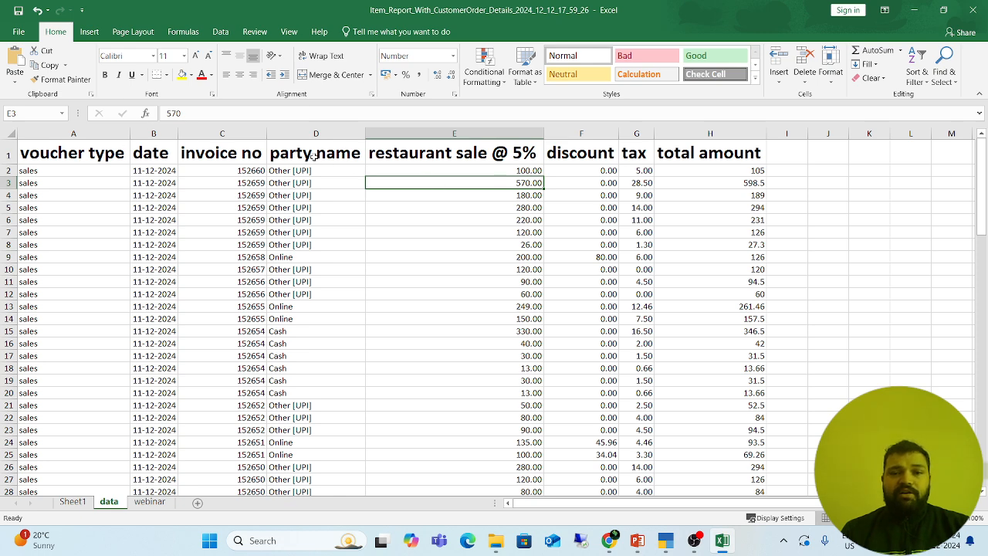
Step: Compare the data sheet's party name and restaurant sale @ 5% columns with the source report on Sheet1
{"action": "left_click_drag", "start_coordinate": [315, 158], "coordinate": [425, 277]}
{"action": "left_click", "coordinate": [73, 501]}
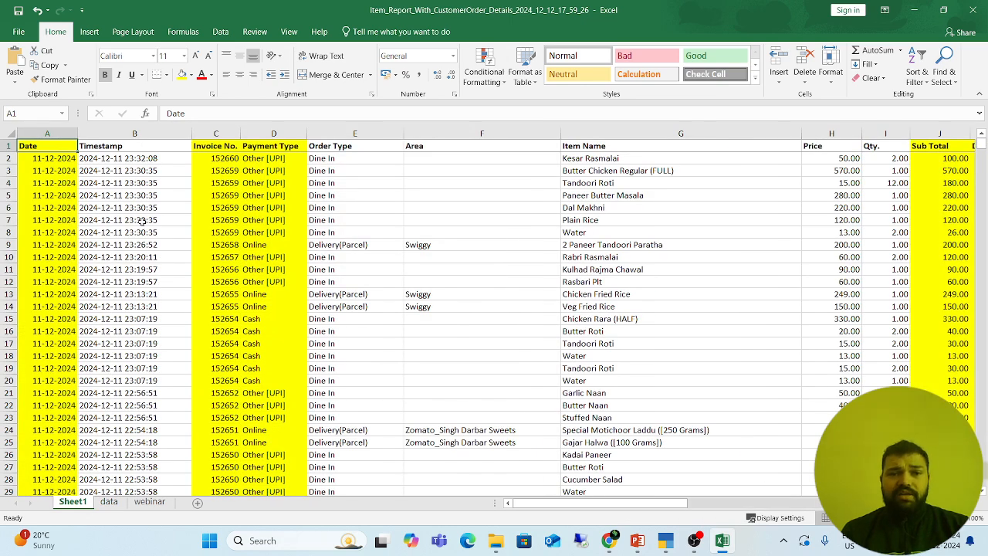
{"action": "left_click", "coordinate": [108, 502]}
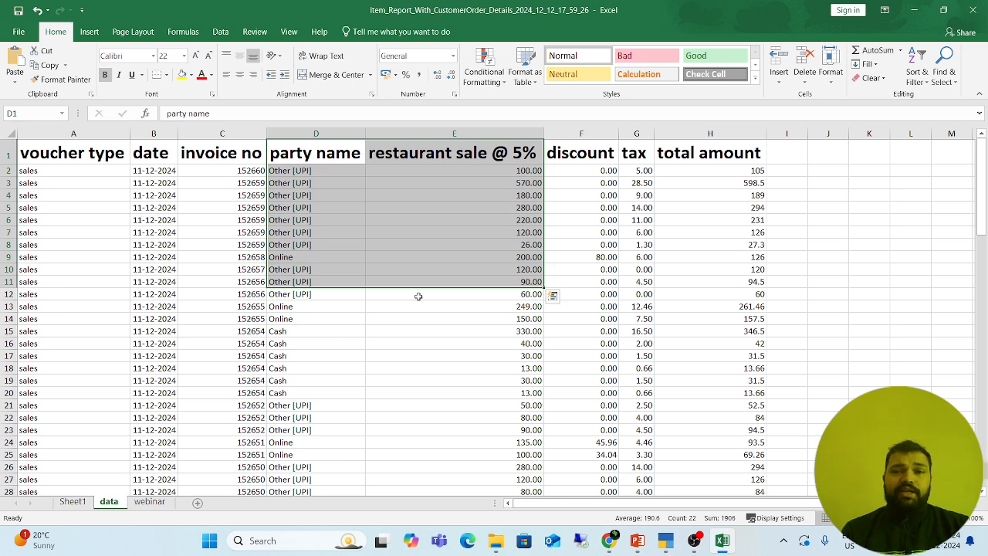
{"action": "left_click", "coordinate": [446, 210]}
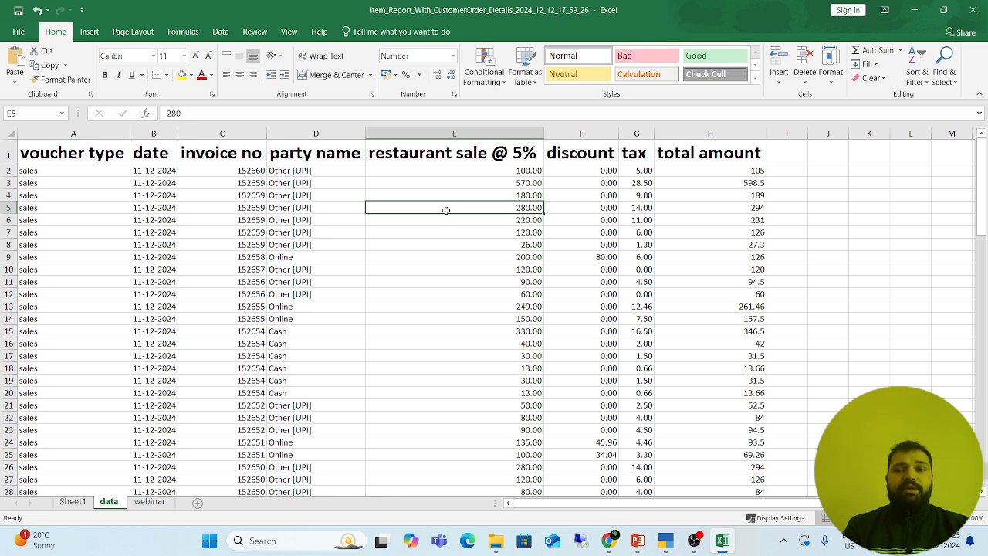
Step: Examine the discount, tax and total amount columns and how the first record's sale and tax make up its total
{"action": "left_click", "coordinate": [586, 151]}
{"action": "left_click_drag", "start_coordinate": [586, 172], "coordinate": [591, 283]}
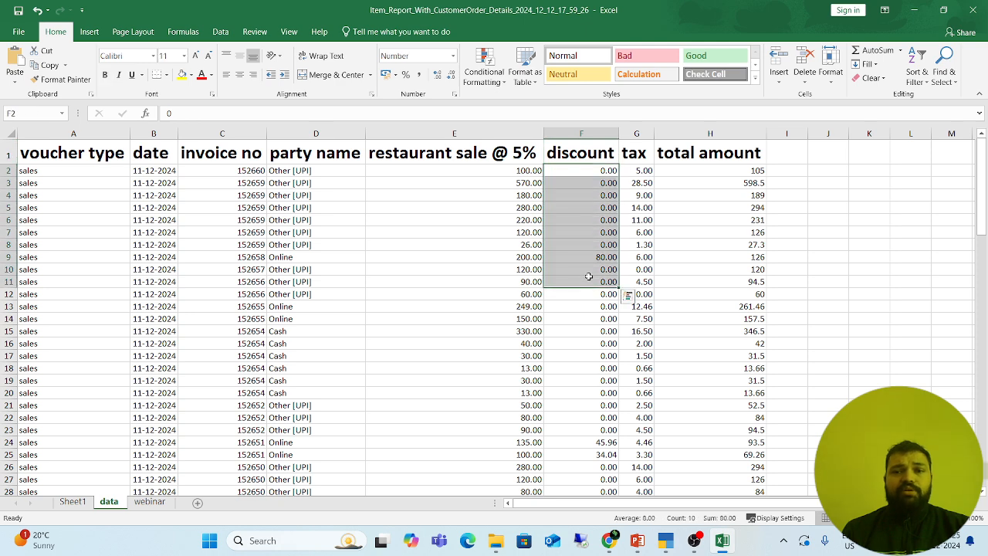
{"action": "left_click", "coordinate": [595, 258]}
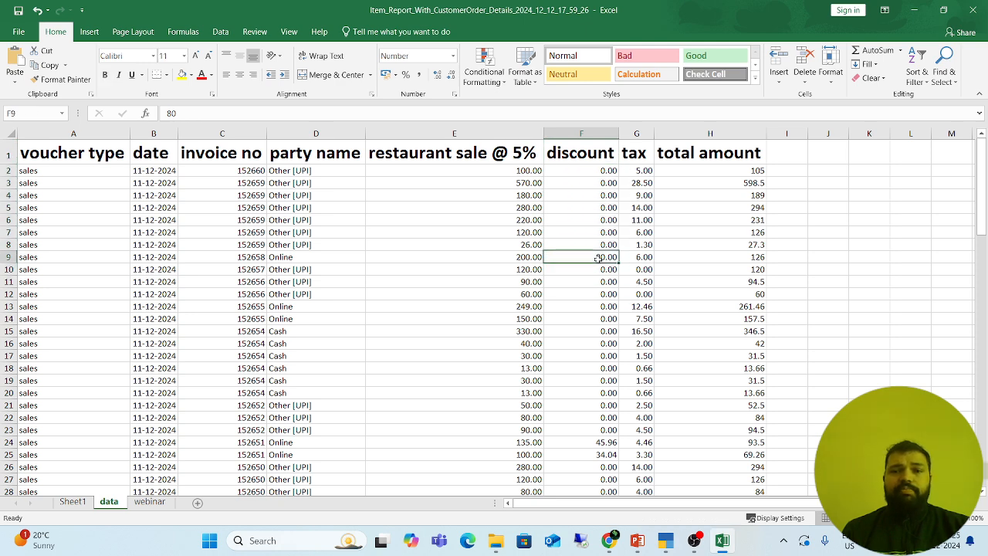
{"action": "left_click_drag", "start_coordinate": [636, 172], "coordinate": [638, 223]}
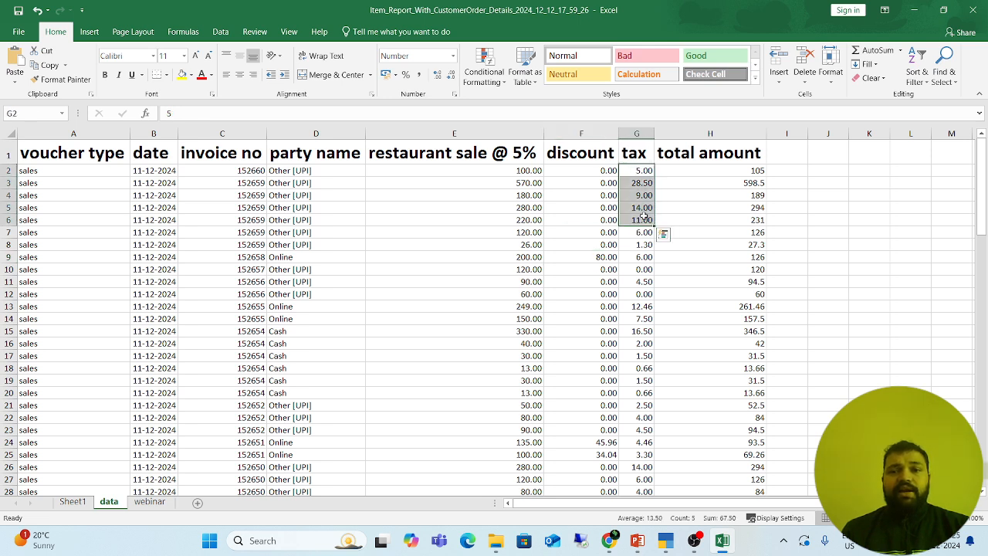
{"action": "left_click", "coordinate": [702, 152]}
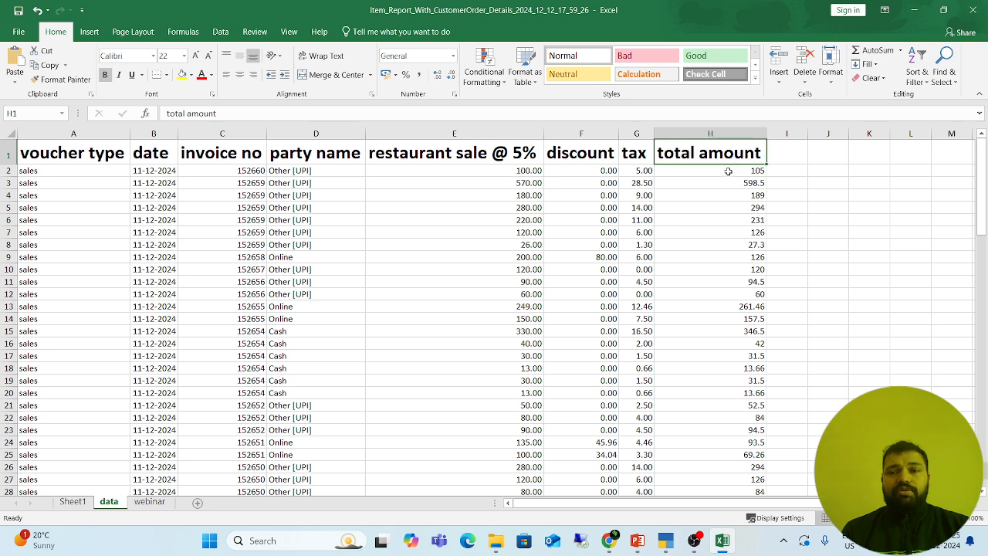
{"action": "left_click", "coordinate": [728, 171]}
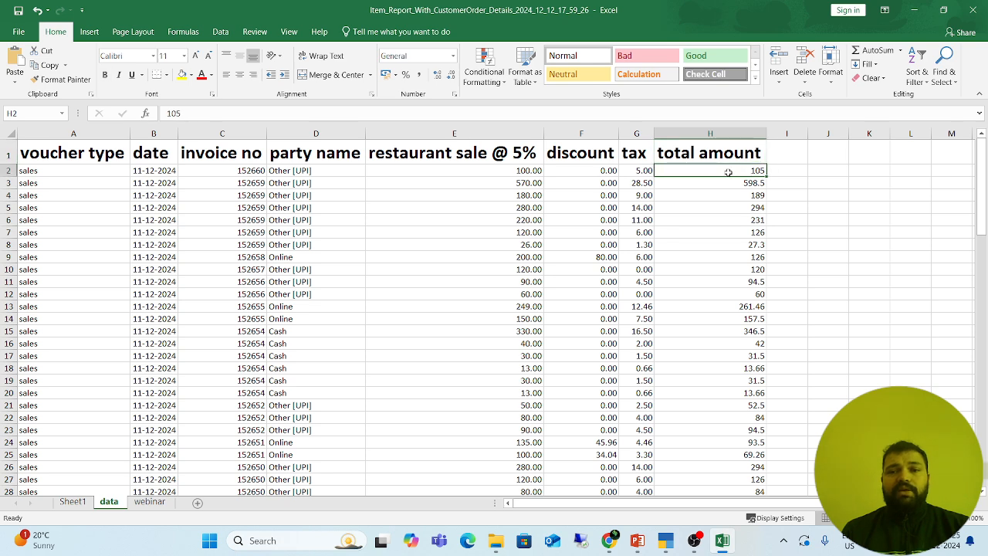
{"action": "left_click", "coordinate": [458, 172]}
{"action": "left_click", "coordinate": [644, 173]}
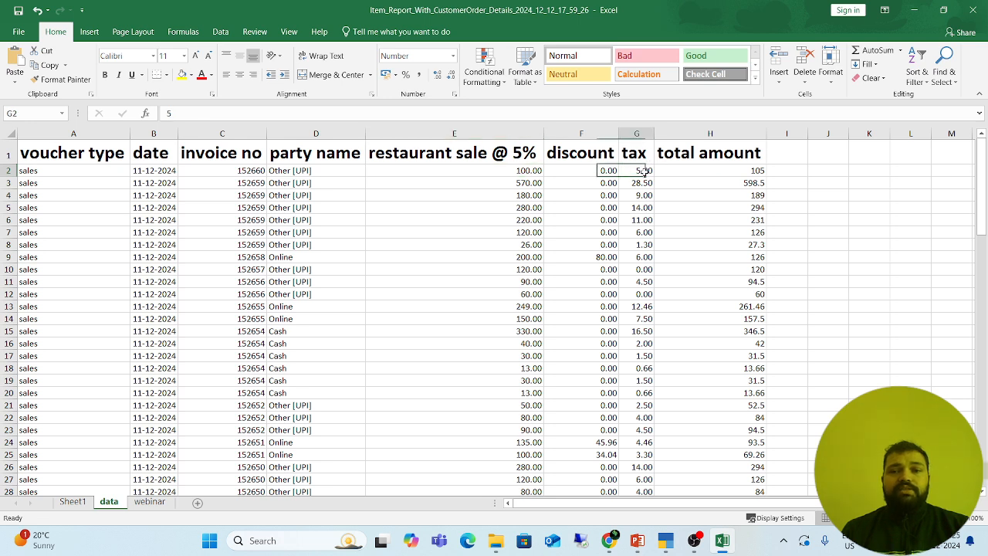
Step: Compare the discount, tax and total amount fields of the first record with those of the discounted Online record in row 9
{"action": "left_click", "coordinate": [601, 173]}
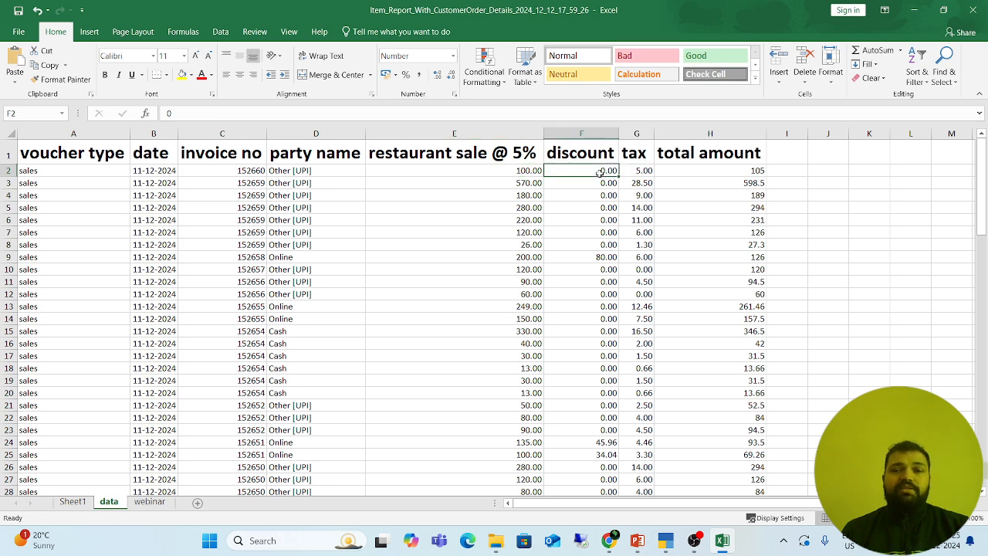
{"action": "left_click", "coordinate": [718, 157]}
{"action": "left_click", "coordinate": [728, 171]}
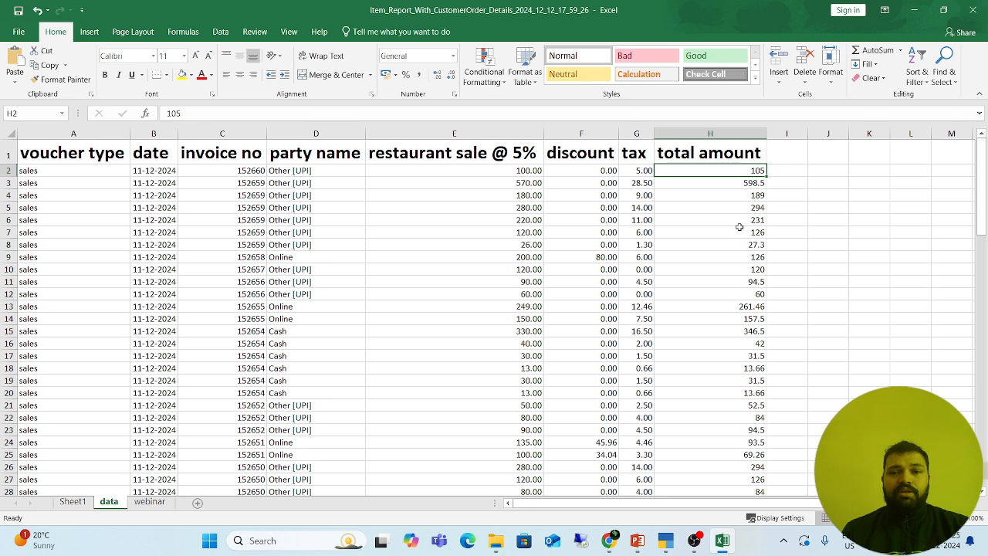
{"action": "left_click", "coordinate": [534, 260]}
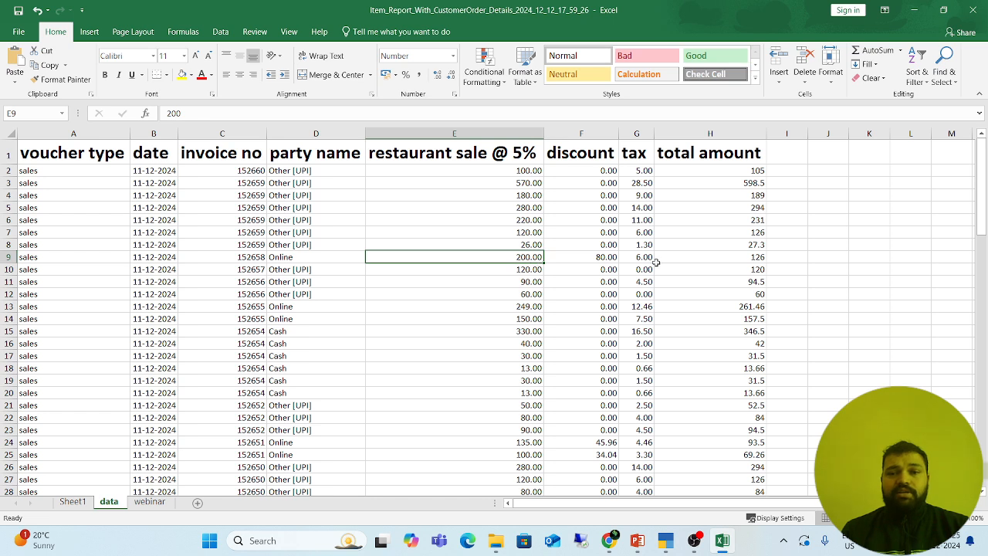
{"action": "left_click", "coordinate": [639, 262]}
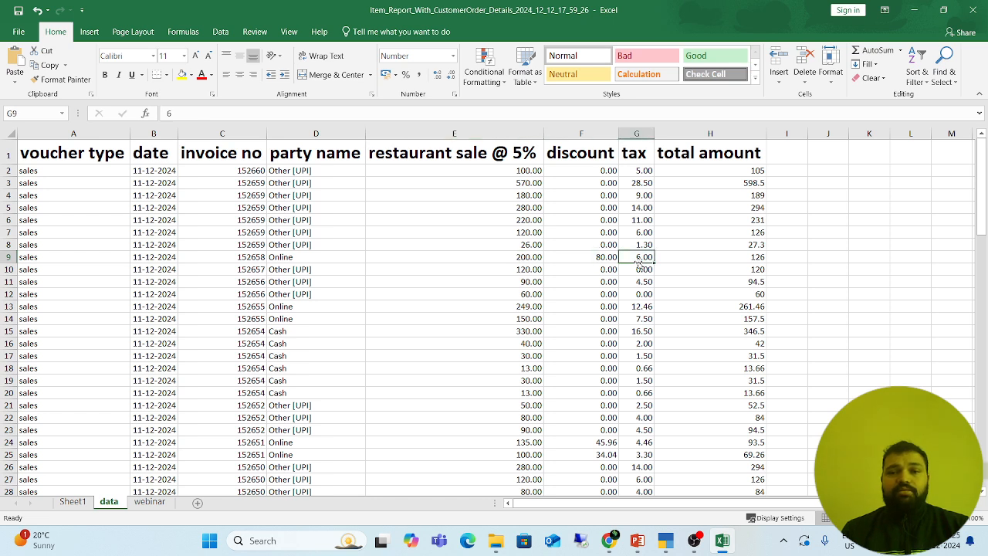
{"action": "left_click", "coordinate": [597, 257]}
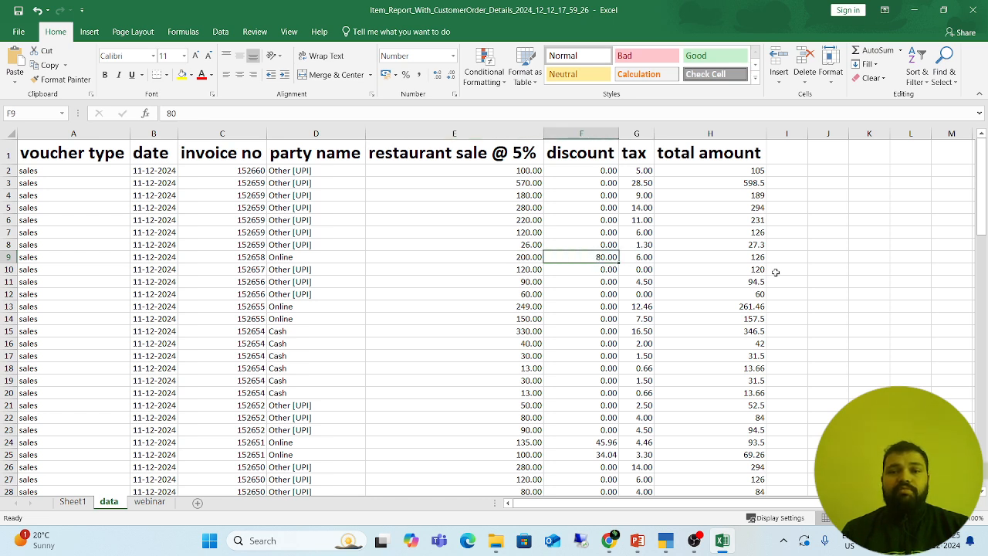
{"action": "left_click", "coordinate": [747, 261]}
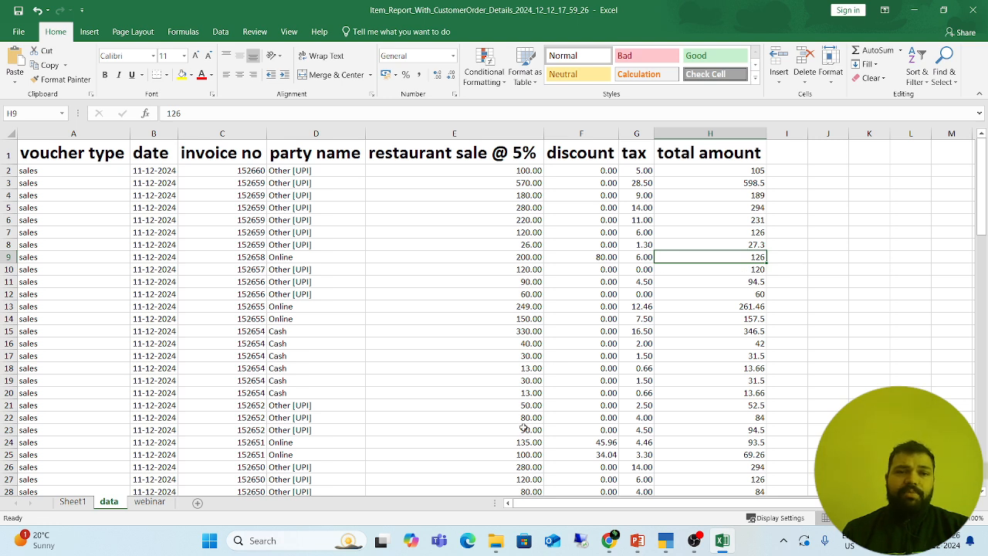
{"action": "left_click", "coordinate": [57, 170]}
{"action": "left_click", "coordinate": [165, 180]}
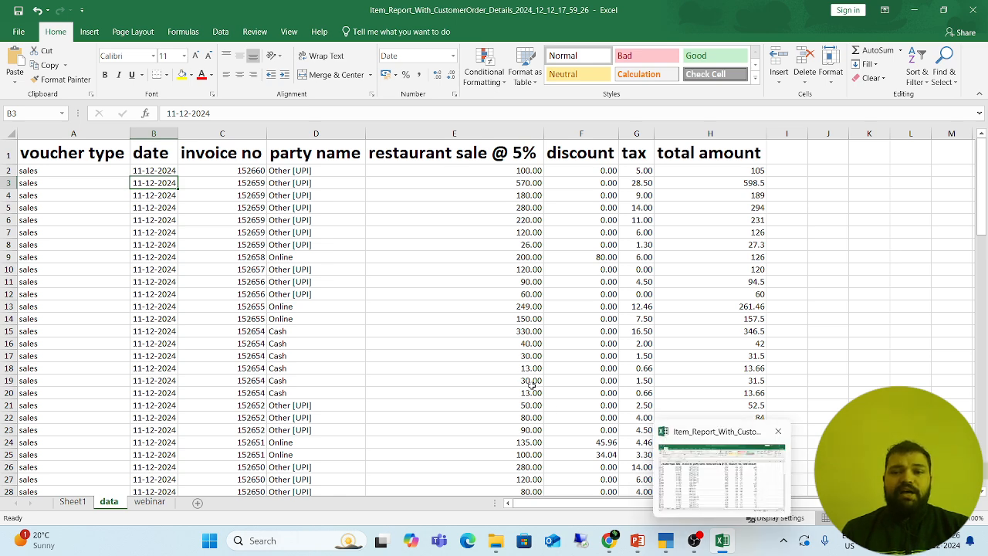
Step: Switch to TallyPrime, shut the Demo Import company and open the form for creating a new company
{"action": "left_click", "coordinate": [665, 540]}
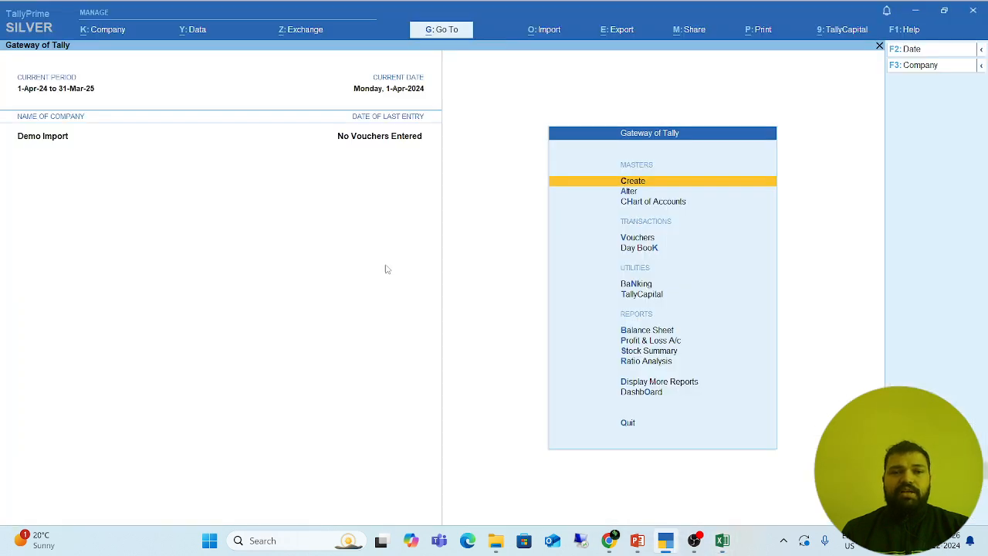
{"action": "key", "text": "alt+F3"}
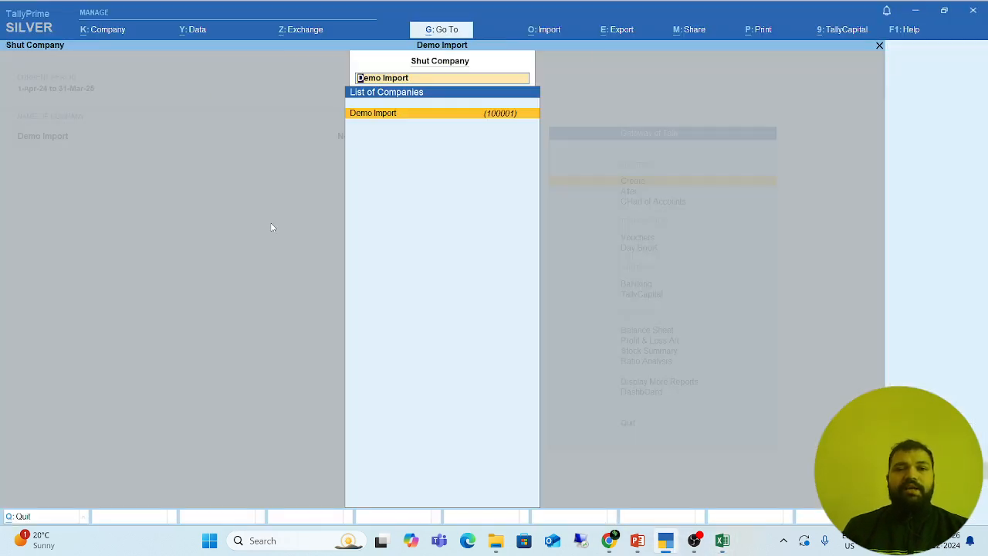
{"action": "key", "text": "F3"}
{"action": "key", "text": "Up"}
{"action": "key", "text": "Up"}
{"action": "key", "text": "Up"}
{"action": "key", "text": "Up"}
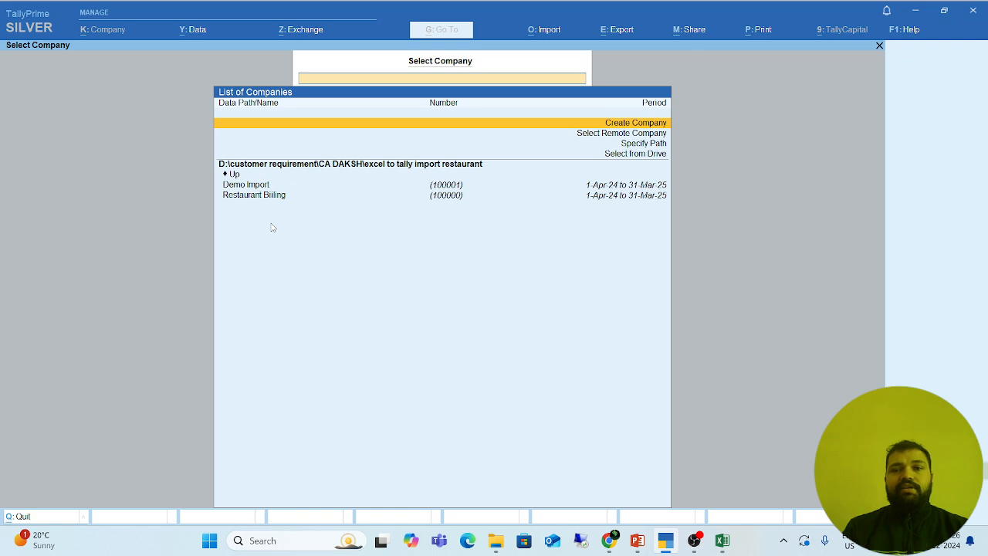
{"action": "key", "text": "Return"}
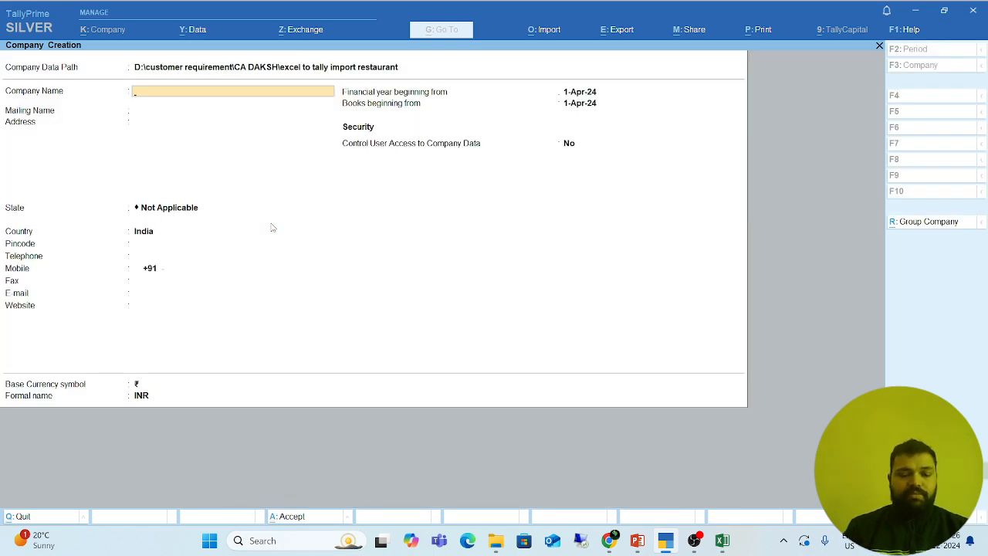
Step: Name the new company Webinar Excel to Tally Import, keeping the same mailing name and leaving the address empty
{"action": "type", "text": "Webi"}
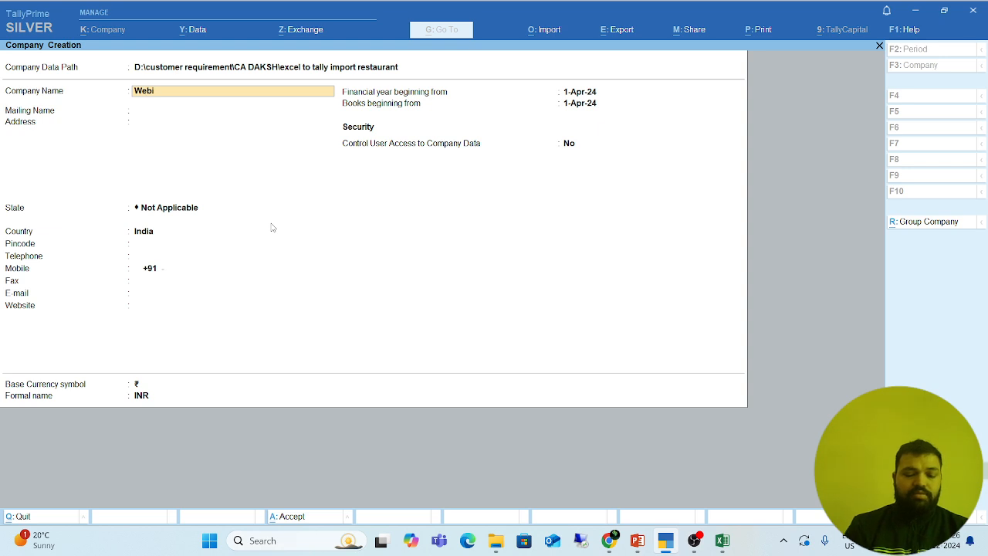
{"action": "type", "text": "nar E"}
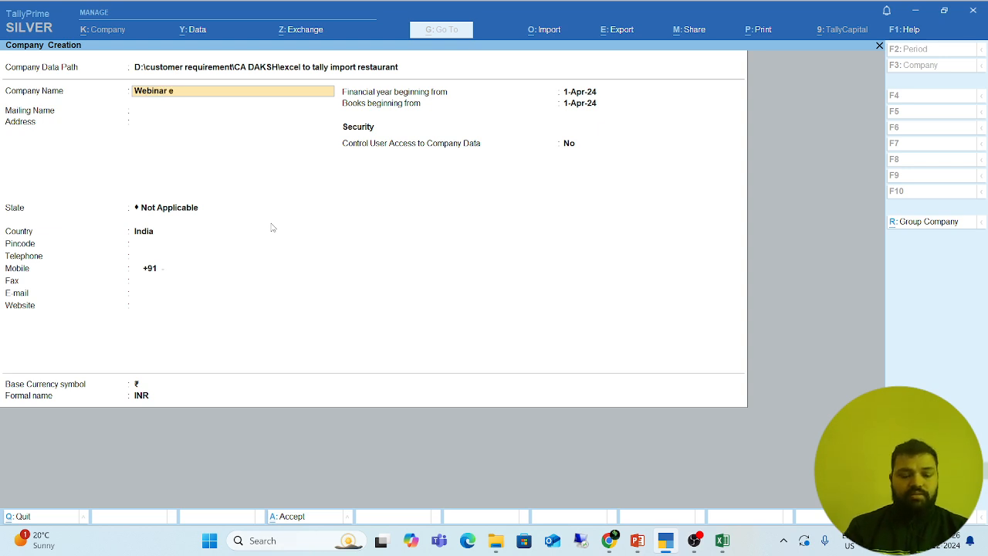
{"action": "type", "text": "xcel to Ta"}
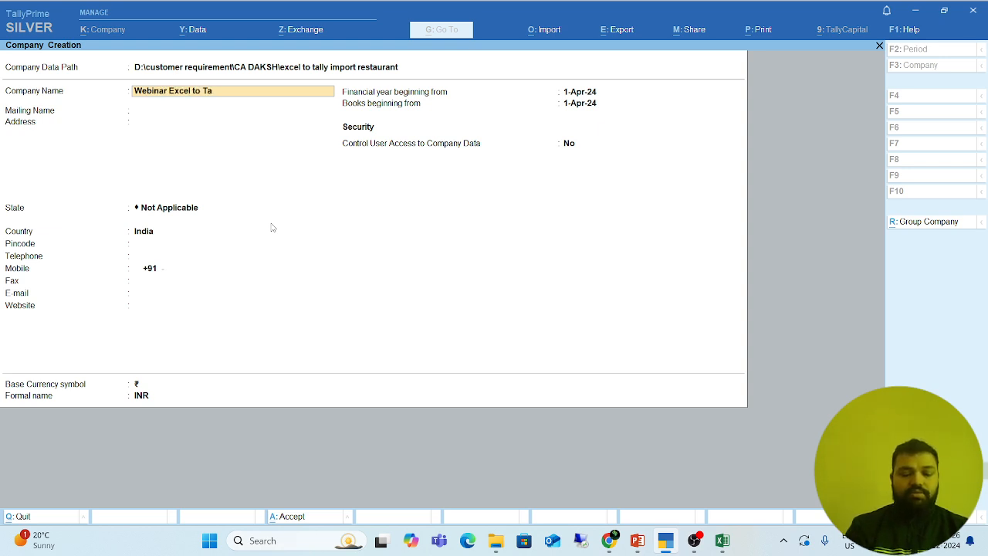
{"action": "type", "text": "lly impo"}
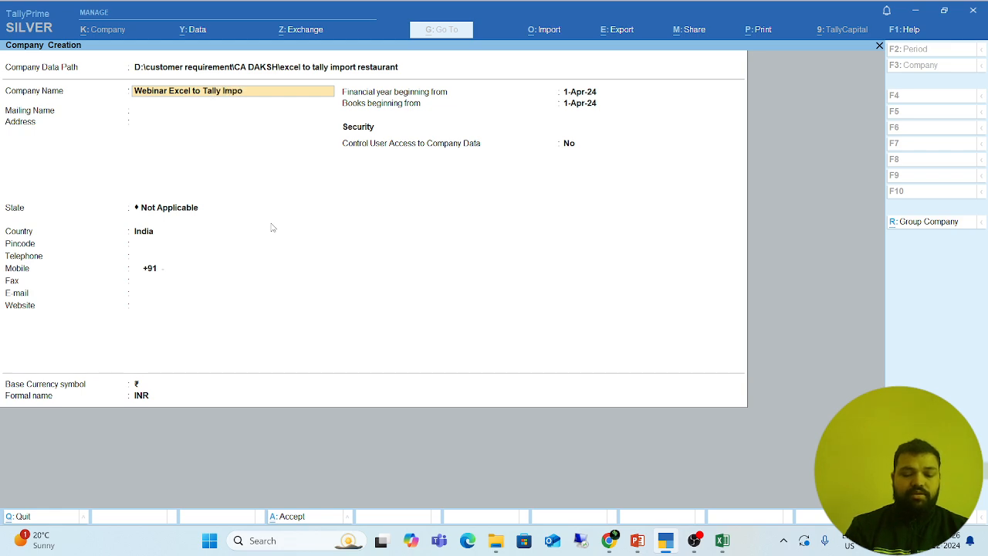
{"action": "type", "text": "rt"}
{"action": "key", "text": "Return"}
{"action": "key", "text": "Return"}
{"action": "key", "text": "Return"}
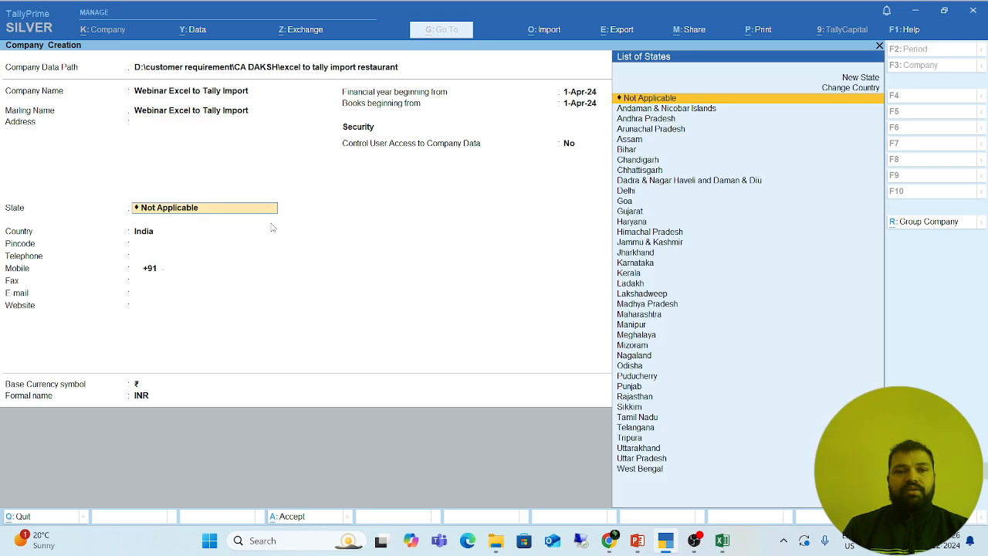
Step: Set the company's state to Uttarakhand, keep the other default details and create it with the default company features
{"action": "type", "text": "Utt"}
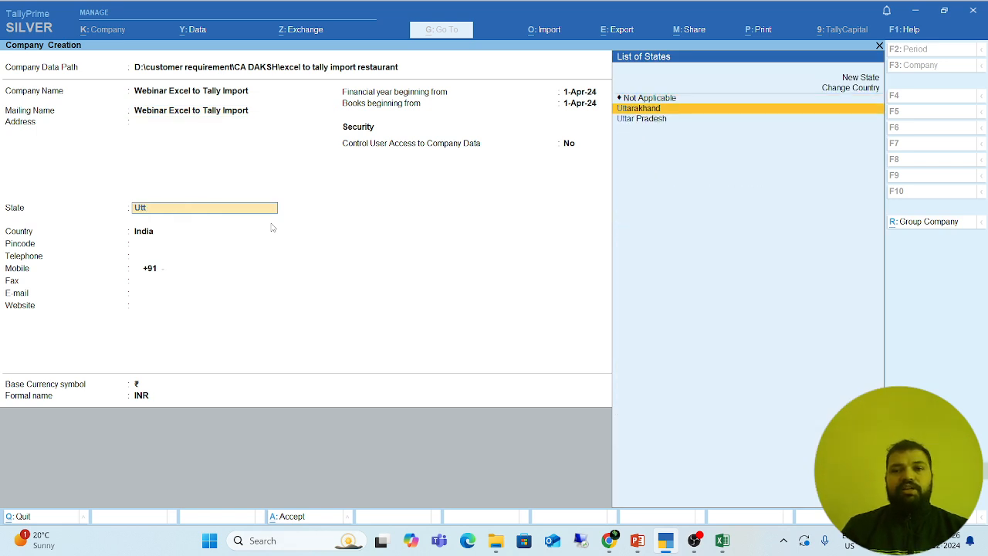
{"action": "key", "text": "Return"}
{"action": "key", "text": "Return"}
{"action": "key", "text": "Return"}
{"action": "key", "text": "Return"}
{"action": "key", "text": "Return"}
{"action": "key", "text": "Return"}
{"action": "key", "text": "Return"}
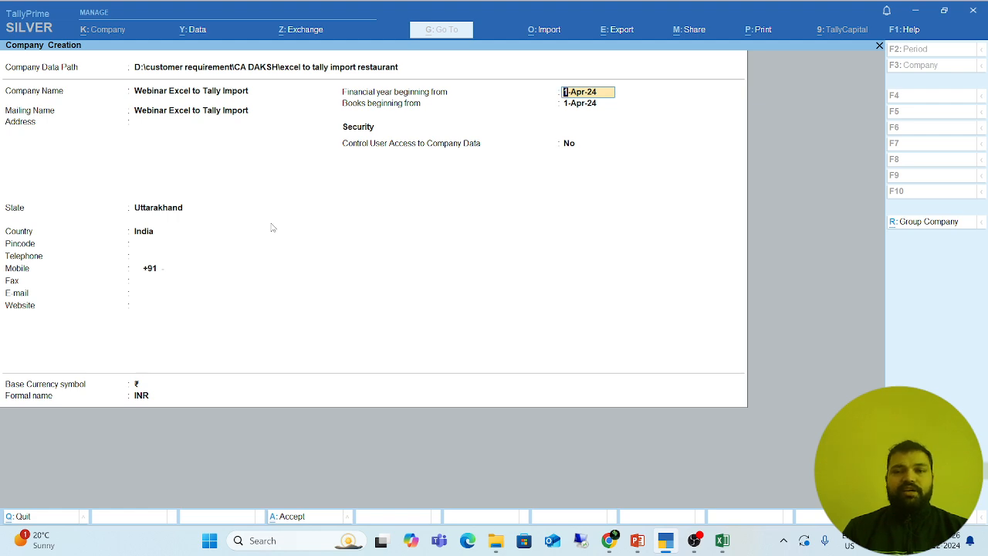
{"action": "key", "text": "Return"}
{"action": "key", "text": "Return"}
{"action": "key", "text": "Return"}
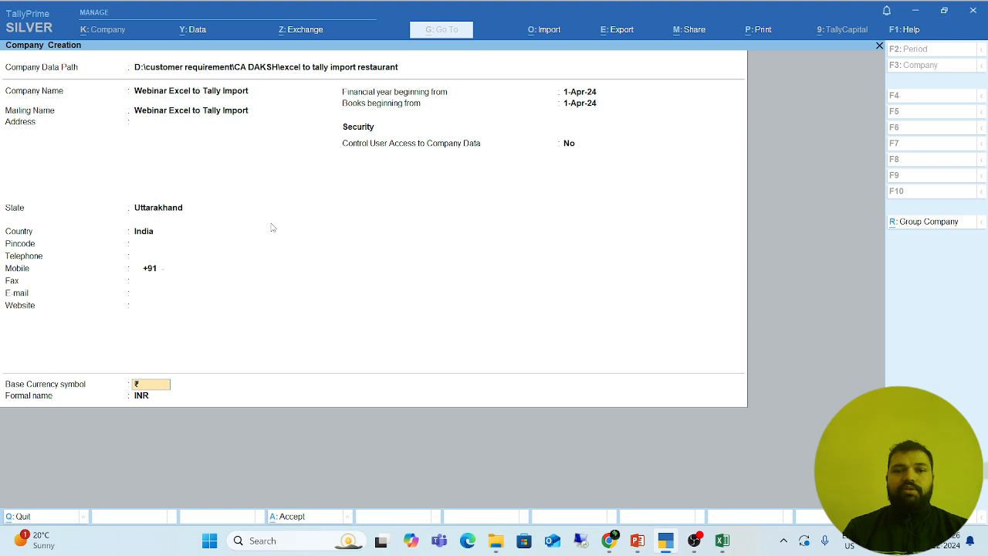
{"action": "key", "text": "Return"}
{"action": "key", "text": "Return"}
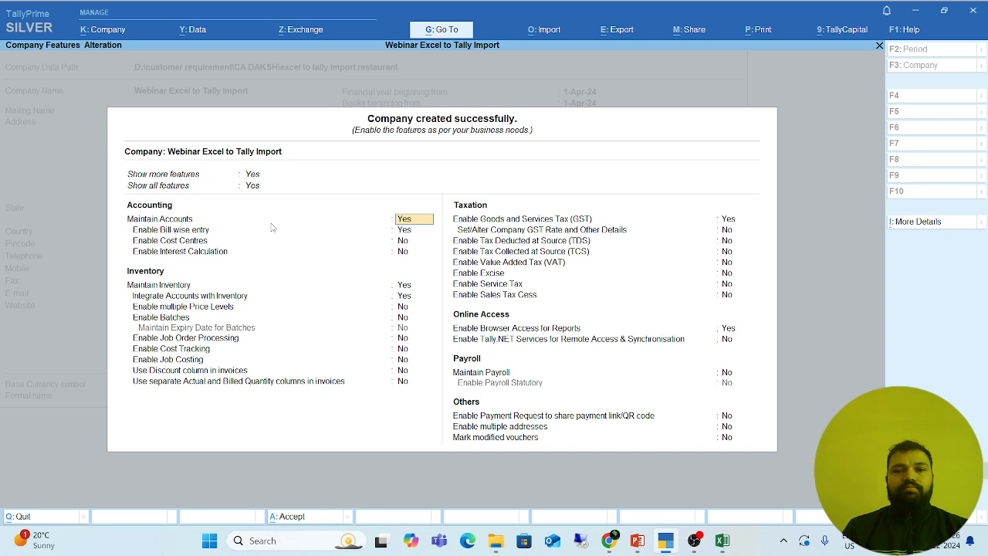
{"action": "key", "text": "ctrl+a"}
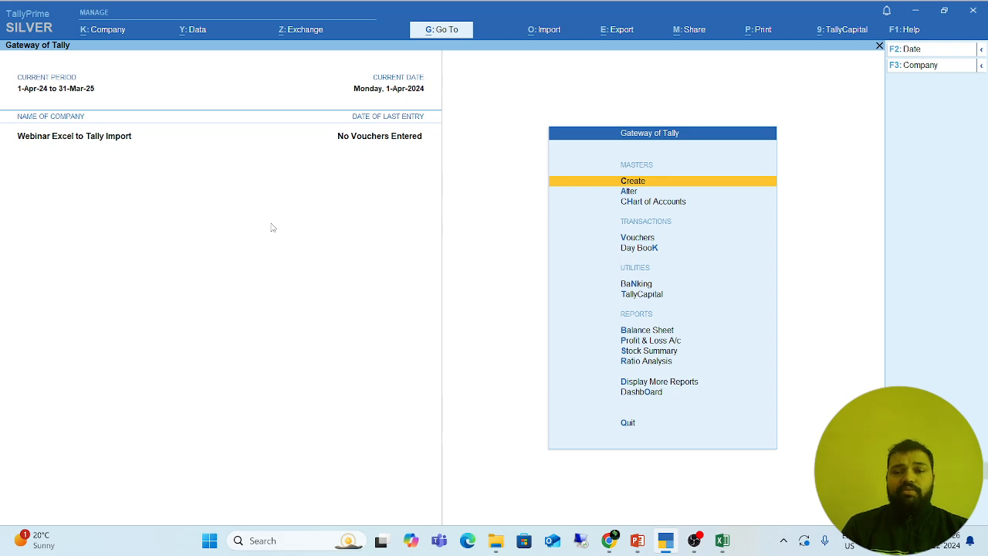
Step: Open the form for creating a new ledger in the Webinar Excel to Tally Import company
{"action": "key", "text": "Down"}
{"action": "key", "text": "Up"}
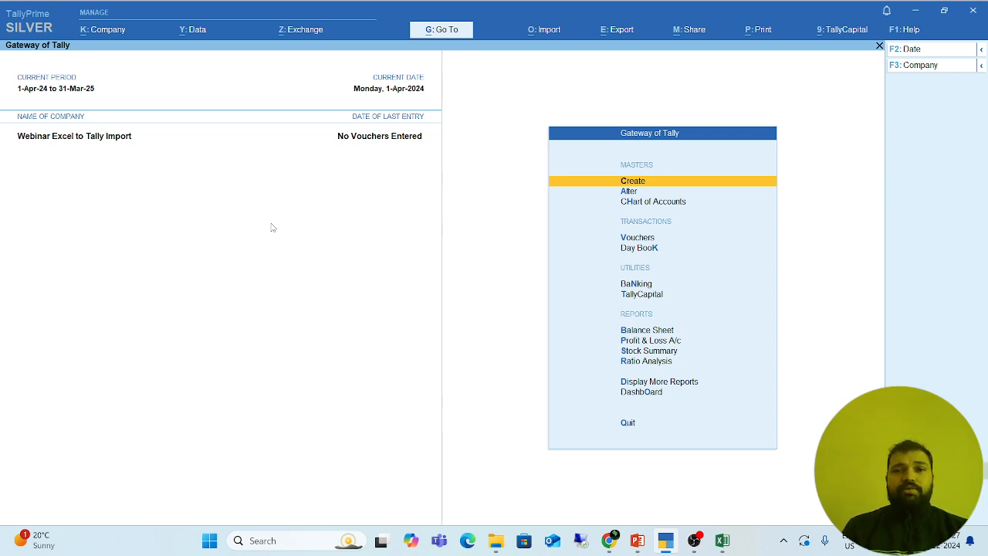
{"action": "key", "text": "Return"}
{"action": "key", "text": "Down"}
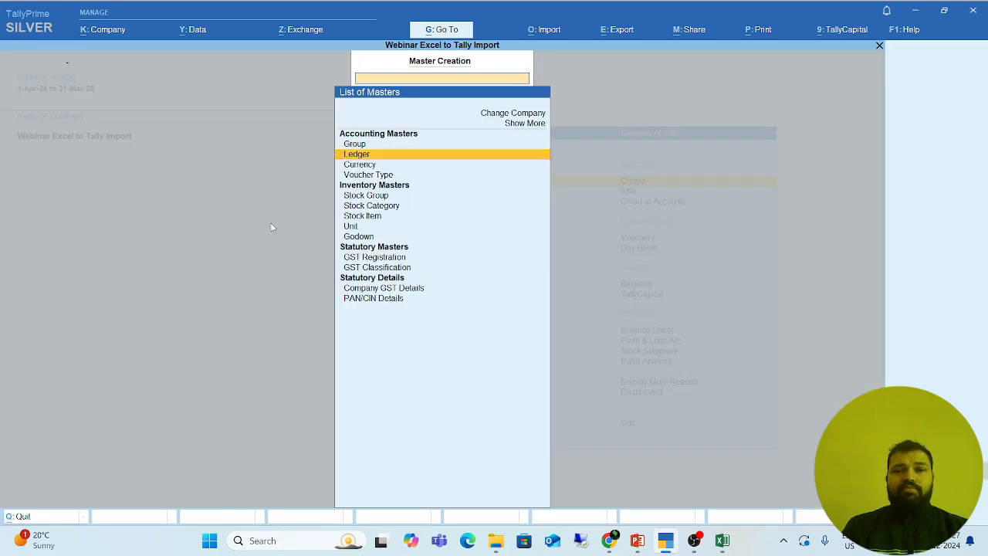
{"action": "key", "text": "Return"}
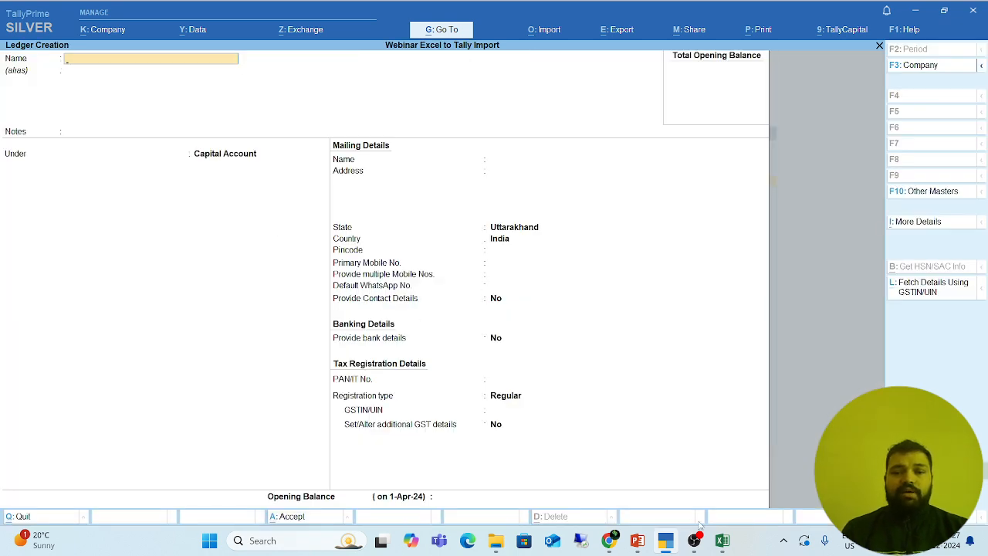
Step: Copy the heading "restaurant sale @ 5%" from the Excel data sheet into the Tally ledger's name
{"action": "left_click", "coordinate": [722, 540]}
{"action": "left_click", "coordinate": [49, 154]}
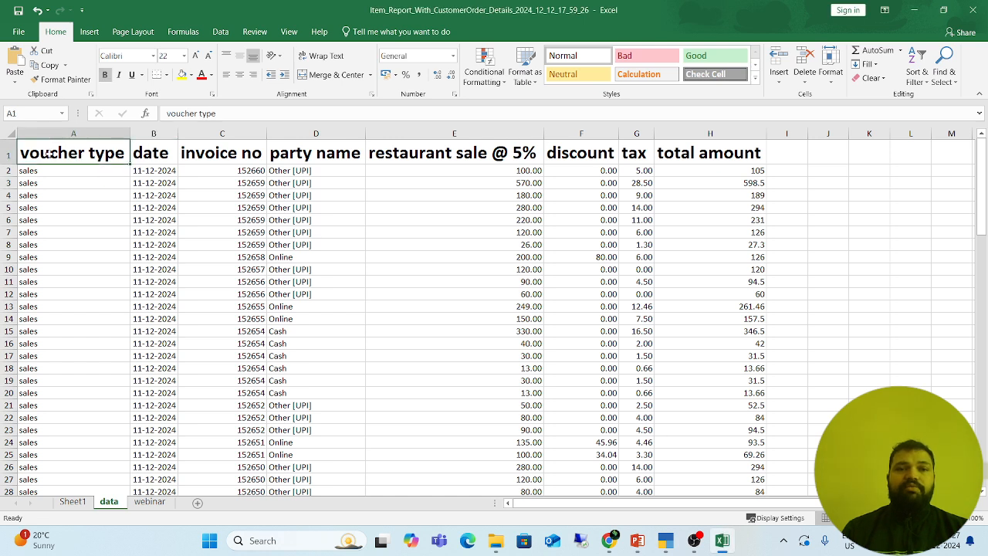
{"action": "key", "text": "Right"}
{"action": "key", "text": "Right"}
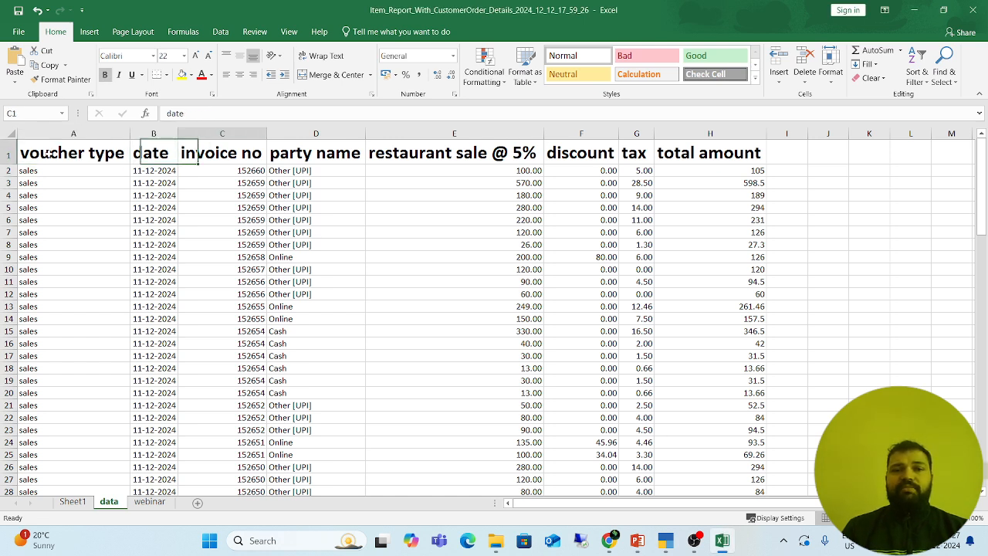
{"action": "key", "text": "Right"}
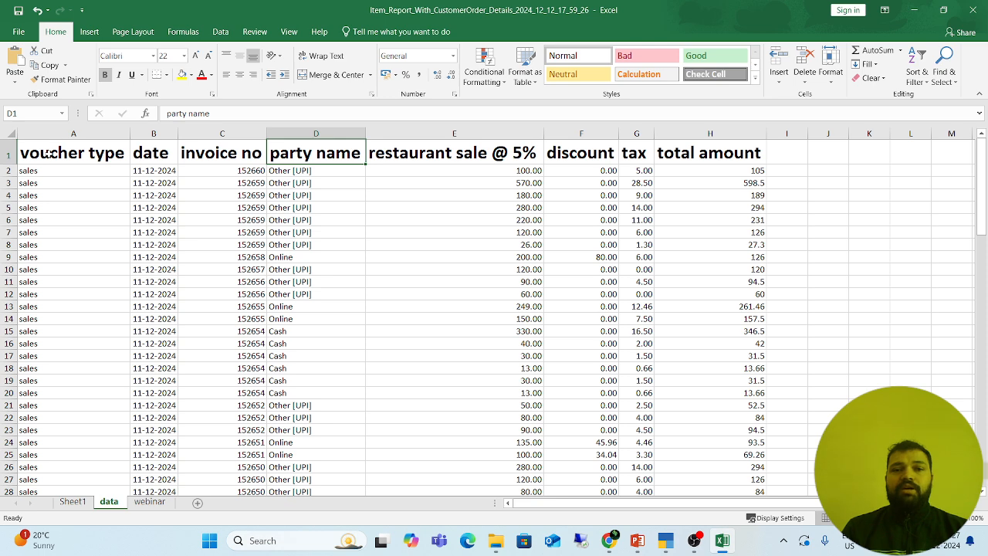
{"action": "key", "text": "Right"}
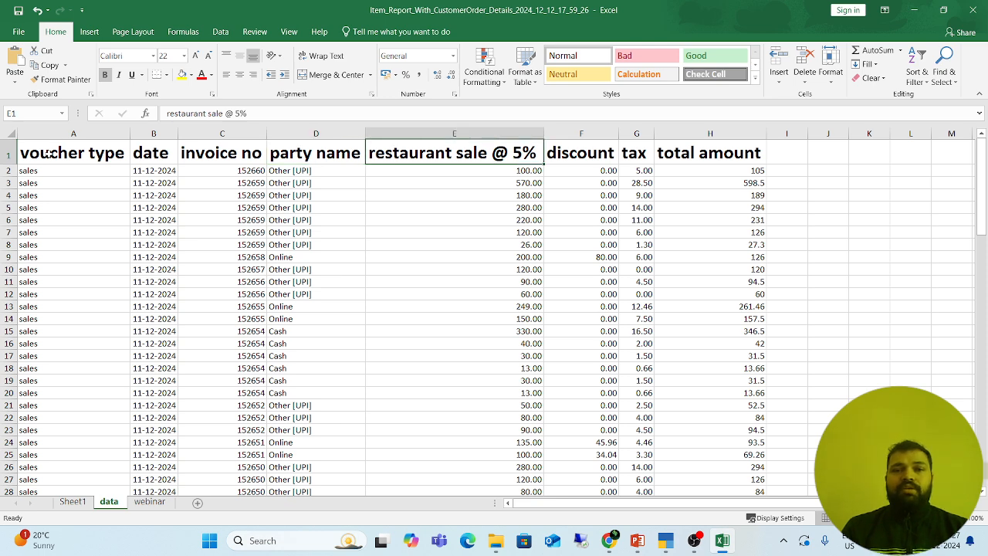
{"action": "key", "text": "ctrl+c"}
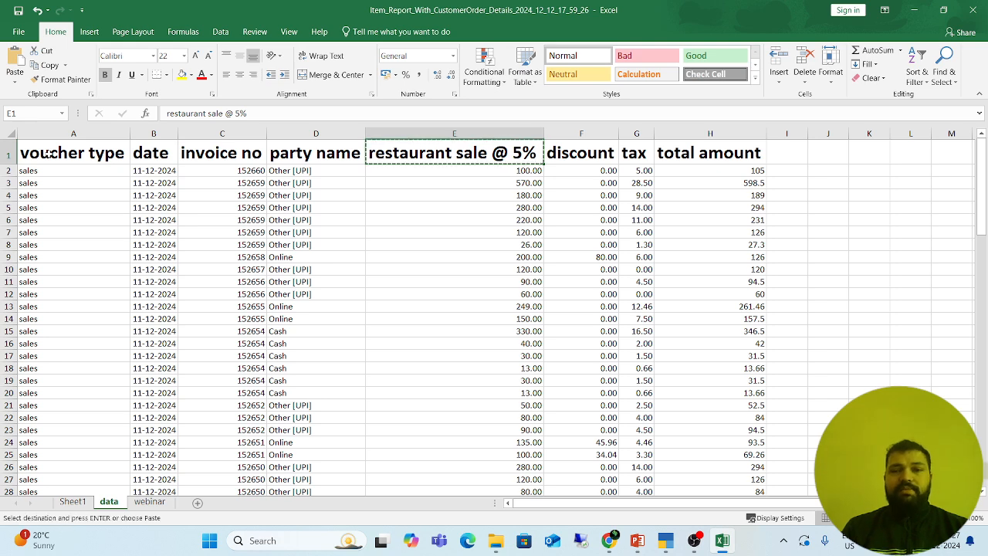
{"action": "key", "text": "alt+Tab"}
{"action": "key", "text": "ctrl+v"}
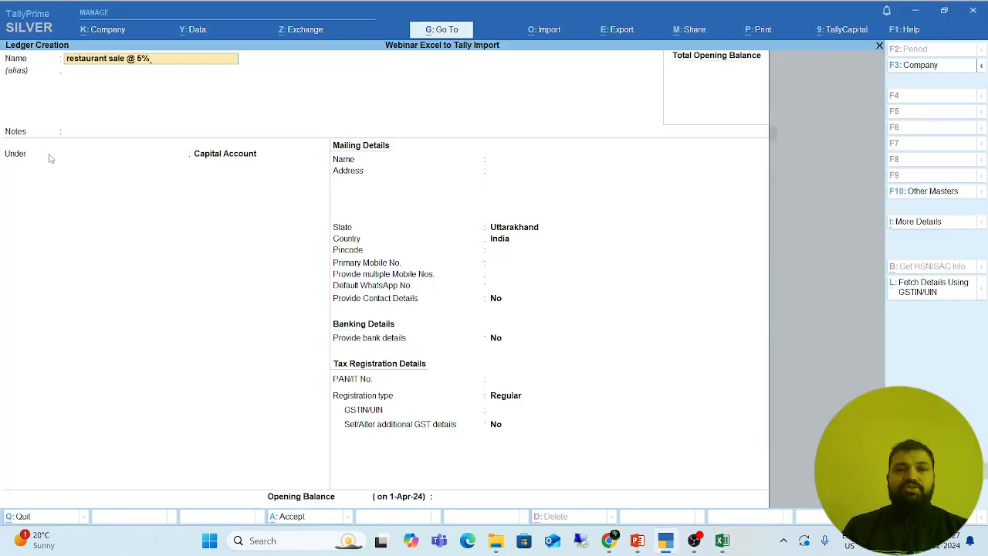
Step: Place the restaurant sale @ 5% ledger under Sales Accounts and save it with the remaining defaults
{"action": "key", "text": "Return"}
{"action": "key", "text": "Return"}
{"action": "key", "text": "Return"}
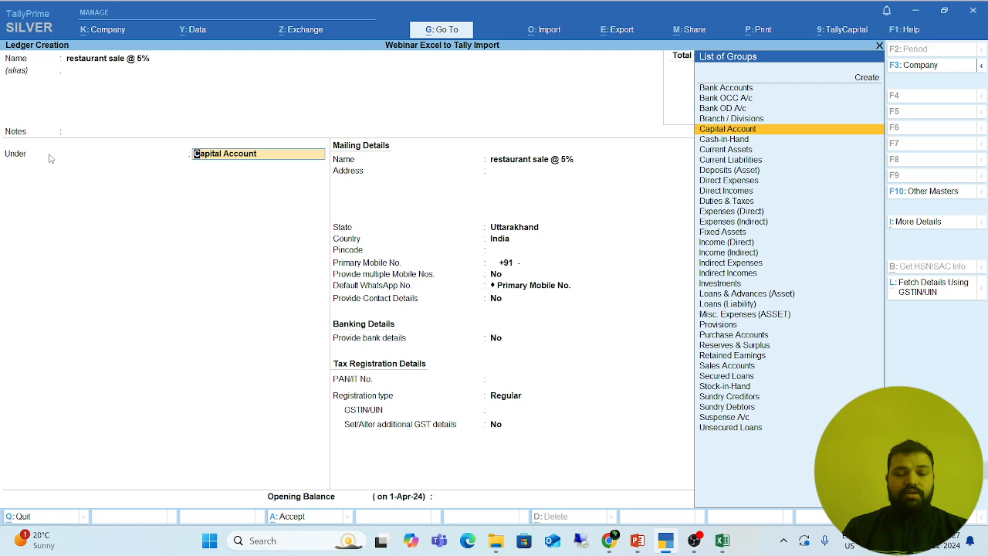
{"action": "type", "text": "Sa"}
{"action": "key", "text": "Return"}
{"action": "key", "text": "Return"}
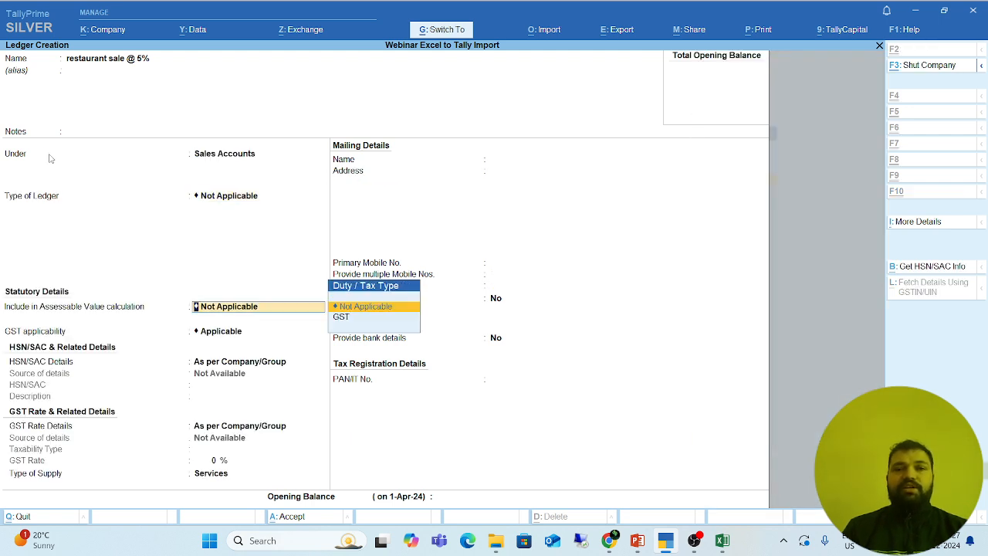
{"action": "key", "text": "Return"}
Step: Copy the heading "discount" from the Excel data sheet into the new Tally ledger's name
{"action": "key", "text": "alt+Tab"}
{"action": "key", "text": "Right"}
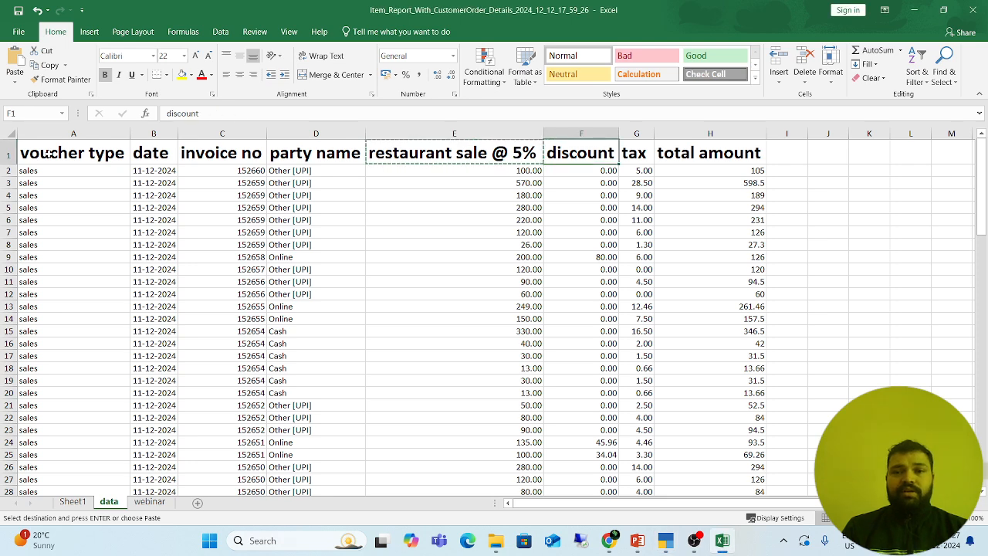
{"action": "key", "text": "ctrl+c"}
{"action": "key", "text": "alt+Tab"}
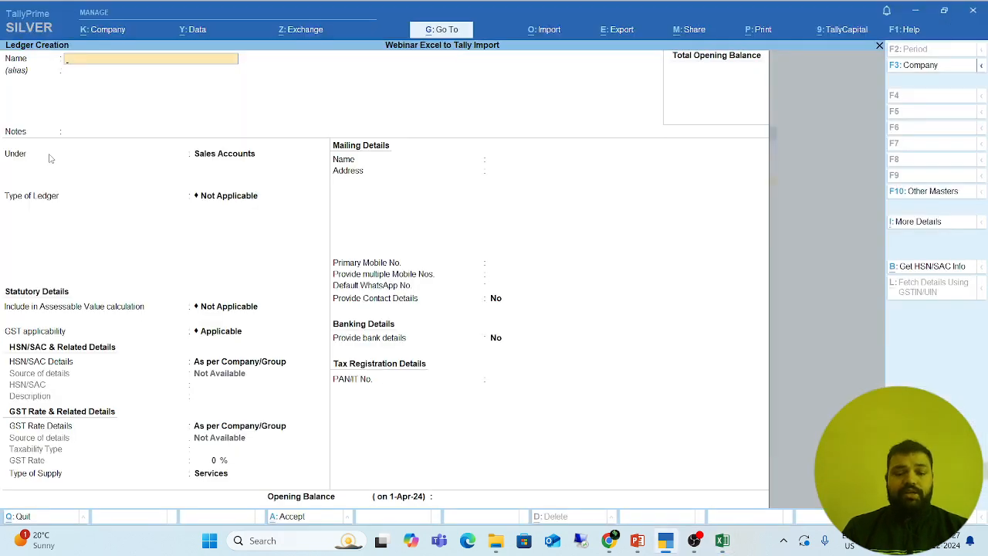
{"action": "key", "text": "ctrl+v"}
Step: Place the discount ledger under Indirect Expenses and save it with the remaining defaults
{"action": "key", "text": "Return"}
{"action": "key", "text": "Return"}
{"action": "key", "text": "Return"}
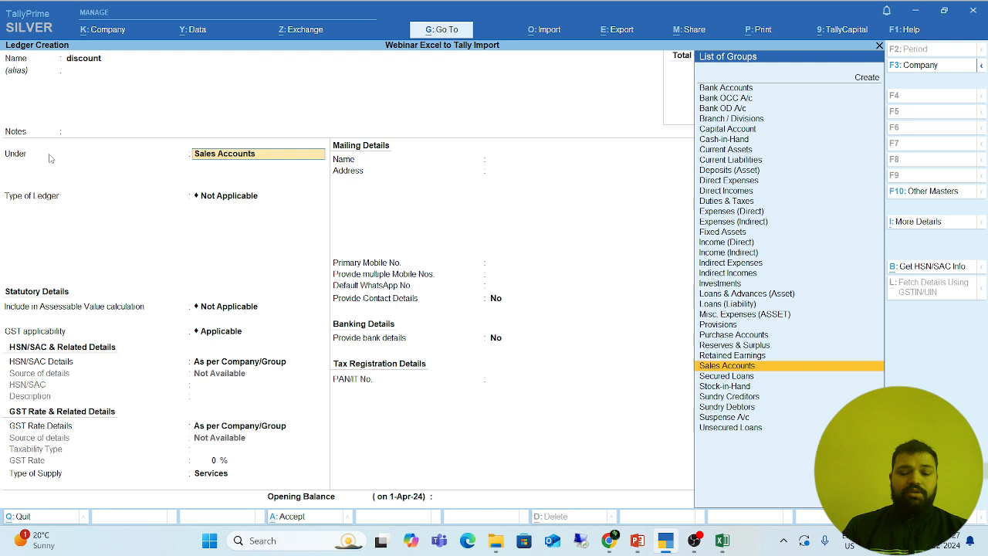
{"action": "type", "text": "Ind"}
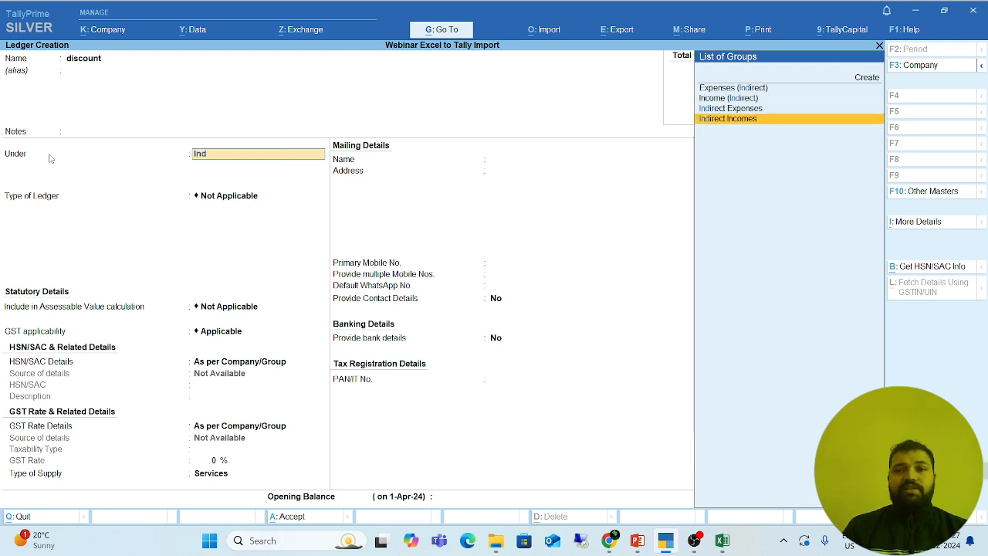
{"action": "key", "text": "Return"}
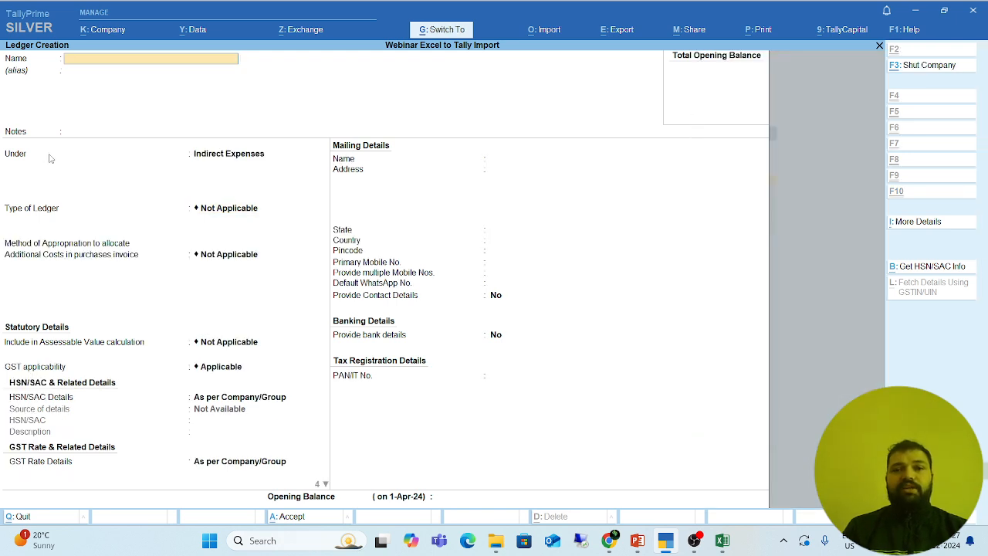
{"action": "key", "text": "alt+Tab"}
{"action": "key", "text": "Right"}
{"action": "key", "text": "ctrl+c"}
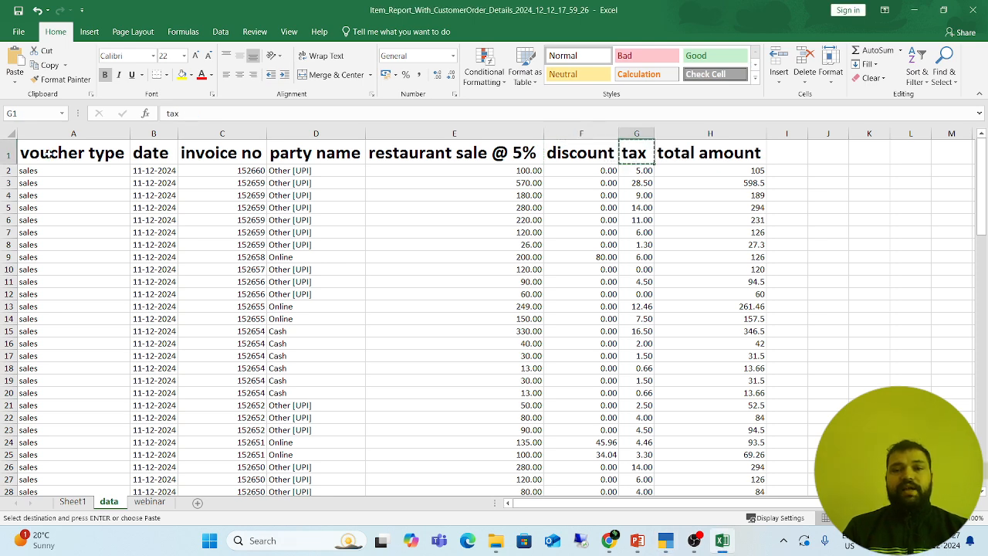
{"action": "key", "text": "alt+Tab"}
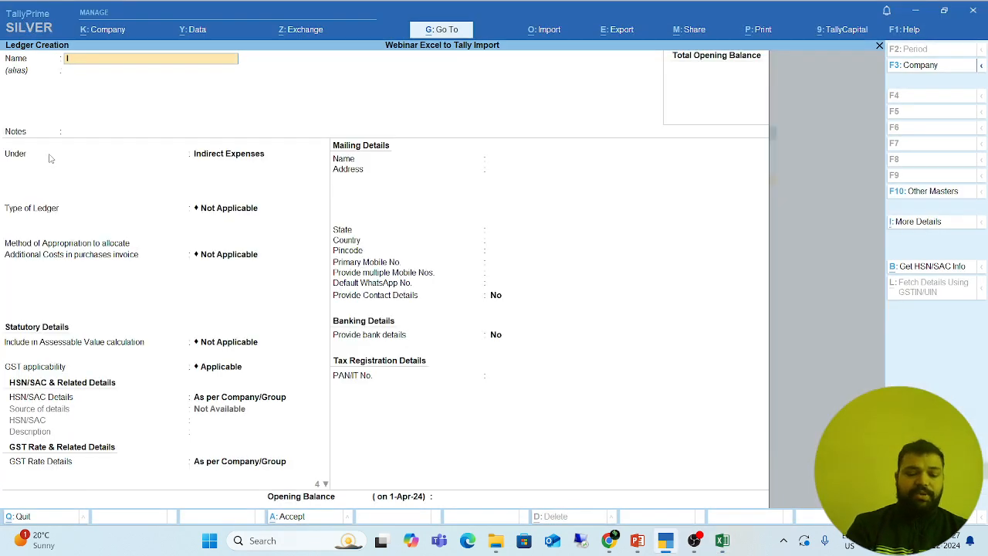
{"action": "type", "text": "Igst"}
{"action": "key", "text": "BackSpace"}
{"action": "key", "text": "BackSpace"}
{"action": "key", "text": "BackSpace"}
{"action": "key", "text": "BackSpace"}
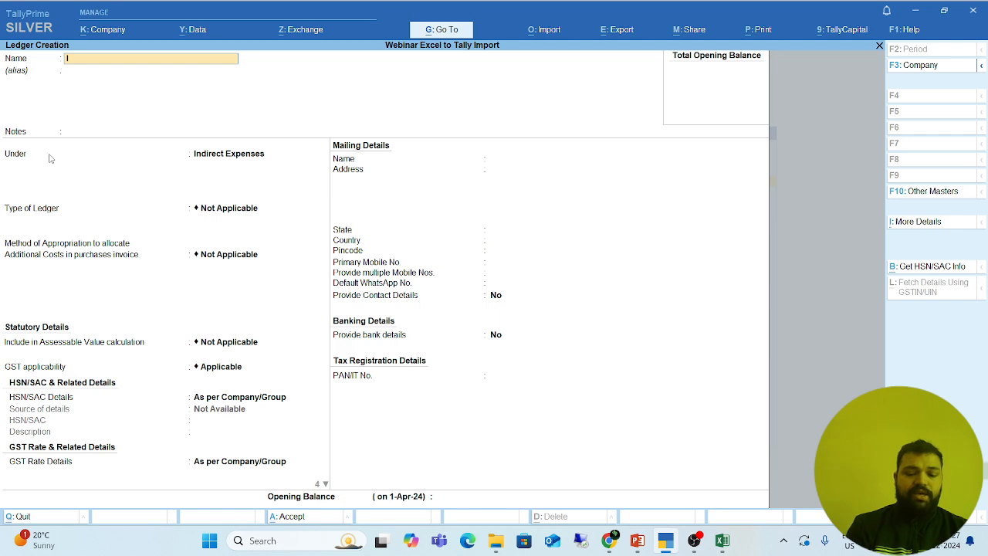
Step: Name the new ledger Igst and place it under Duties & Taxes
{"action": "type", "text": "Igst"}
{"action": "key", "text": "Return"}
{"action": "key", "text": "Return"}
{"action": "key", "text": "Return"}
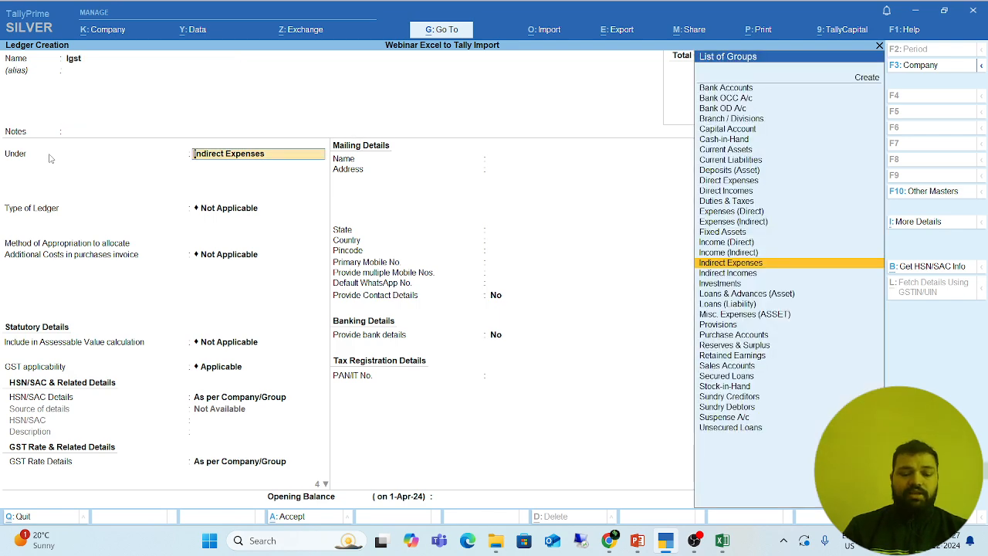
{"action": "type", "text": "Dut"}
{"action": "key", "text": "Return"}
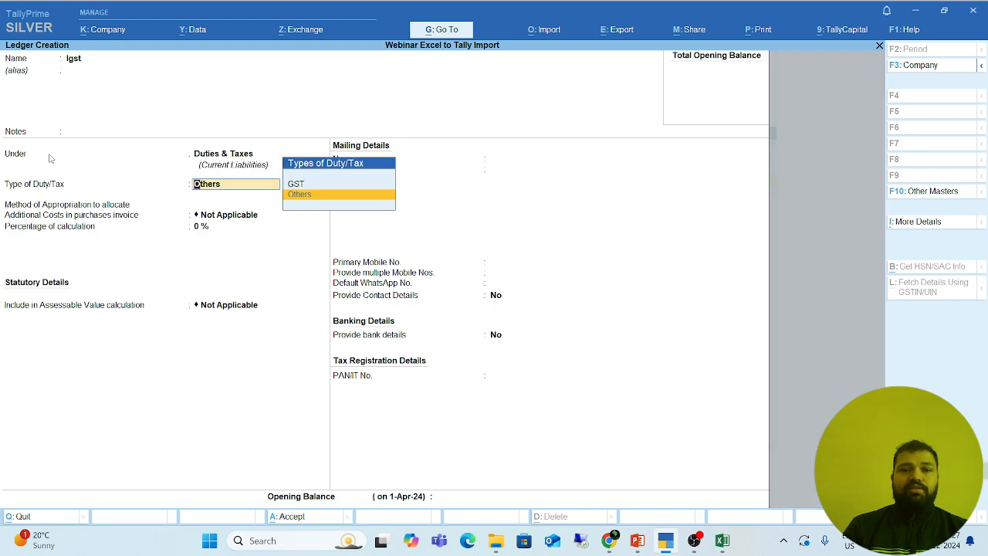
Step: Set the Igst ledger's type of duty/tax to GST and its tax type to IGST
{"action": "key", "text": "Up"}
{"action": "key", "text": "Return"}
{"action": "key", "text": "Down"}
{"action": "key", "text": "Down"}
{"action": "key", "text": "Up"}
{"action": "key", "text": "Up"}
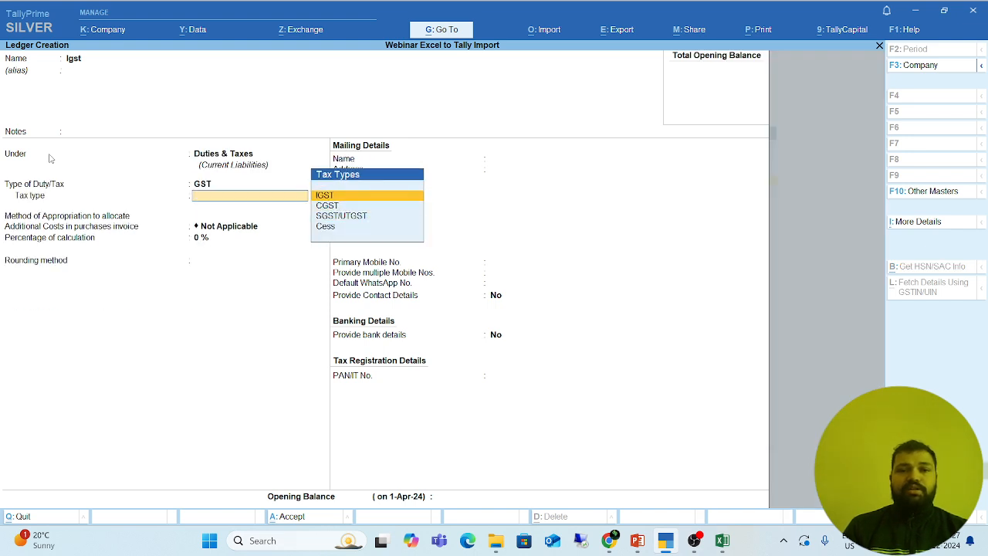
{"action": "key", "text": "Return"}
Step: Keep the remaining defaults for the Igst ledger, including no bank details and no opening balance, and save it
{"action": "key", "text": "Return"}
{"action": "key", "text": "Return"}
{"action": "key", "text": "Return"}
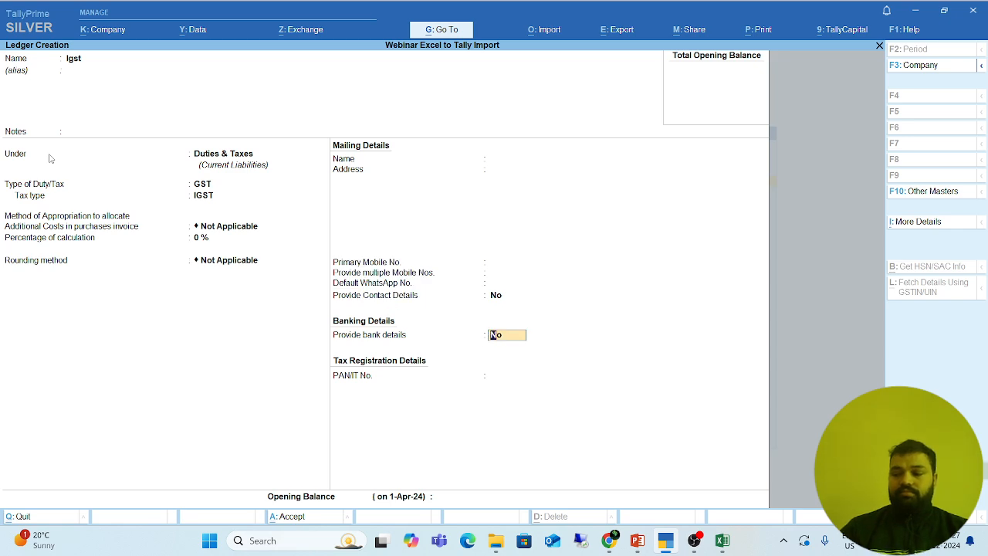
{"action": "key", "text": "Return"}
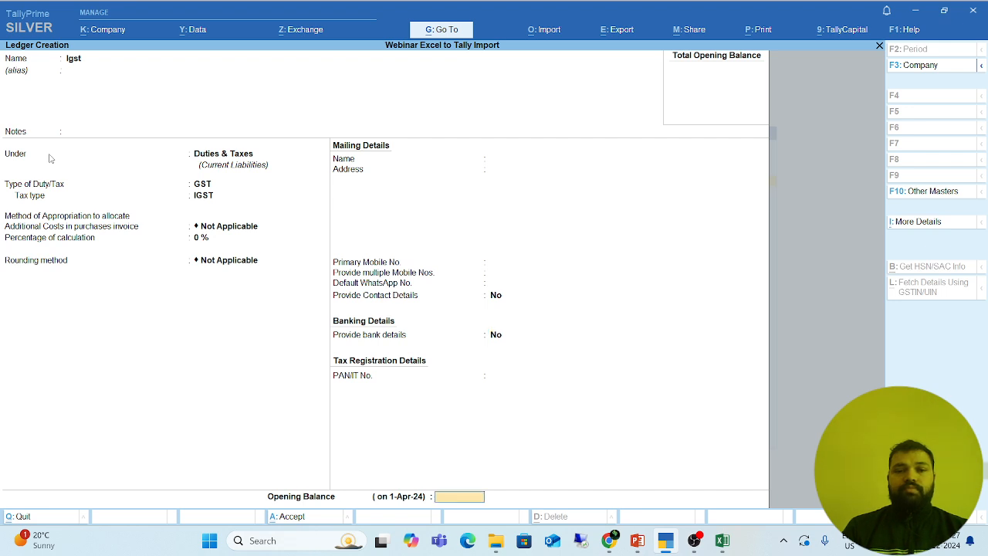
{"action": "key", "text": "Return"}
{"action": "key", "text": "Return"}
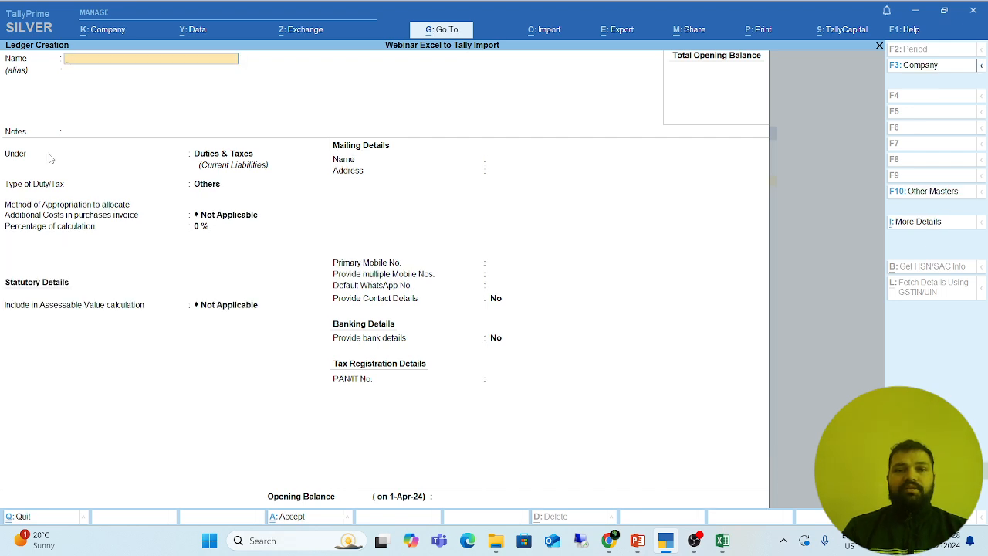
Step: Switch to the Excel data sheet and review the party name, restaurant sale @ 5%, discount, tax and total amount headings
{"action": "key", "text": "alt+Tab"}
{"action": "key", "text": "Right"}
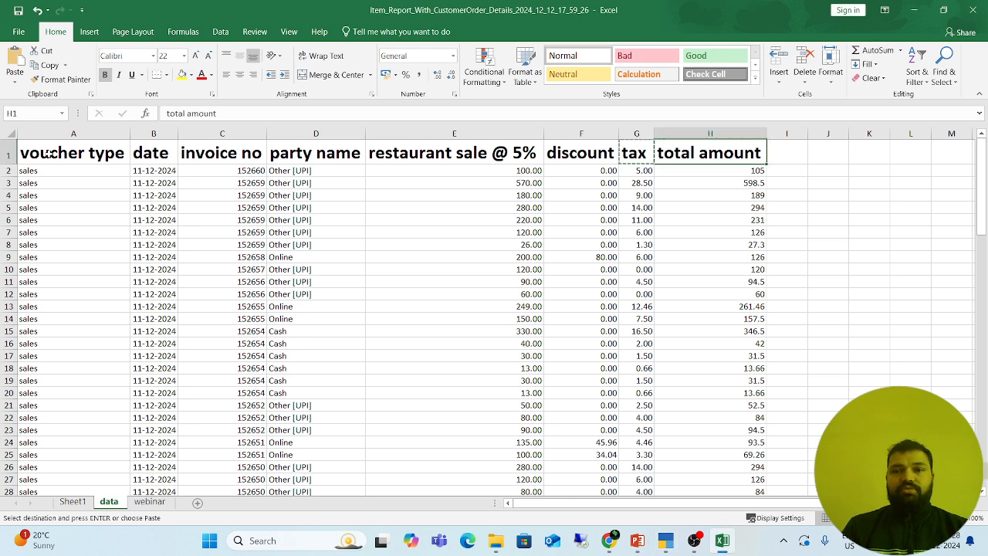
{"action": "key", "text": "Down"}
{"action": "key", "text": "Left"}
{"action": "key", "text": "Left"}
{"action": "key", "text": "Left"}
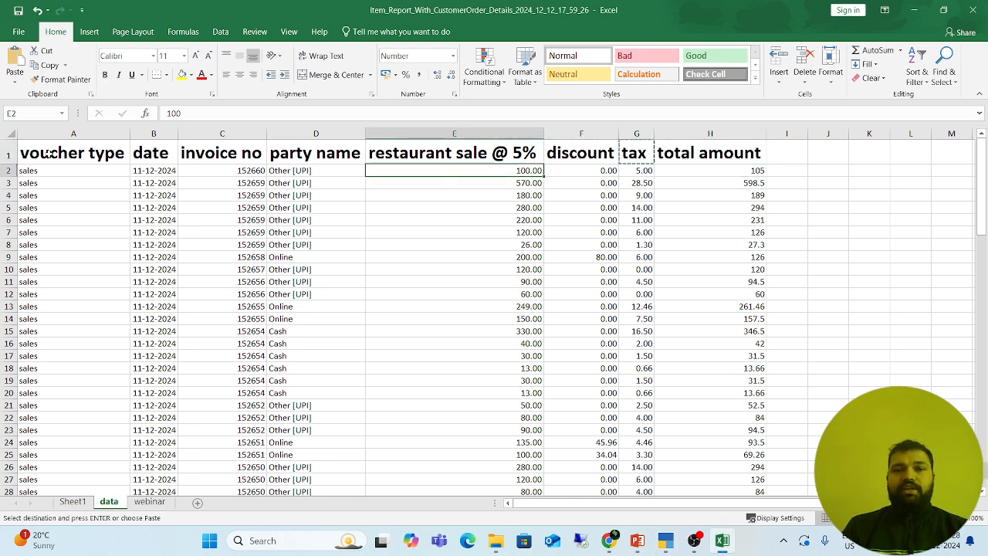
{"action": "key", "text": "Right"}
{"action": "key", "text": "Up"}
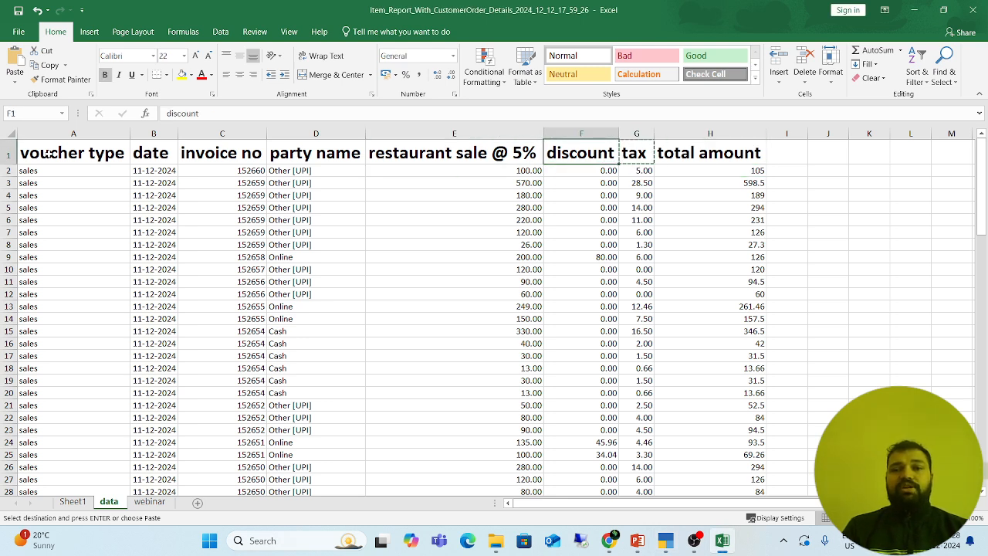
{"action": "key", "text": "Left"}
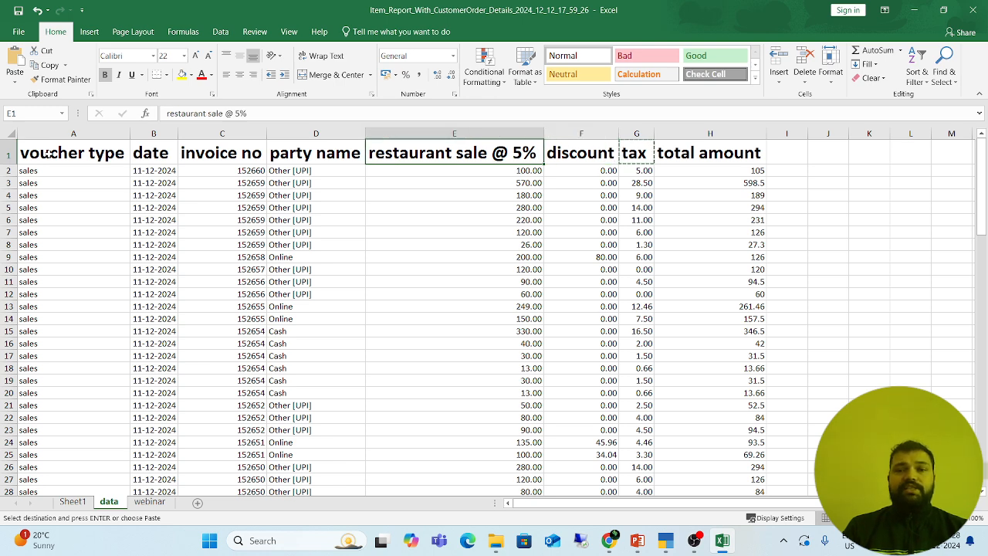
{"action": "key", "text": "shift+Right"}
{"action": "key", "text": "shift+Right"}
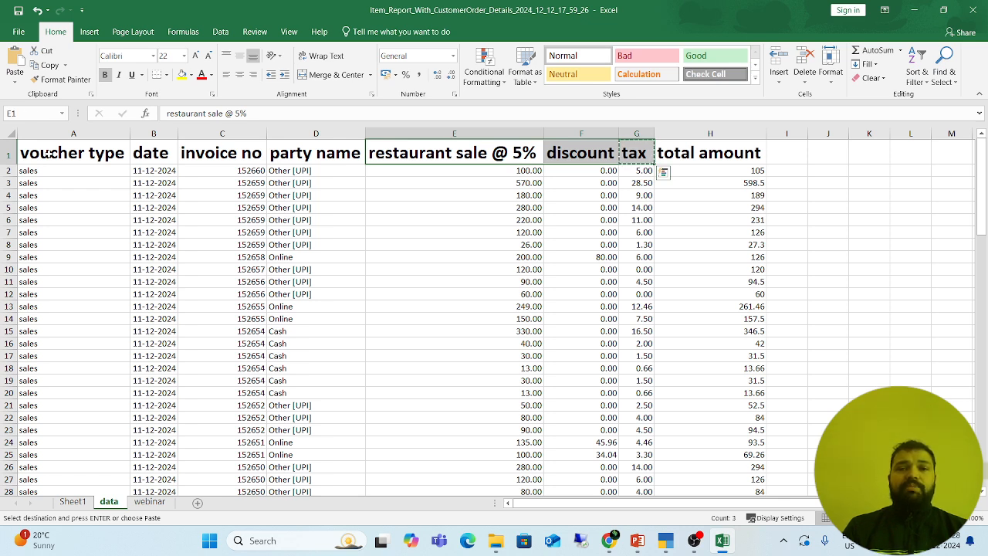
{"action": "key", "text": "Left"}
{"action": "key", "text": "Left"}
{"action": "key", "text": "Right"}
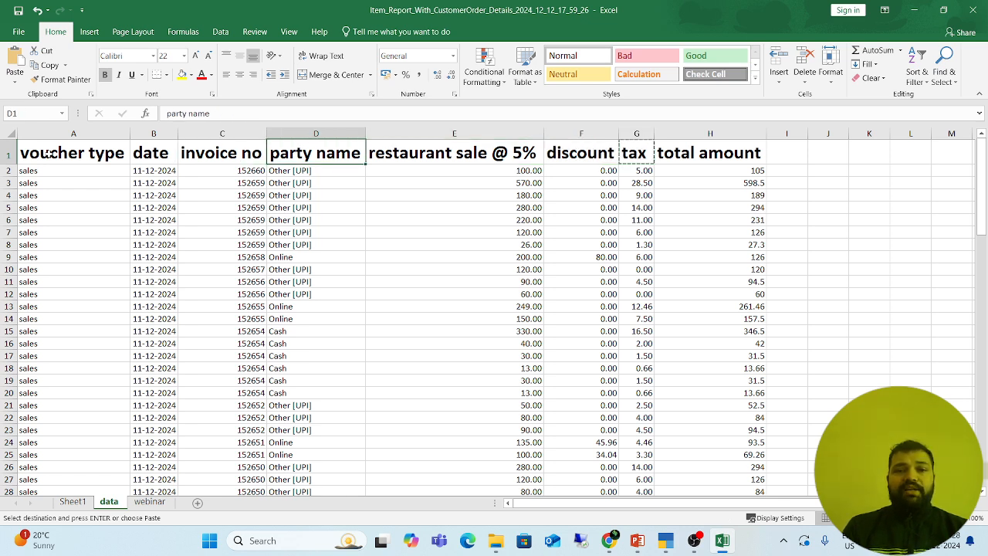
Step: Copy the first party name entry, Other [UPI], from the Excel data sheet into the new Tally ledger's name
{"action": "key", "text": "Down"}
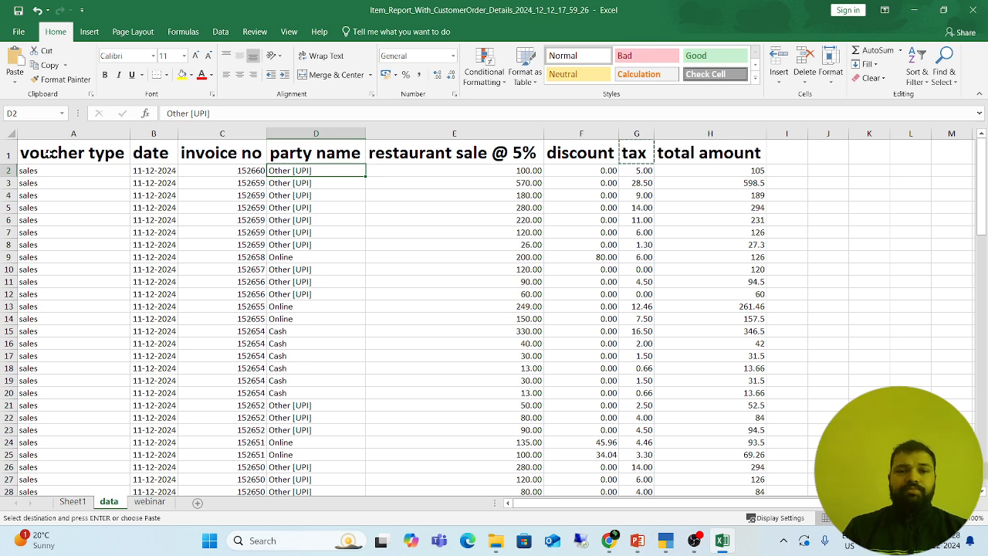
{"action": "key", "text": "Down"}
{"action": "key", "text": "Down"}
{"action": "key", "text": "Up"}
{"action": "key", "text": "Up"}
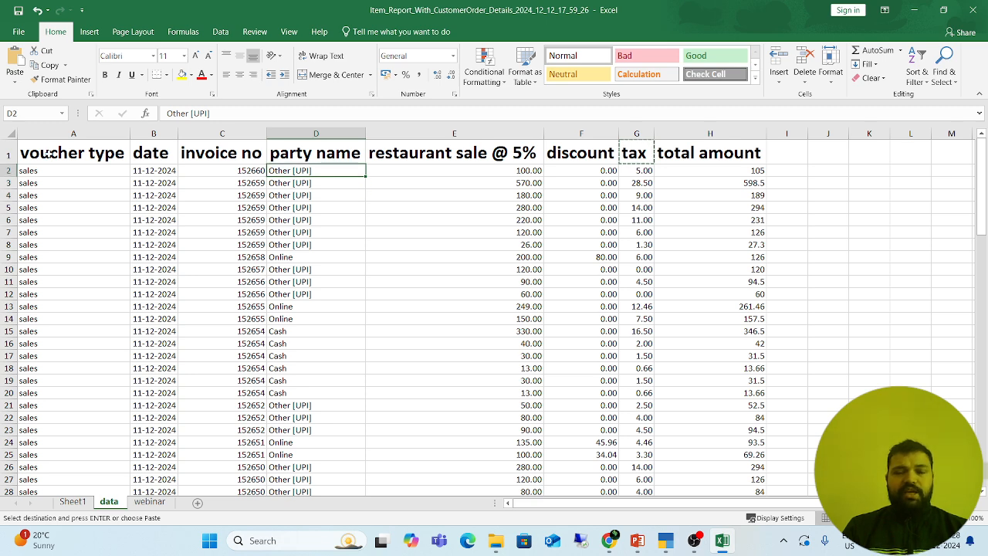
{"action": "key", "text": "ctrl+c"}
{"action": "key", "text": "alt"}
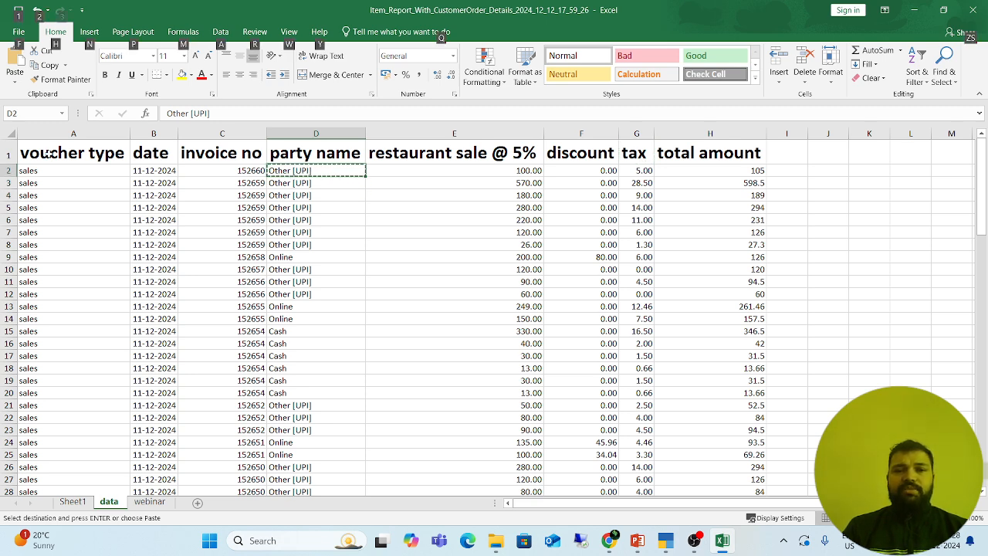
{"action": "key", "text": "alt"}
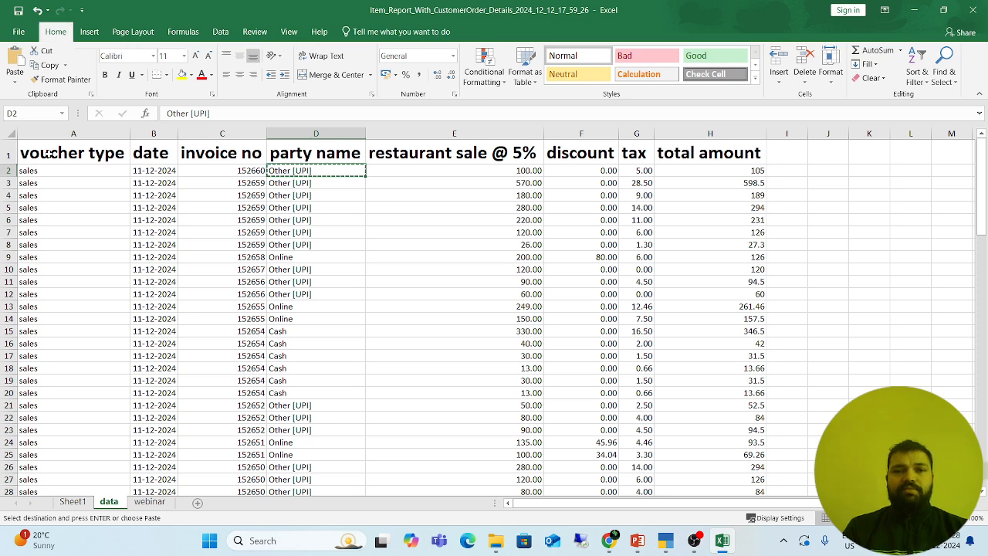
{"action": "key", "text": "alt+Tab"}
{"action": "key", "text": "ctrl+v"}
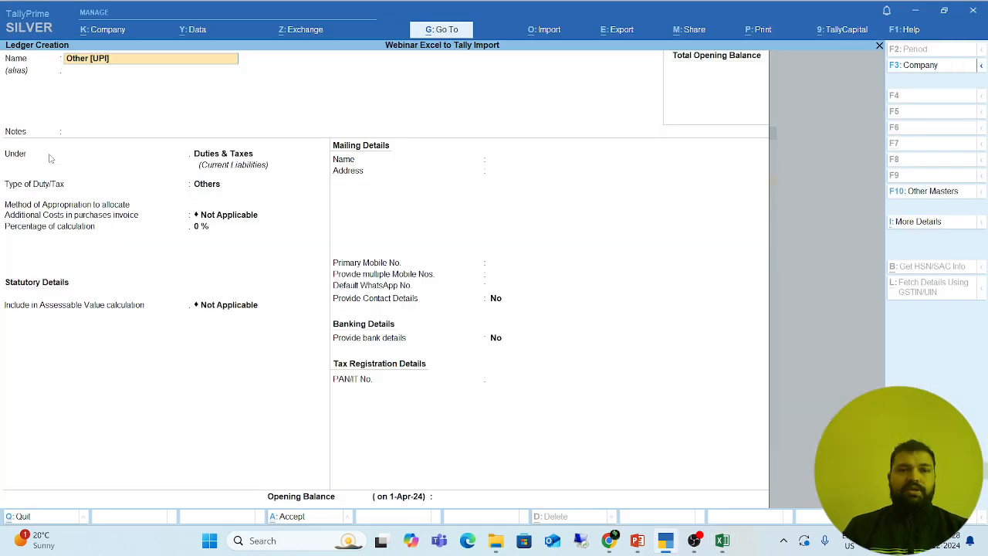
Step: Place the Other [UPI] ledger under Sundry Debtors, save it with the remaining defaults and leave ledger creation
{"action": "key", "text": "Return"}
{"action": "key", "text": "Return"}
{"action": "type", "text": "Su"}
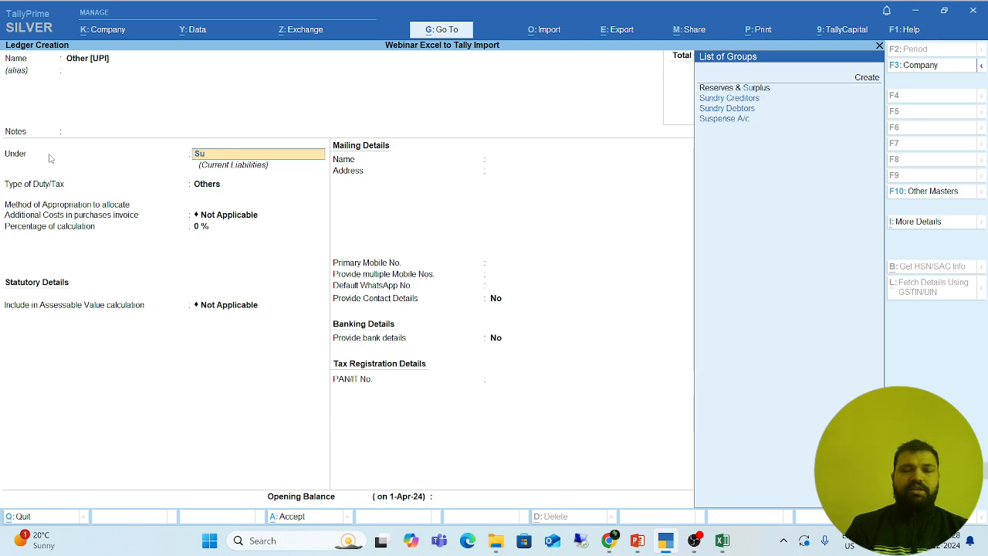
{"action": "key", "text": "Down"}
{"action": "key", "text": "Down"}
{"action": "key", "text": "Down"}
{"action": "key", "text": "Up"}
{"action": "key", "text": "Return"}
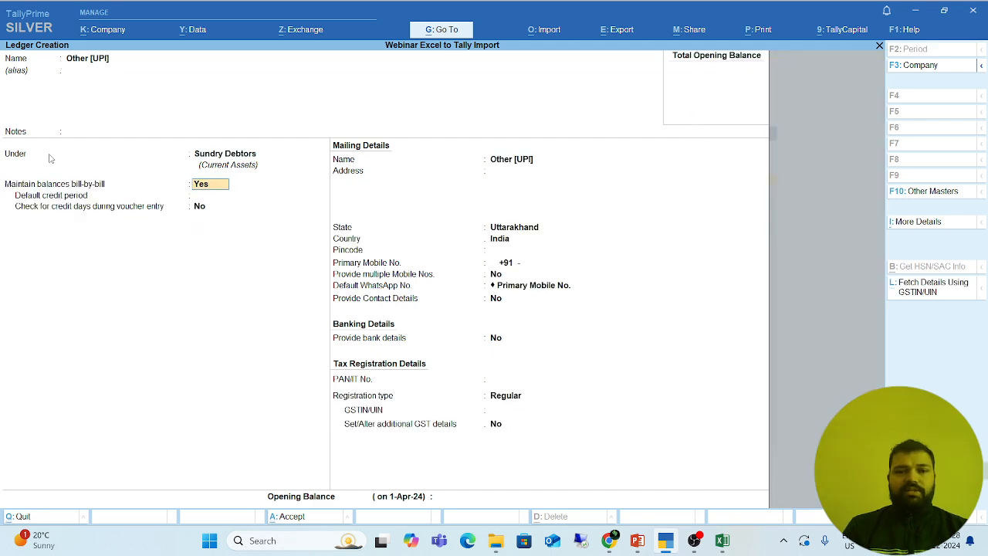
{"action": "key", "text": "Return"}
{"action": "key", "text": "Return"}
{"action": "key", "text": "ctrl+a"}
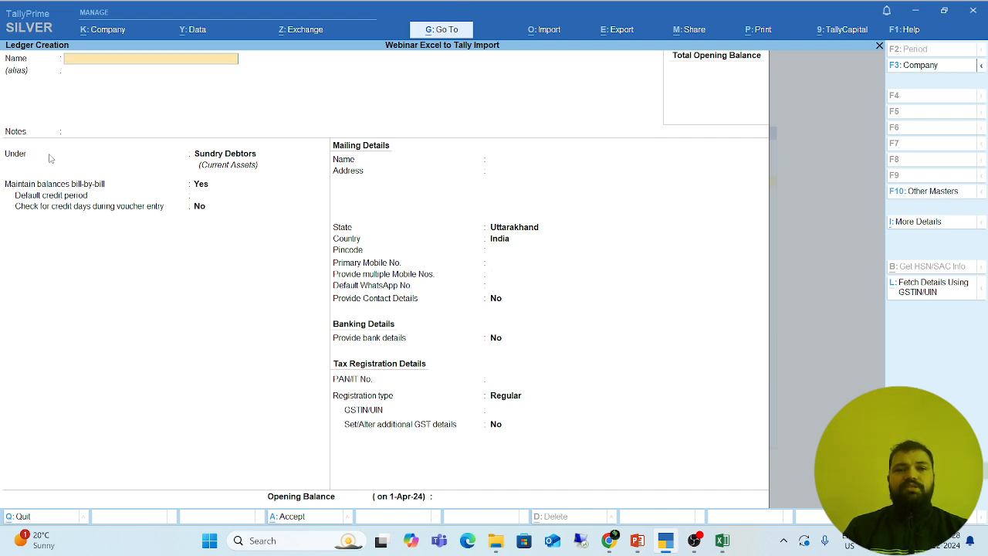
{"action": "key", "text": "Escape"}
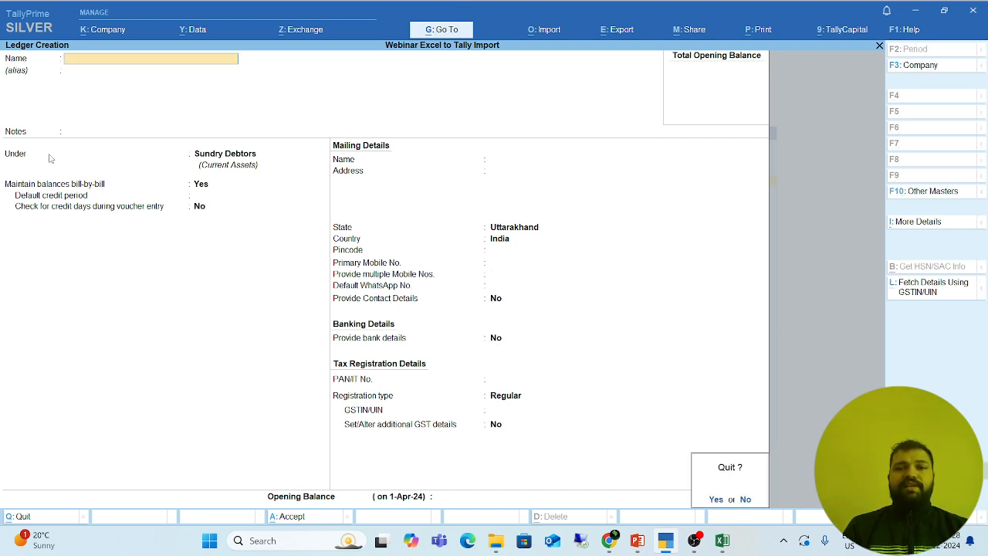
{"action": "key", "text": "Return"}
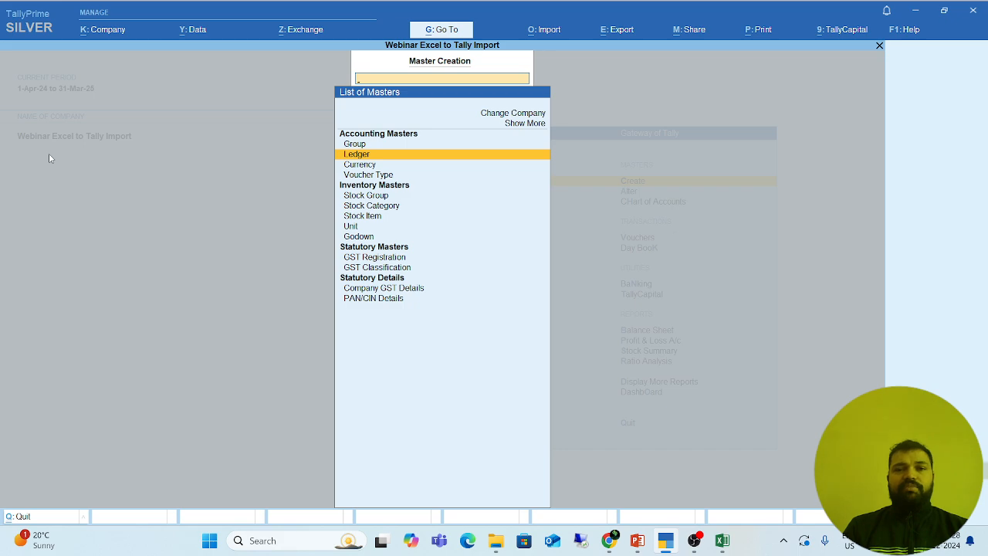
Step: Switch to the Excel data sheet and check the entries in the invoice no column
{"action": "key", "text": "alt+Tab"}
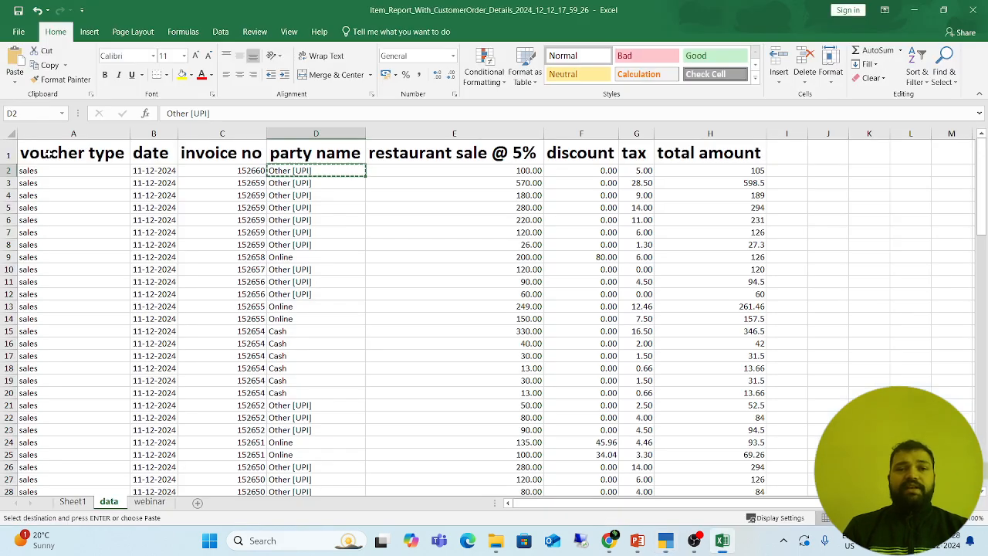
{"action": "key", "text": "Left"}
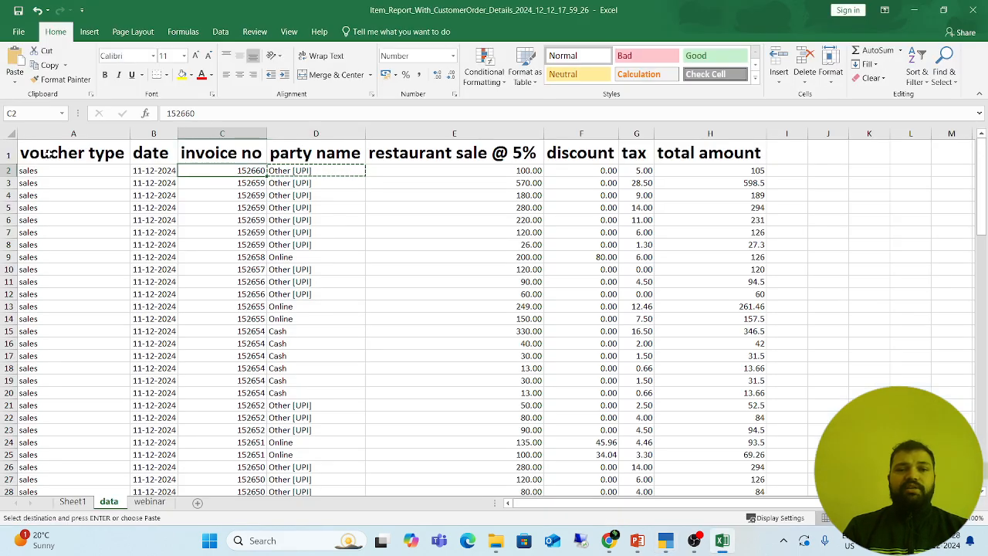
{"action": "key", "text": "Down"}
{"action": "key", "text": "Up"}
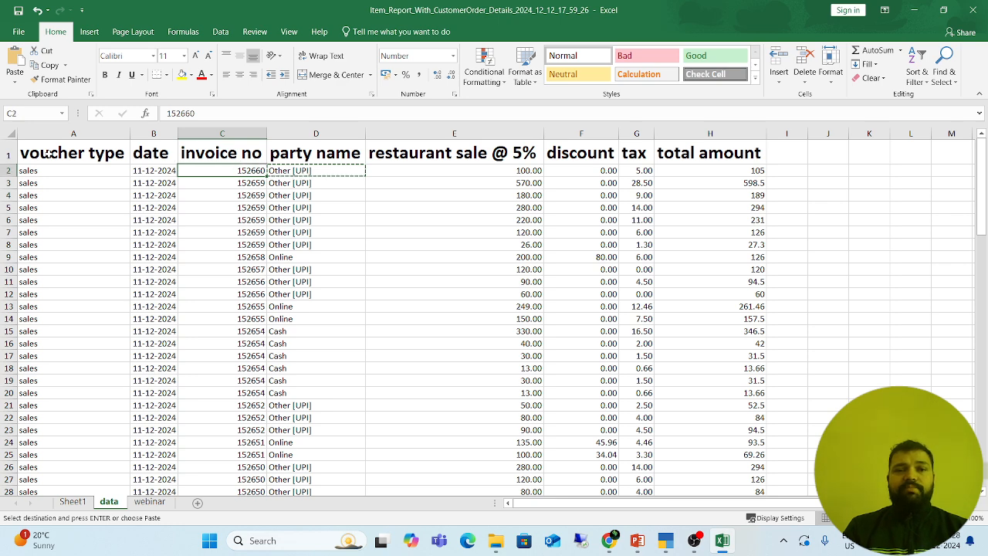
Step: Switch to TallyPrime, open the voucher type creation form and back out to the Gateway of Tally
{"action": "key", "text": "alt+Tab"}
{"action": "key", "text": "Down"}
{"action": "key", "text": "Down"}
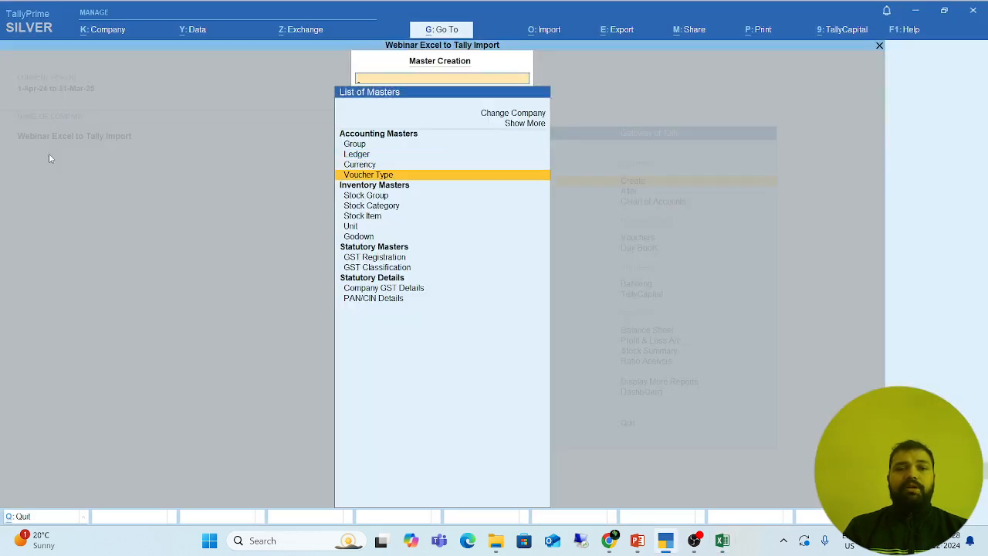
{"action": "key", "text": "Return"}
{"action": "key", "text": "Escape"}
{"action": "key", "text": "Escape"}
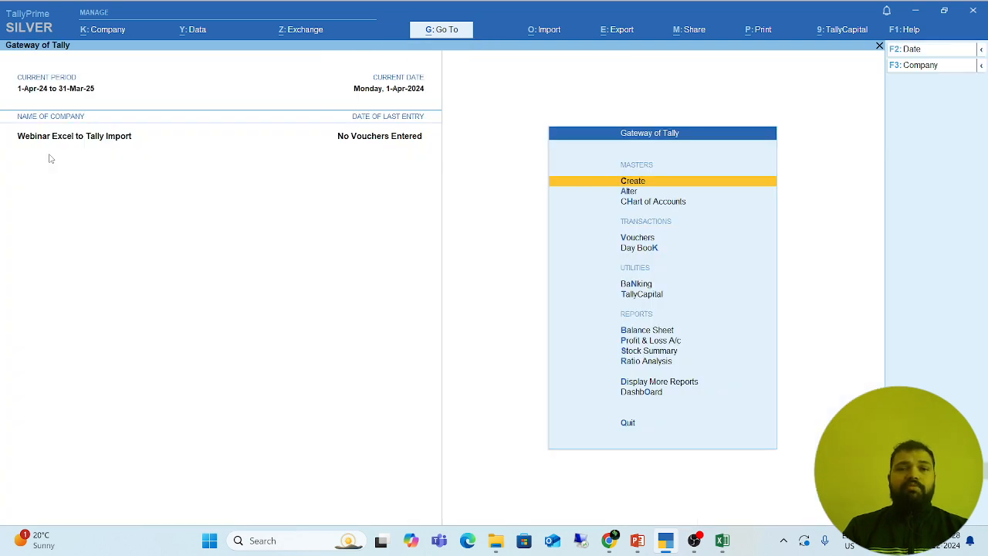
Step: Open the existing Sales voucher type for alteration
{"action": "key", "text": "Down"}
{"action": "key", "text": "Return"}
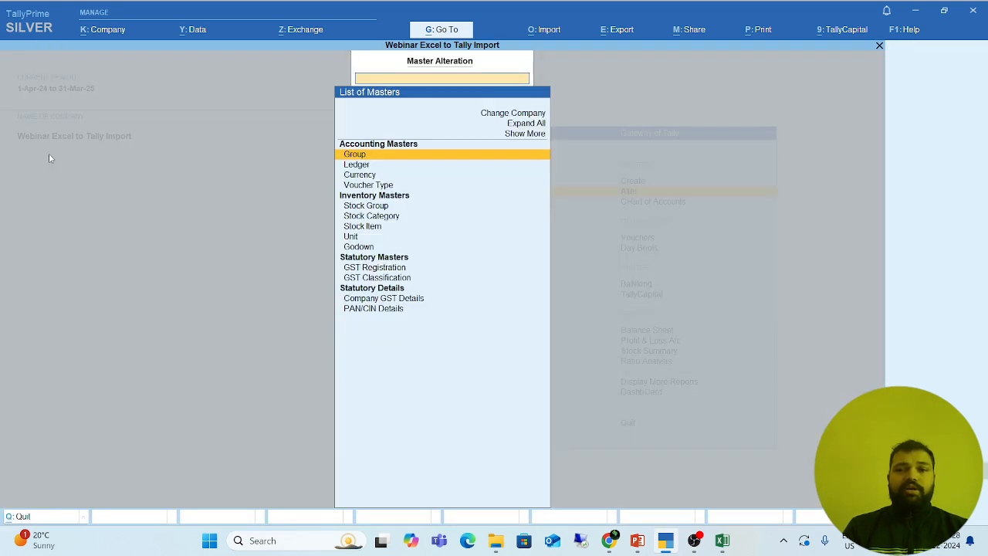
{"action": "key", "text": "Down"}
{"action": "key", "text": "Down"}
{"action": "key", "text": "Down"}
{"action": "key", "text": "Return"}
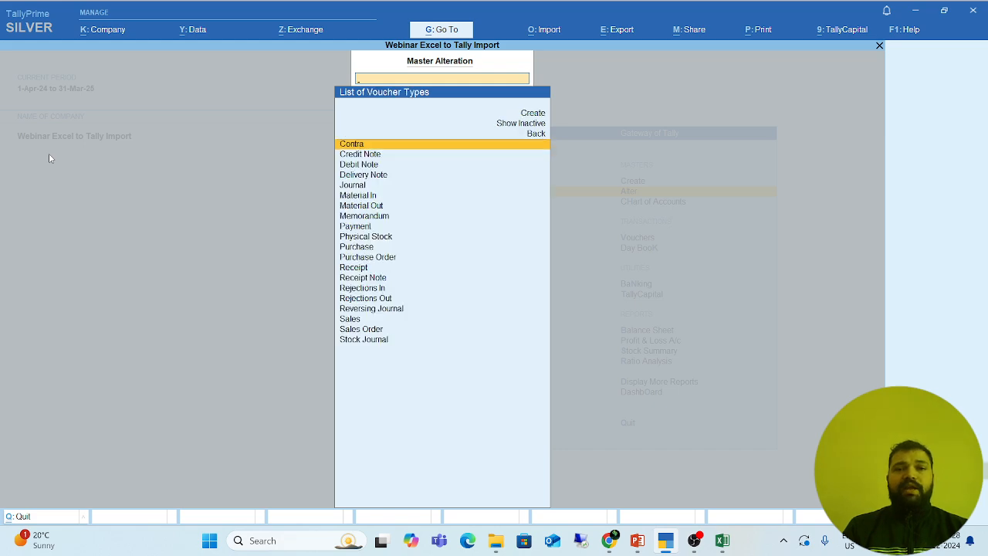
{"action": "type", "text": "sa"}
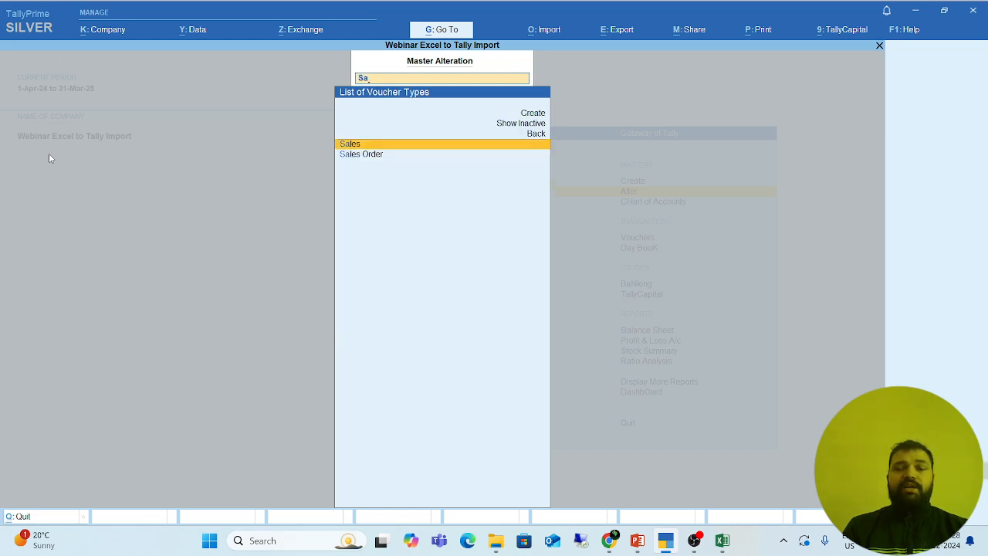
{"action": "key", "text": "Return"}
Step: Set the Sales voucher type's method of voucher numbering to Manual and save it
{"action": "key", "text": "Return"}
{"action": "key", "text": "Return"}
{"action": "key", "text": "Return"}
{"action": "key", "text": "Down"}
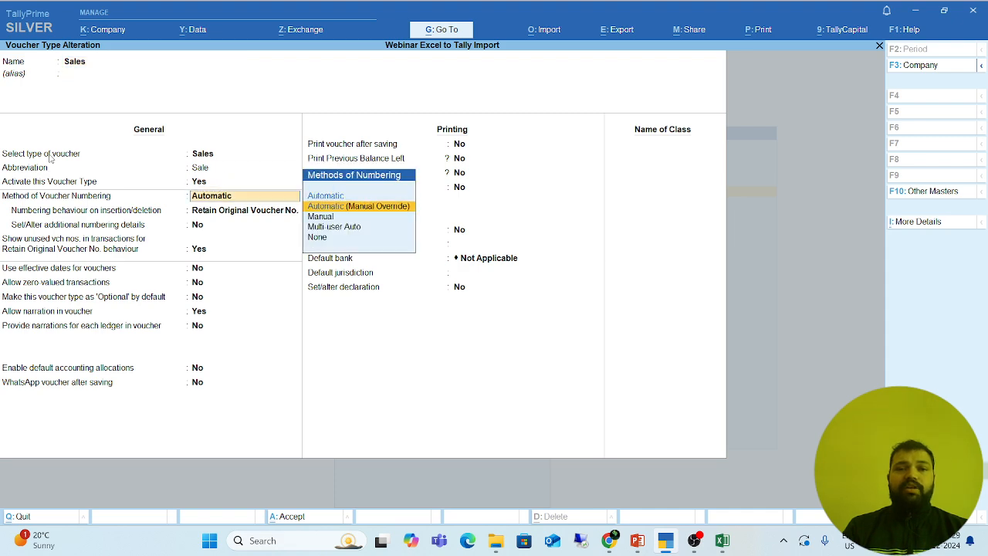
{"action": "key", "text": "Down"}
{"action": "key", "text": "Return"}
{"action": "key", "text": "ctrl+a"}
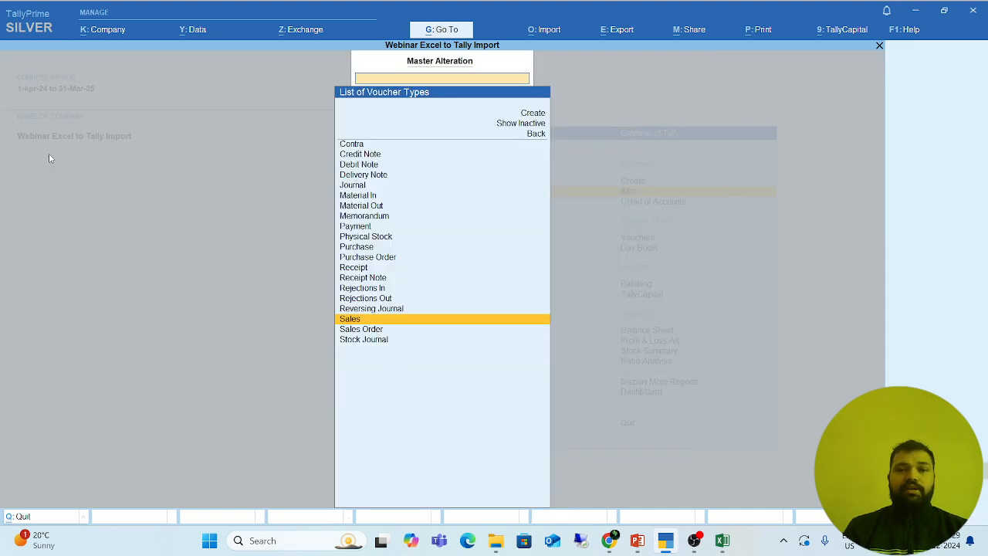
Step: Reopen the Sales voucher type, set Prevent creating duplicate Voucher Nos. to Yes, save it and return to the Gateway of Tally
{"action": "key", "text": "Return"}
{"action": "key", "text": "Return"}
{"action": "key", "text": "Return"}
{"action": "key", "text": "Return"}
{"action": "key", "text": "Return"}
{"action": "key", "text": "Return"}
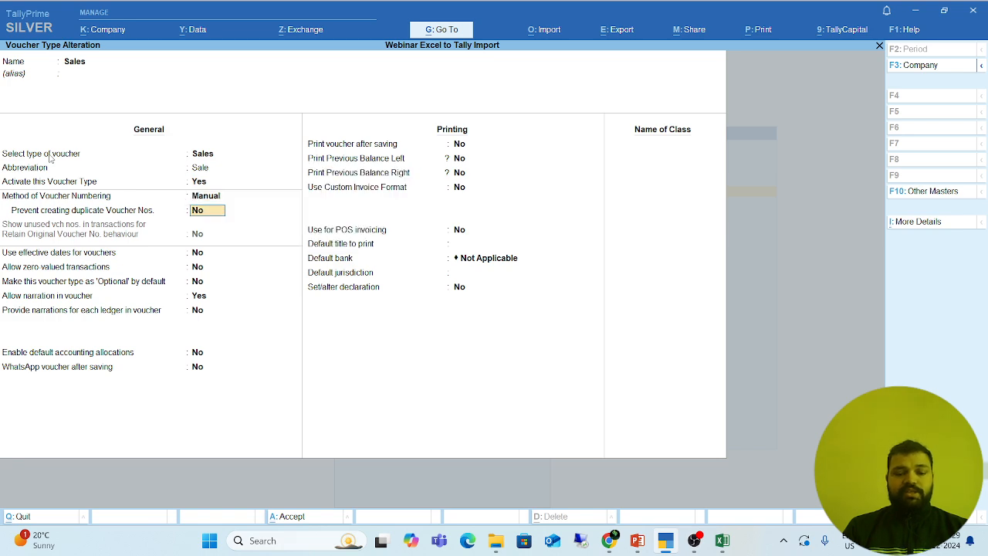
{"action": "type", "text": "y"}
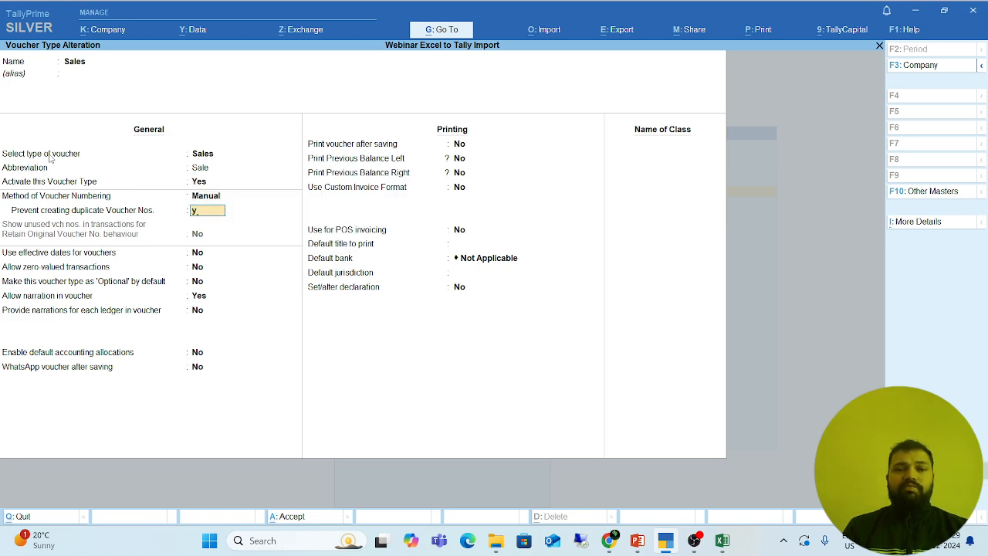
{"action": "key", "text": "Return"}
{"action": "key", "text": "ctrl+a"}
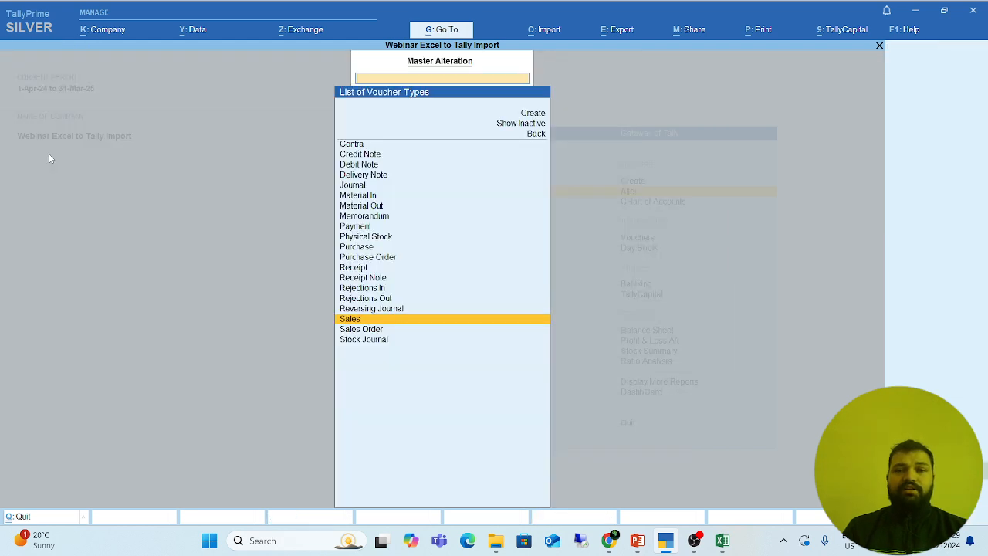
{"action": "key", "text": "Escape"}
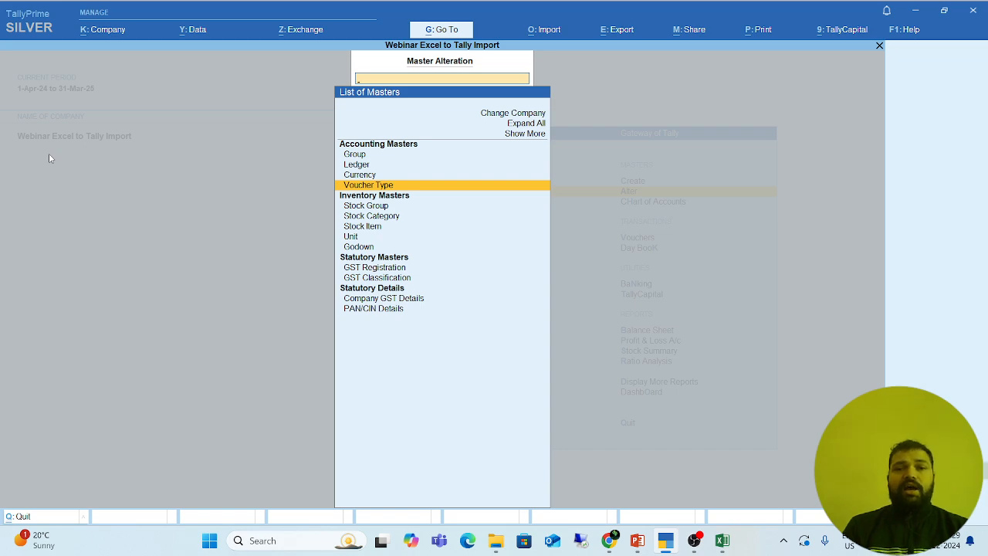
{"action": "key", "text": "Escape"}
Step: Open the form for creating a new voucher type
{"action": "key", "text": "Up"}
{"action": "key", "text": "Return"}
{"action": "key", "text": "Down"}
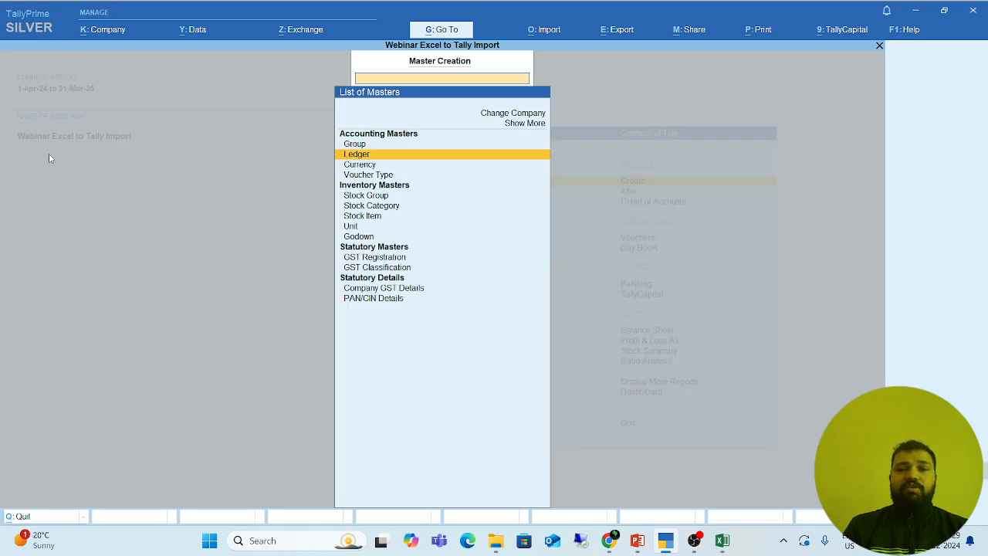
{"action": "key", "text": "Down"}
{"action": "key", "text": "Down"}
{"action": "key", "text": "Up"}
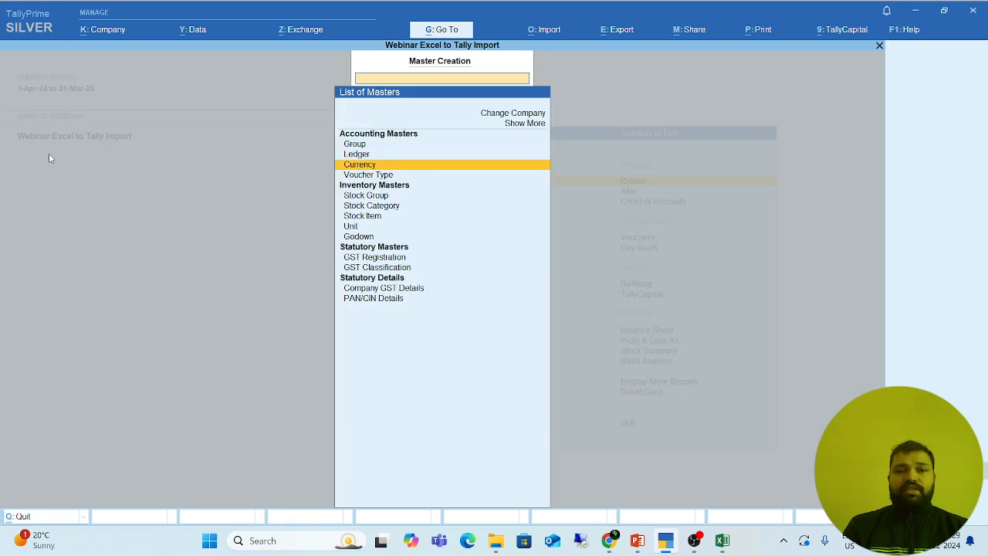
{"action": "key", "text": "Down"}
{"action": "key", "text": "Return"}
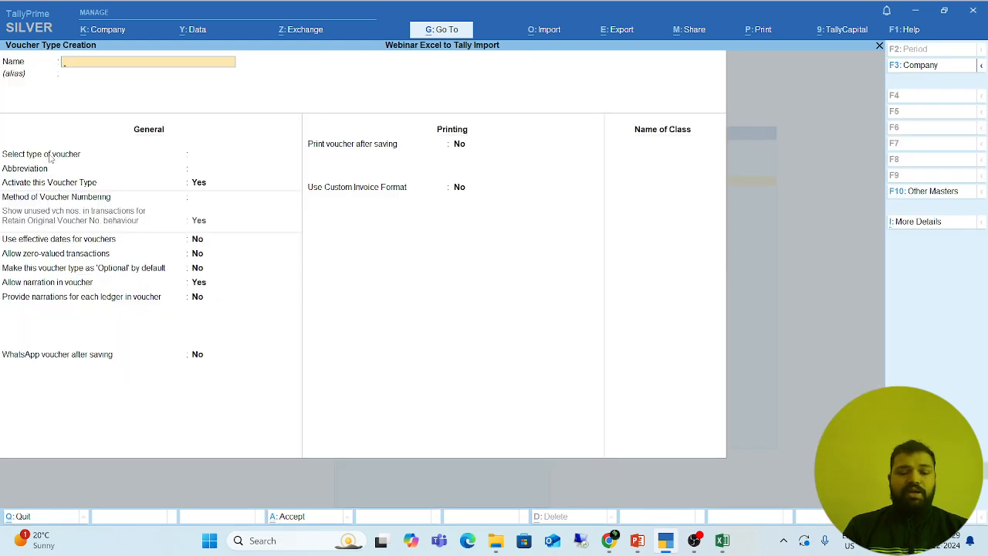
Step: Name the new voucher type Sales New and base it on the Sales type, keeping the default abbreviation and activation
{"action": "type", "text": "Sales New"}
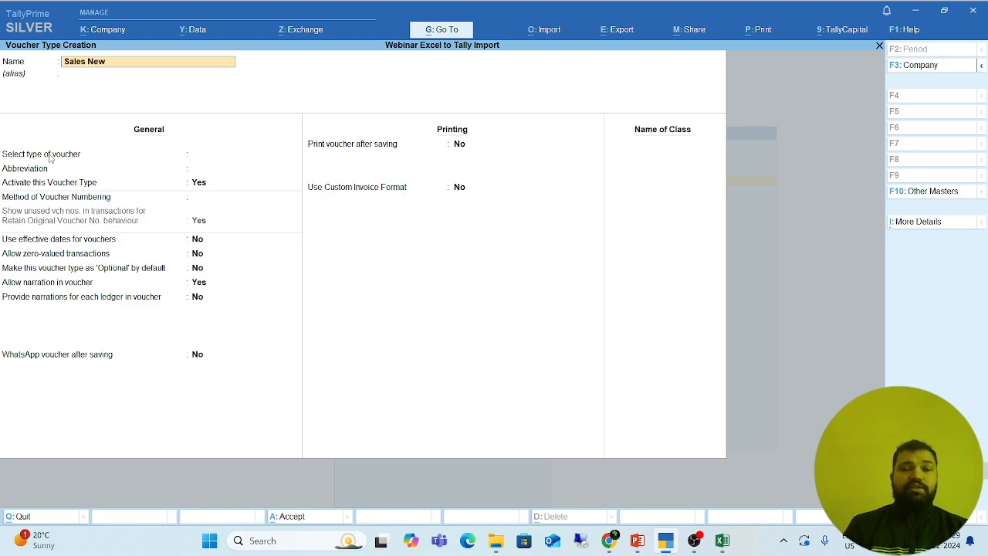
{"action": "key", "text": "Return"}
{"action": "key", "text": "Return"}
{"action": "type", "text": "Sa"}
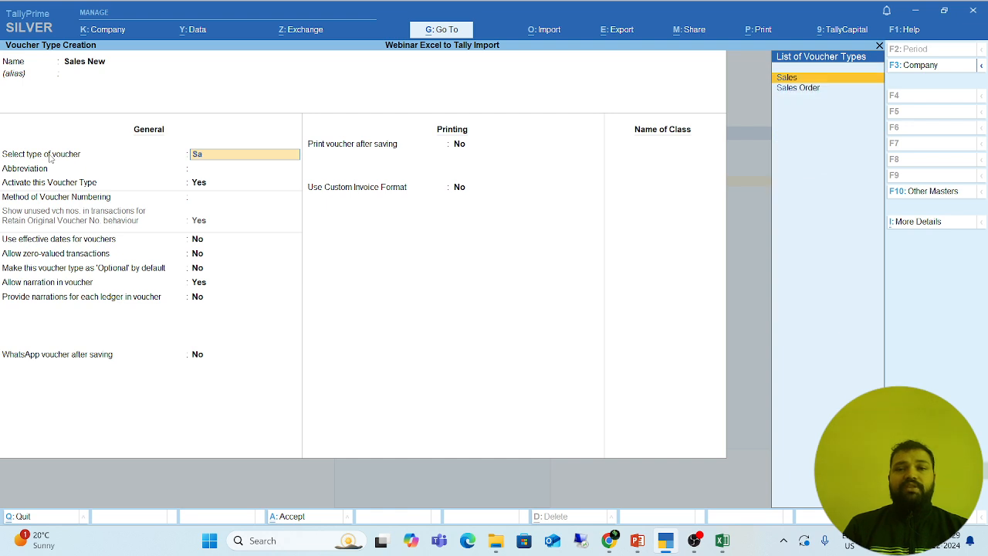
{"action": "key", "text": "Return"}
{"action": "key", "text": "Return"}
{"action": "key", "text": "Return"}
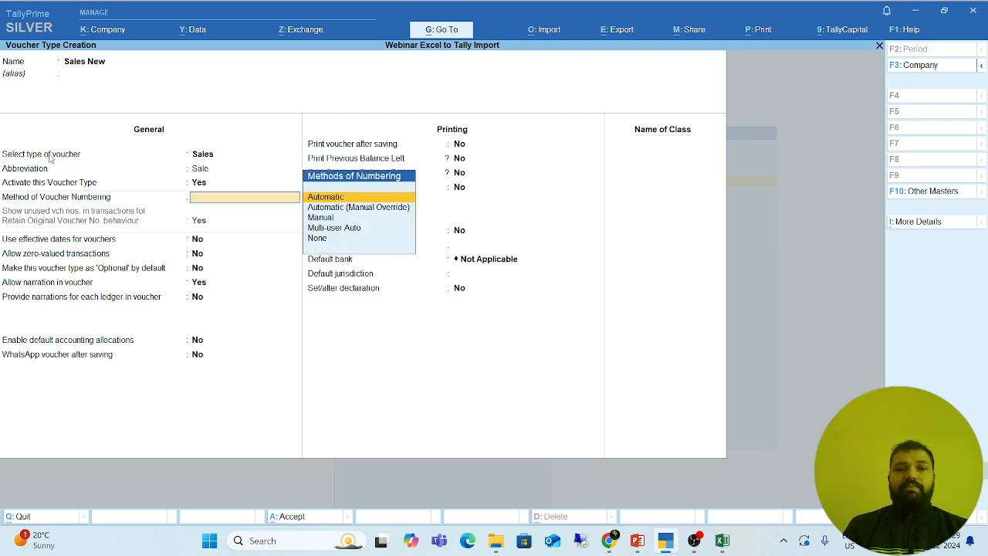
Step: Choose Manual numbering with duplicate voucher numbers prevented for Sales New, and quit the form without saving
{"action": "key", "text": "Down"}
{"action": "key", "text": "Down"}
{"action": "key", "text": "Return"}
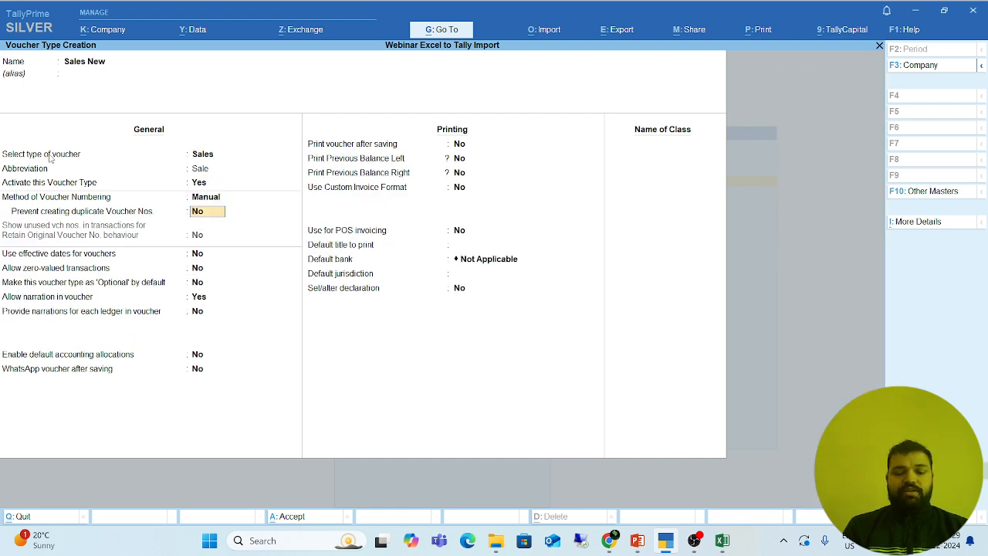
{"action": "type", "text": "y"}
{"action": "key", "text": "Return"}
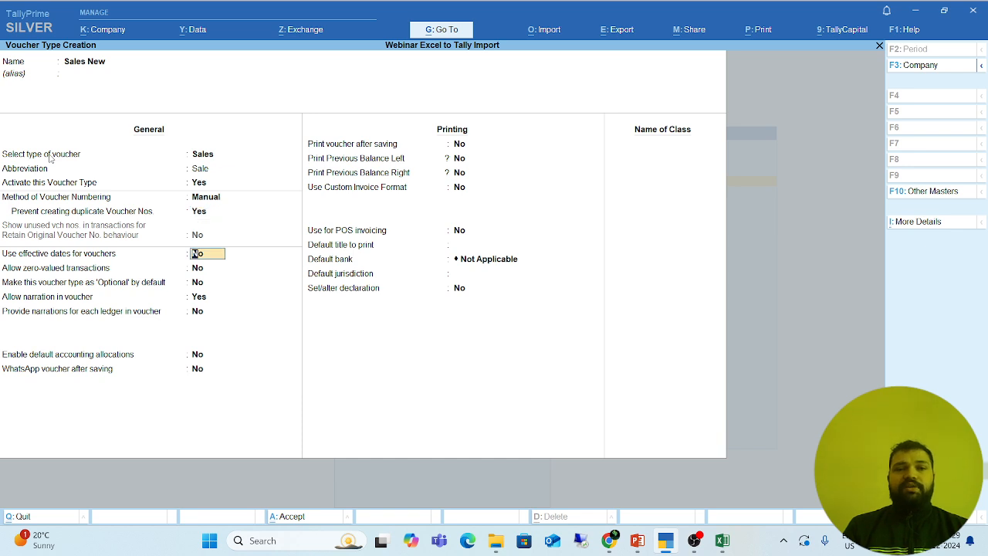
{"action": "key", "text": "Escape"}
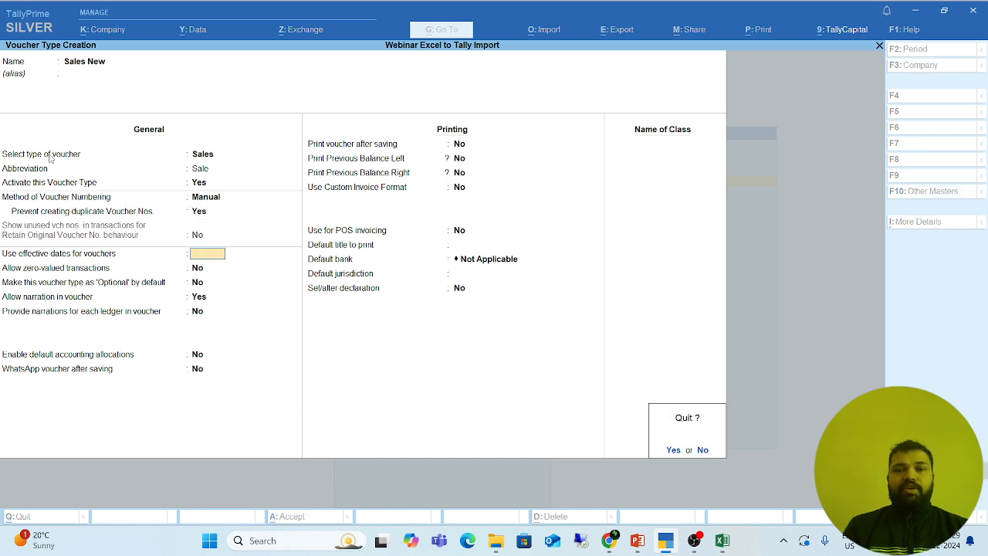
{"action": "key", "text": "y"}
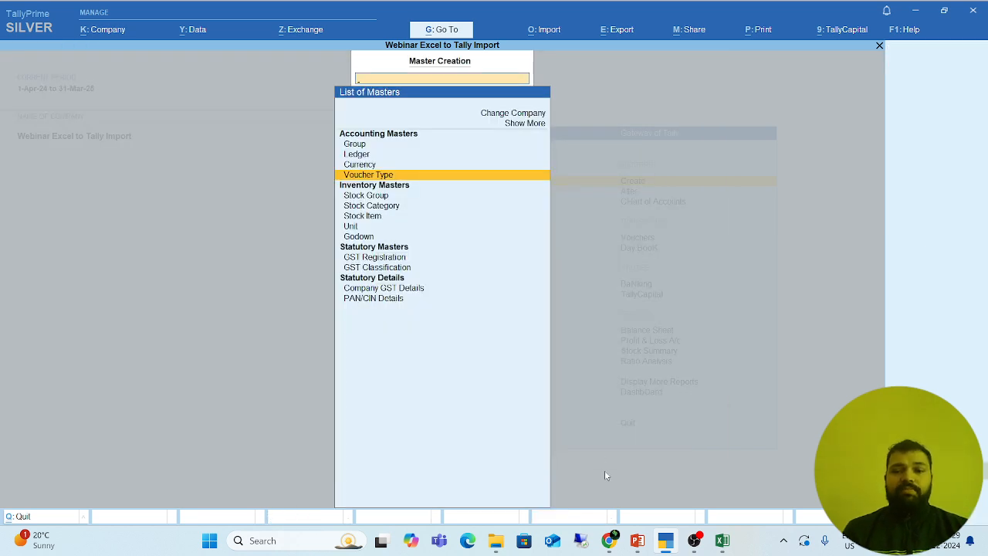
Step: Switch to the Excel data sheet, go to the first voucher type entry in A2 and save the workbook
{"action": "left_click", "coordinate": [723, 540]}
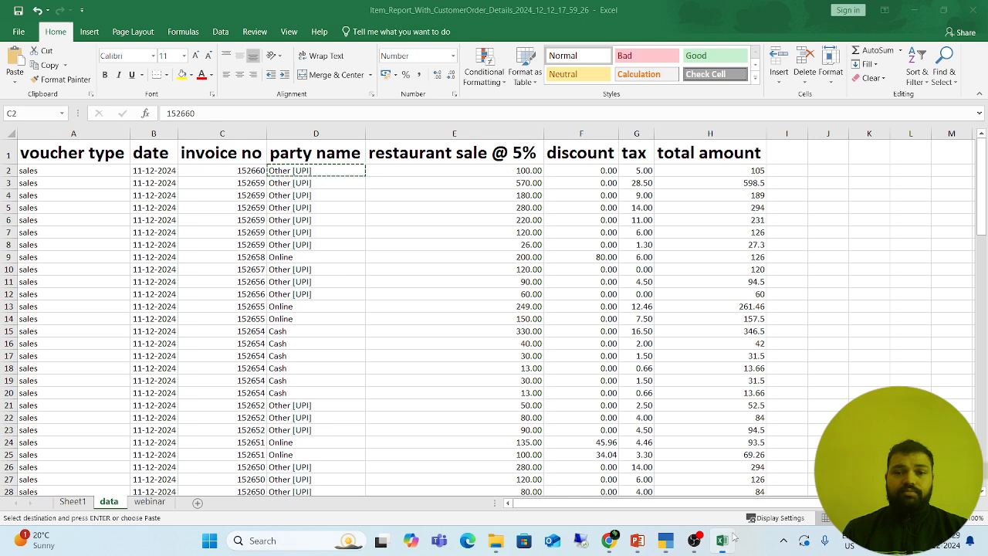
{"action": "left_click", "coordinate": [157, 174]}
{"action": "key", "text": "Left"}
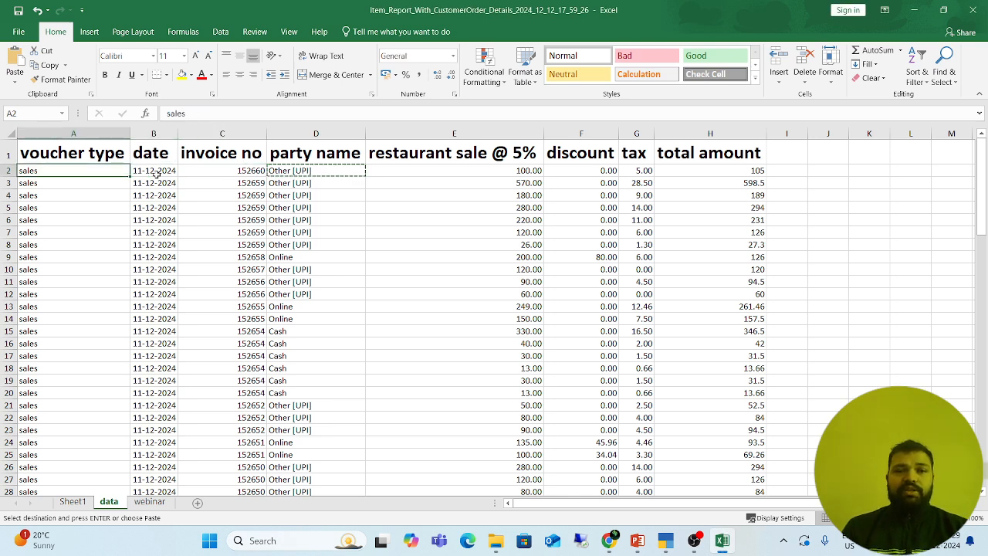
{"action": "key", "text": "ctrl+s"}
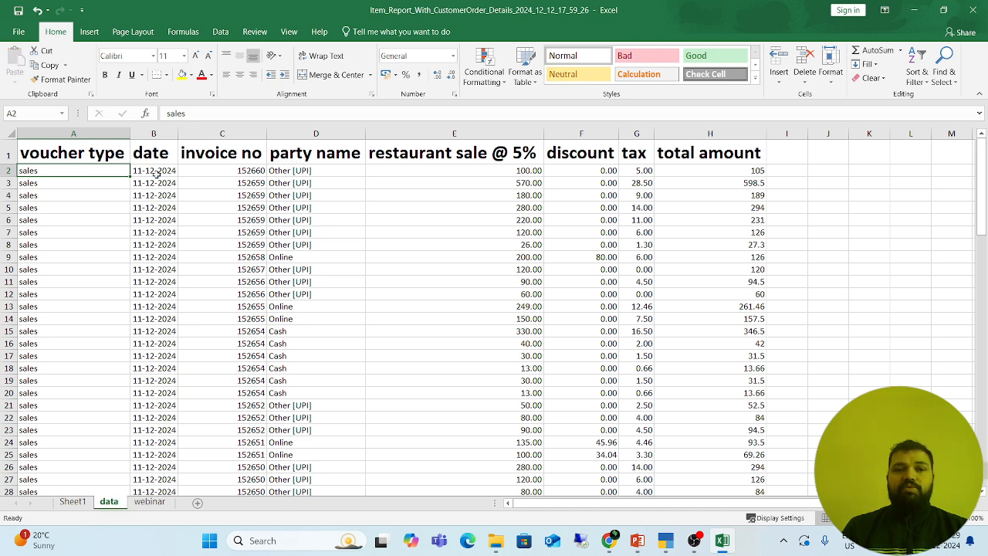
Step: Switch to TallyPrime, return to the Gateway of Tally and view the import options
{"action": "key", "text": "alt+Tab"}
{"action": "key", "text": "Escape"}
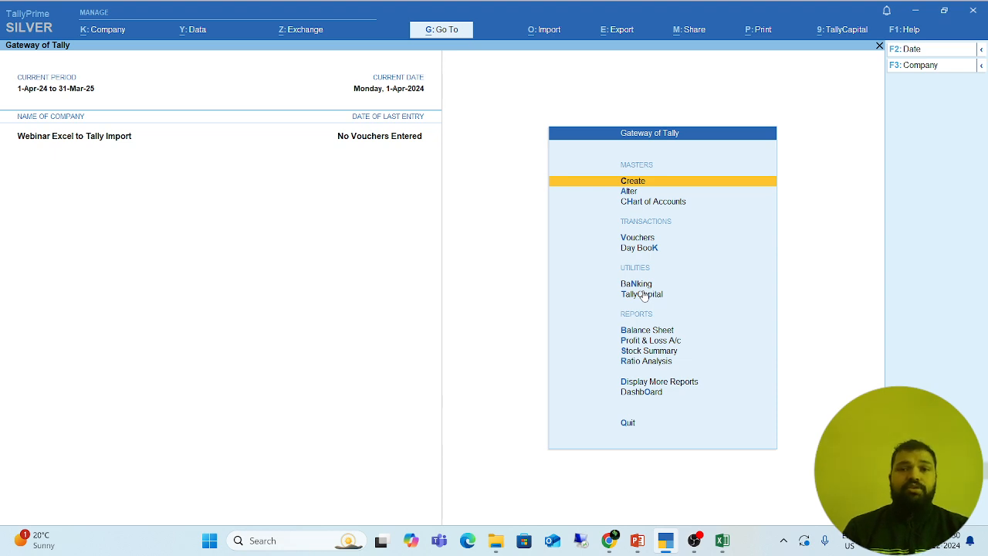
{"action": "left_click", "coordinate": [540, 30]}
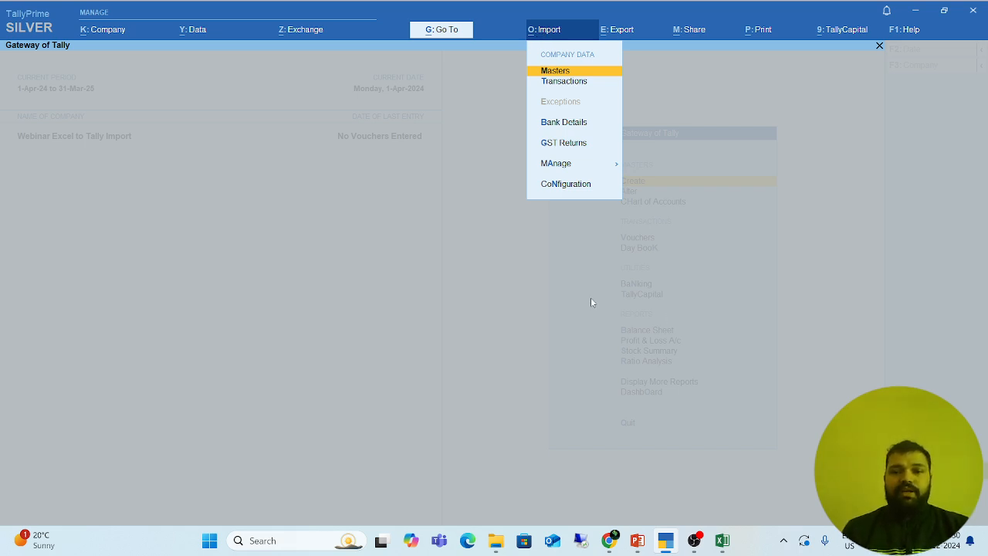
Step: Switch to the PowerPoint slide show, view the Training Agenda slide and advance to the following slide
{"action": "mouse_move", "coordinate": [711, 544]}
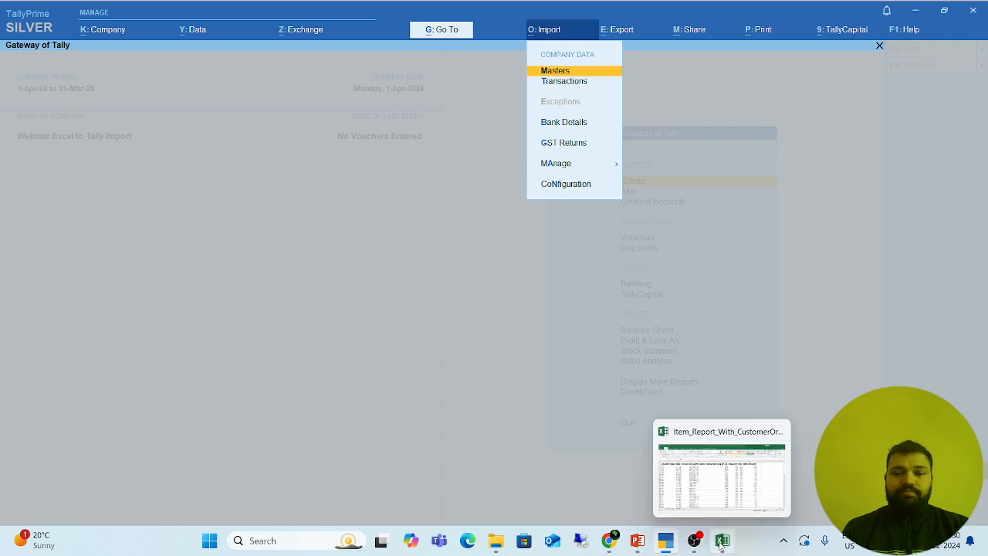
{"action": "mouse_move", "coordinate": [631, 545]}
{"action": "left_click", "coordinate": [627, 464]}
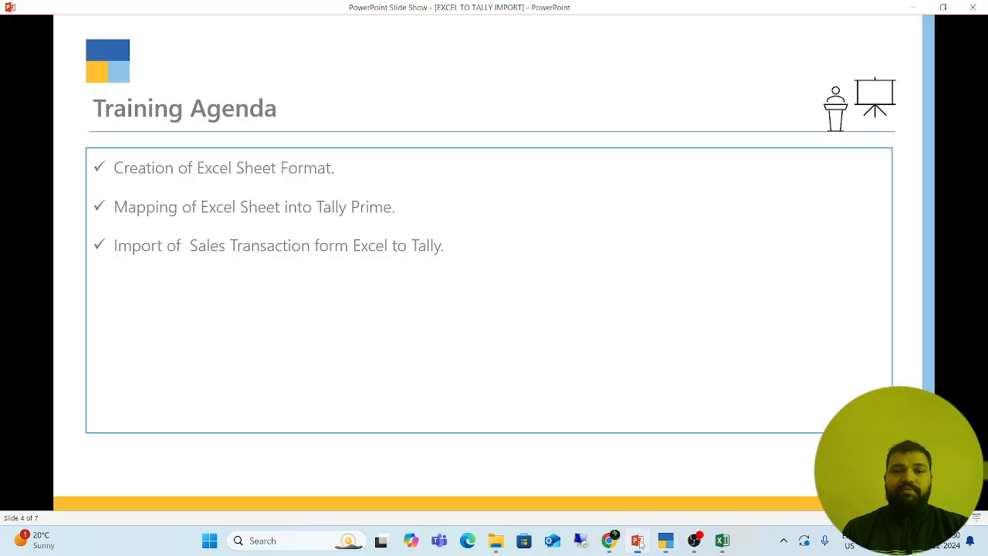
{"action": "left_click", "coordinate": [626, 465]}
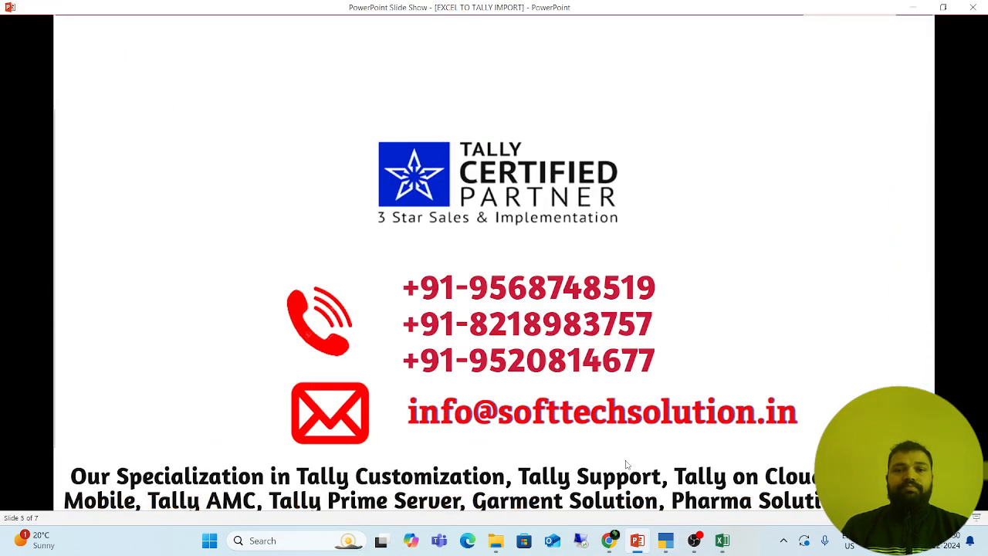
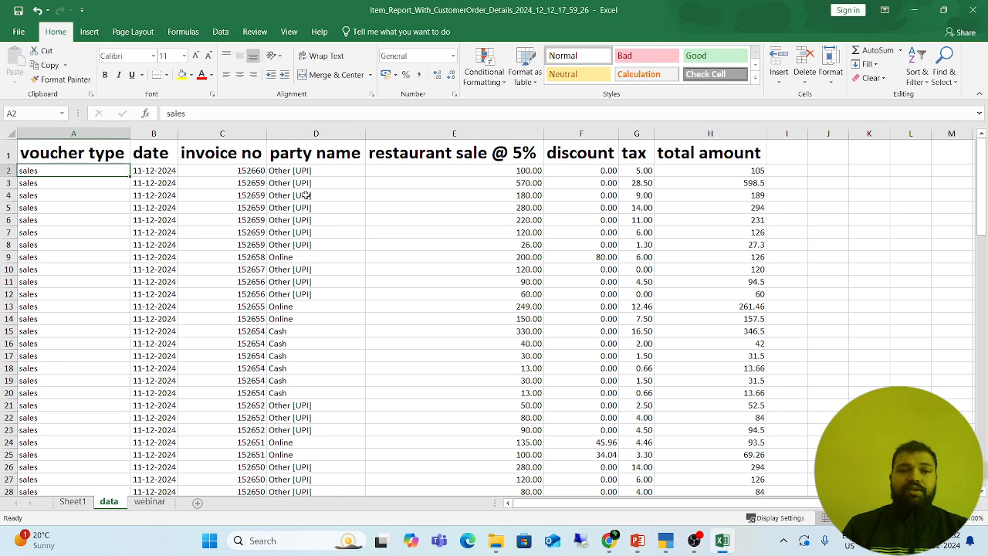
Step: Switch to TallyPrime and start creating an Excel import mapping template for transactions
{"action": "left_click", "coordinate": [665, 540]}
{"action": "left_click", "coordinate": [448, 266]}
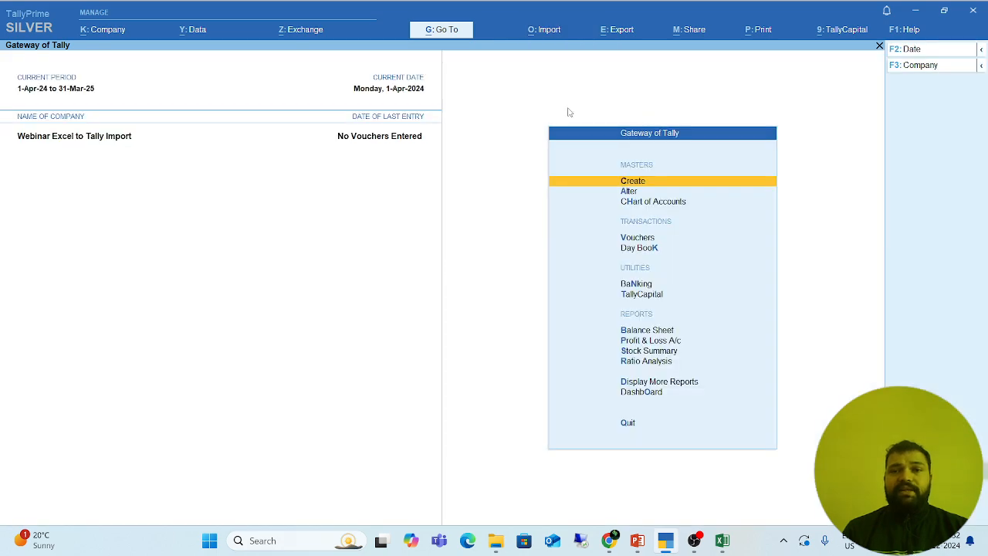
{"action": "left_click", "coordinate": [546, 32]}
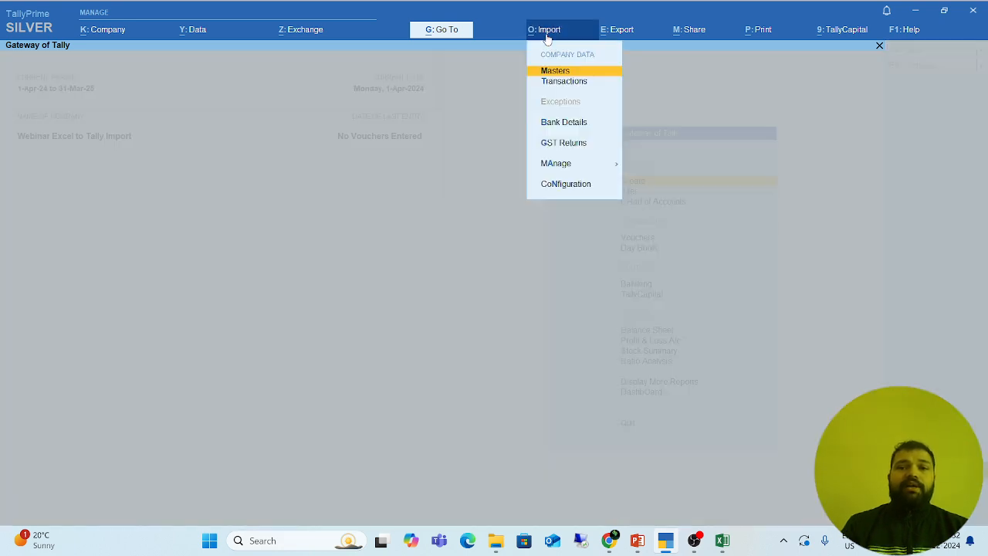
{"action": "key", "text": "Down"}
{"action": "key", "text": "Down"}
{"action": "key", "text": "Down"}
{"action": "key", "text": "Down"}
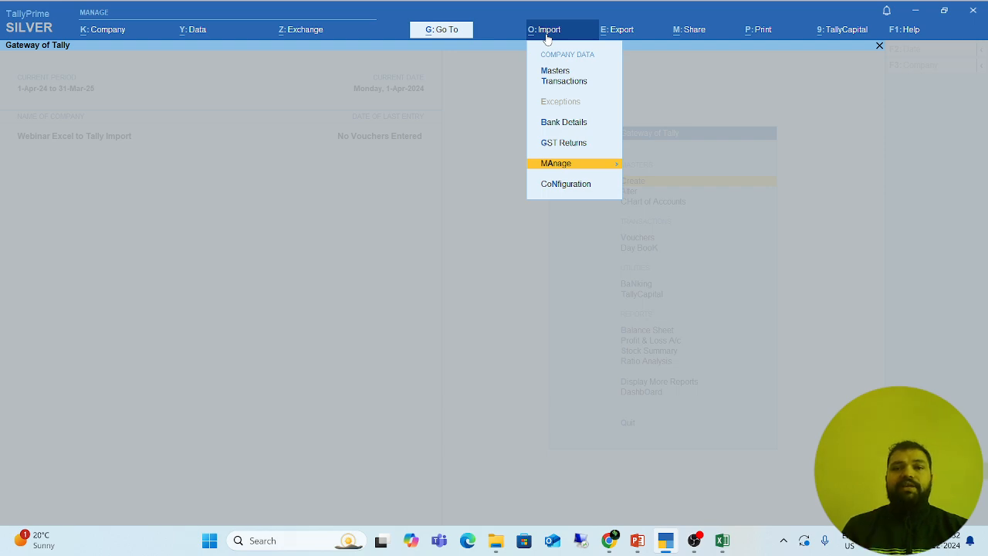
{"action": "key", "text": "Return"}
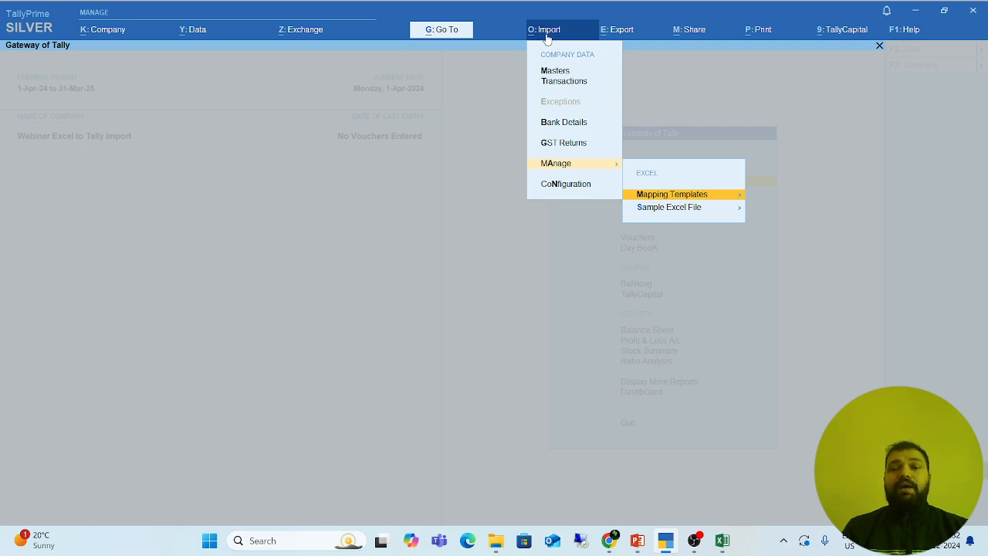
{"action": "key", "text": "Down"}
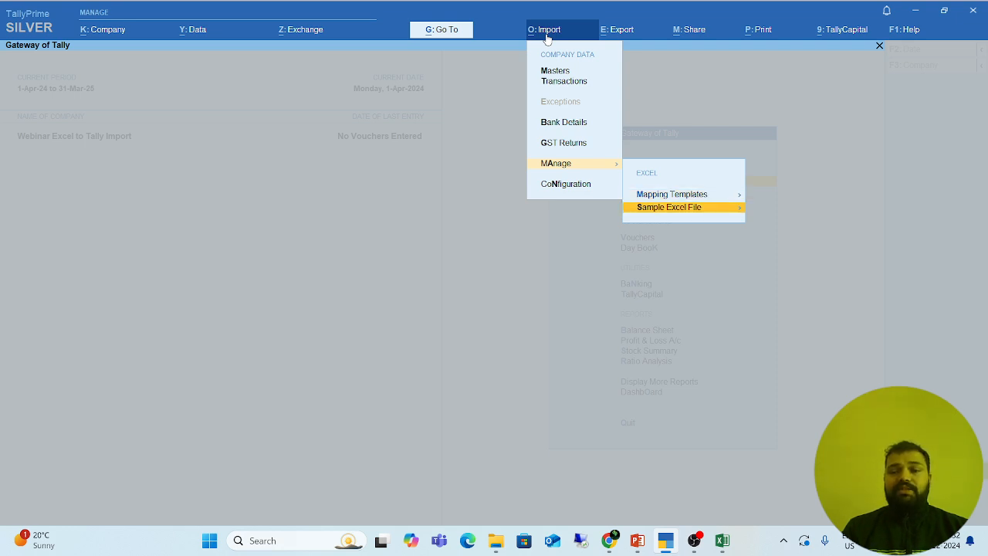
{"action": "key", "text": "Up"}
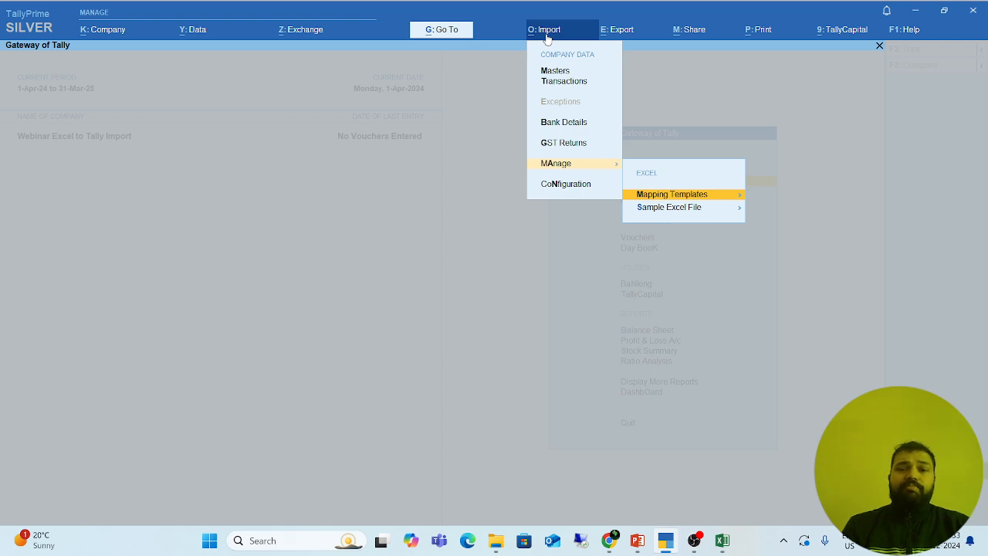
{"action": "key", "text": "Return"}
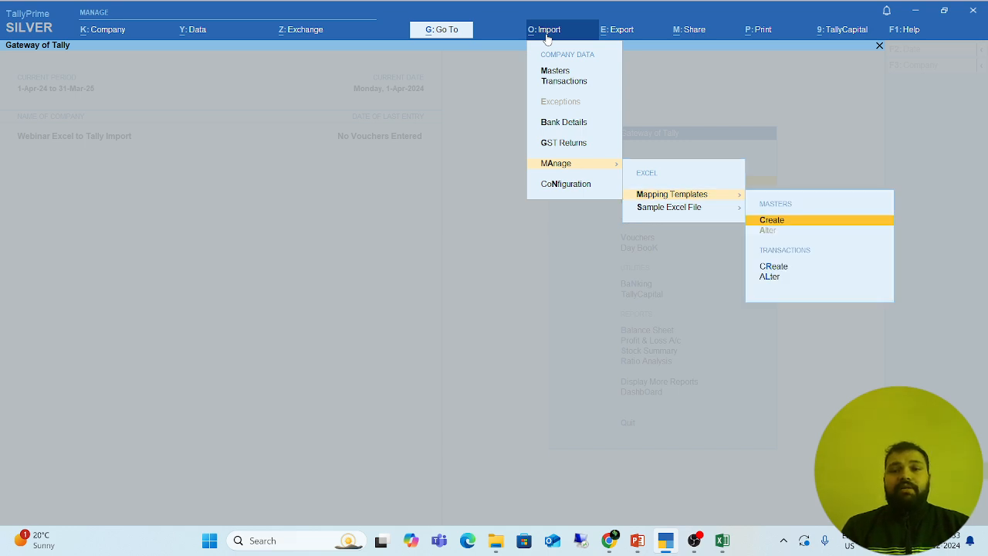
{"action": "key", "text": "Down"}
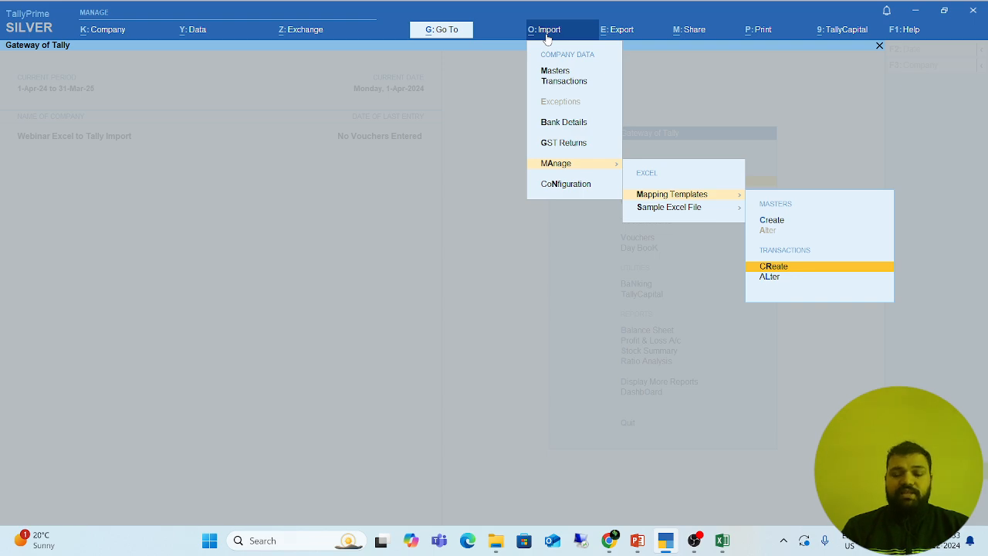
{"action": "key", "text": "Return"}
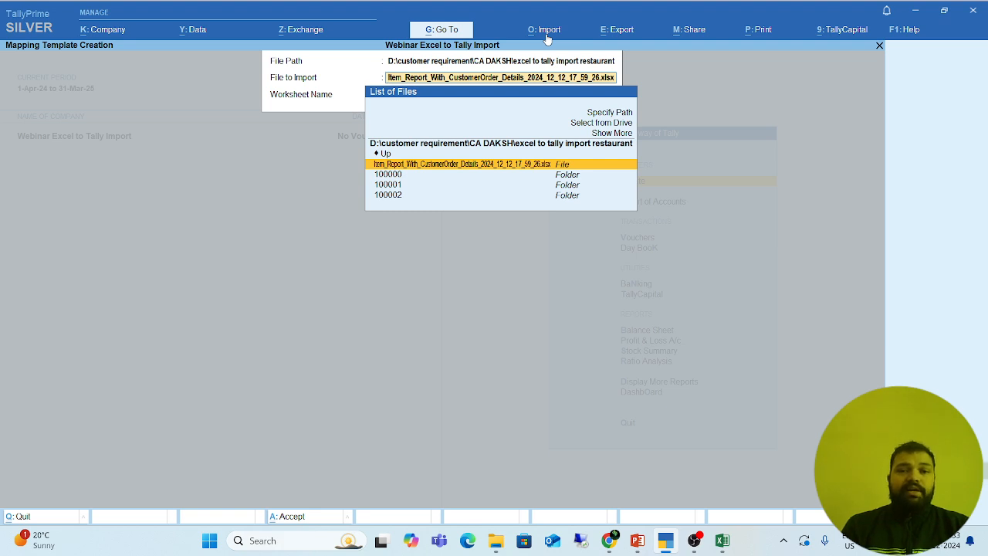
{"action": "key", "text": "Up"}
{"action": "key", "text": "Down"}
{"action": "key", "text": "Up"}
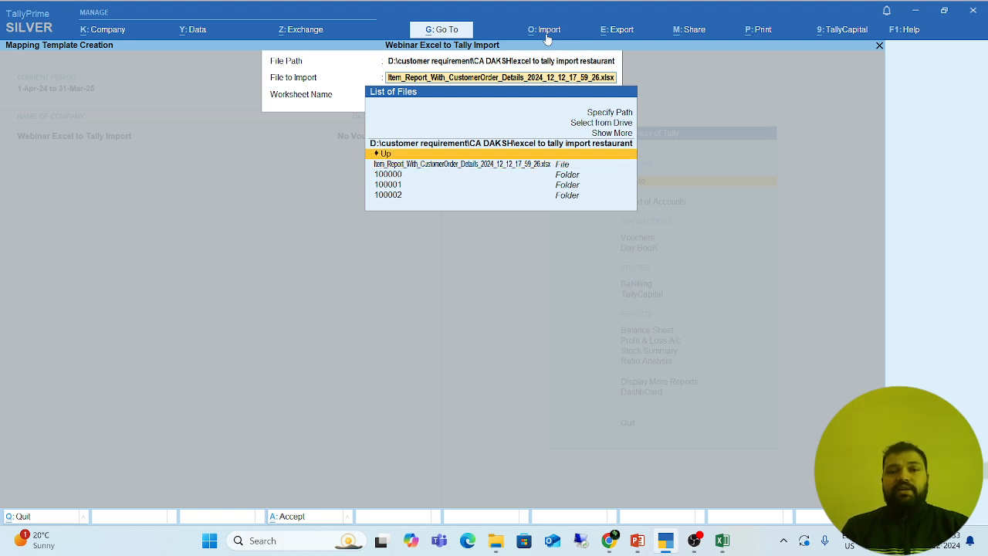
{"action": "key", "text": "Down"}
{"action": "key", "text": "Down"}
{"action": "key", "text": "Up"}
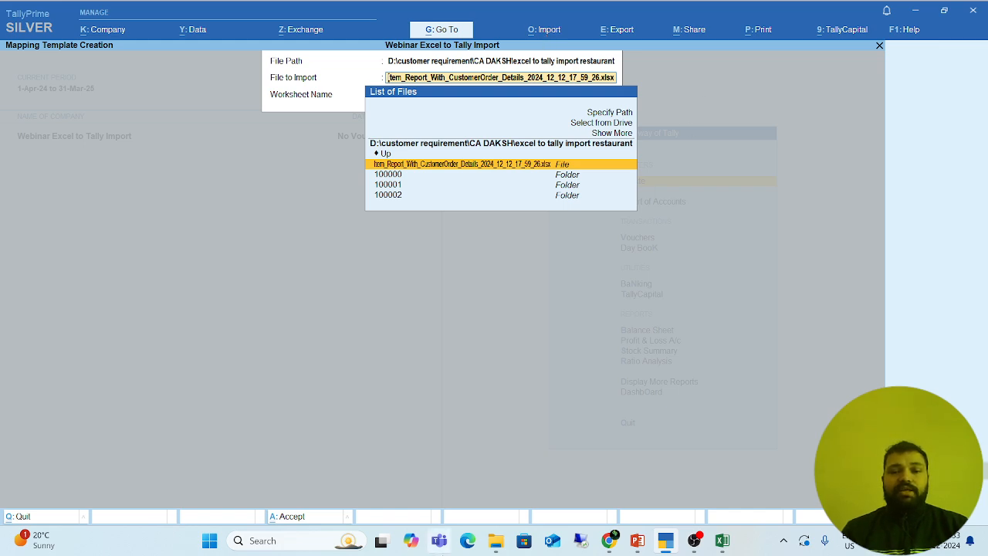
Step: Switch to File Explorer and copy the full path of the excel to tally import restaurant folder
{"action": "left_click", "coordinate": [496, 544]}
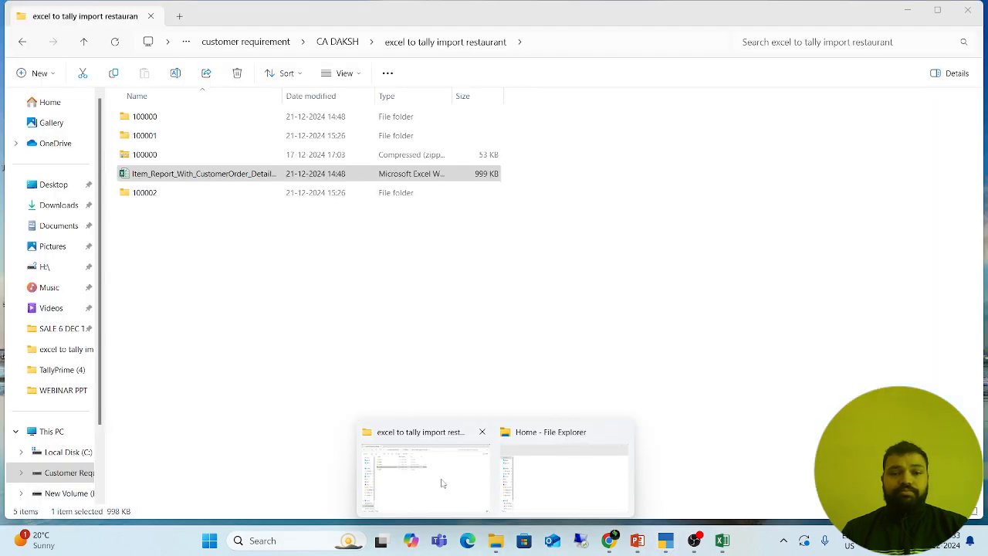
{"action": "left_click", "coordinate": [440, 481]}
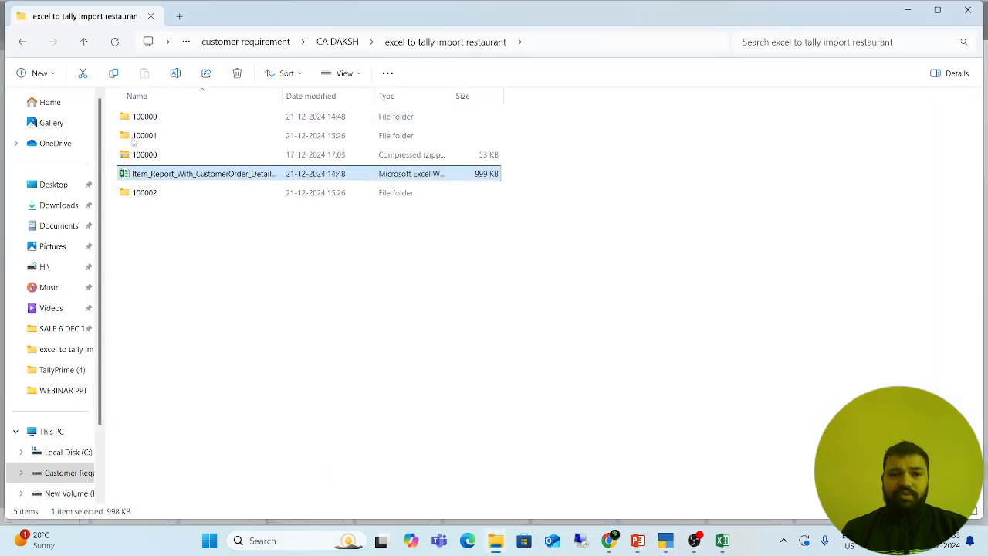
{"action": "left_click", "coordinate": [556, 43]}
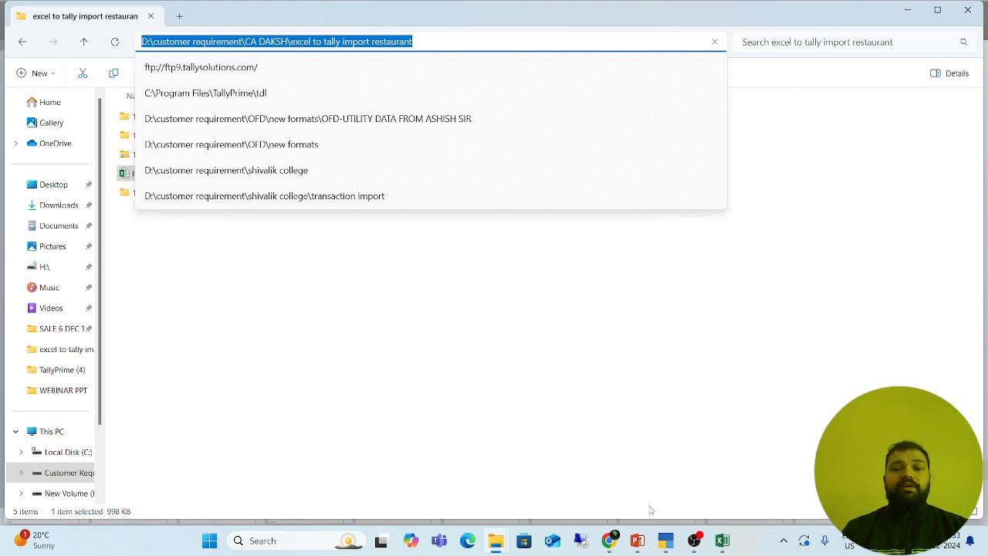
Step: Return to TallyPrime, specify the copied folder path and choose Item_Report_With_CustomerOrder_Details_2024_12_12_17_59_26.xlsx as the file to import
{"action": "left_click", "coordinate": [670, 540]}
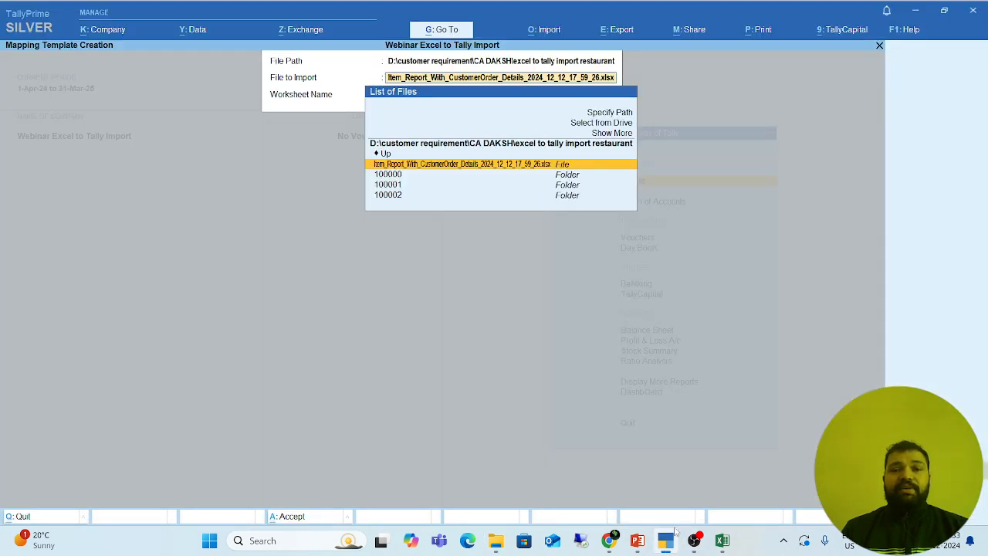
{"action": "key", "text": "Up"}
{"action": "key", "text": "Up"}
{"action": "key", "text": "Up"}
{"action": "key", "text": "Up"}
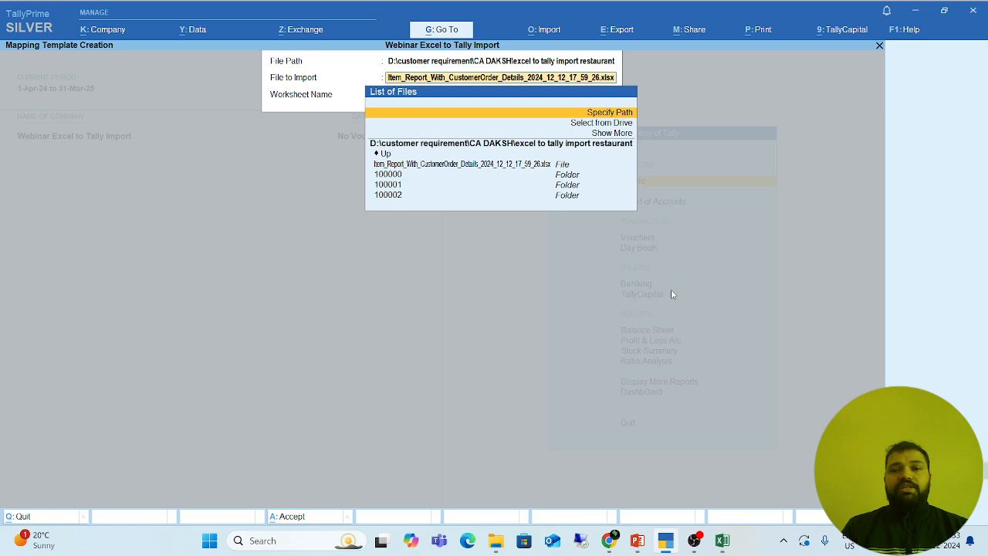
{"action": "key", "text": "Return"}
{"action": "type", "text": "D:\\customer requirement\\CA DAKSH\\excel to tally import restaurant"}
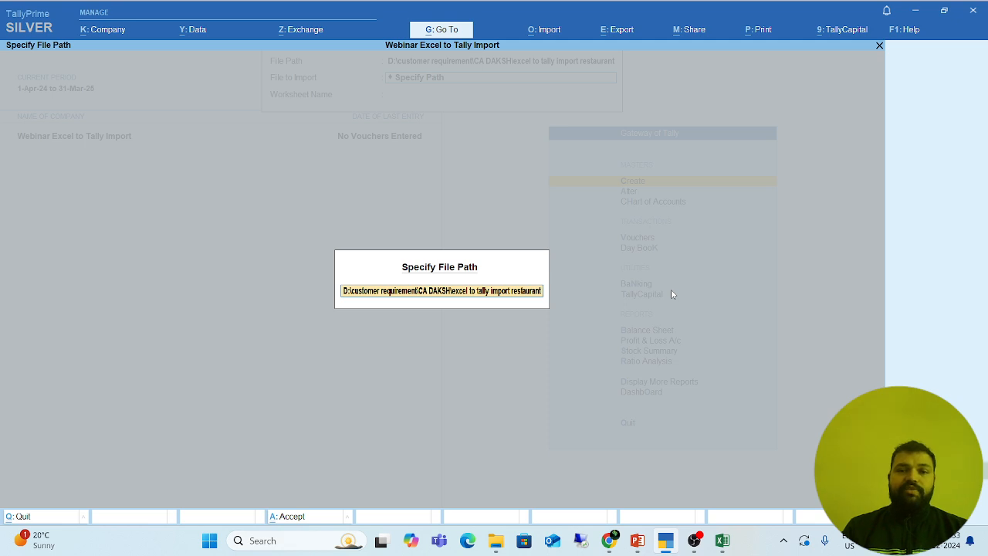
{"action": "key", "text": "Return"}
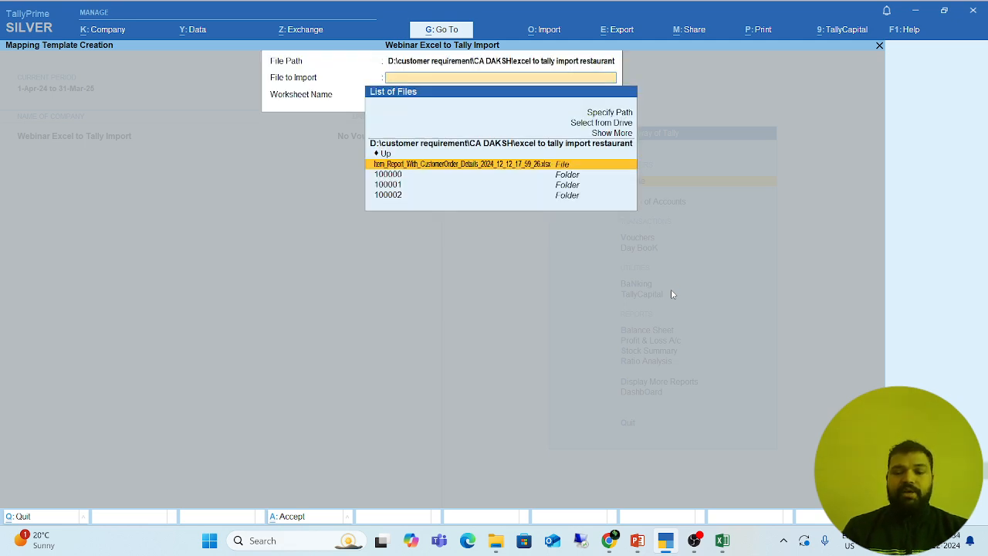
{"action": "key", "text": "Return"}
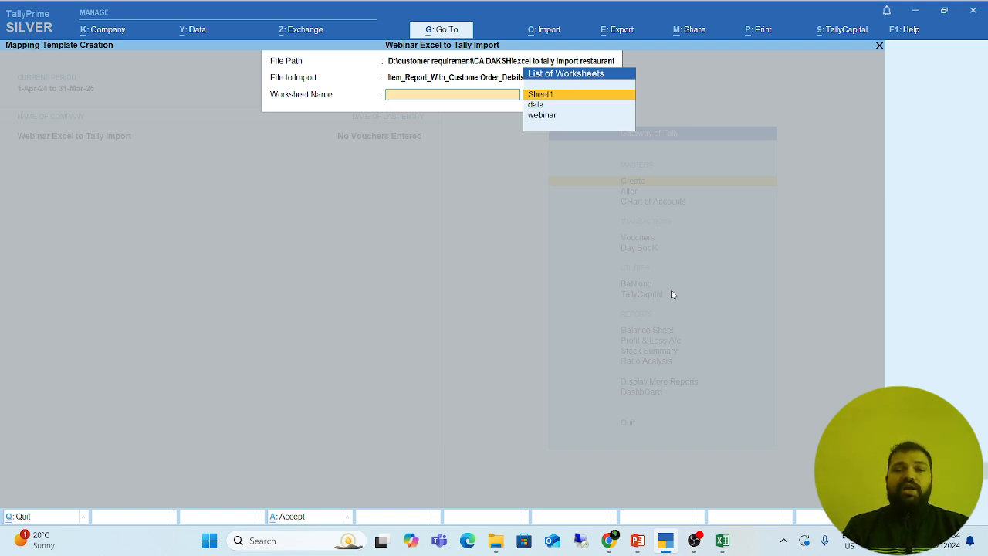
Step: Choose the data worksheet as the source for the mapping template
{"action": "key", "text": "Down"}
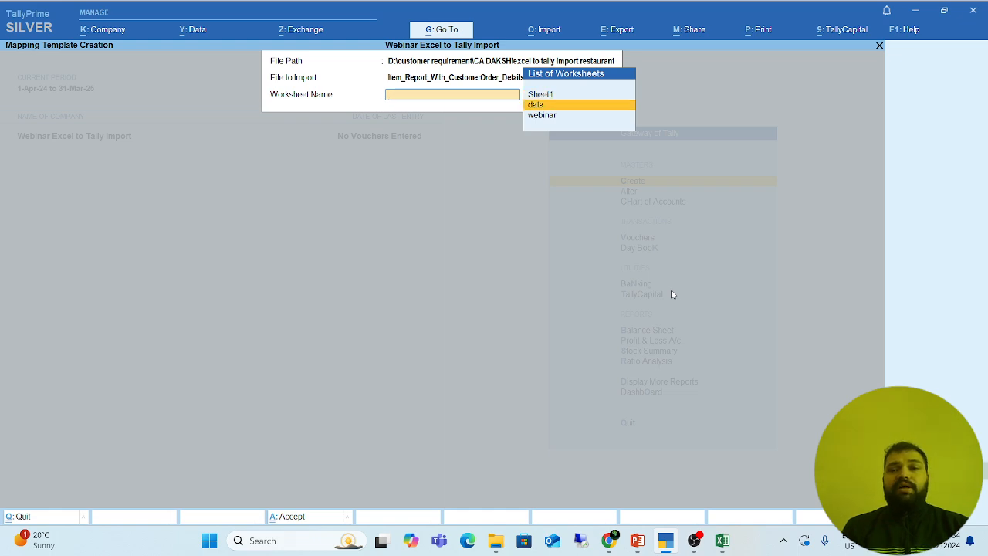
{"action": "key", "text": "Down"}
{"action": "key", "text": "Up"}
{"action": "key", "text": "Up"}
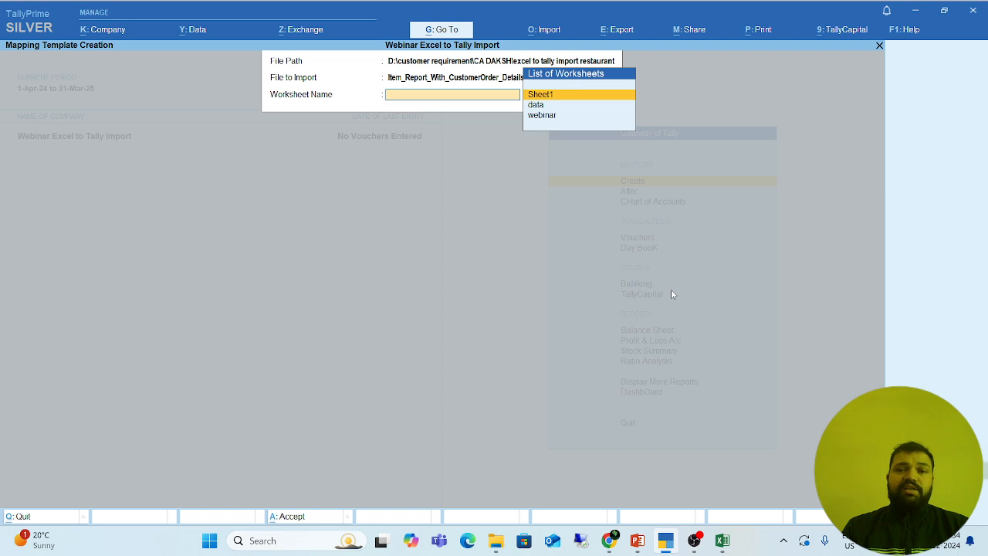
{"action": "key", "text": "Down"}
{"action": "key", "text": "Down"}
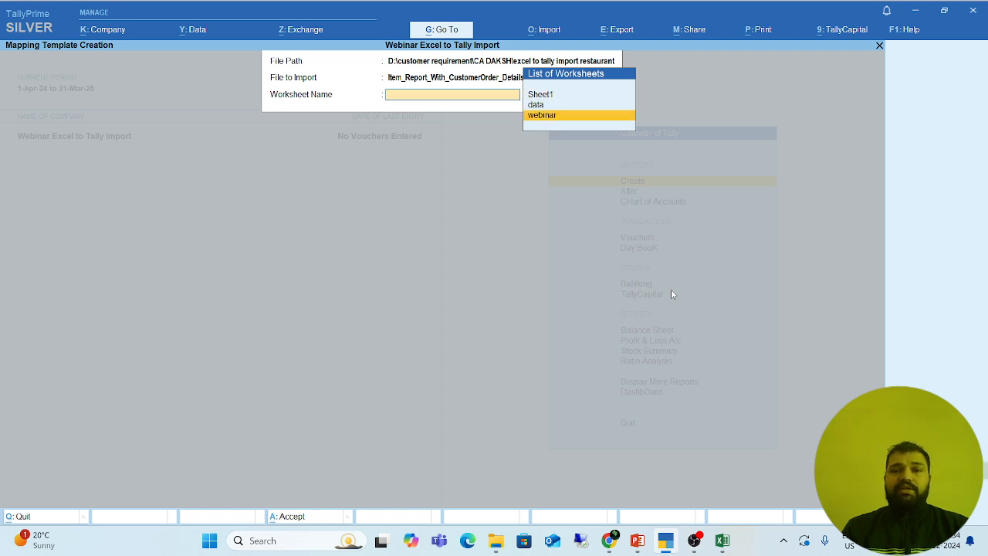
{"action": "key", "text": "Up"}
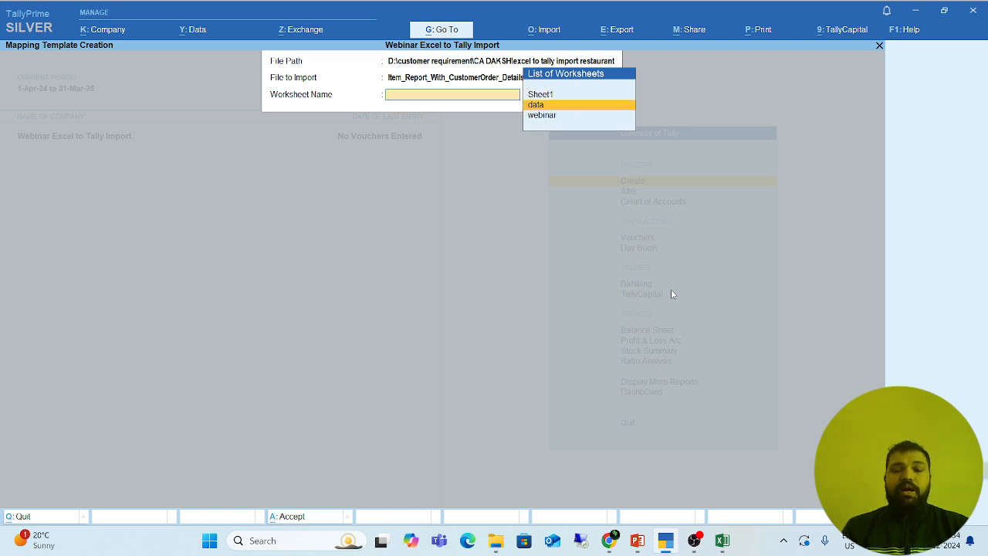
{"action": "key", "text": "Return"}
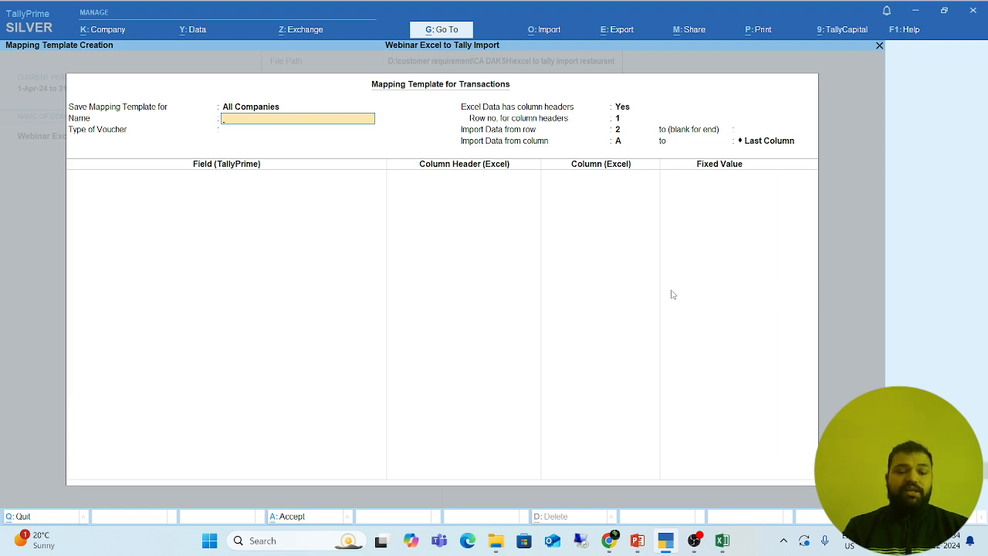
Step: Name the mapping template Webinar Sheet
{"action": "type", "text": "Webi"}
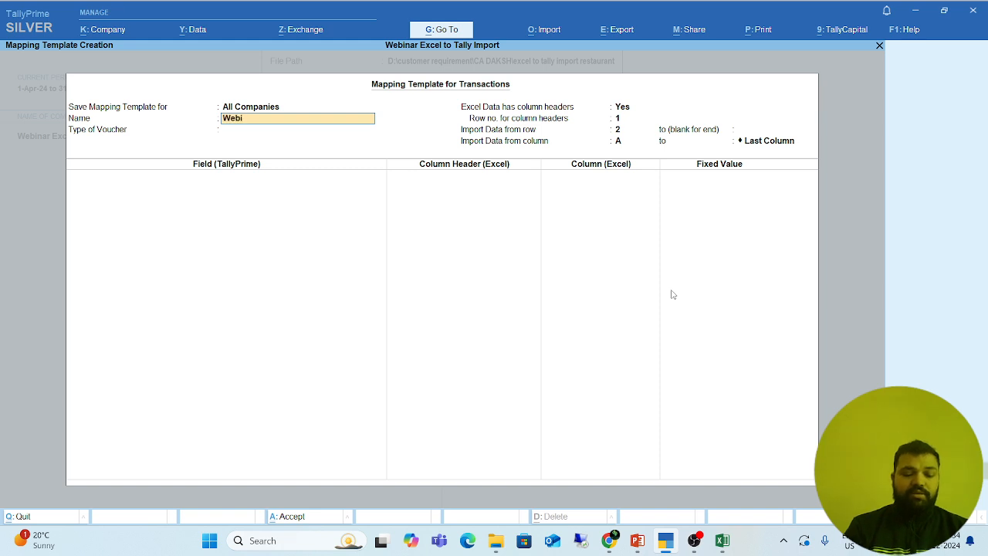
{"action": "type", "text": "nar Sc"}
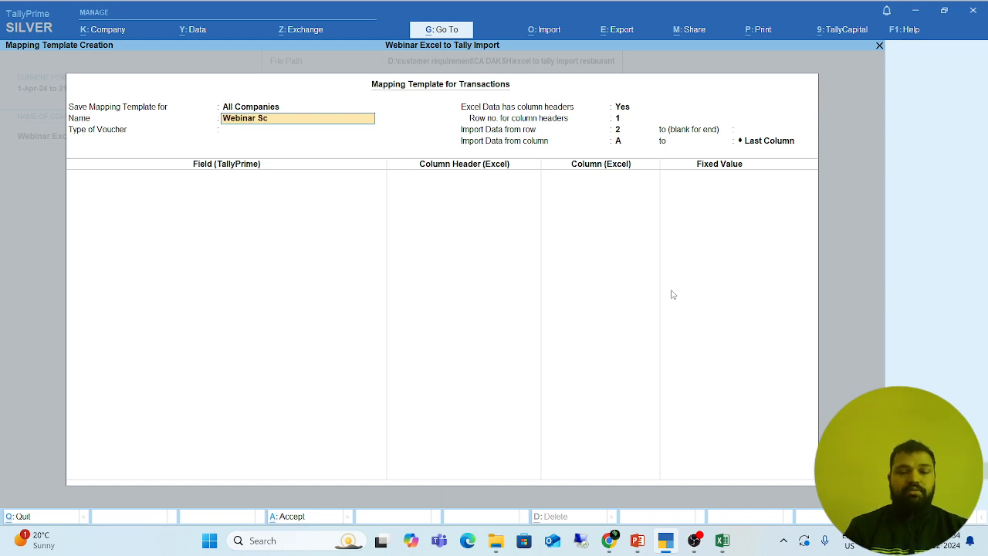
{"action": "type", "text": "hhe"}
{"action": "key", "text": "BackSpace"}
{"action": "key", "text": "BackSpace"}
{"action": "key", "text": "BackSpace"}
{"action": "key", "text": "BackSpace"}
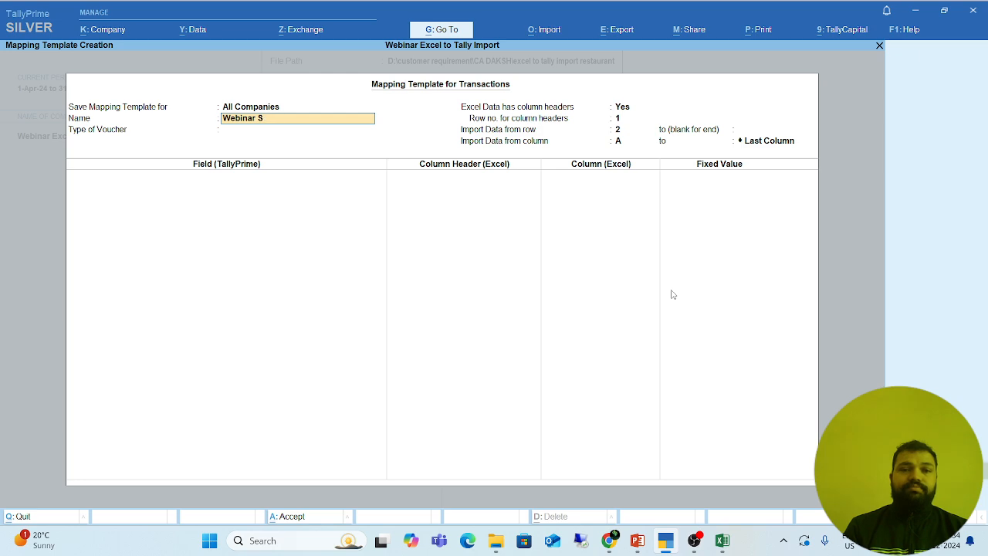
{"action": "type", "text": "heet"}
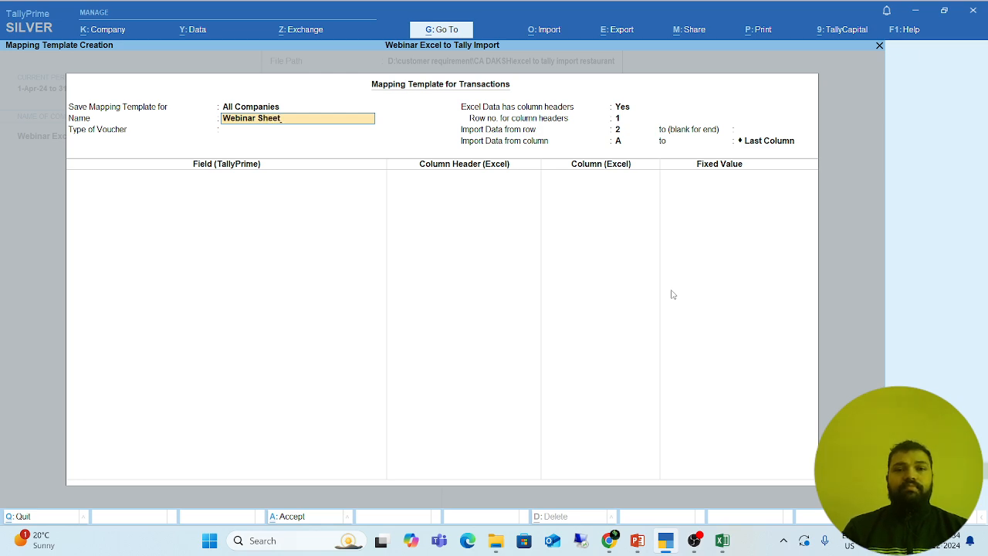
{"action": "key", "text": "Return"}
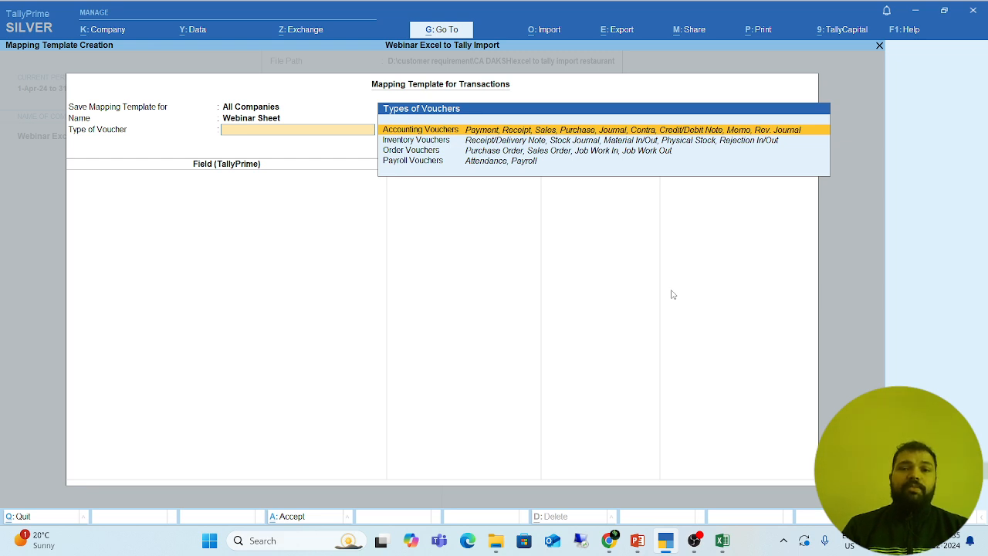
Step: Set the mapping template's type of voucher to Accounting Vouchers
{"action": "key", "text": "Down"}
{"action": "key", "text": "Up"}
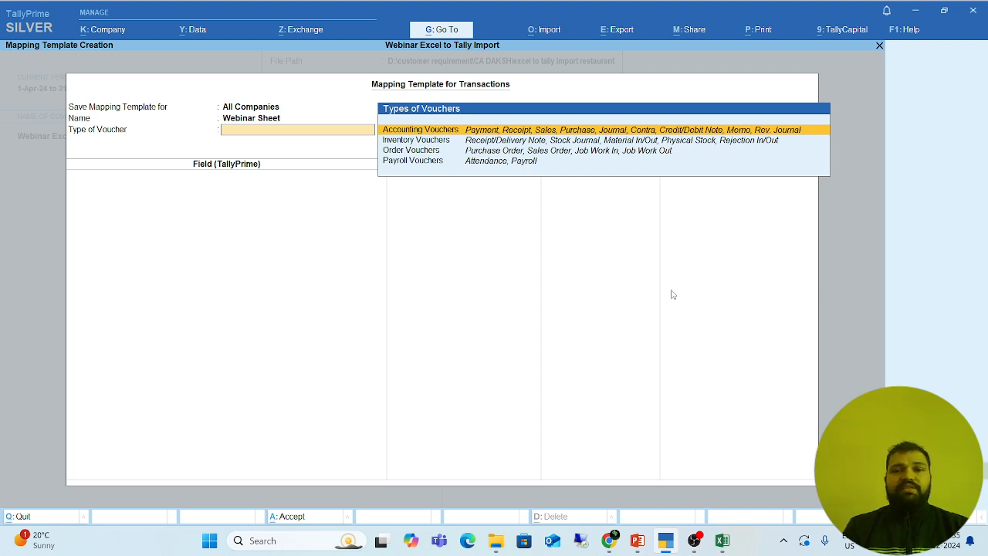
{"action": "key", "text": "Return"}
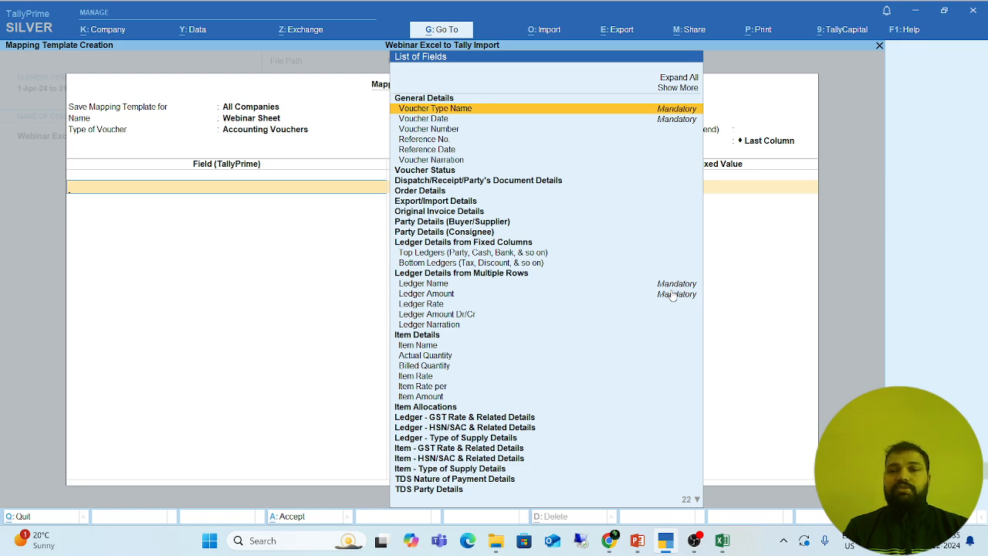
Step: Add Voucher Type Name as the first TallyPrime field in the mapping template
{"action": "key", "text": "Down"}
{"action": "key", "text": "Down"}
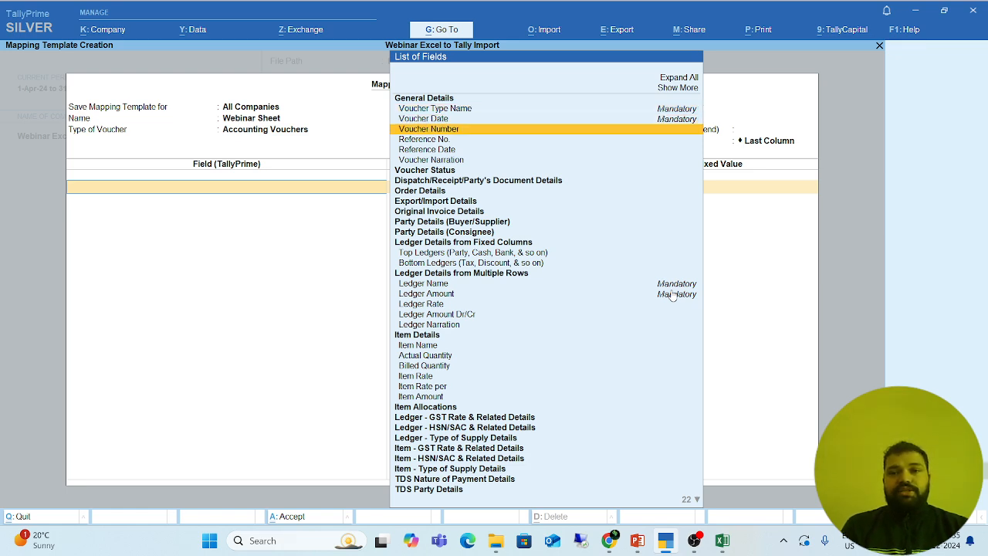
{"action": "key", "text": "Up"}
{"action": "key", "text": "Up"}
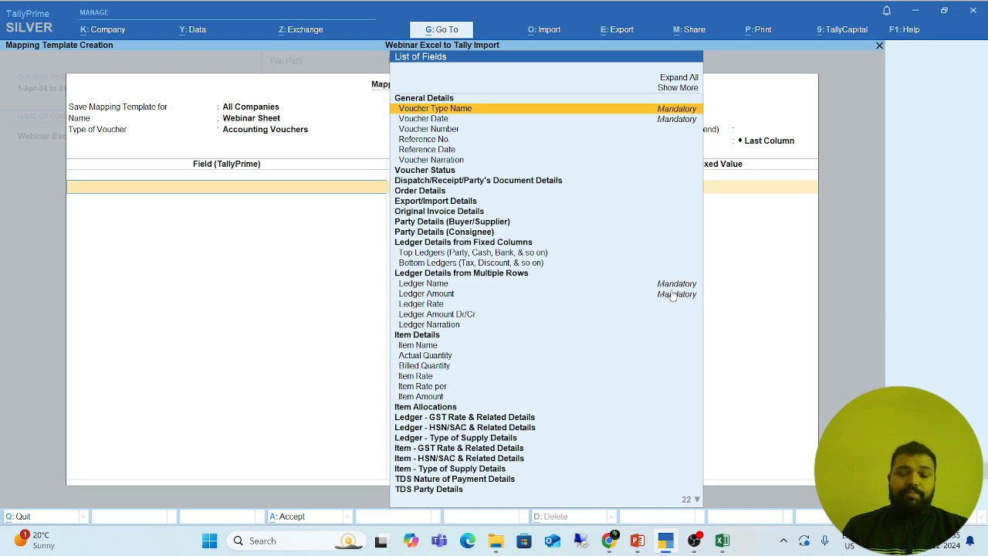
{"action": "key", "text": "Down"}
{"action": "key", "text": "Up"}
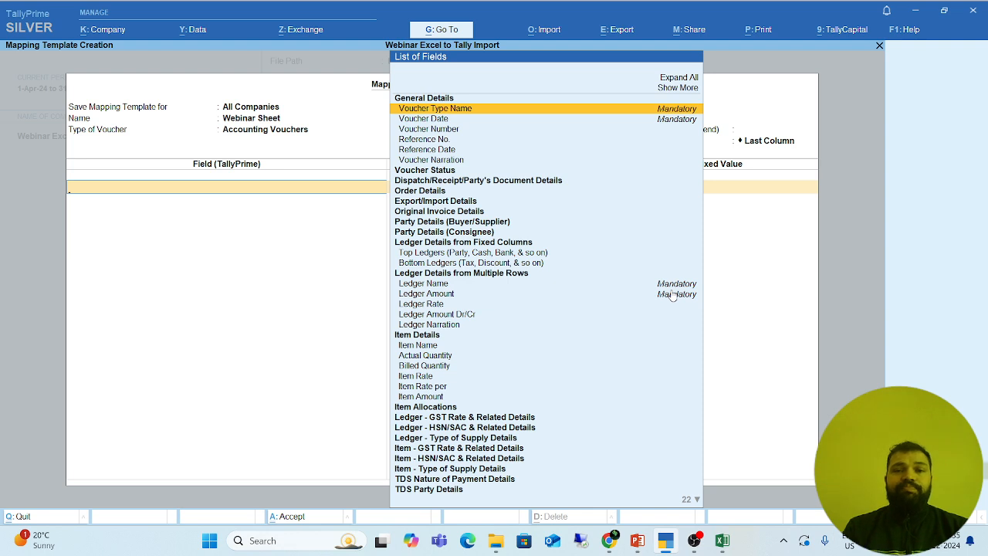
{"action": "key", "text": "Return"}
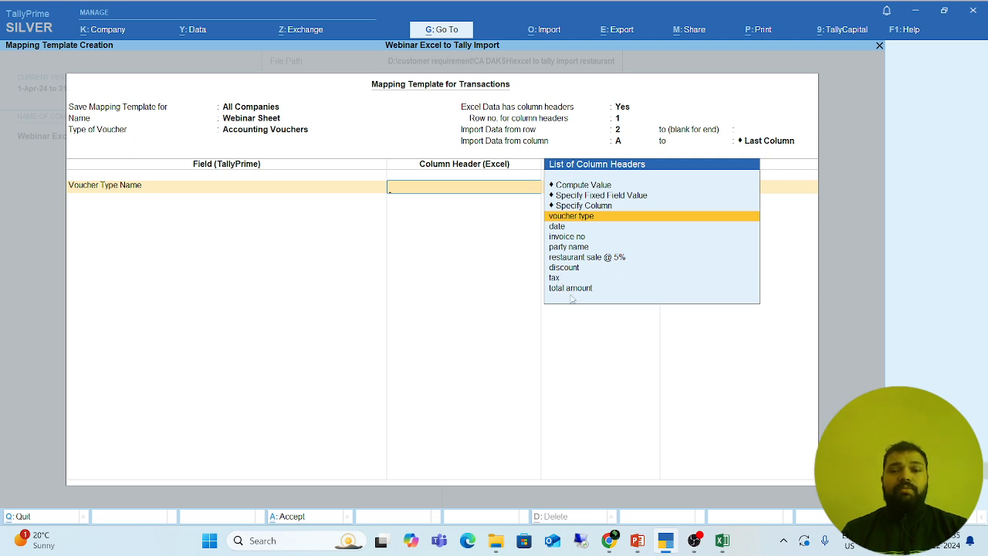
Step: Switch to Excel to examine the data sheet's headers from voucher type to total amount, and compare them with the column header list in TallyPrime
{"action": "left_click", "coordinate": [722, 540]}
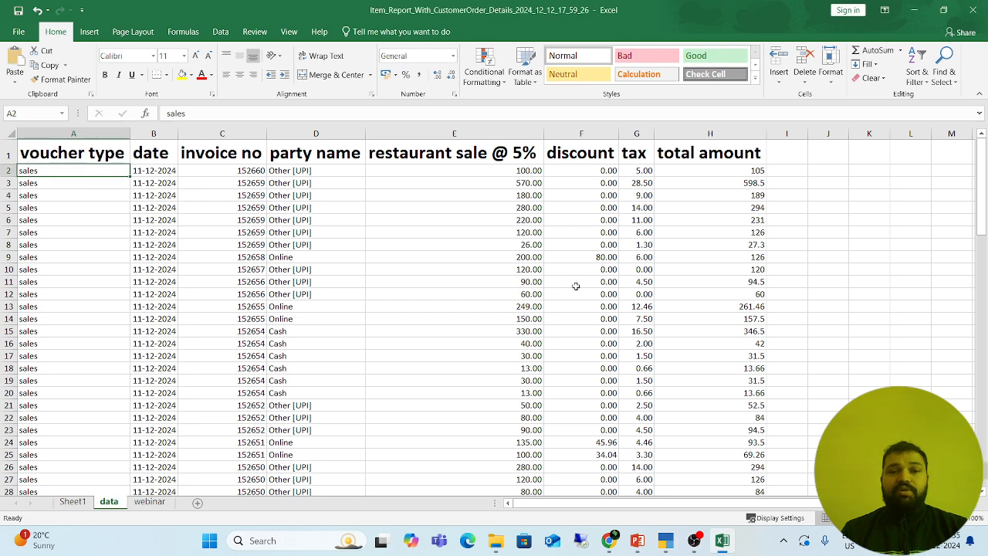
{"action": "left_click", "coordinate": [53, 153]}
{"action": "key", "text": "Right"}
{"action": "key", "text": "Right"}
{"action": "key", "text": "Right"}
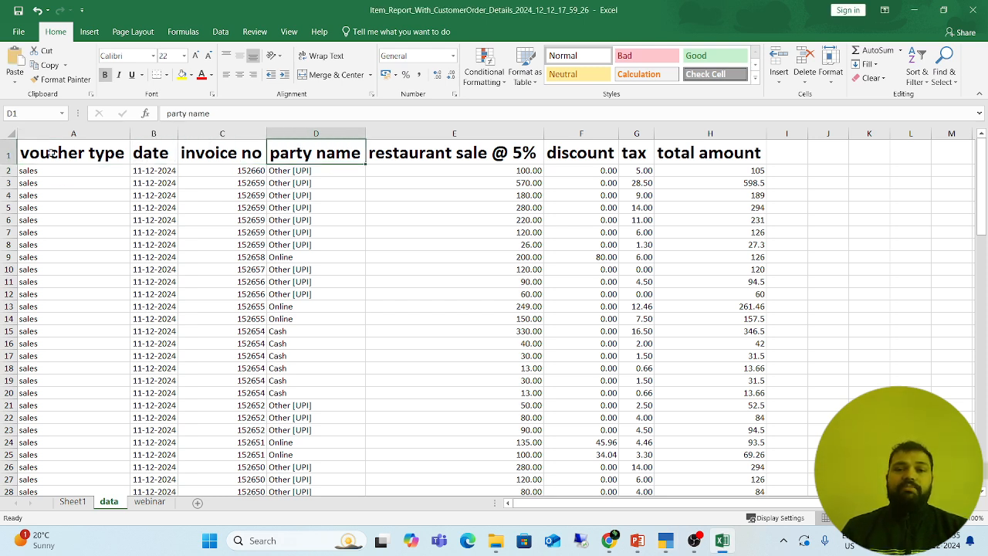
{"action": "key", "text": "Right"}
{"action": "key", "text": "Right"}
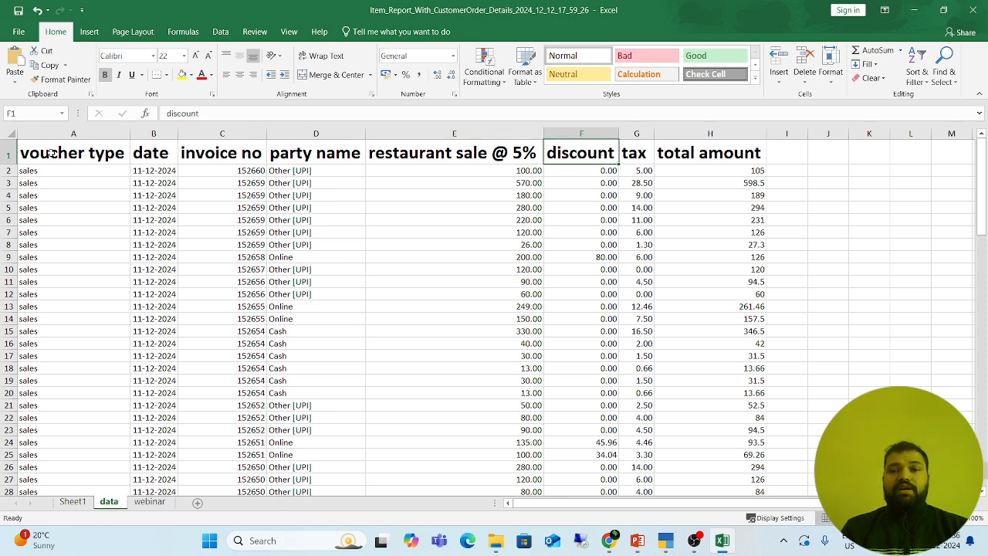
{"action": "key", "text": "Right"}
{"action": "key", "text": "Right"}
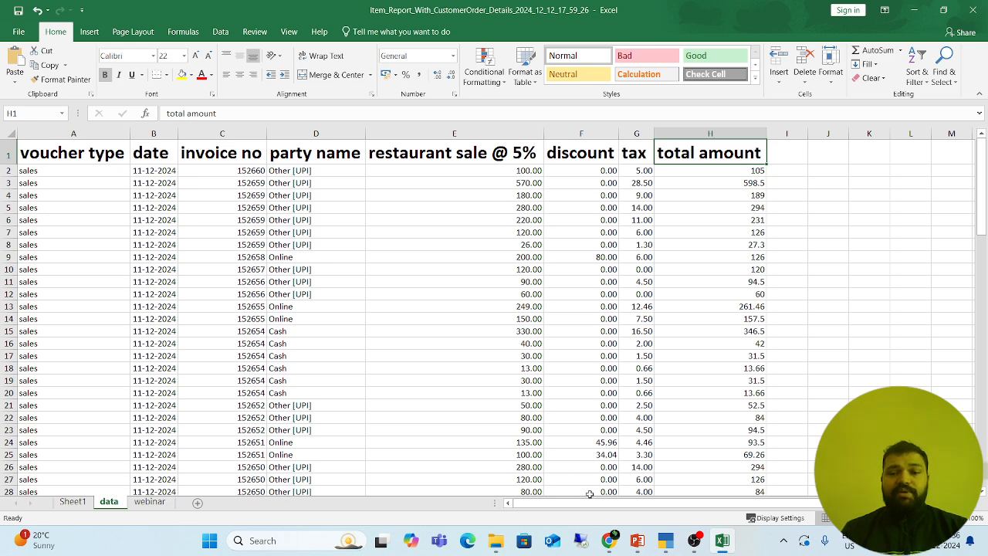
{"action": "left_click", "coordinate": [665, 541]}
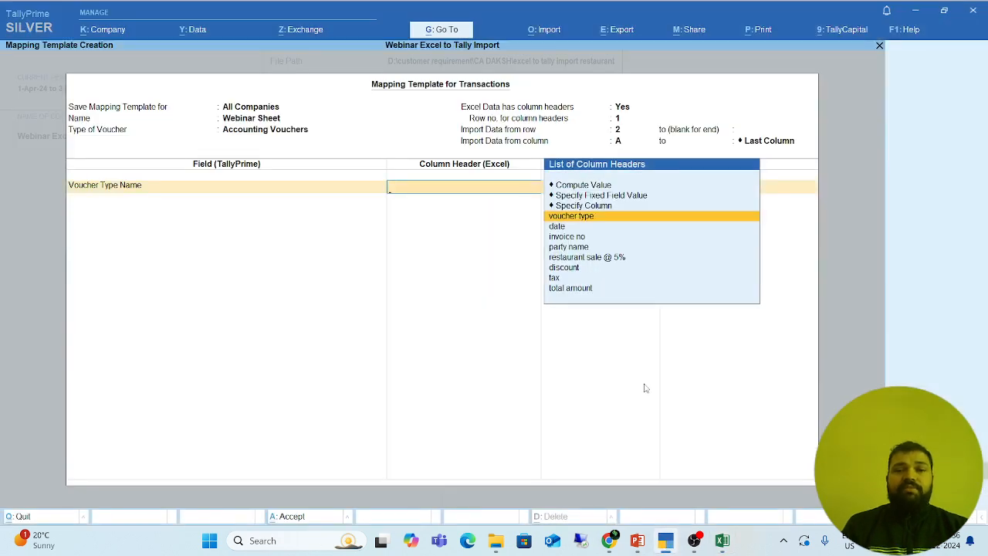
{"action": "key", "text": "Down"}
{"action": "key", "text": "Up"}
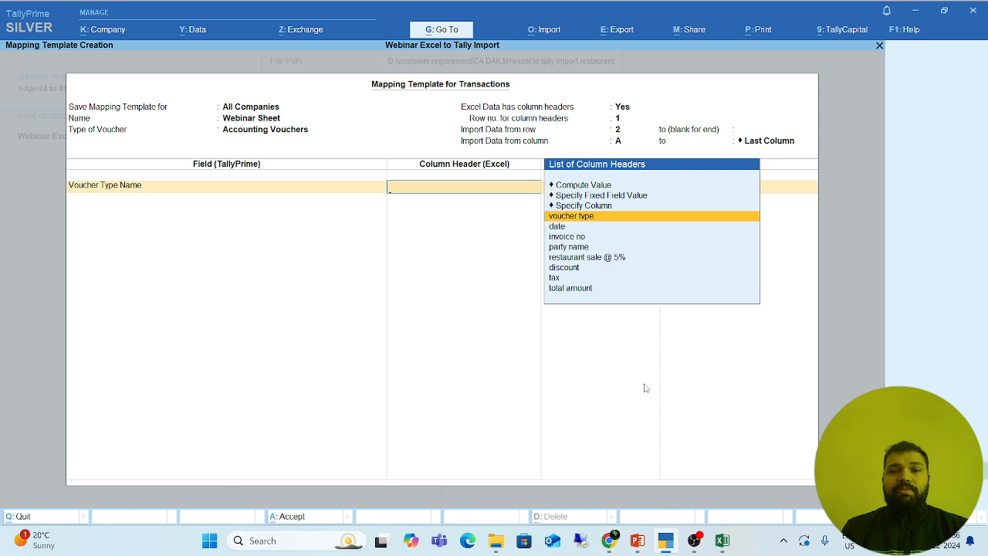
Step: Map the Voucher Type Name field to the "voucher type" column header and Voucher Date to the "date" header
{"action": "key", "text": "Return"}
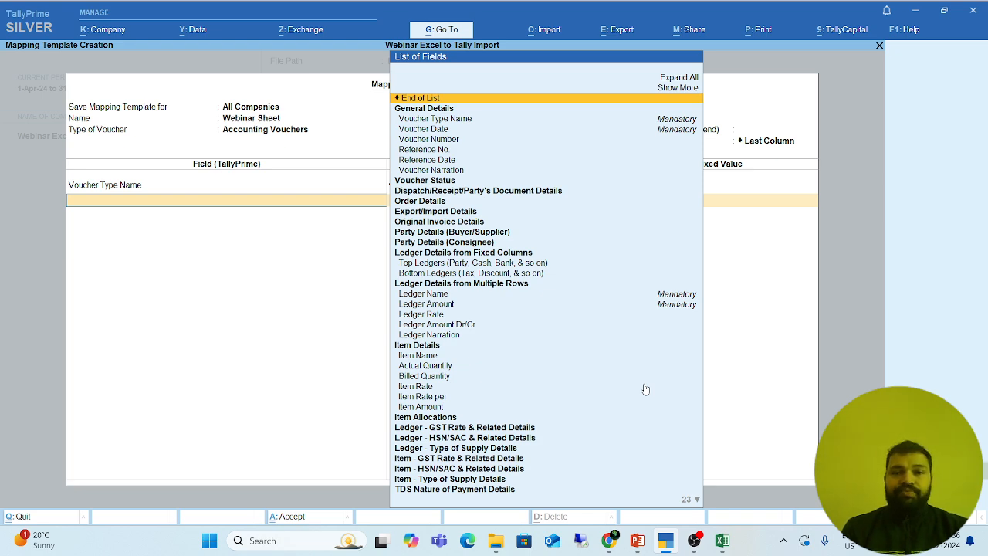
{"action": "key", "text": "Down"}
{"action": "key", "text": "Down"}
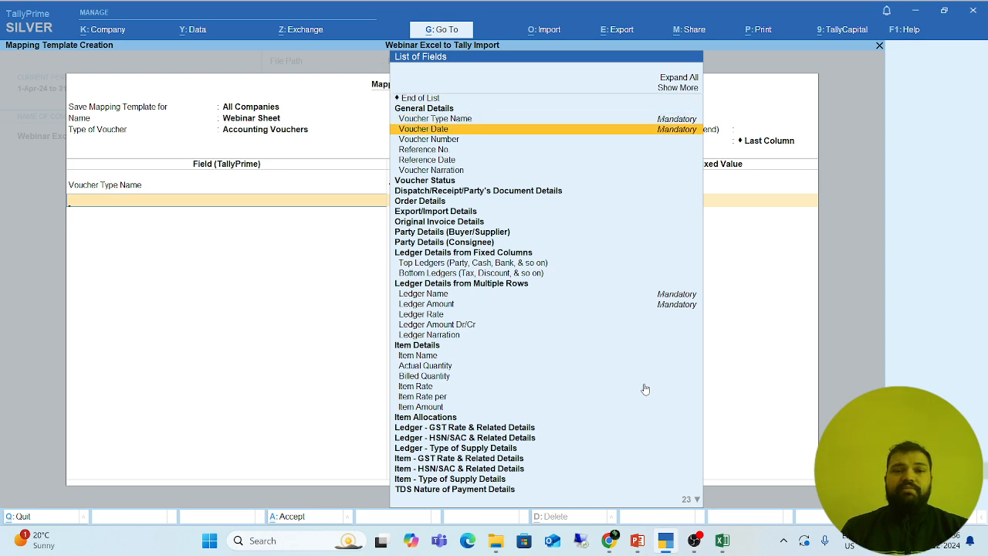
{"action": "key", "text": "Return"}
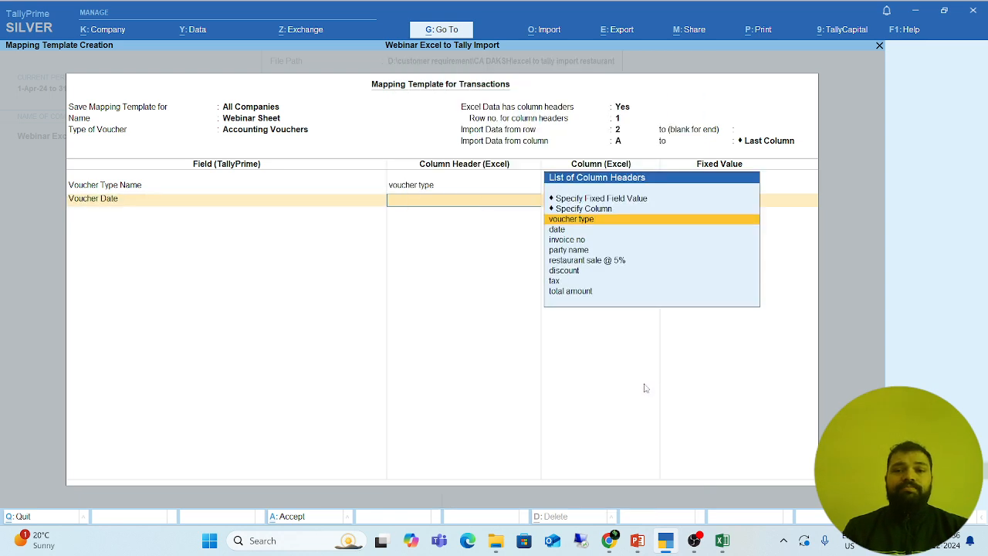
{"action": "key", "text": "Down"}
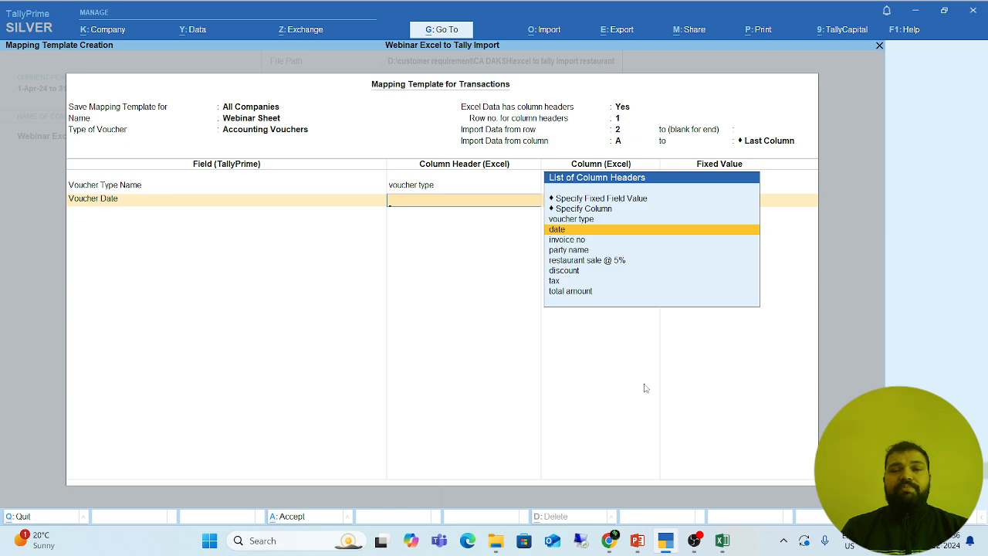
{"action": "key", "text": "Return"}
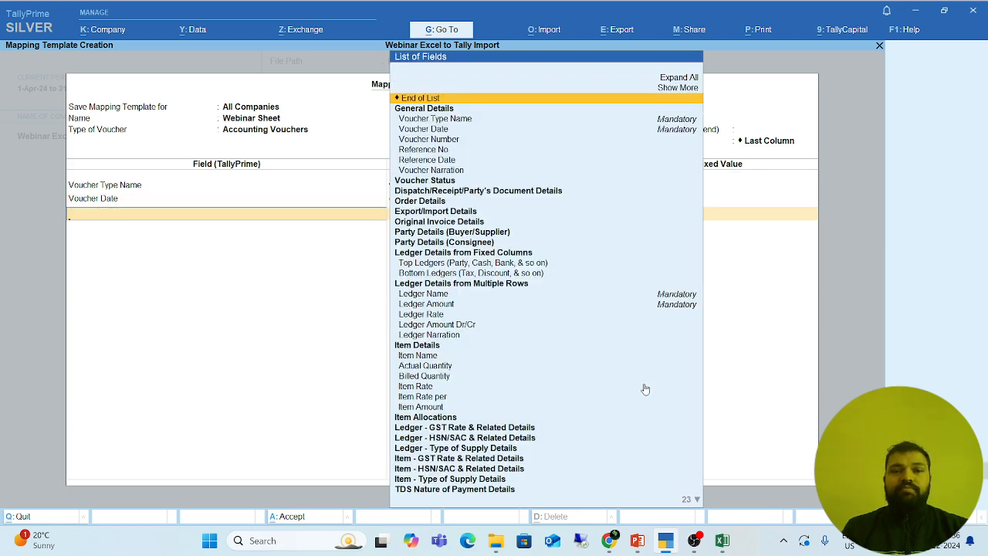
Step: Add the Voucher Number field to the mapping template and map it to the "invoice no" column header
{"action": "key", "text": "Down"}
{"action": "key", "text": "Down"}
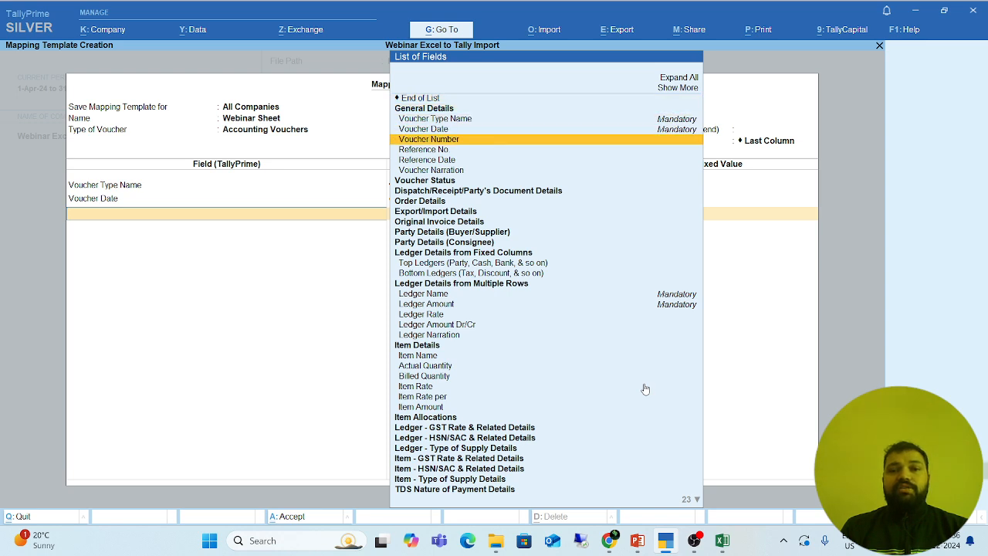
{"action": "key", "text": "Return"}
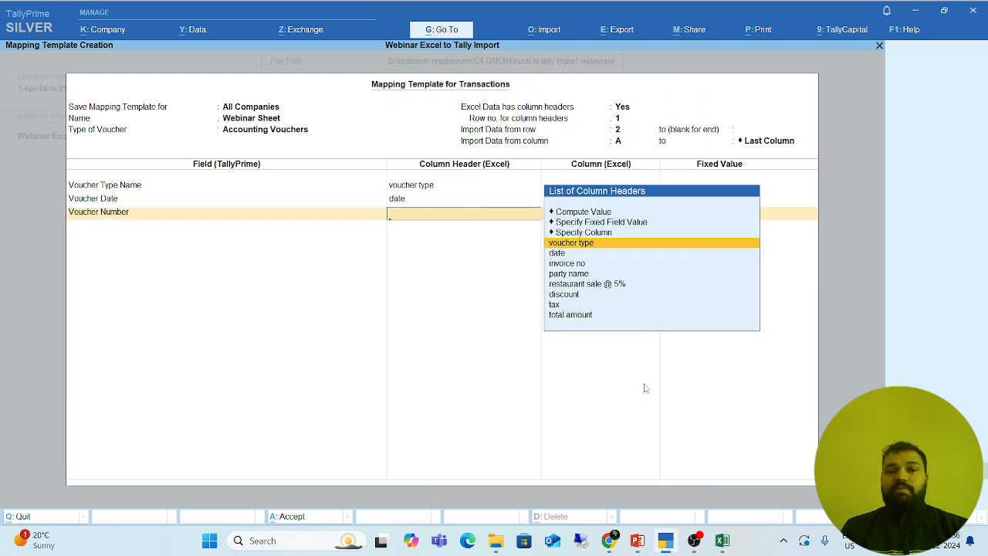
{"action": "key", "text": "Down"}
{"action": "key", "text": "Down"}
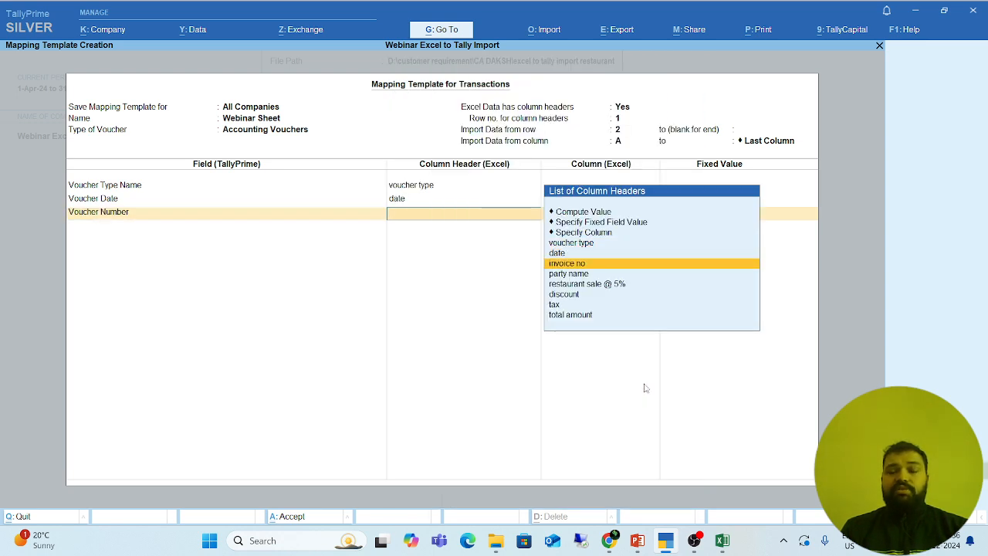
{"action": "key", "text": "Return"}
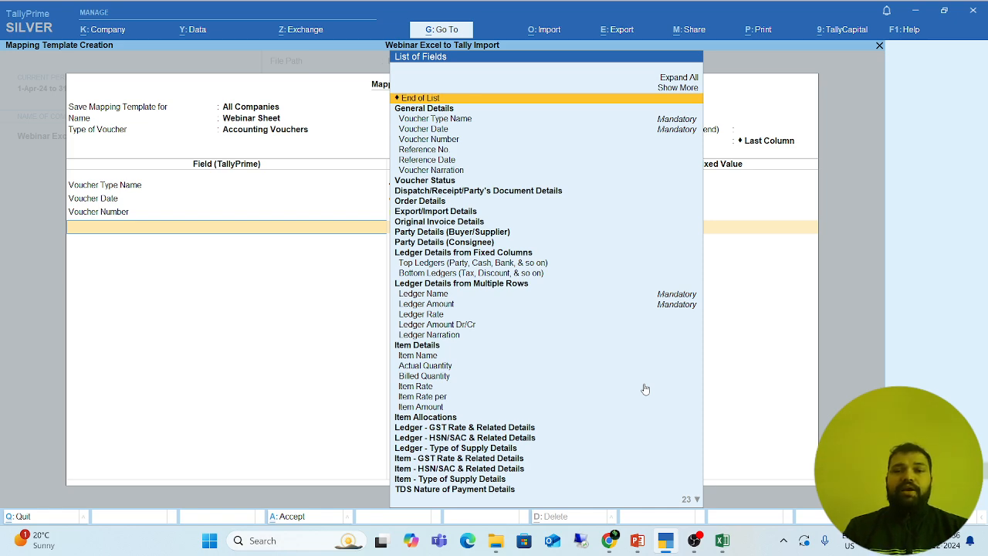
Step: Add Top Ledgers (Party, Cash, Bank, & so on) to the template and map its Ledger Name to the "party name" column header
{"action": "type", "text": "Top"}
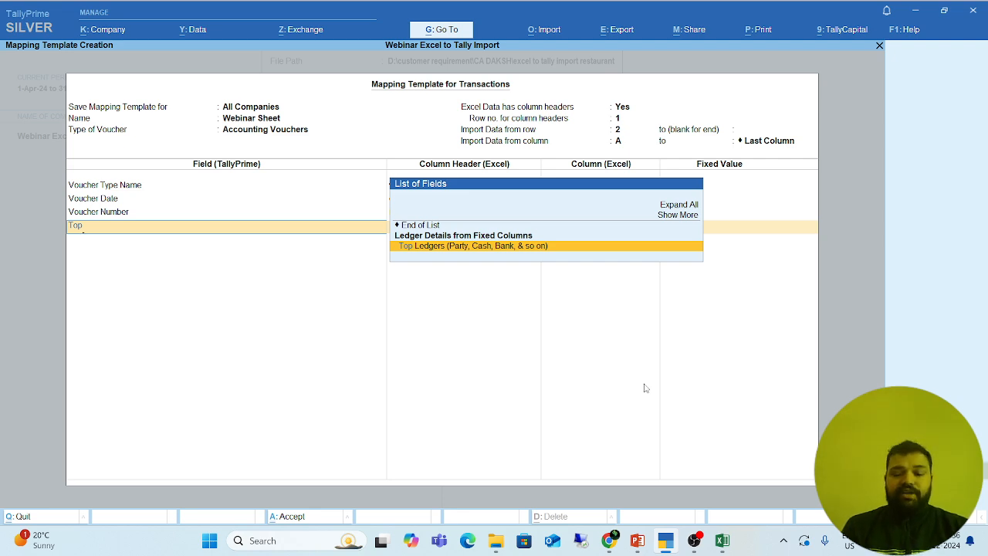
{"action": "key", "text": "Return"}
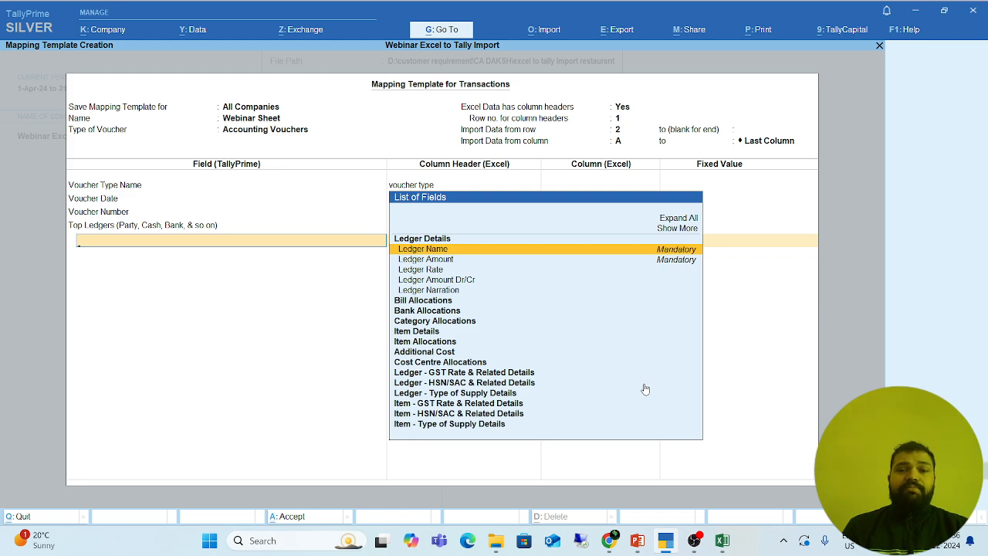
{"action": "key", "text": "Down"}
{"action": "key", "text": "Up"}
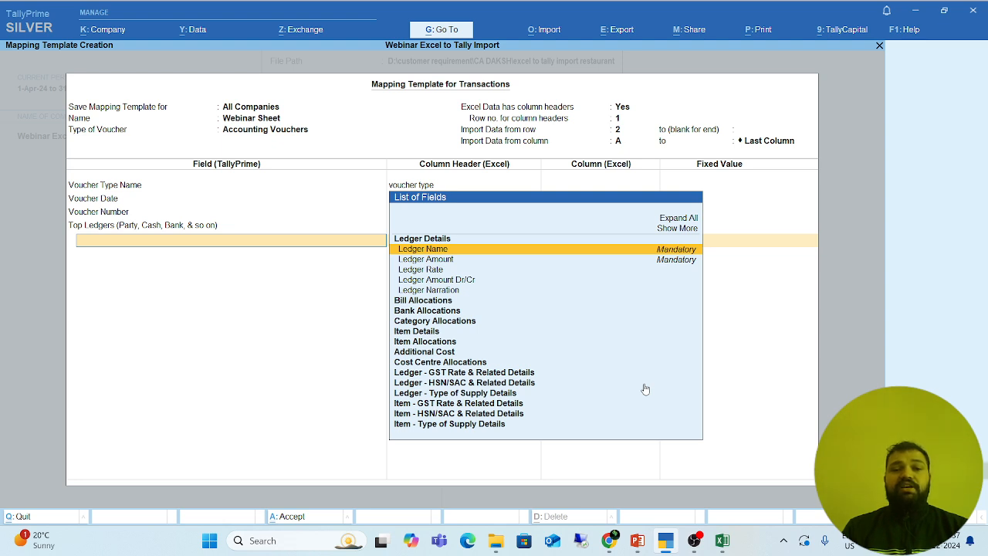
{"action": "key", "text": "Return"}
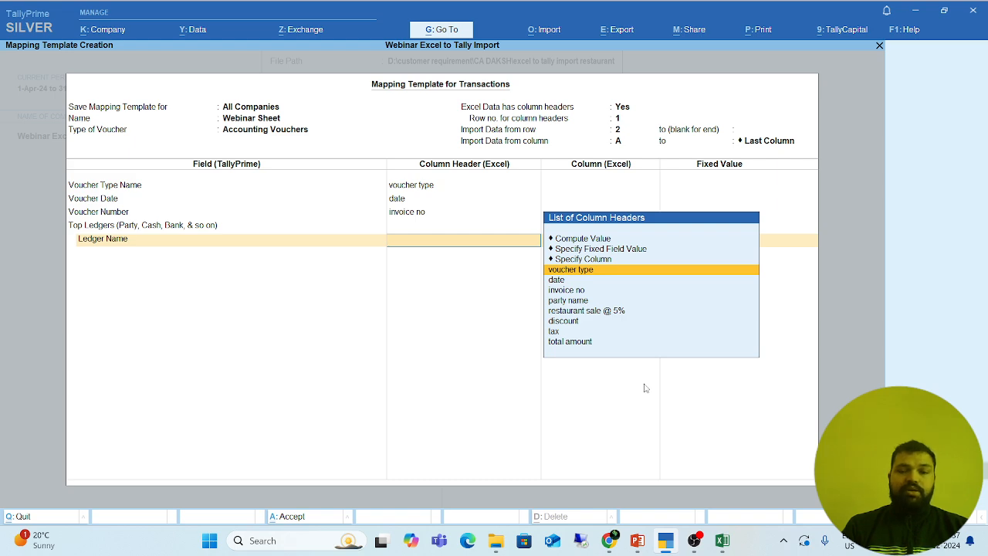
{"action": "key", "text": "Down"}
{"action": "key", "text": "Down"}
{"action": "key", "text": "Down"}
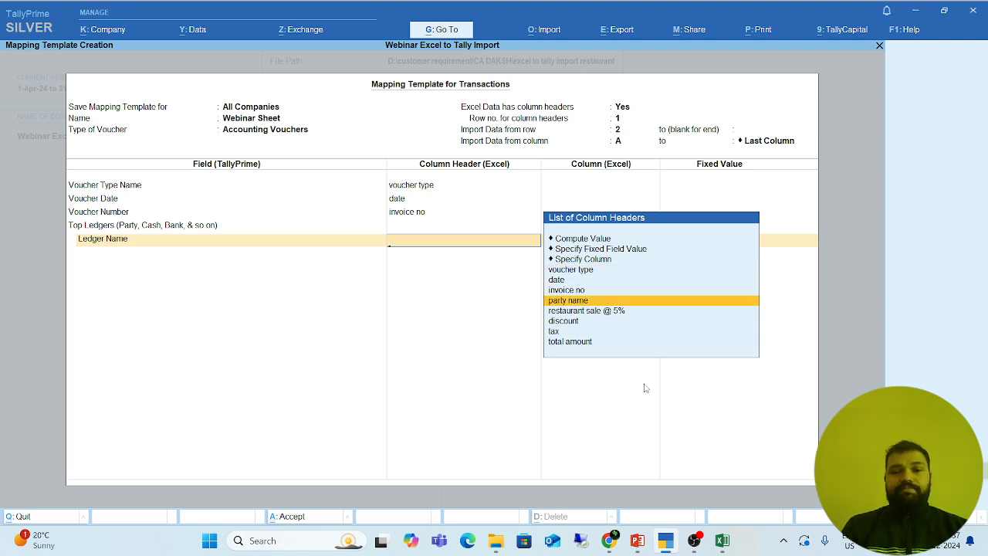
{"action": "key", "text": "Return"}
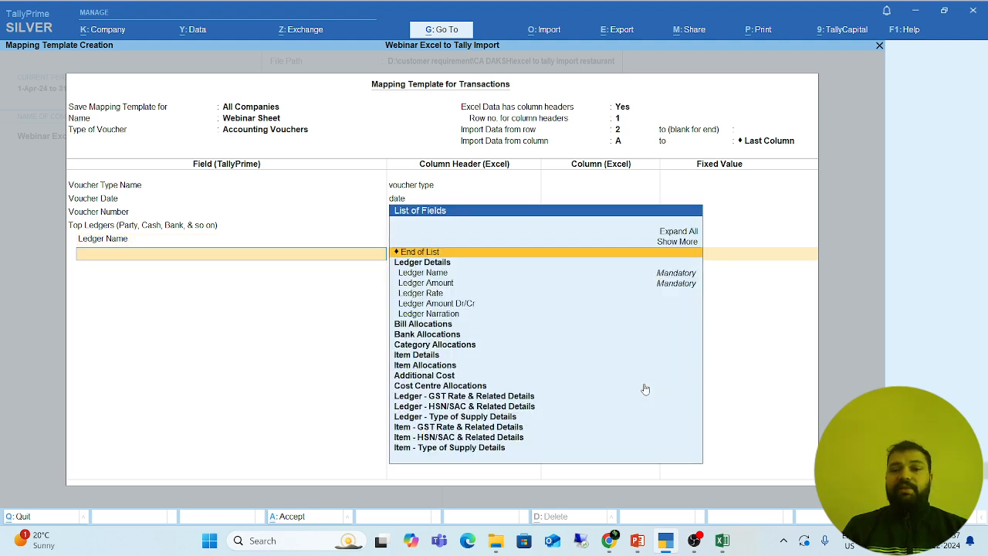
Step: Add Ledger Amount under Top Ledgers and map it to the "total amount" column header
{"action": "key", "text": "Down"}
{"action": "key", "text": "Down"}
{"action": "key", "text": "Down"}
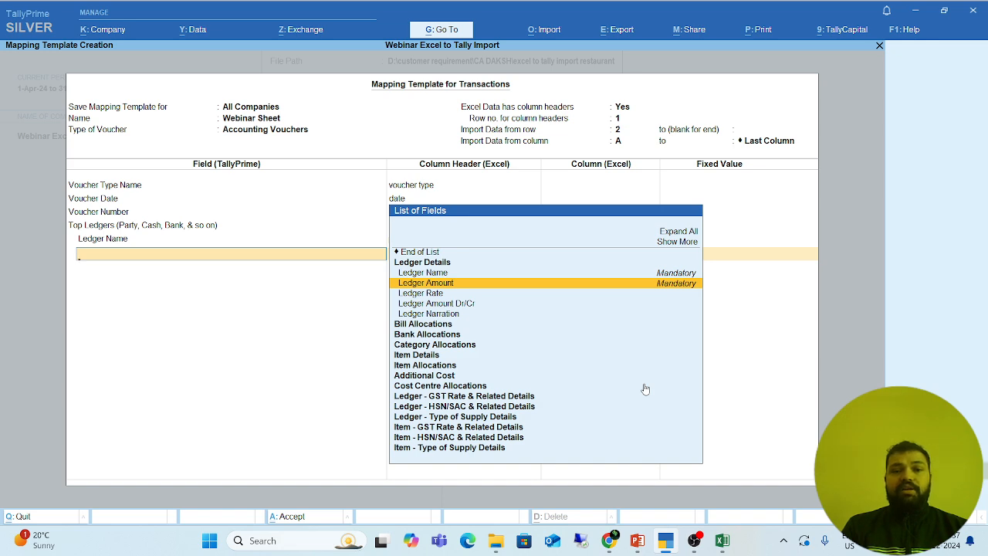
{"action": "key", "text": "Return"}
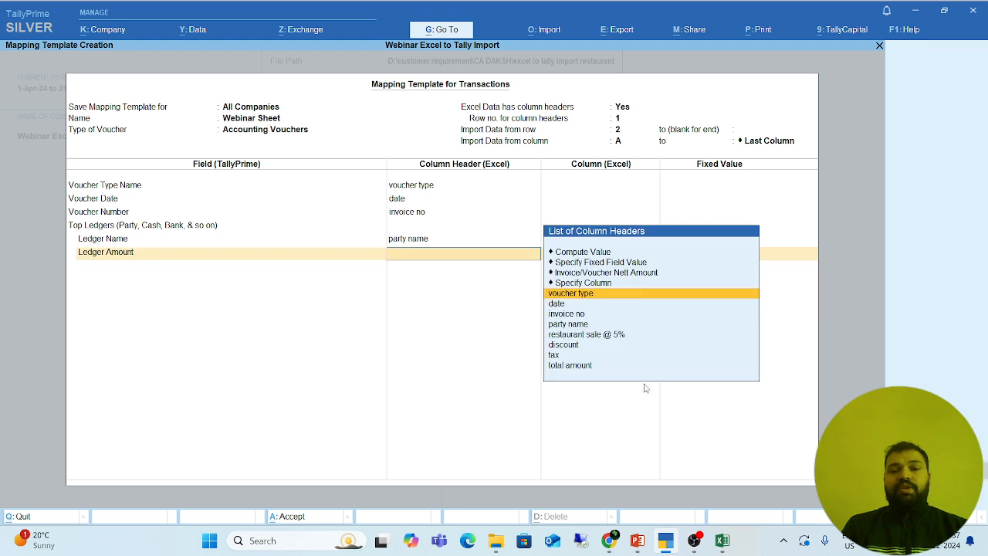
{"action": "key", "text": "Down"}
{"action": "key", "text": "Down"}
{"action": "key", "text": "Down"}
{"action": "key", "text": "Down"}
{"action": "key", "text": "Down"}
{"action": "key", "text": "Down"}
{"action": "key", "text": "Down"}
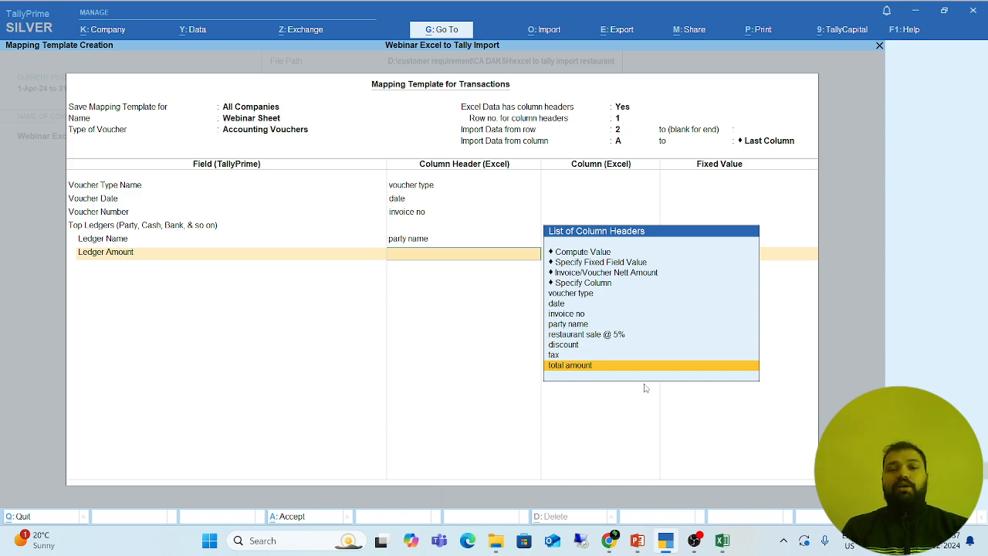
{"action": "key", "text": "Return"}
Step: Add Ledger Amount Dr/Cr under Top Ledgers and specify Dr as its fixed field value
{"action": "key", "text": "Down"}
{"action": "key", "text": "Down"}
{"action": "key", "text": "Down"}
{"action": "key", "text": "Down"}
{"action": "key", "text": "Down"}
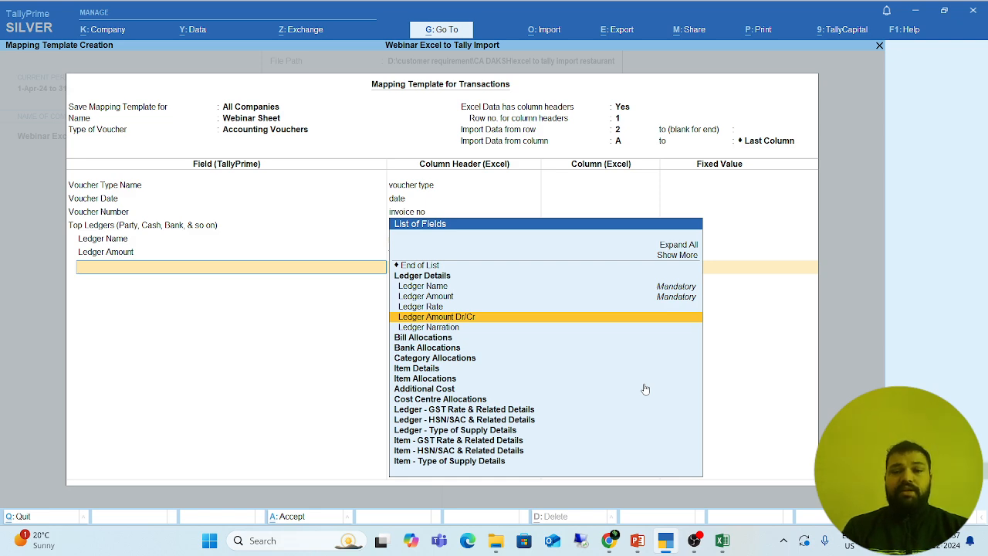
{"action": "key", "text": "Return"}
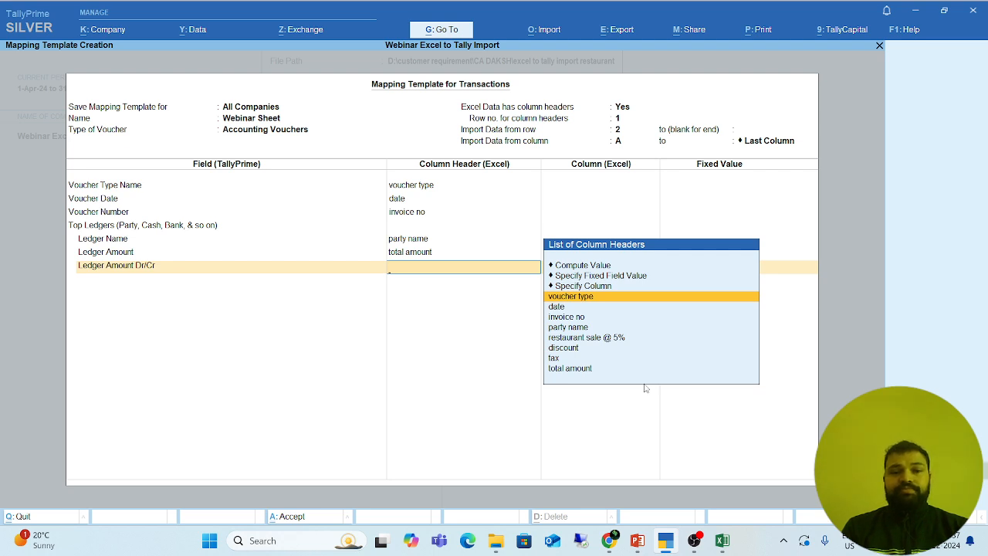
{"action": "key", "text": "Up"}
{"action": "key", "text": "Up"}
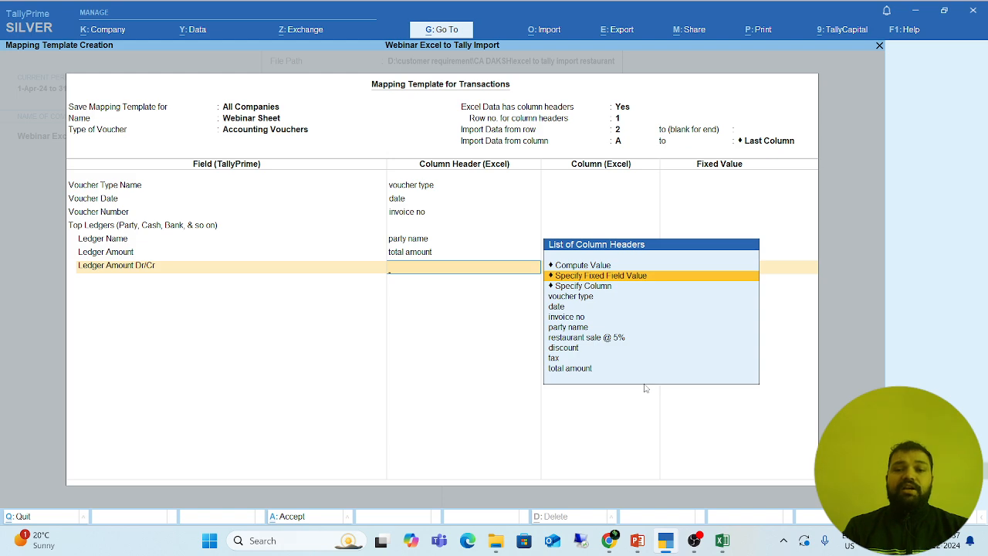
{"action": "key", "text": "Return"}
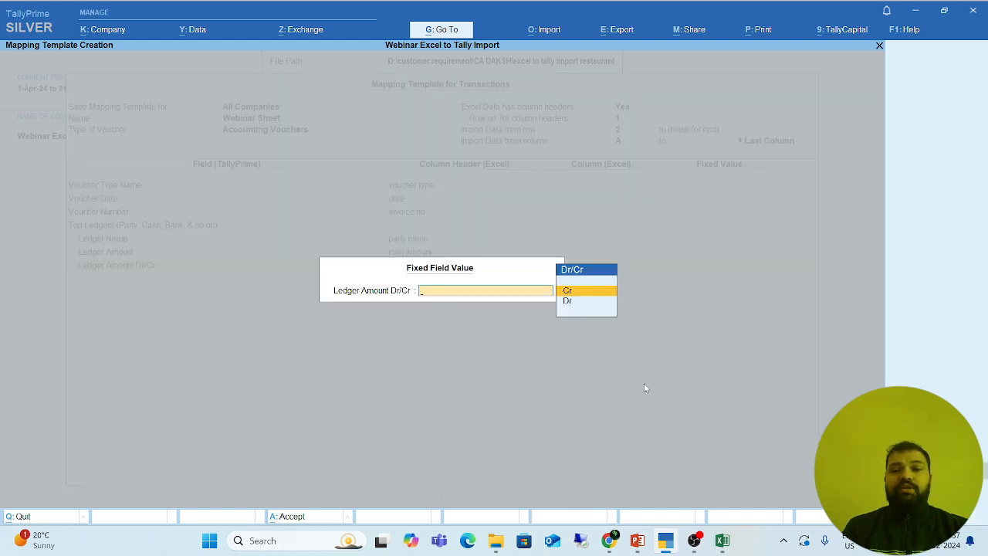
{"action": "key", "text": "Down"}
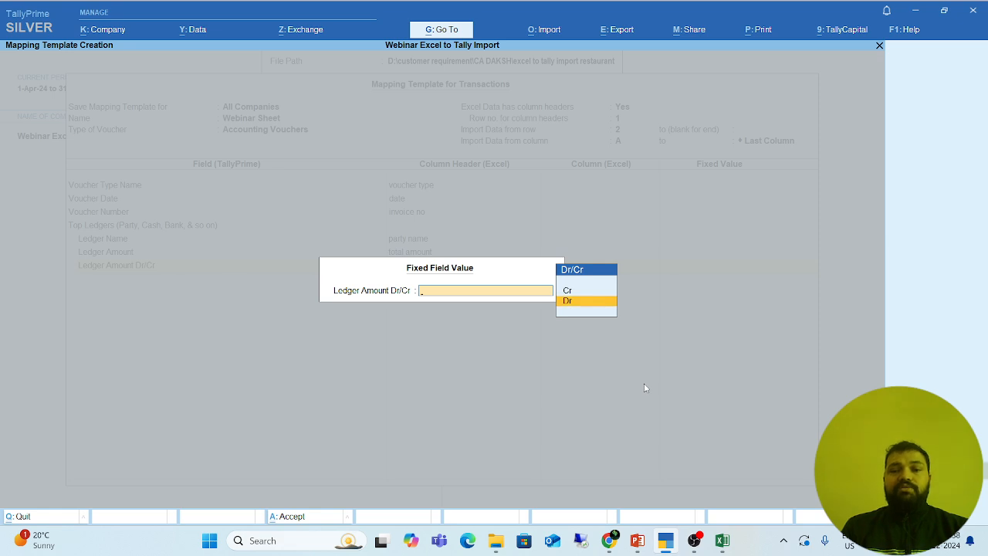
{"action": "key", "text": "Return"}
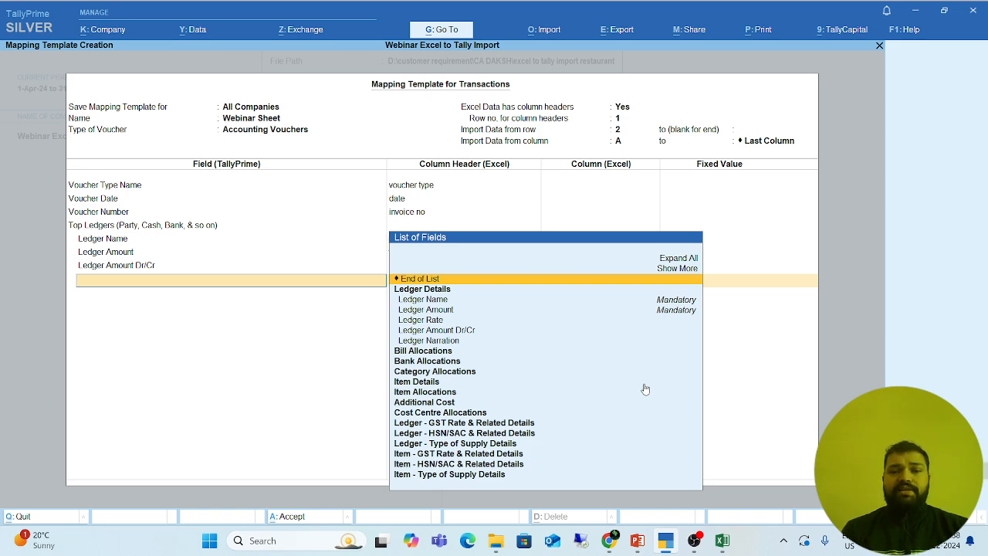
Step: Switch to the Excel data sheet and examine the first record's voucher type, date, invoice no, party name, restaurant sale and total amount
{"action": "left_click", "coordinate": [722, 540]}
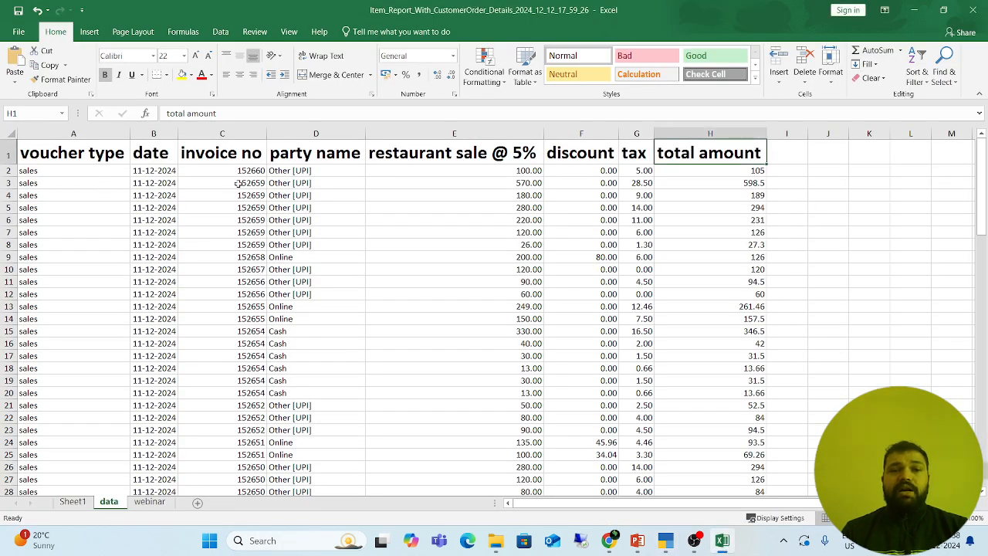
{"action": "left_click", "coordinate": [301, 171]}
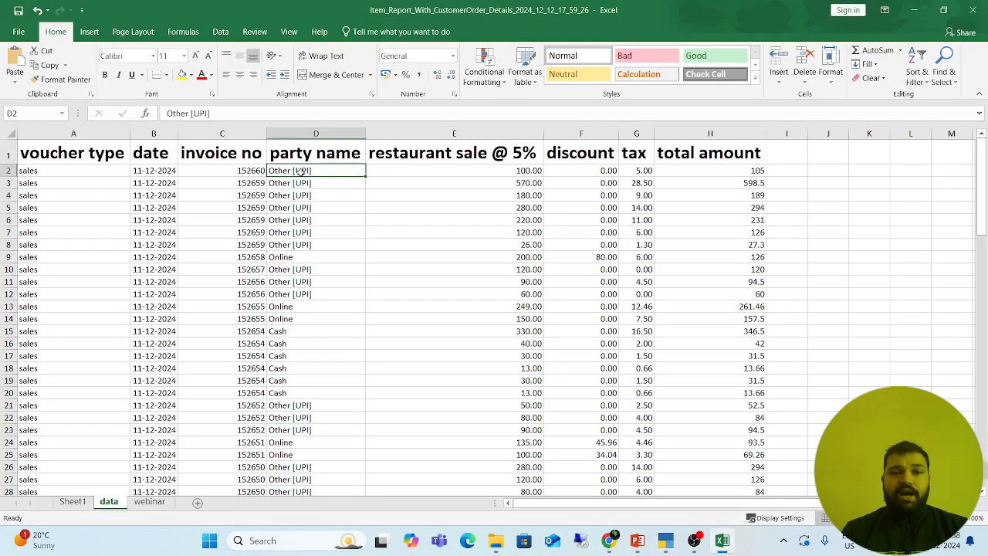
{"action": "key", "text": "Left"}
{"action": "key", "text": "Left"}
{"action": "key", "text": "Left"}
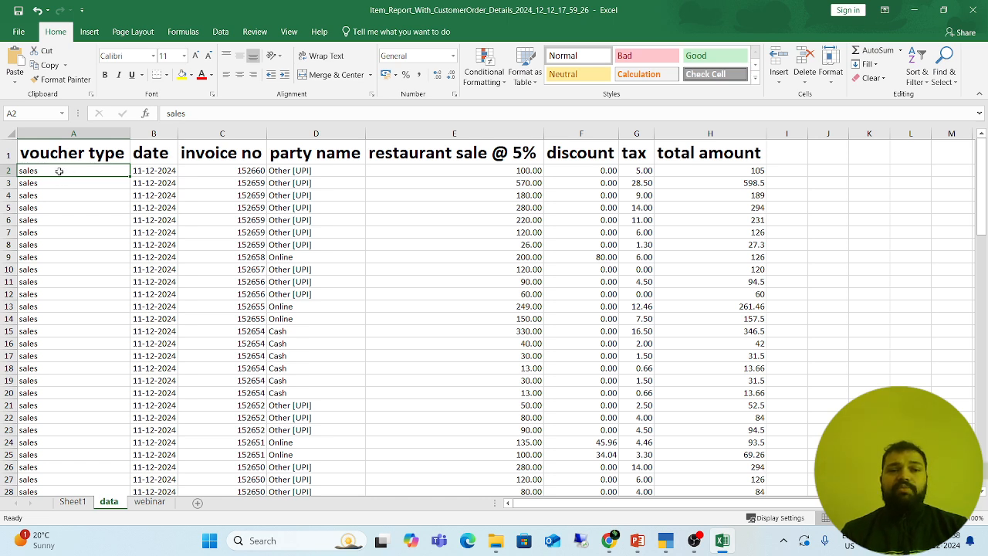
{"action": "left_click", "coordinate": [149, 171]}
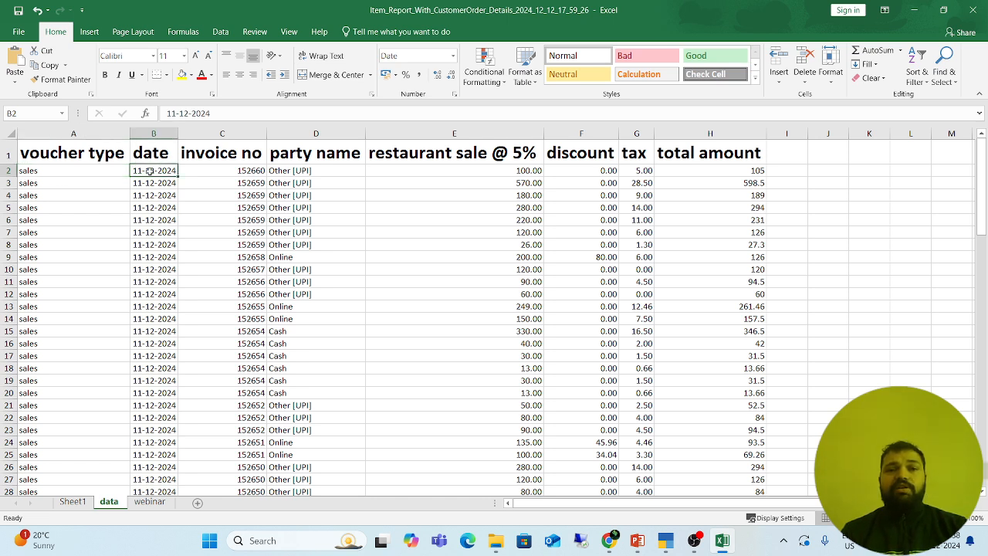
{"action": "left_click", "coordinate": [210, 170]}
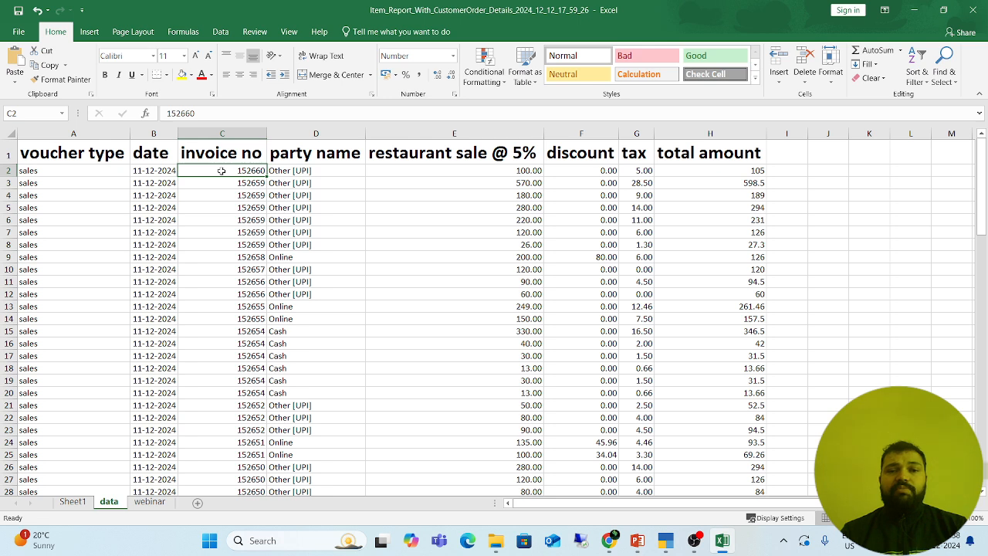
{"action": "left_click", "coordinate": [310, 173]}
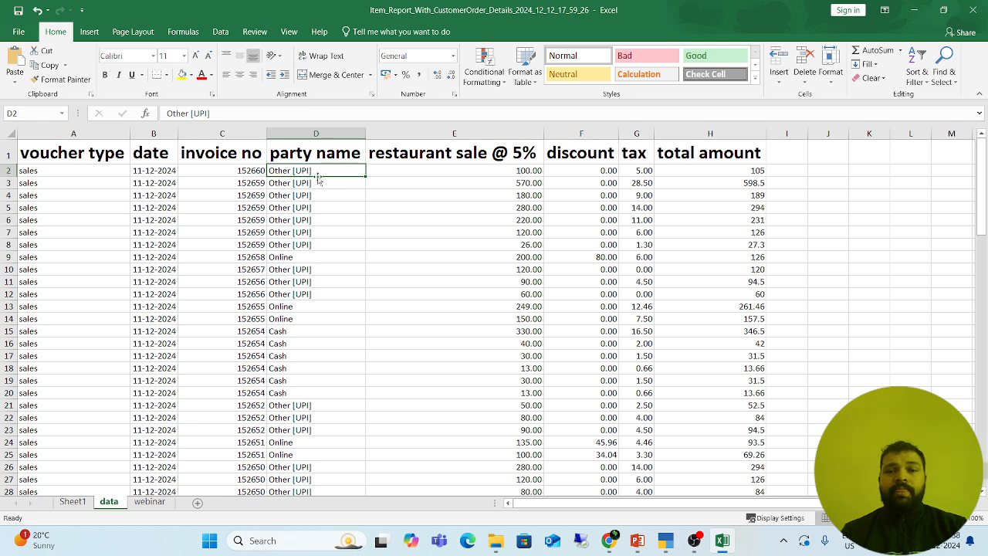
{"action": "left_click", "coordinate": [464, 172]}
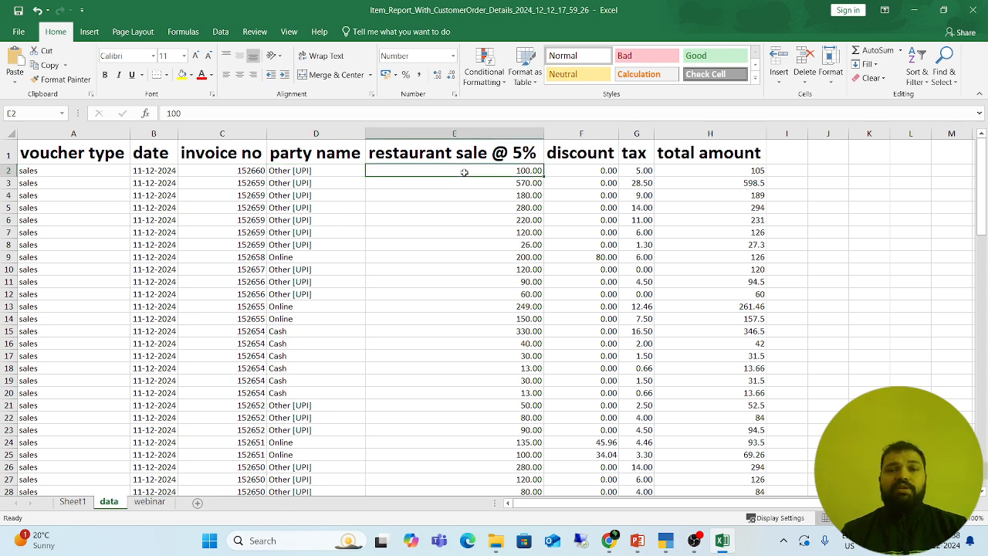
{"action": "left_click", "coordinate": [737, 170]}
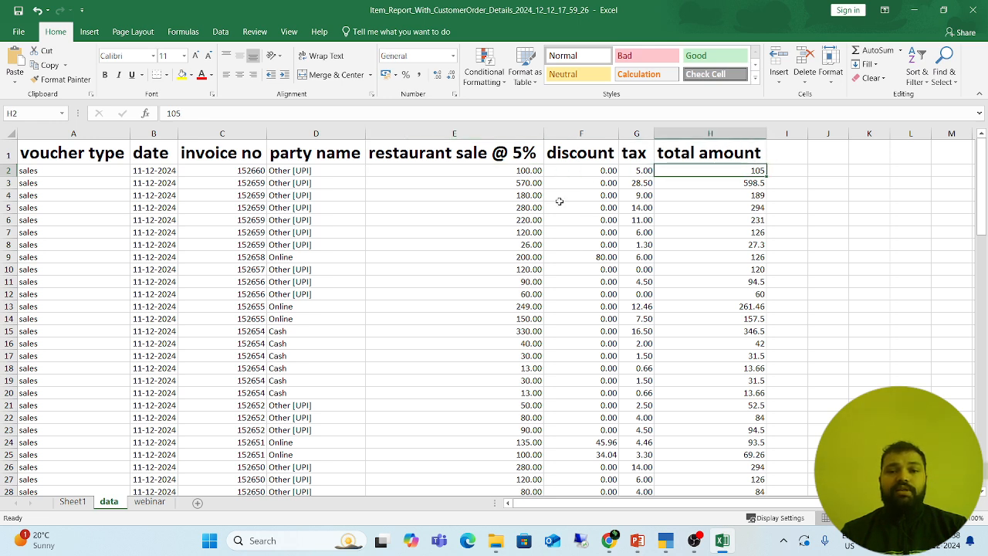
Step: Switch back to TallyPrime, end the Top Ledgers field list, and add Bottom Ledgers (Tax, Discount, & so on) with a Ledger Name field
{"action": "mouse_move", "coordinate": [664, 548]}
{"action": "left_click", "coordinate": [623, 464]}
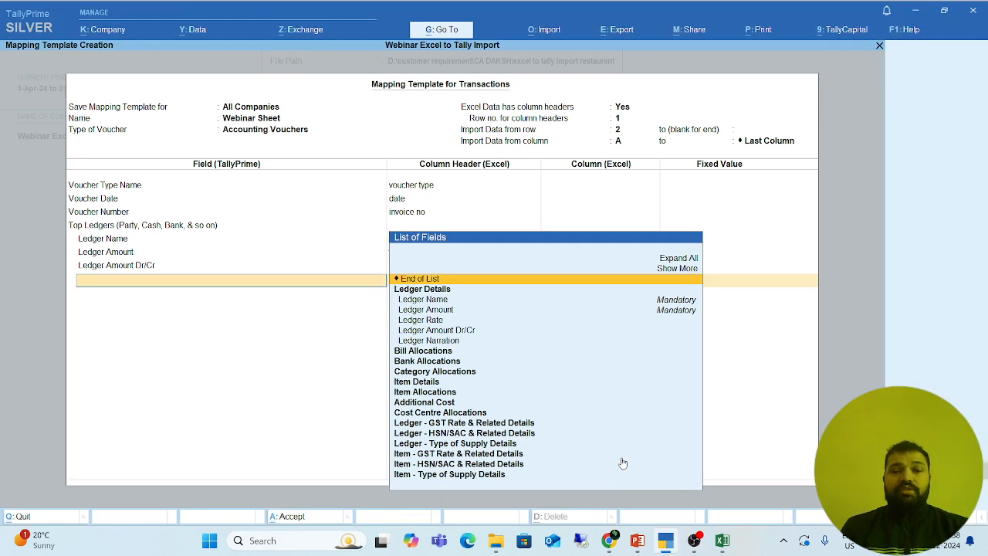
{"action": "key", "text": "Return"}
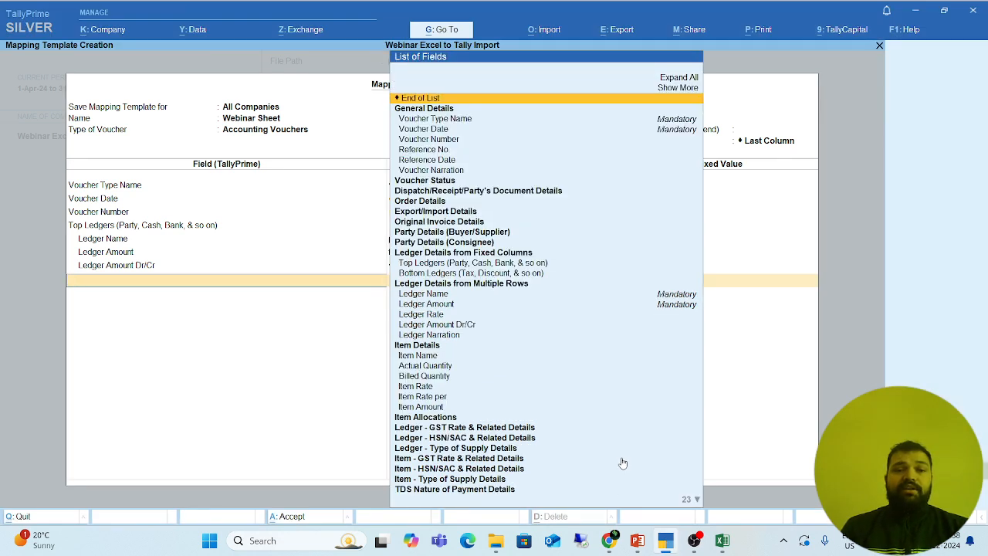
{"action": "type", "text": "Bott"}
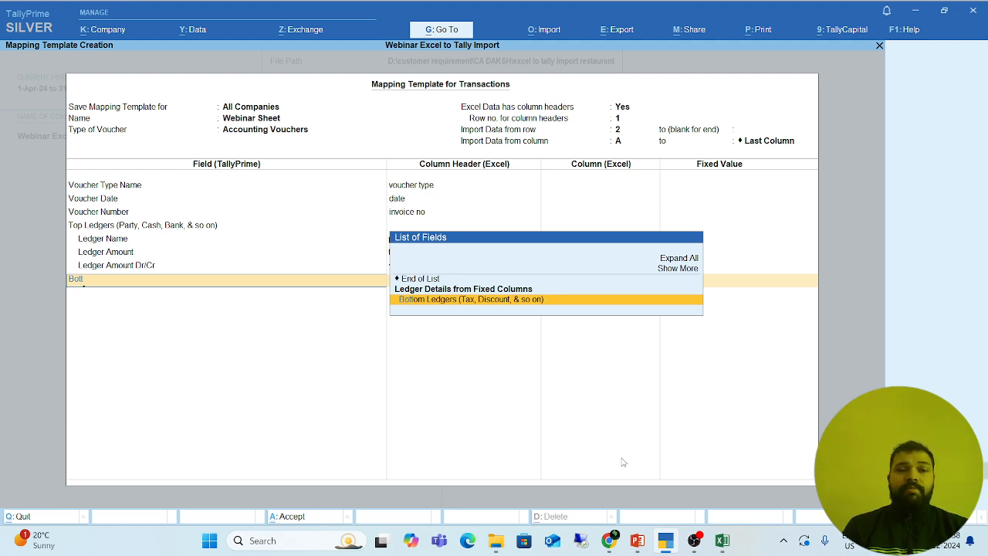
{"action": "key", "text": "Return"}
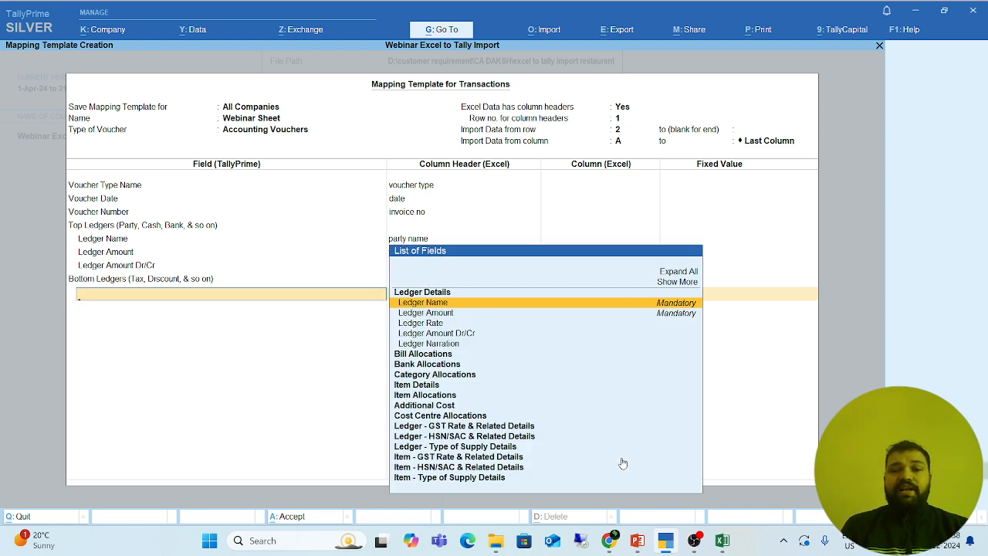
{"action": "key", "text": "Return"}
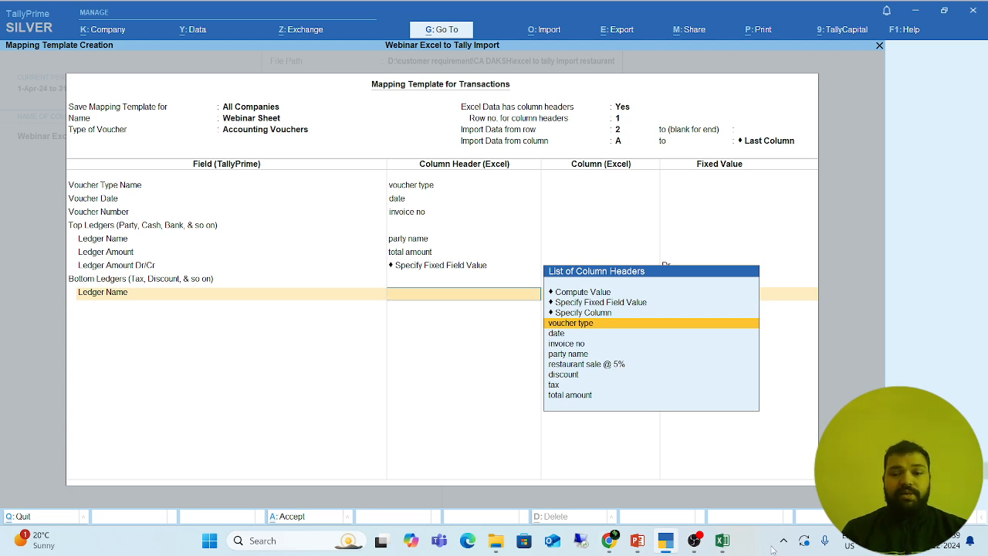
Step: Check the sales entry slide in PowerPoint and, in TallyPrime, specify "restaurant sale @ 5%" as the fixed value for the Bottom Ledgers' Ledger Name
{"action": "left_click", "coordinate": [635, 541]}
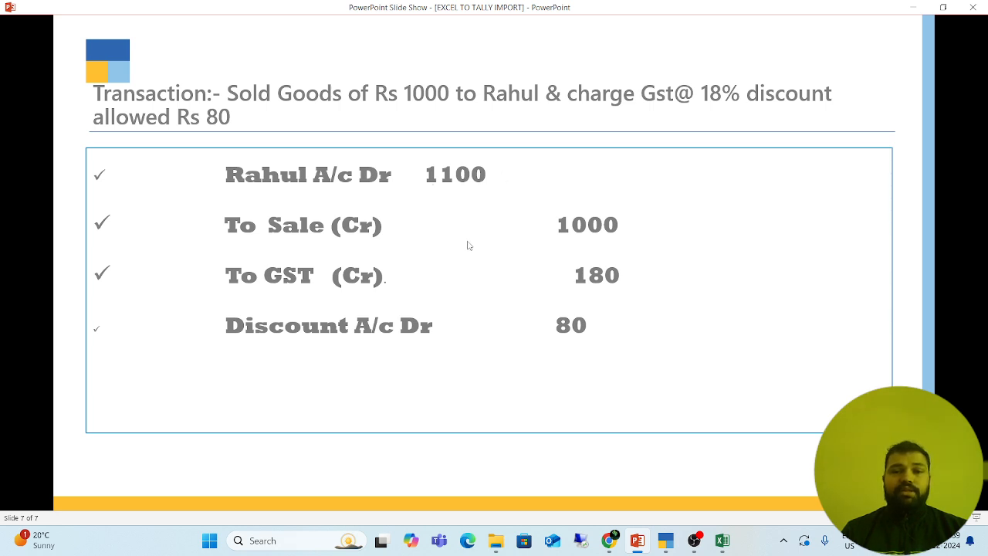
{"action": "left_click", "coordinate": [665, 541]}
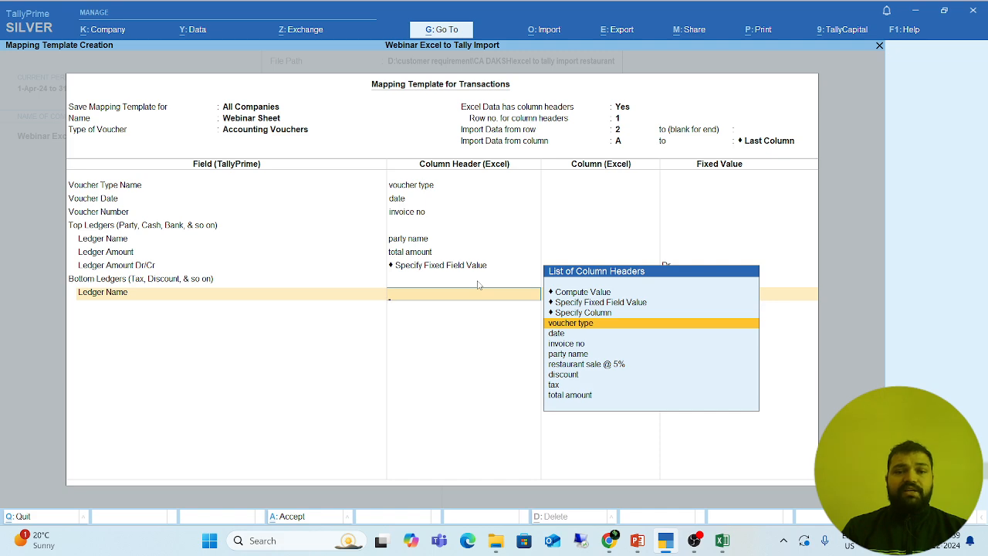
{"action": "key", "text": "Up"}
{"action": "key", "text": "Up"}
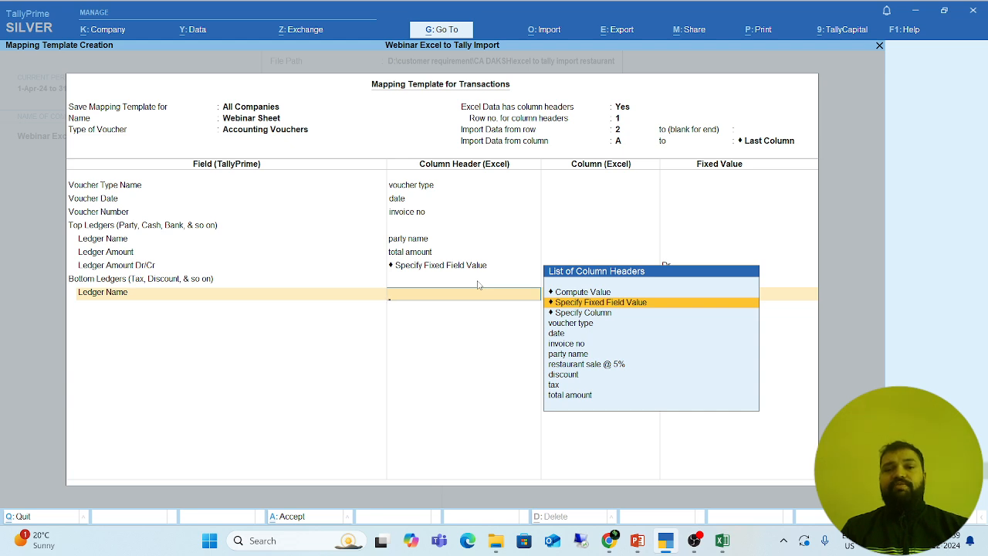
{"action": "key", "text": "Return"}
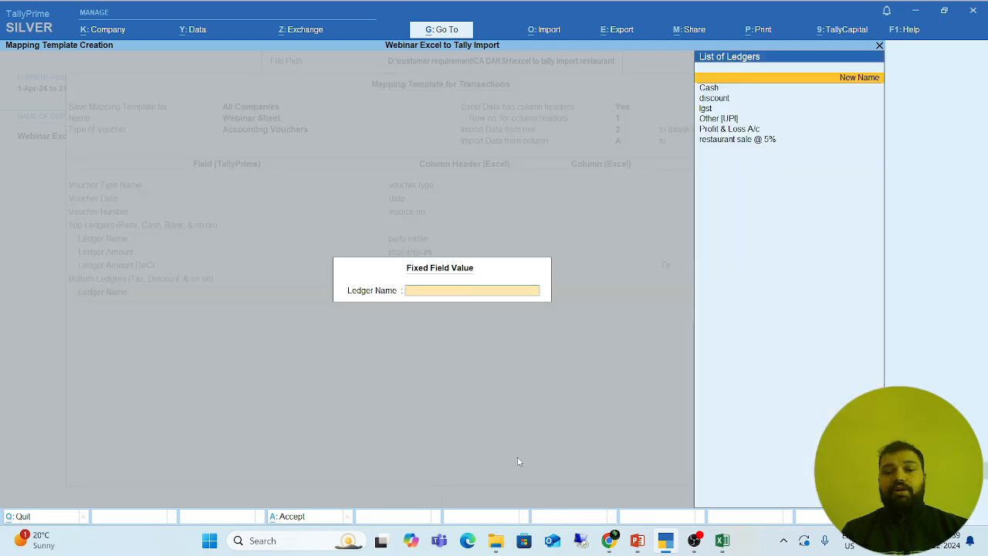
{"action": "mouse_move", "coordinate": [718, 541]}
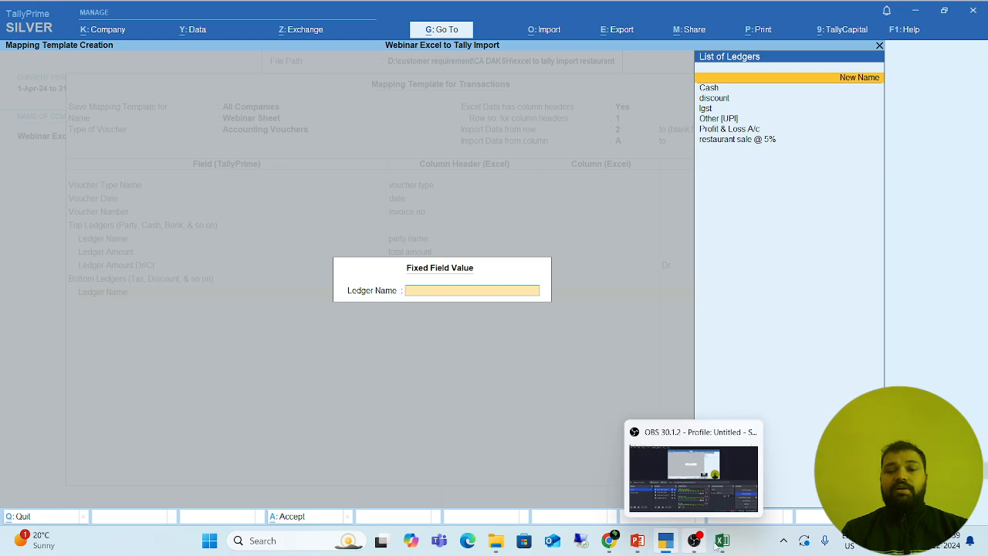
{"action": "left_click", "coordinate": [637, 541]}
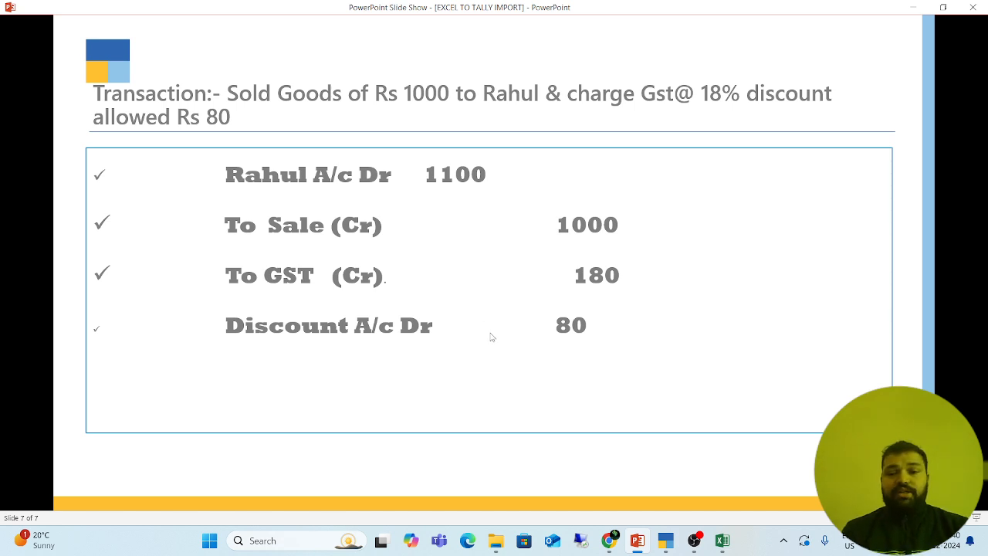
{"action": "left_click", "coordinate": [667, 544]}
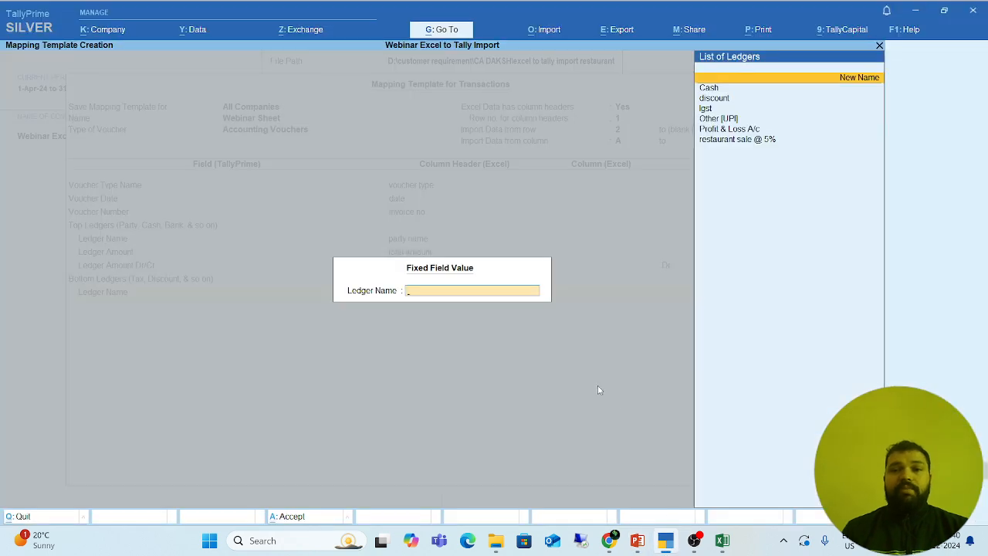
{"action": "key", "text": "Down"}
{"action": "key", "text": "Down"}
{"action": "key", "text": "Down"}
{"action": "key", "text": "Down"}
{"action": "key", "text": "Down"}
{"action": "key", "text": "Down"}
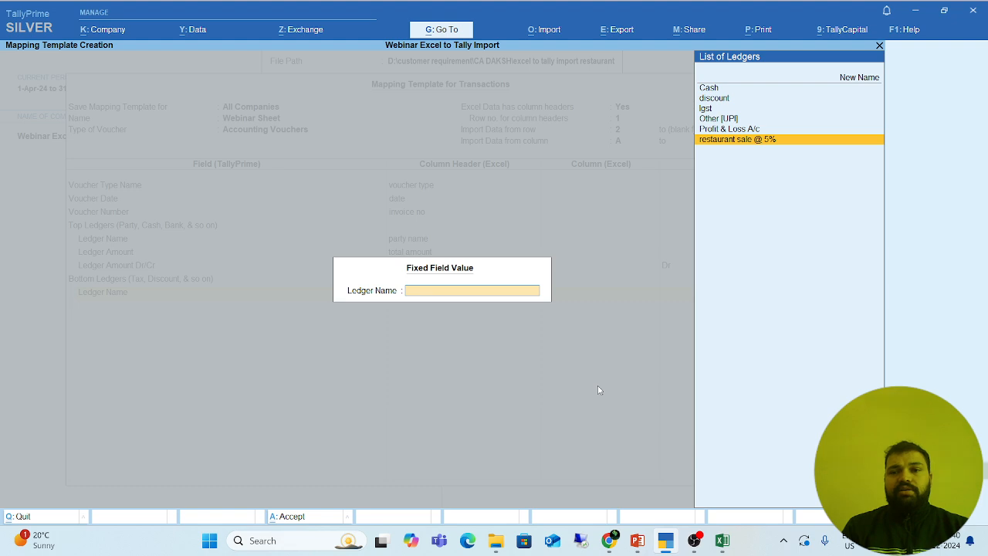
{"action": "key", "text": "Return"}
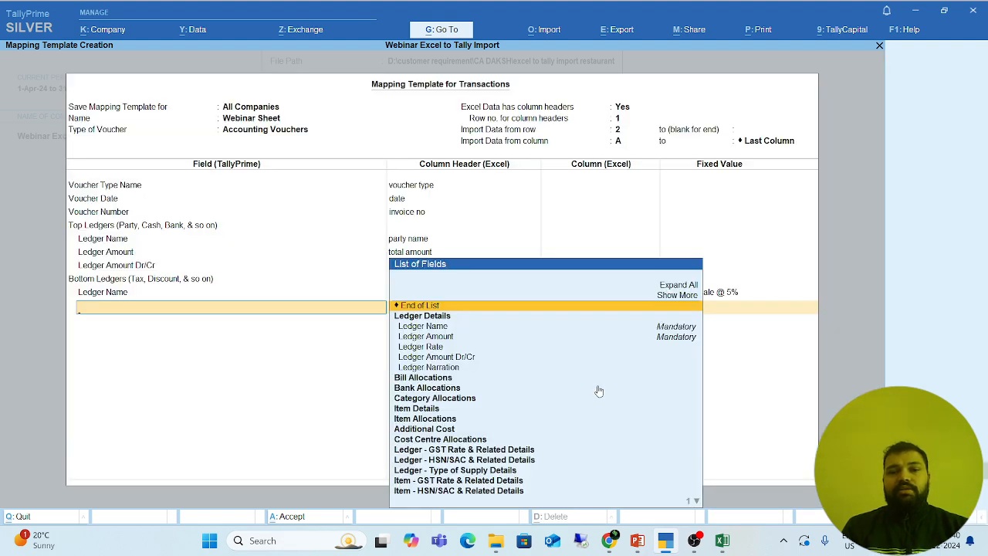
Step: Add Ledger Amount under the first Bottom Ledgers group and map it to the "restaurant sale @ 5%" column header
{"action": "key", "text": "Down"}
{"action": "key", "text": "Down"}
{"action": "key", "text": "Down"}
{"action": "key", "text": "Return"}
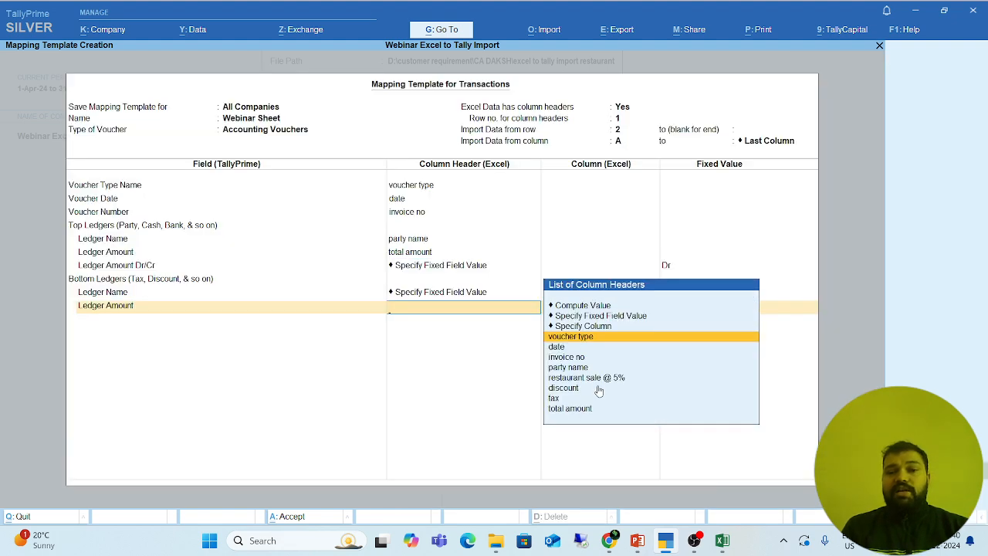
{"action": "key", "text": "Down"}
{"action": "key", "text": "Down"}
{"action": "key", "text": "Down"}
{"action": "key", "text": "Down"}
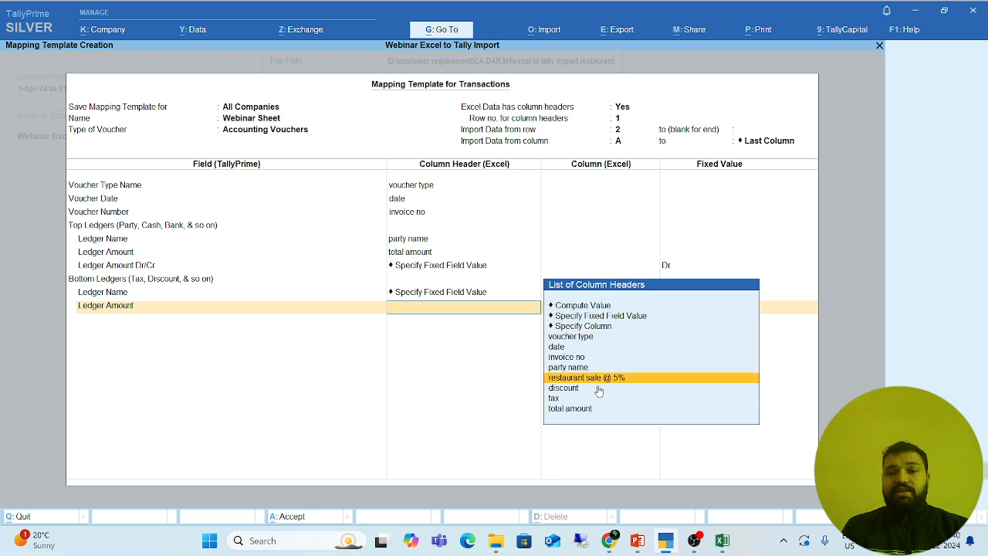
{"action": "key", "text": "Return"}
Step: Add Ledger Amount Dr/Cr to the restaurant sale ledger and specify Cr as its fixed field value
{"action": "key", "text": "Down"}
{"action": "key", "text": "Down"}
{"action": "key", "text": "Down"}
{"action": "key", "text": "Down"}
{"action": "key", "text": "Down"}
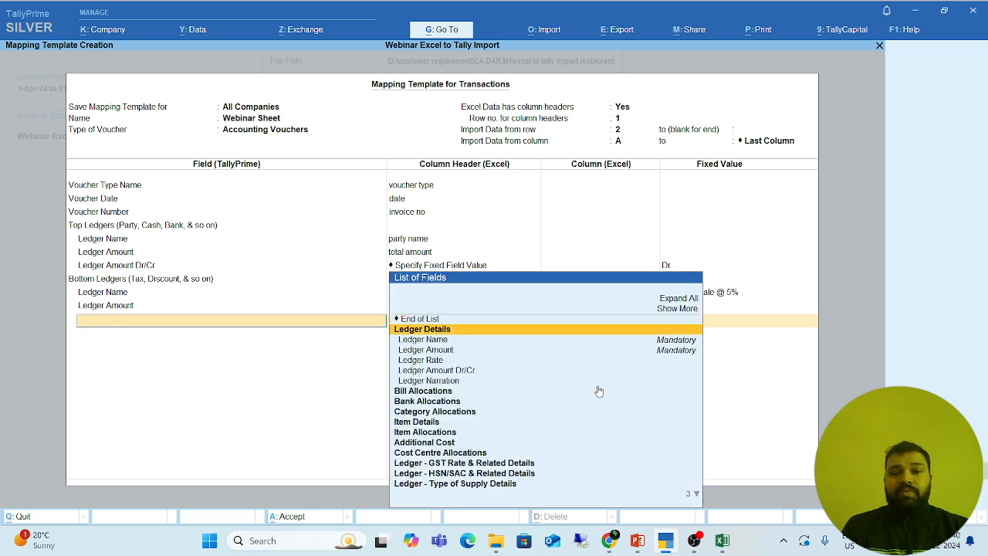
{"action": "key", "text": "Return"}
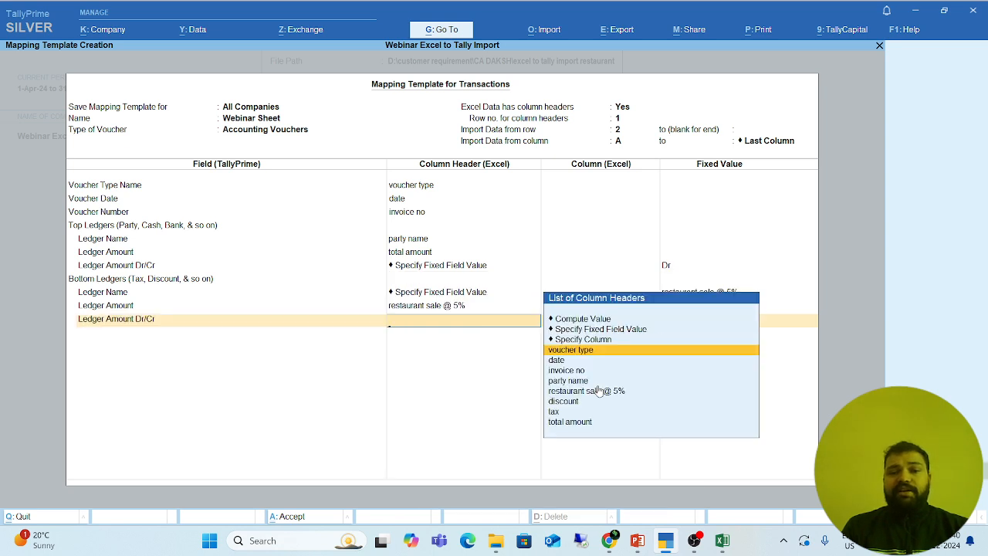
{"action": "key", "text": "Up"}
{"action": "key", "text": "Up"}
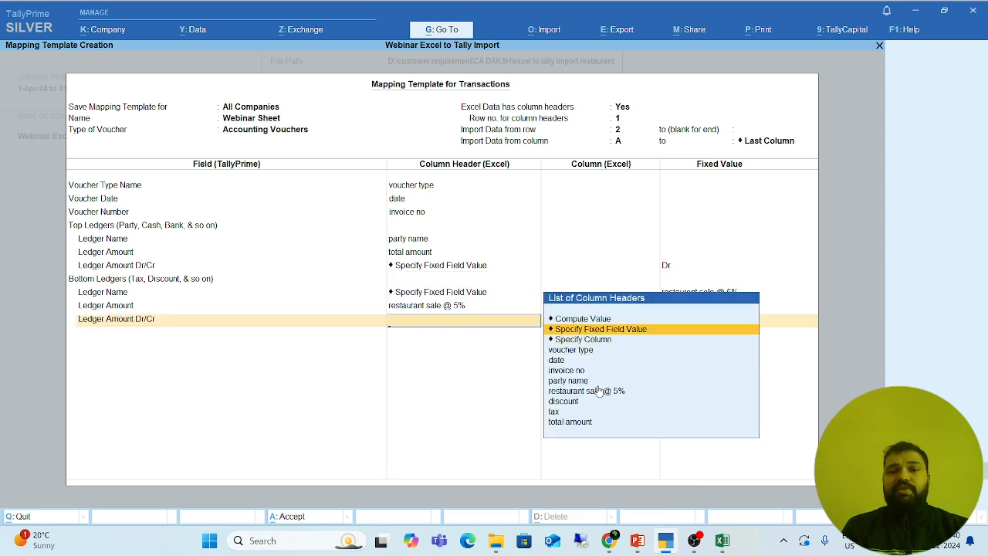
{"action": "key", "text": "Return"}
{"action": "key", "text": "Down"}
{"action": "key", "text": "Up"}
{"action": "key", "text": "Return"}
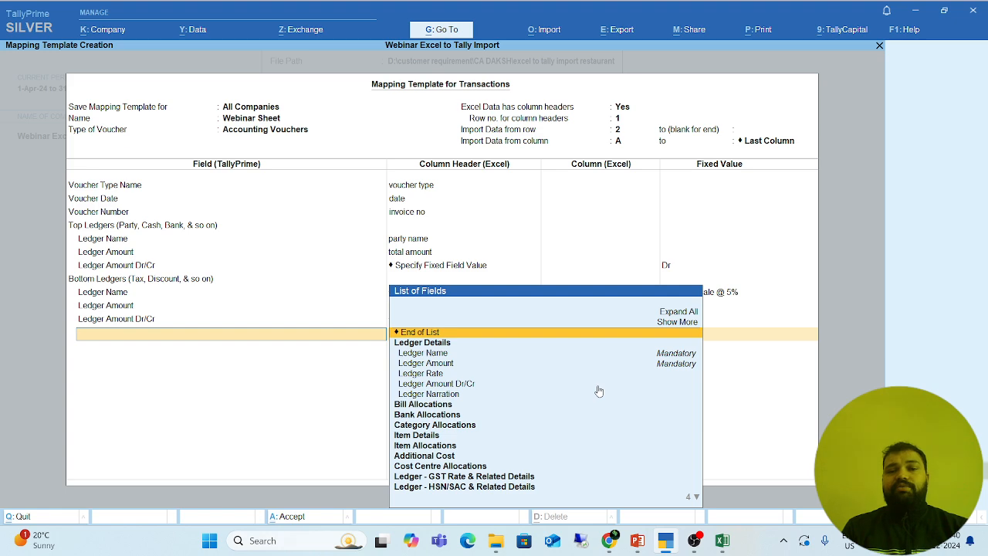
Step: End the restaurant sale ledger's field list and add a second Bottom Ledgers (Tax, Discount, & so on) group with a Ledger Name field
{"action": "key", "text": "Return"}
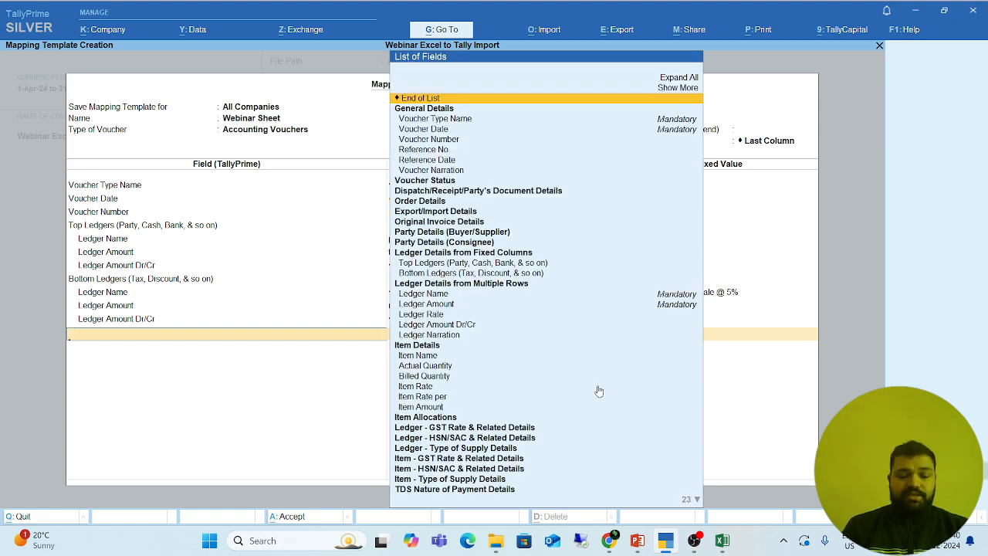
{"action": "type", "text": "Bott"}
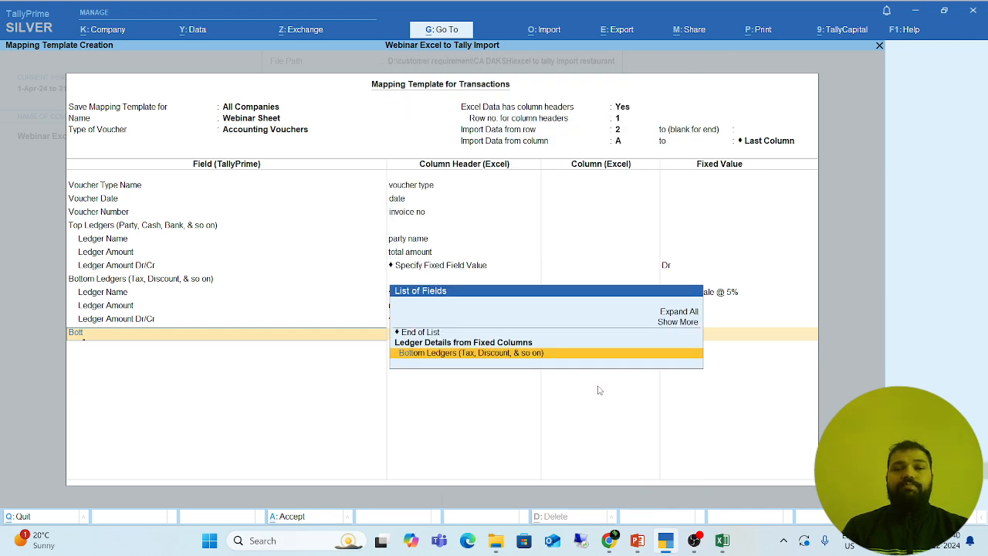
{"action": "key", "text": "Return"}
{"action": "key", "text": "Down"}
{"action": "key", "text": "Up"}
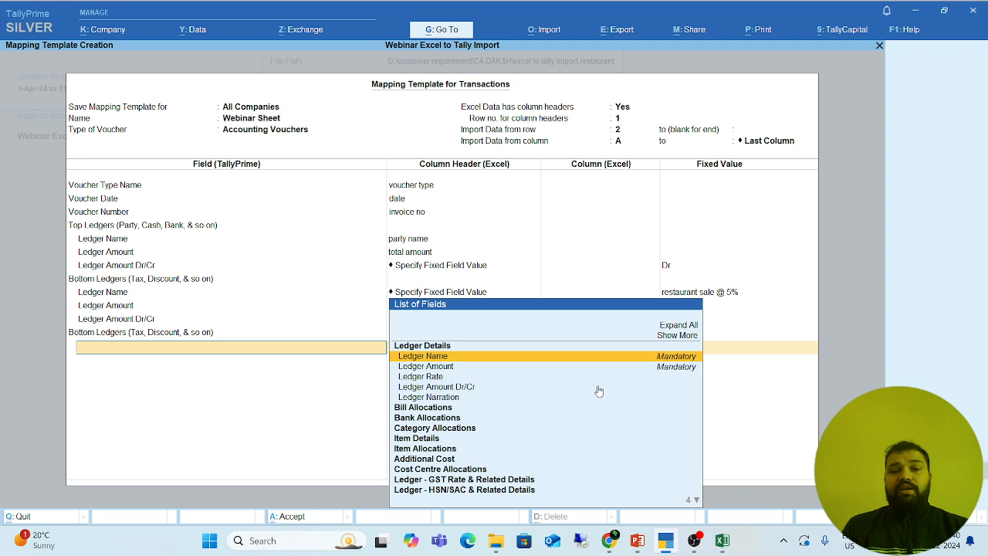
{"action": "key", "text": "Return"}
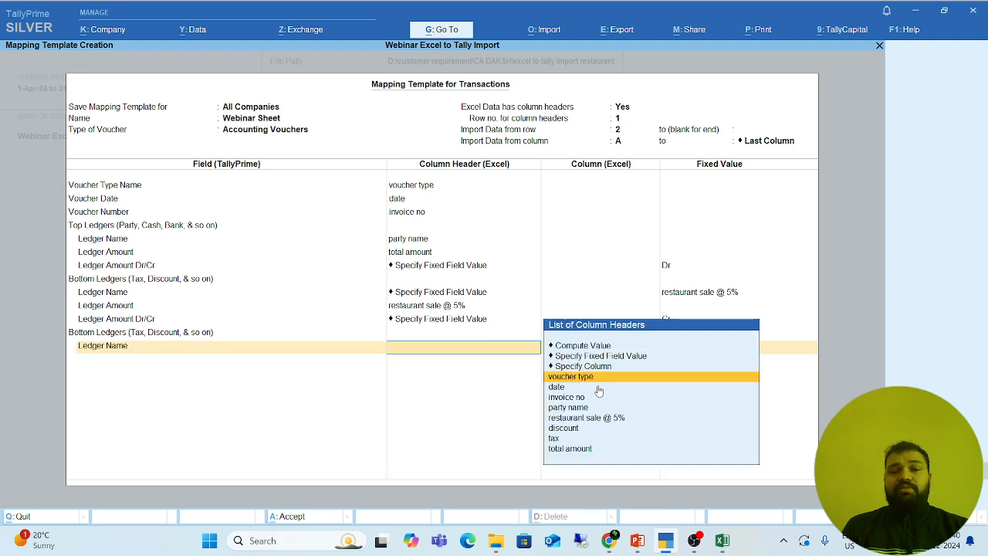
Step: Specify the Igst ledger as the fixed field value for Ledger Name in the second Bottom Ledgers group
{"action": "key", "text": "Up"}
{"action": "key", "text": "Up"}
{"action": "key", "text": "Return"}
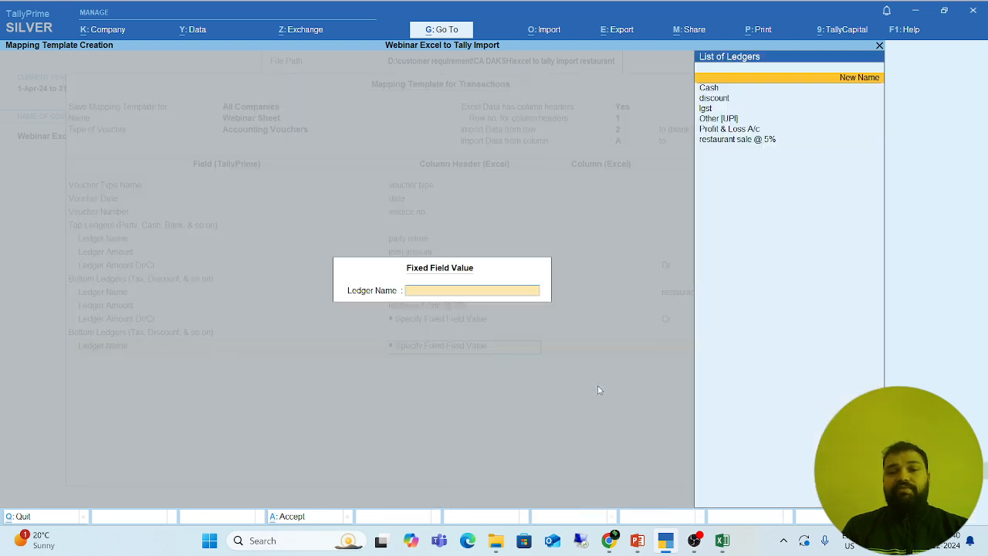
{"action": "key", "text": "Down"}
{"action": "key", "text": "Down"}
{"action": "key", "text": "Down"}
{"action": "key", "text": "Down"}
{"action": "key", "text": "Down"}
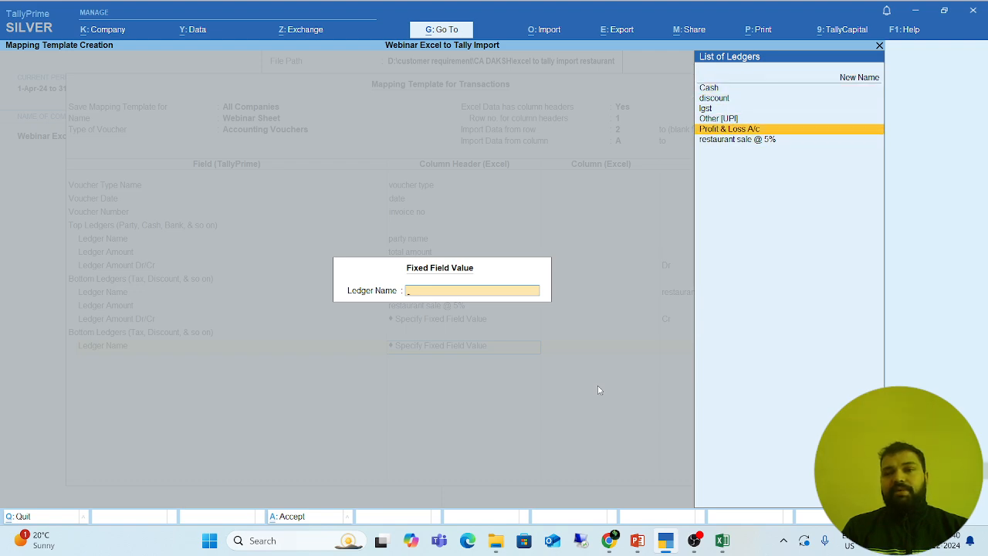
{"action": "key", "text": "Down"}
{"action": "key", "text": "Up"}
{"action": "key", "text": "Up"}
{"action": "key", "text": "Up"}
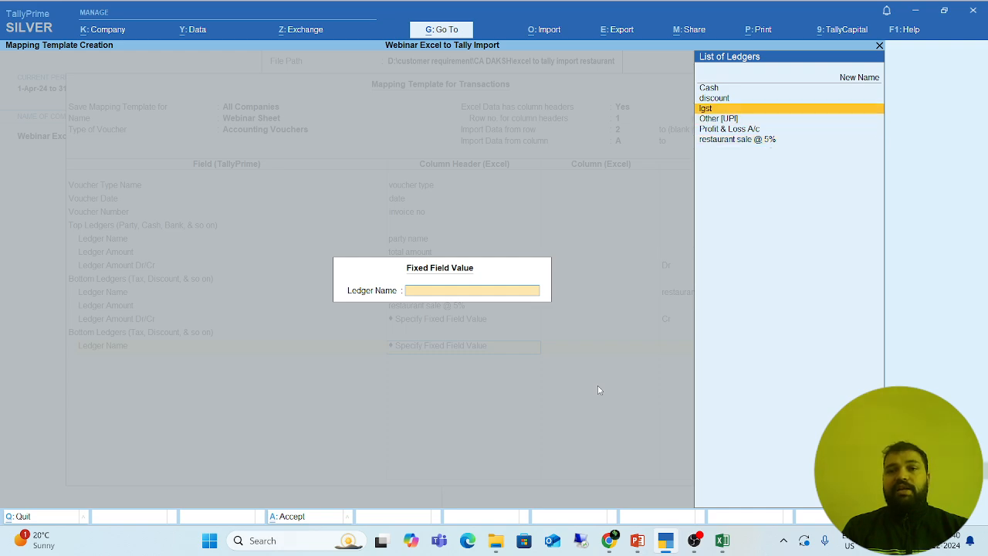
{"action": "key", "text": "Return"}
Step: Add Ledger Amount under the second Bottom Ledgers group and map it to the "tax" column header
{"action": "key", "text": "Down"}
{"action": "key", "text": "Down"}
{"action": "key", "text": "Down"}
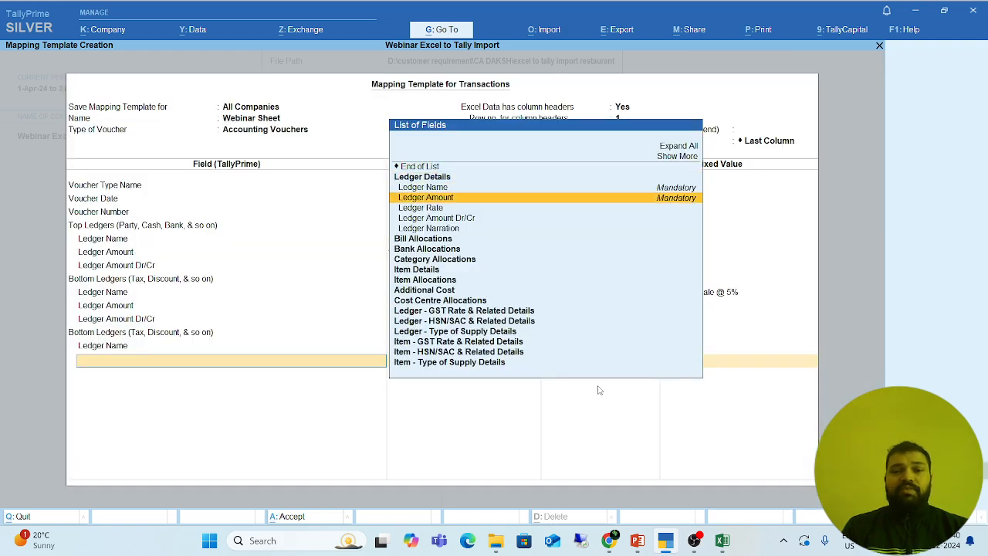
{"action": "key", "text": "Return"}
{"action": "key", "text": "Down"}
{"action": "key", "text": "Down"}
{"action": "key", "text": "Down"}
{"action": "key", "text": "Down"}
{"action": "key", "text": "Down"}
{"action": "key", "text": "Down"}
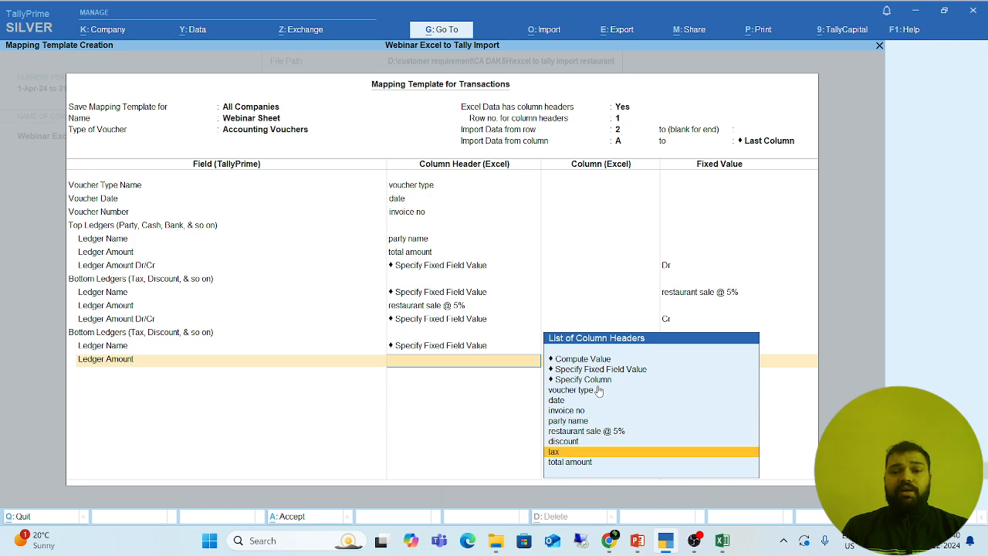
{"action": "key", "text": "Return"}
Step: Add Ledger Amount Dr/Cr to the Igst ledger and specify Cr as its fixed field value
{"action": "key", "text": "Down"}
{"action": "key", "text": "Down"}
{"action": "key", "text": "Down"}
{"action": "key", "text": "Down"}
{"action": "key", "text": "Down"}
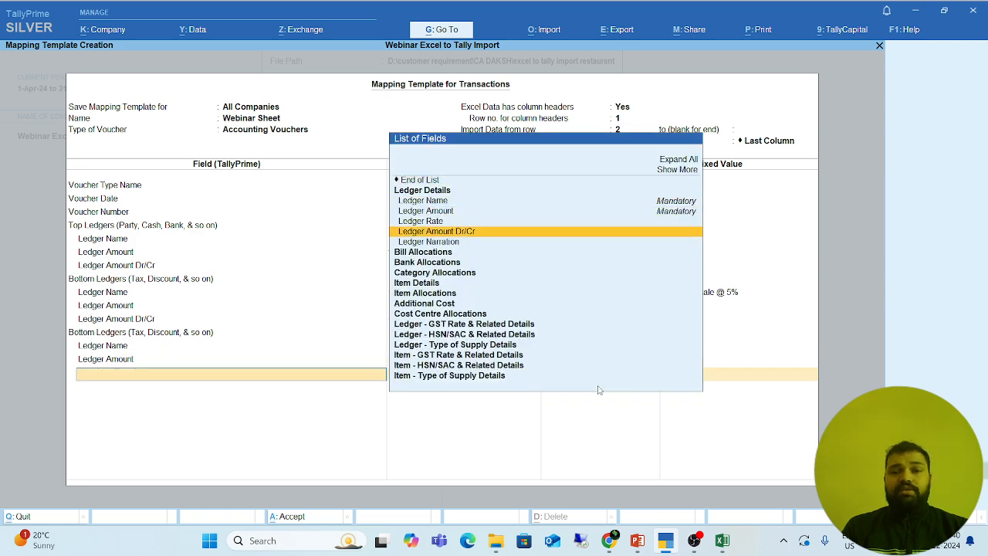
{"action": "key", "text": "Return"}
{"action": "key", "text": "Up"}
{"action": "key", "text": "Up"}
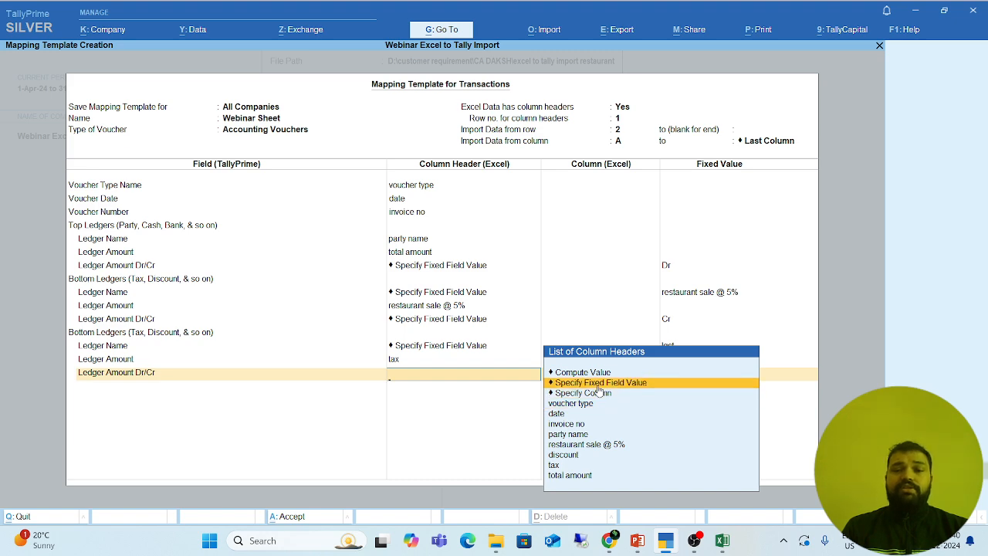
{"action": "key", "text": "Return"}
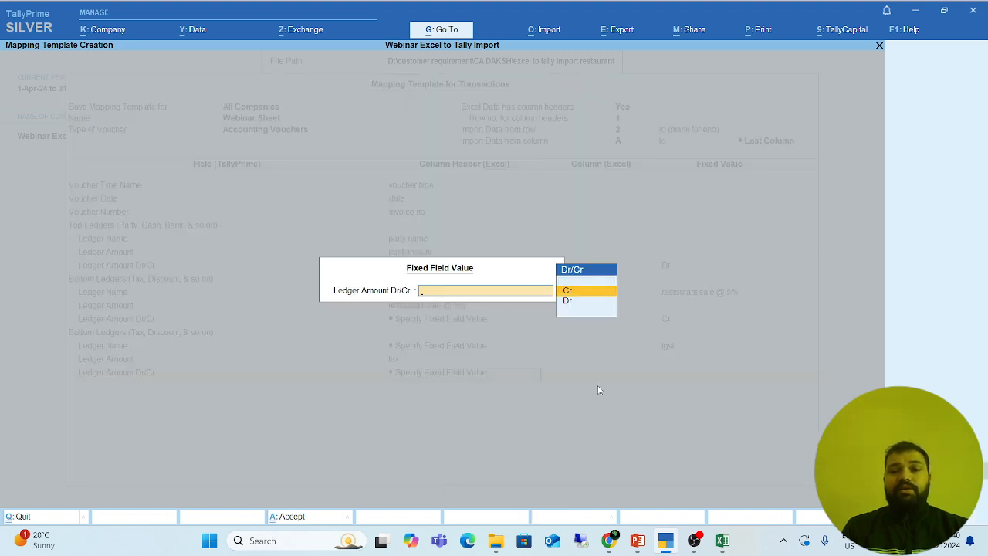
{"action": "key", "text": "Return"}
Step: End the Igst ledger's field list and add a third Bottom Ledgers (Tax, Discount, & so on) group to the template
{"action": "key", "text": "Return"}
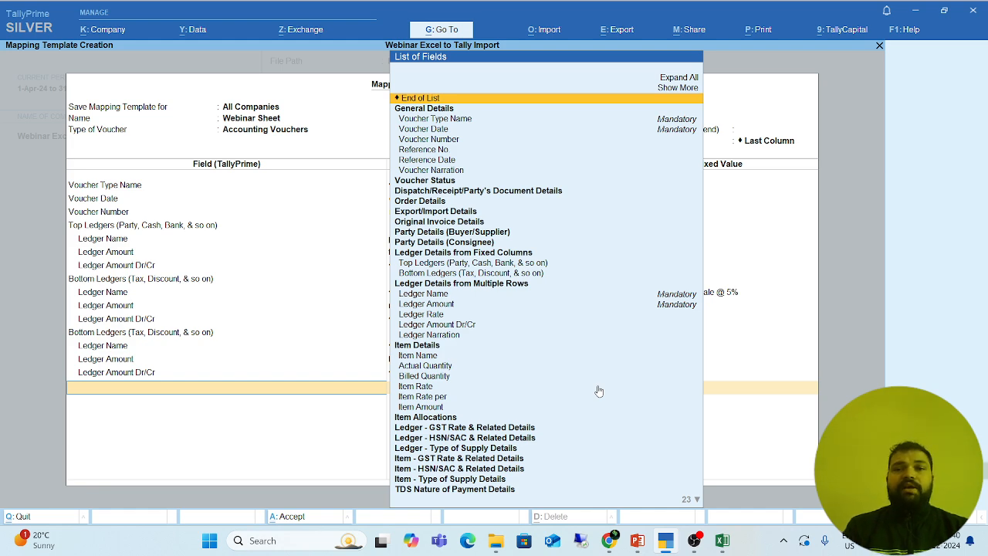
{"action": "type", "text": "Bott"}
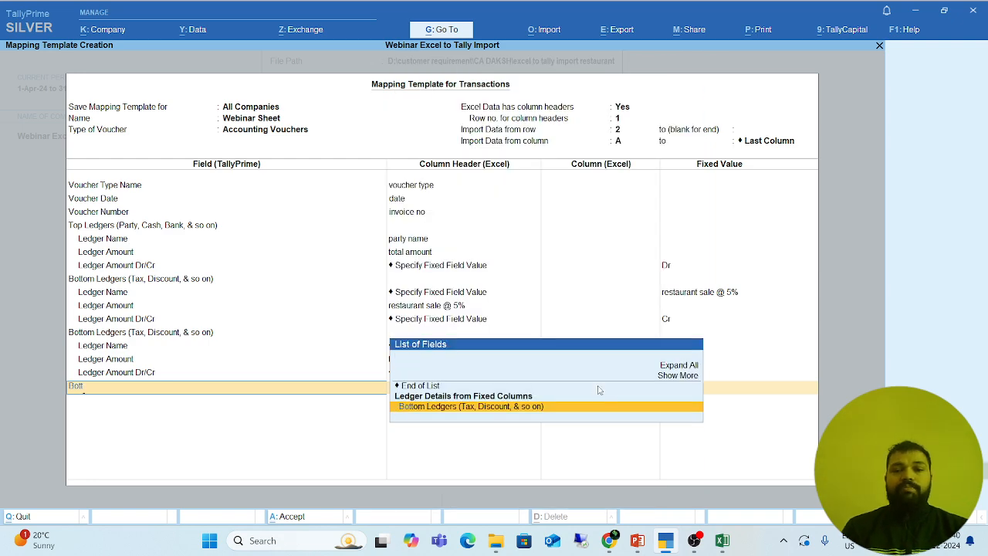
{"action": "key", "text": "Return"}
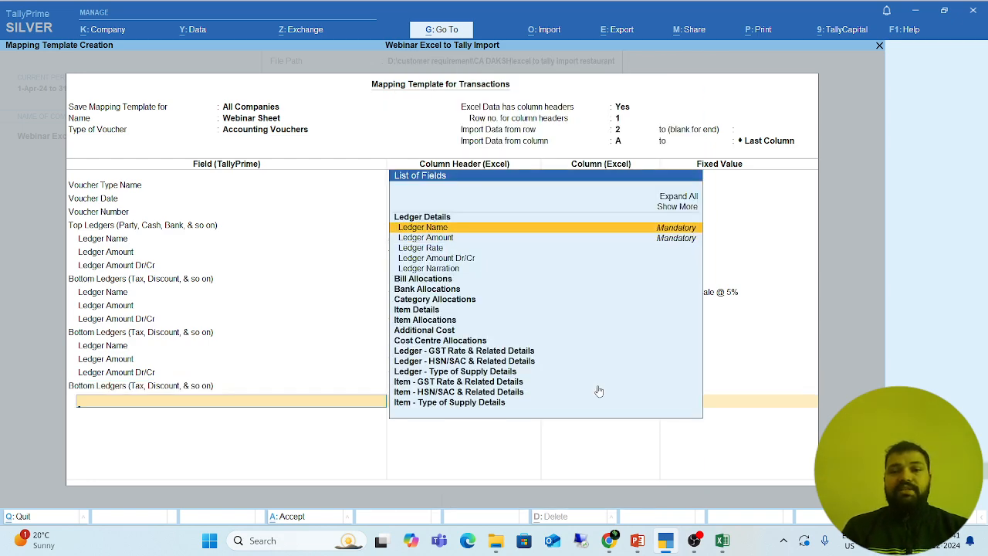
Step: Add Ledger Name under the third Bottom Ledgers group and specify the discount ledger as its fixed field value
{"action": "key", "text": "Return"}
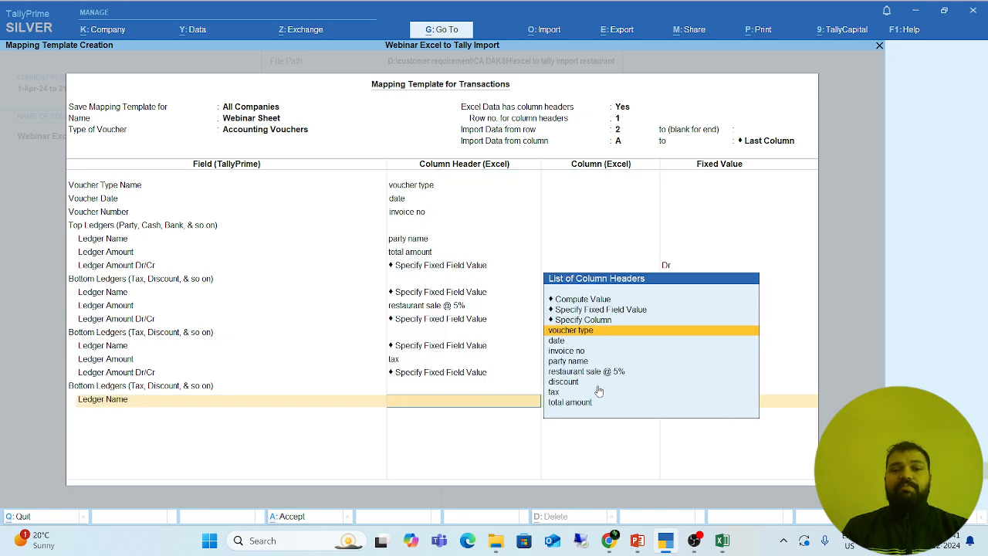
{"action": "key", "text": "Up"}
{"action": "key", "text": "Up"}
{"action": "key", "text": "Return"}
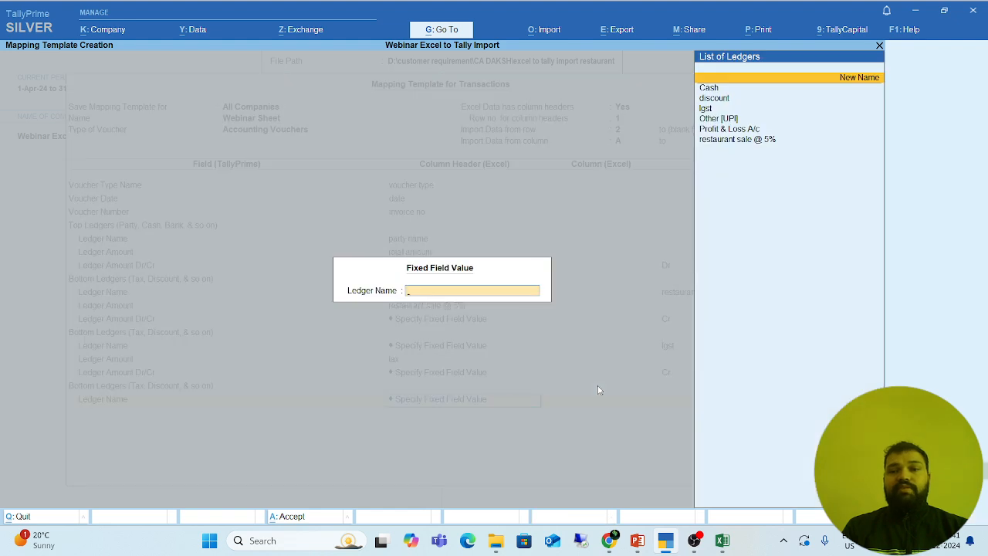
{"action": "key", "text": "Down"}
{"action": "key", "text": "Down"}
{"action": "key", "text": "Return"}
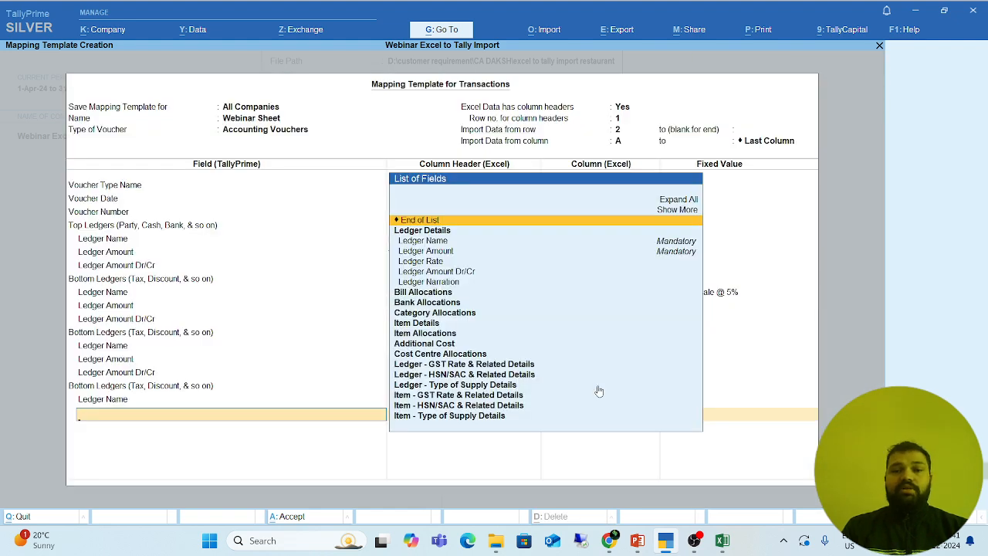
Step: Add Ledger Amount under the third Bottom Ledgers group and map it to the "discount" column header
{"action": "key", "text": "Down"}
{"action": "key", "text": "Down"}
{"action": "key", "text": "Return"}
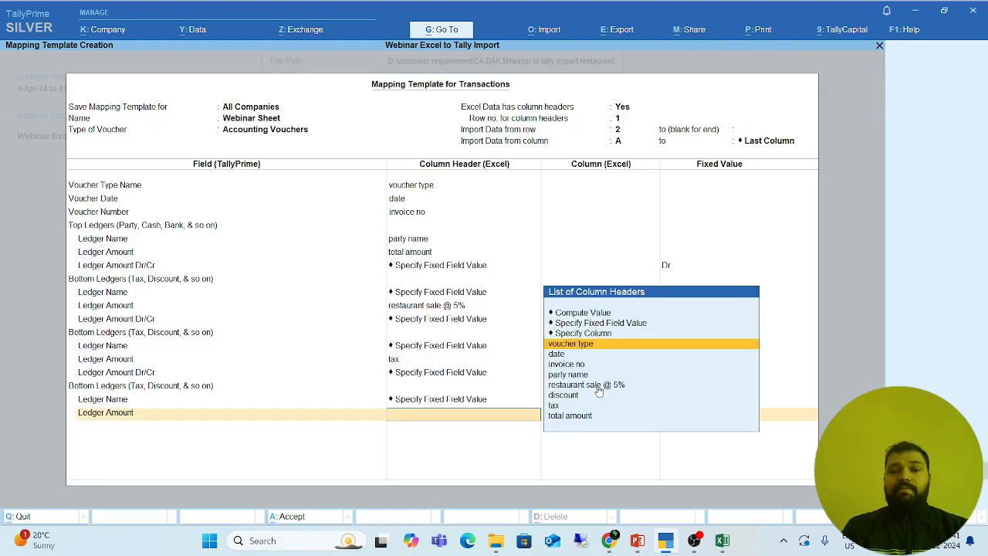
{"action": "key", "text": "Down"}
{"action": "key", "text": "Down"}
{"action": "key", "text": "Down"}
{"action": "key", "text": "Down"}
{"action": "key", "text": "Down"}
{"action": "key", "text": "Return"}
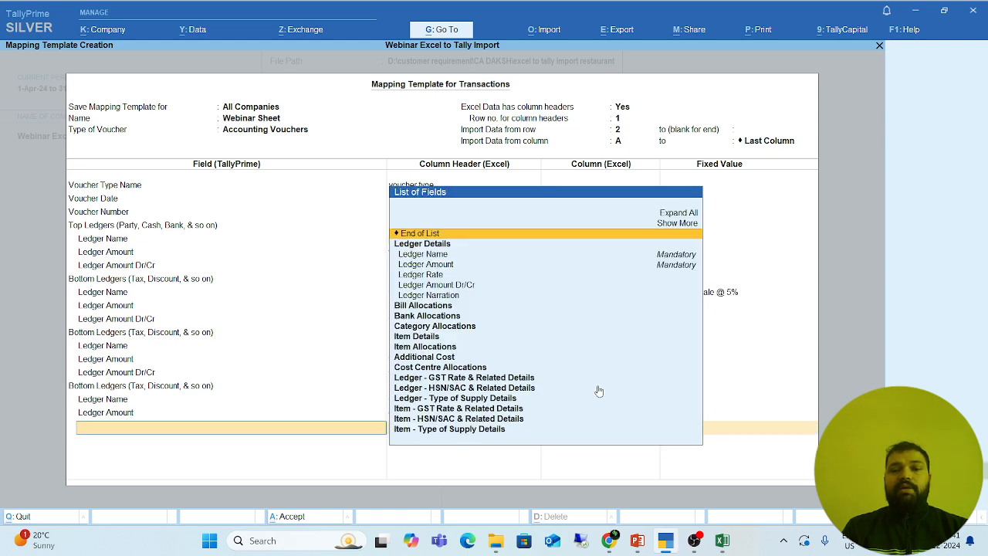
Step: Add Ledger Amount Dr/Cr to the discount ledger and specify Dr as its fixed field value
{"action": "key", "text": "Down"}
{"action": "key", "text": "Down"}
{"action": "key", "text": "Down"}
{"action": "key", "text": "Down"}
{"action": "key", "text": "Down"}
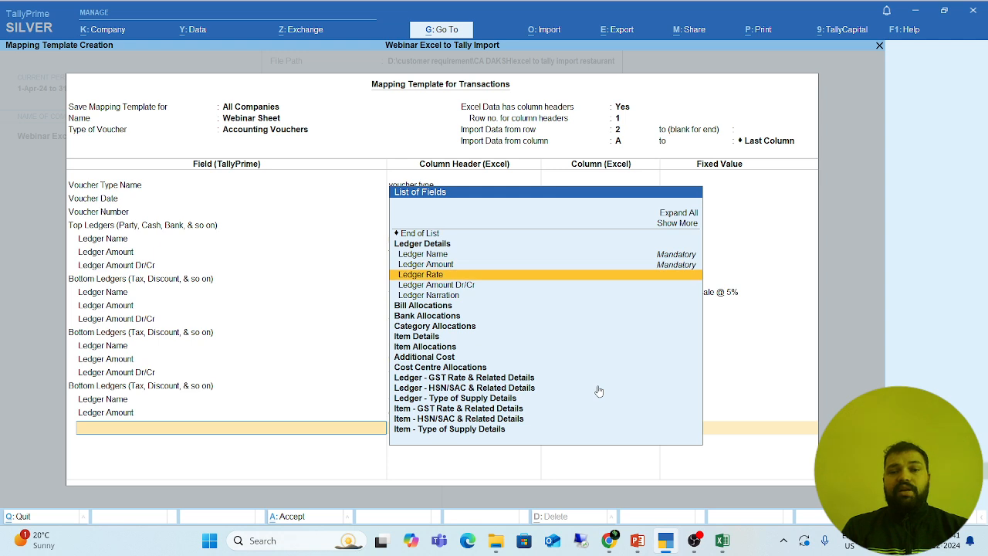
{"action": "key", "text": "Return"}
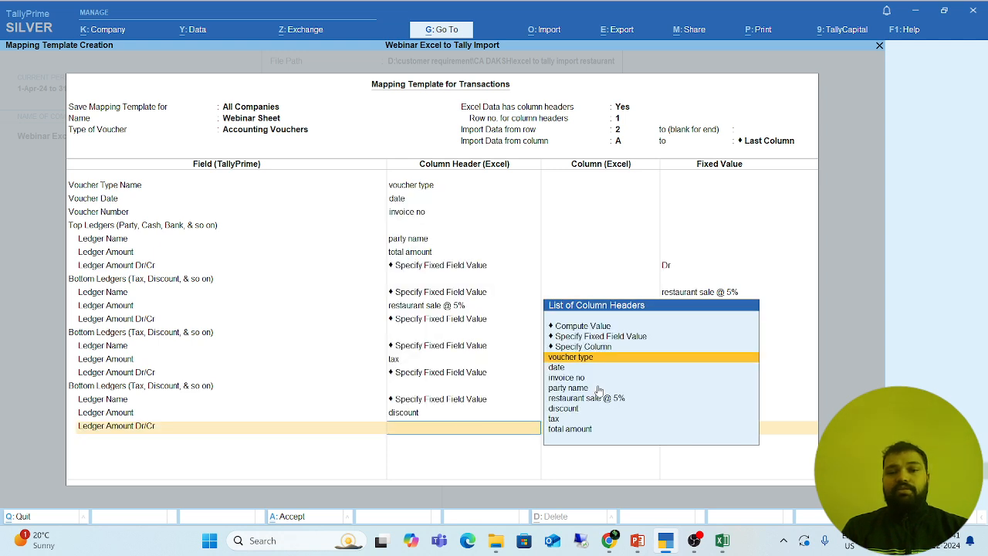
{"action": "key", "text": "Up"}
{"action": "key", "text": "Up"}
{"action": "key", "text": "Return"}
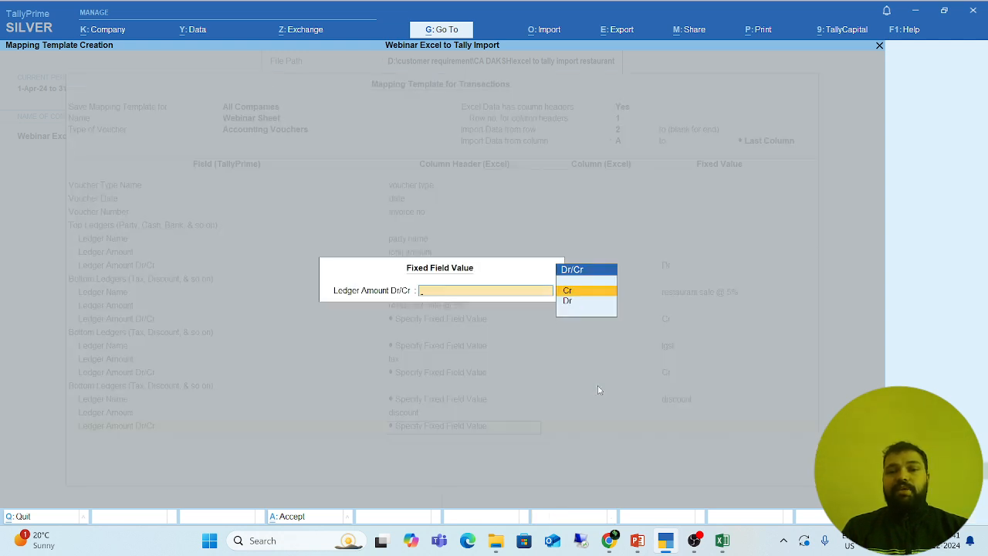
{"action": "key", "text": "Down"}
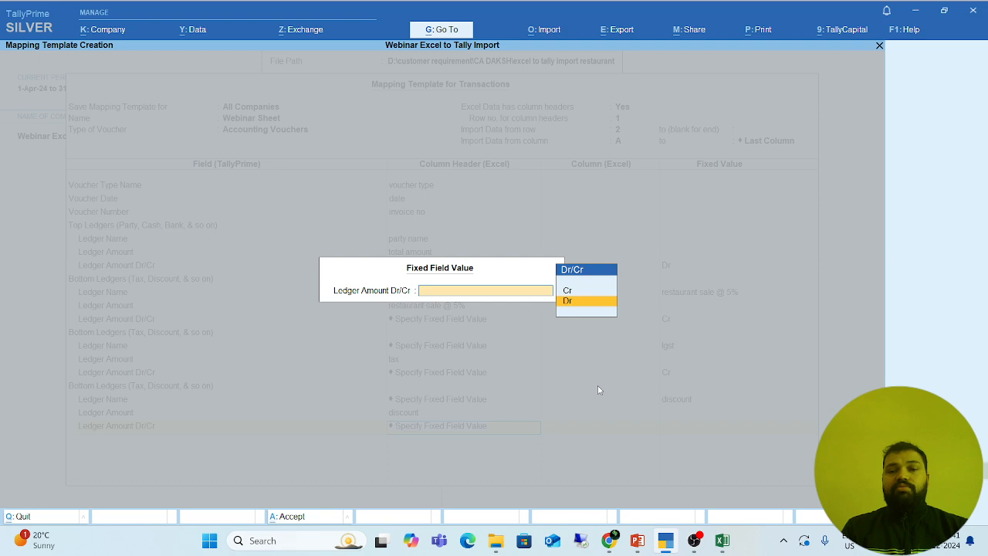
{"action": "key", "text": "Return"}
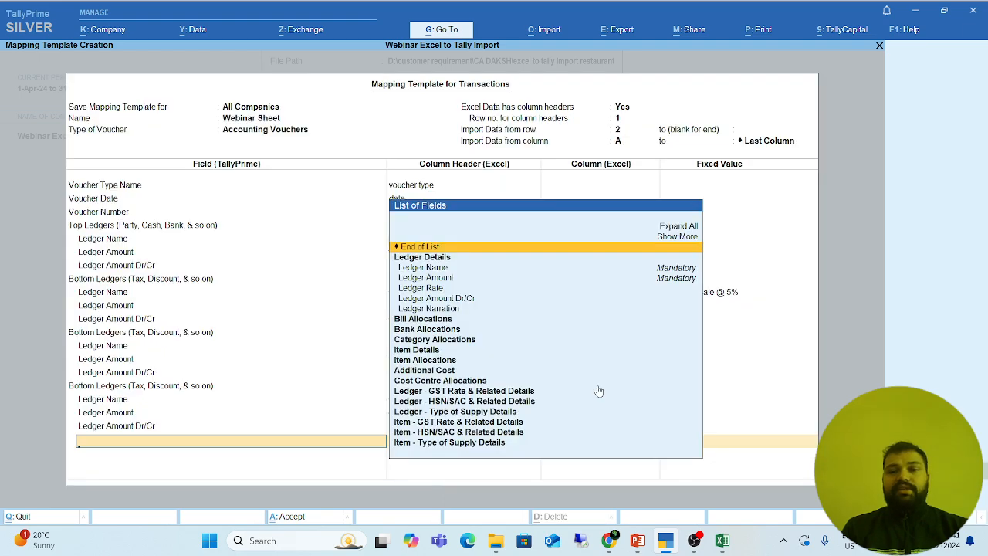
Step: End the discount ledger's field list and the template's field list, and save the Webinar Sheet mapping template
{"action": "key", "text": "Return"}
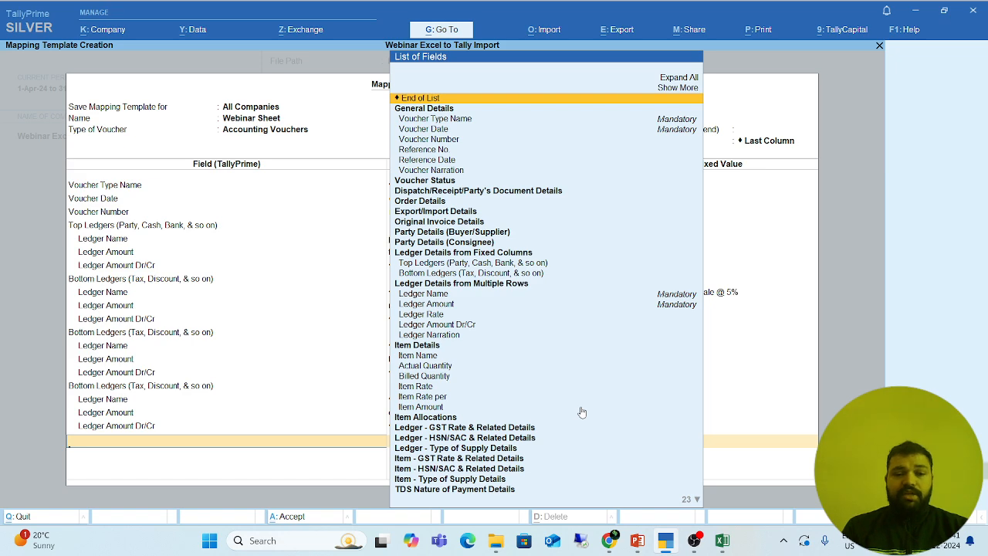
{"action": "key", "text": "Return"}
{"action": "key", "text": "Return"}
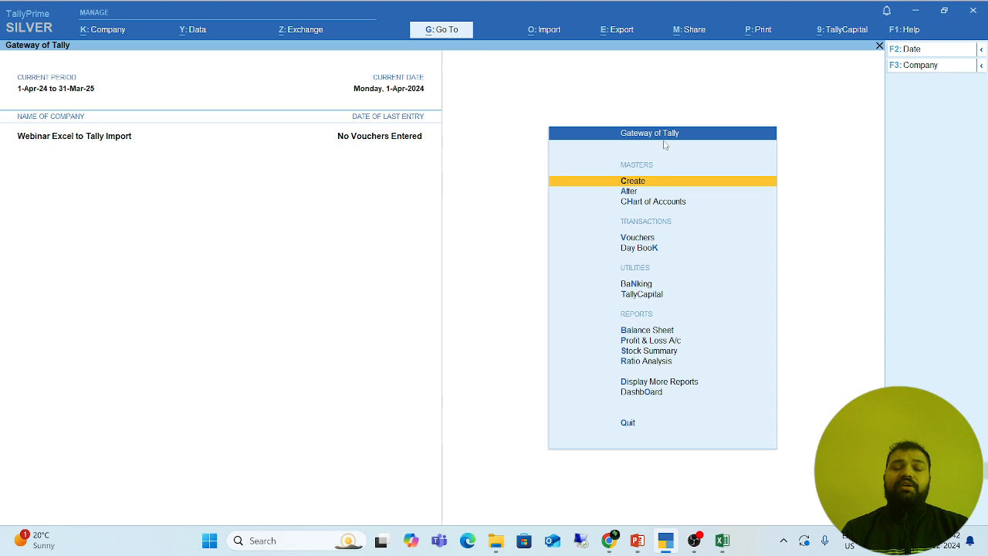
Step: Start an import of transactions into the company from the Gateway of Tally
{"action": "left_click", "coordinate": [544, 31]}
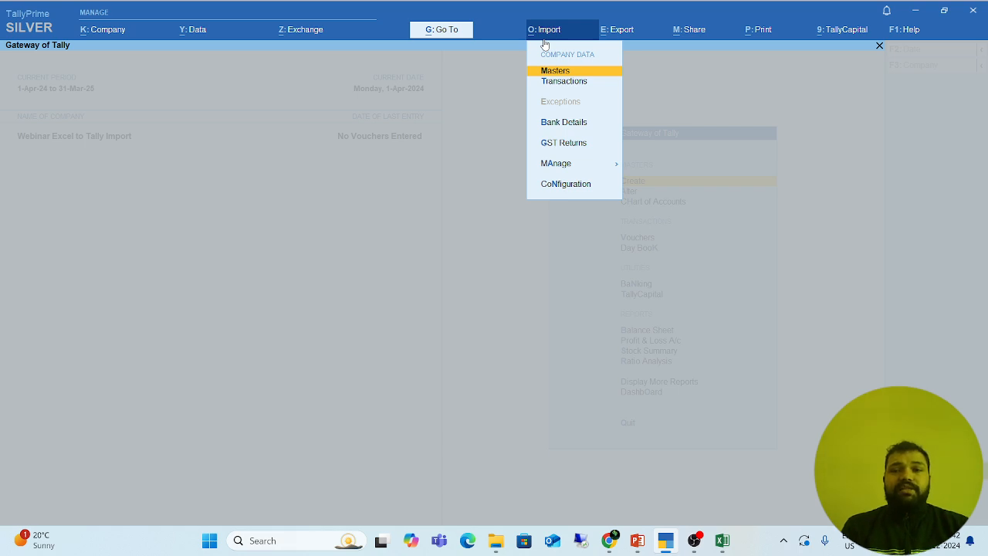
{"action": "key", "text": "Down"}
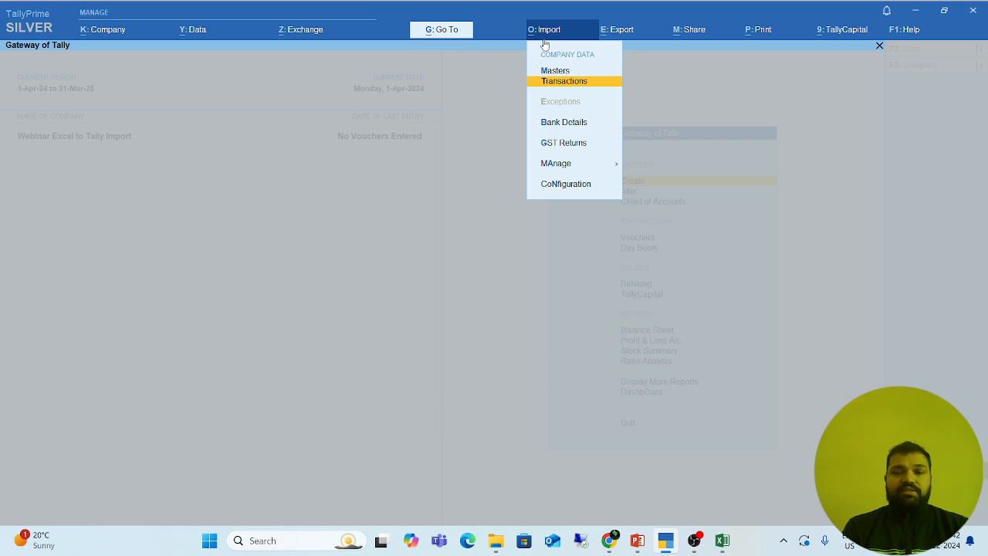
{"action": "key", "text": "Return"}
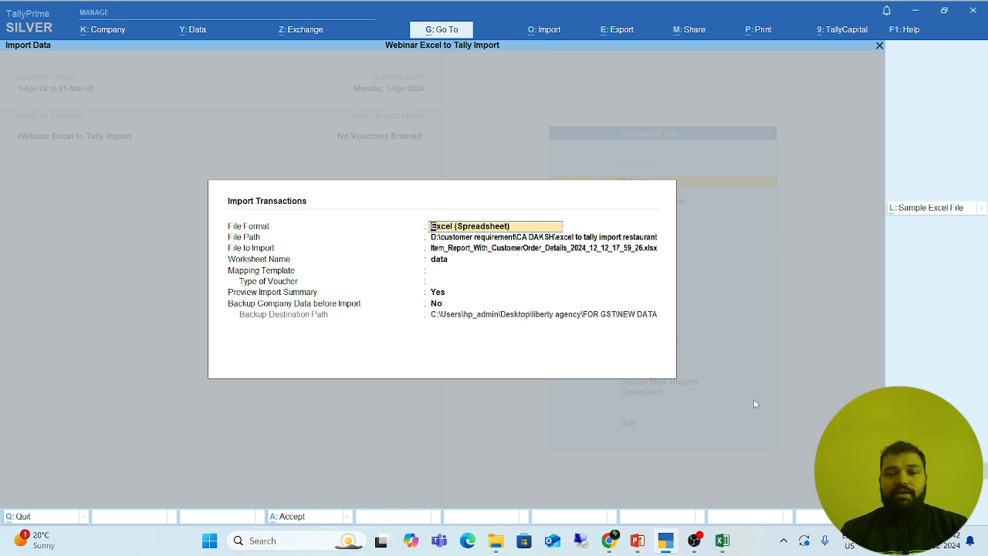
Step: Switch to Excel, close the Item_Report_With_CustomerOrder_Details workbook, and return to the Import Transactions form's File Format in TallyPrime
{"action": "left_click", "coordinate": [722, 540]}
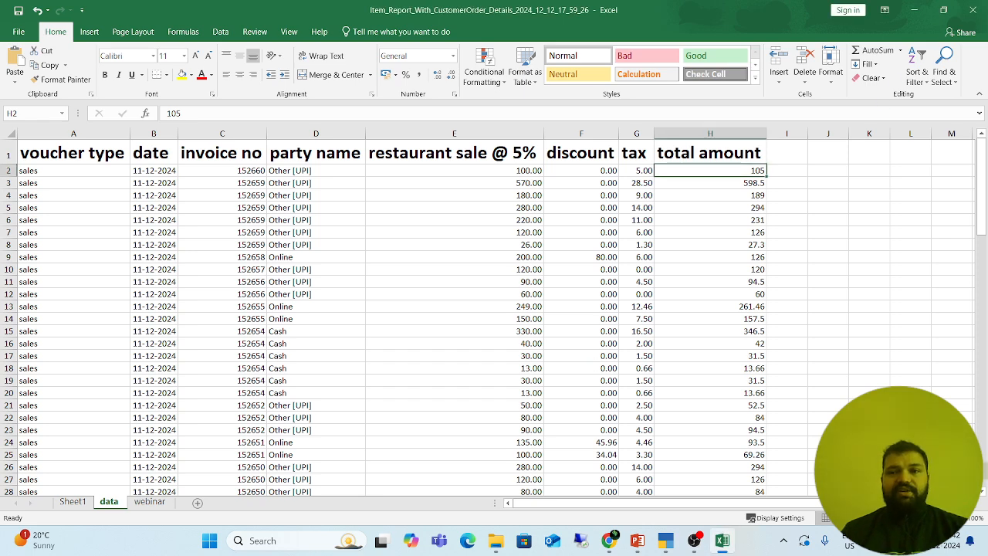
{"action": "left_click", "coordinate": [972, 10]}
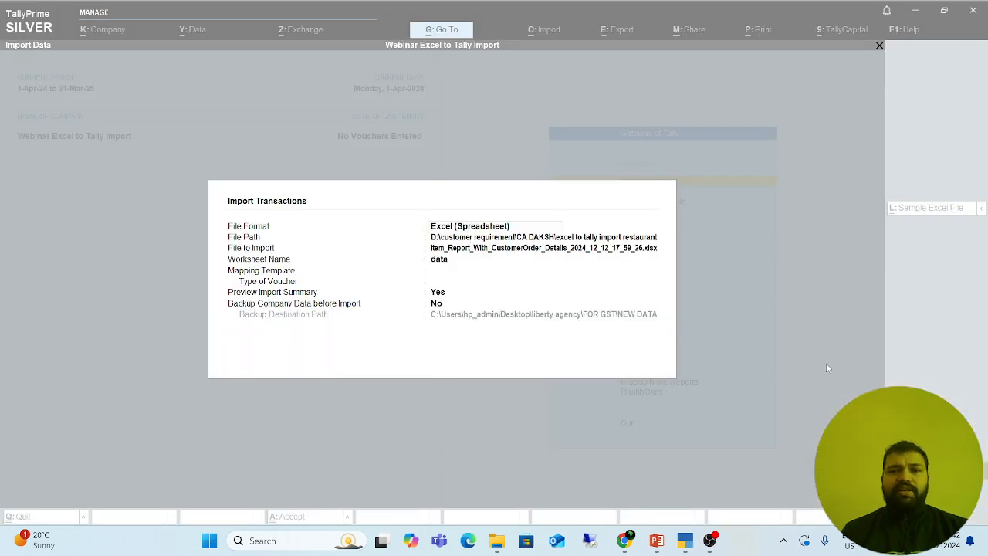
{"action": "left_click", "coordinate": [452, 229]}
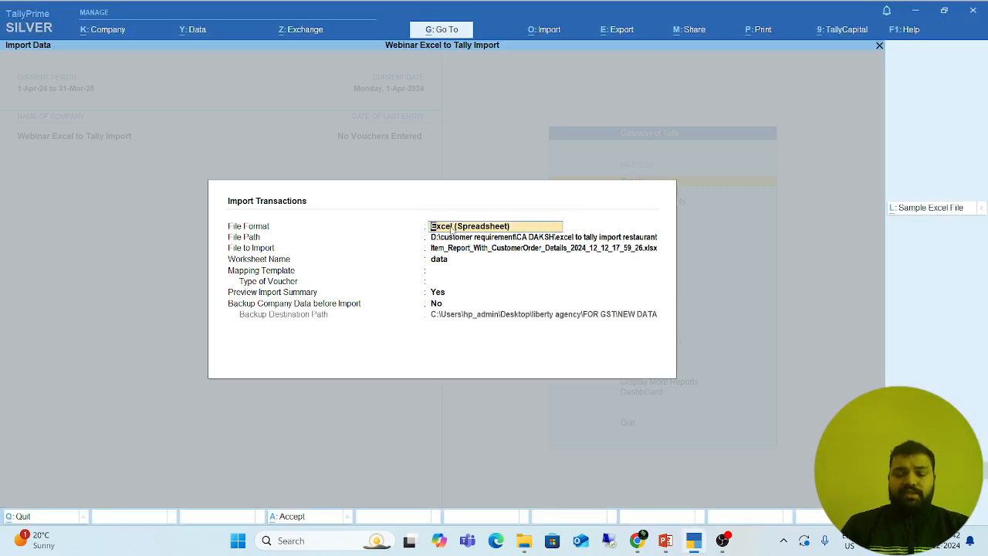
Step: Accept Excel (Spreadsheet) format, choose Item_Report_With_CustomerOrder_Details_2024_12_12_17_59_26.xlsx as the file to import, and select its "data" worksheet
{"action": "key", "text": "Return"}
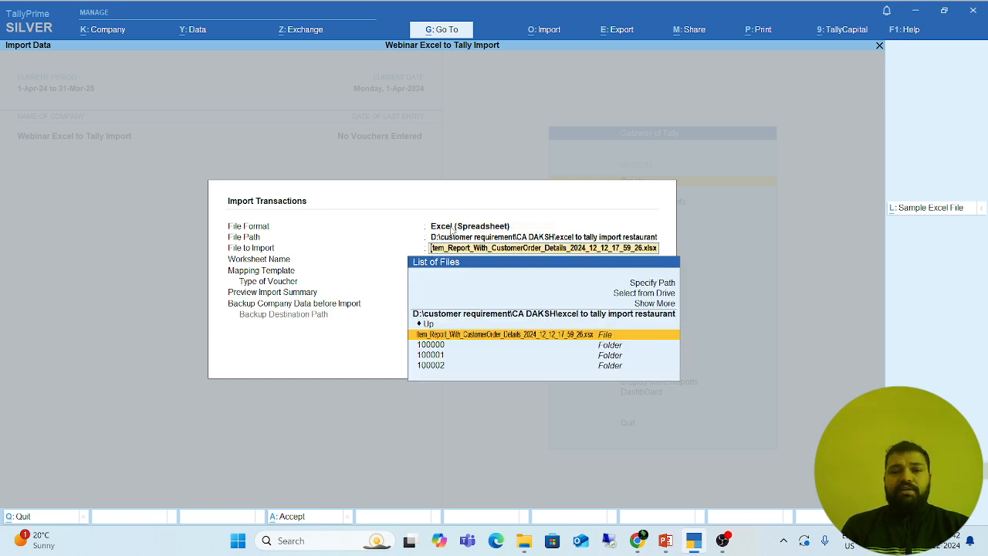
{"action": "key", "text": "Return"}
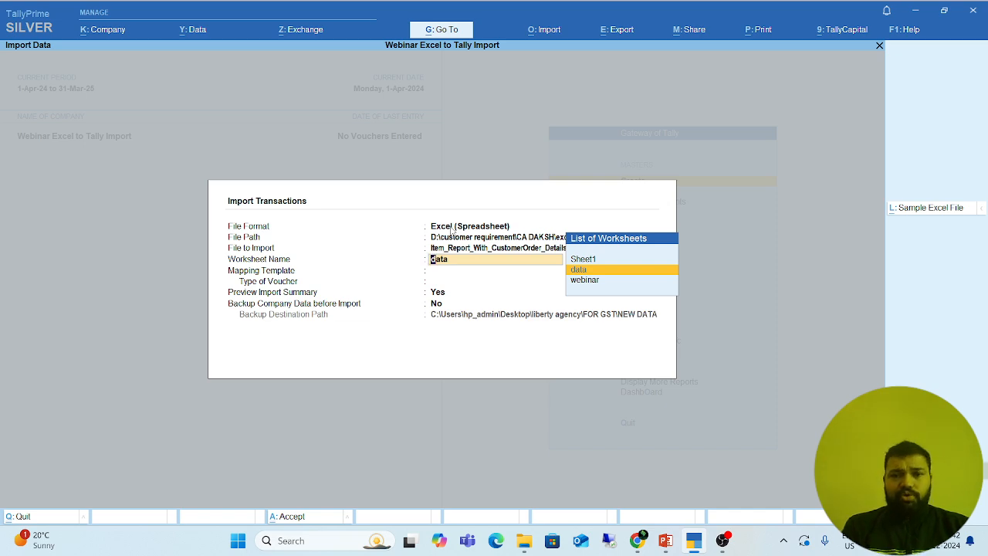
{"action": "key", "text": "Up"}
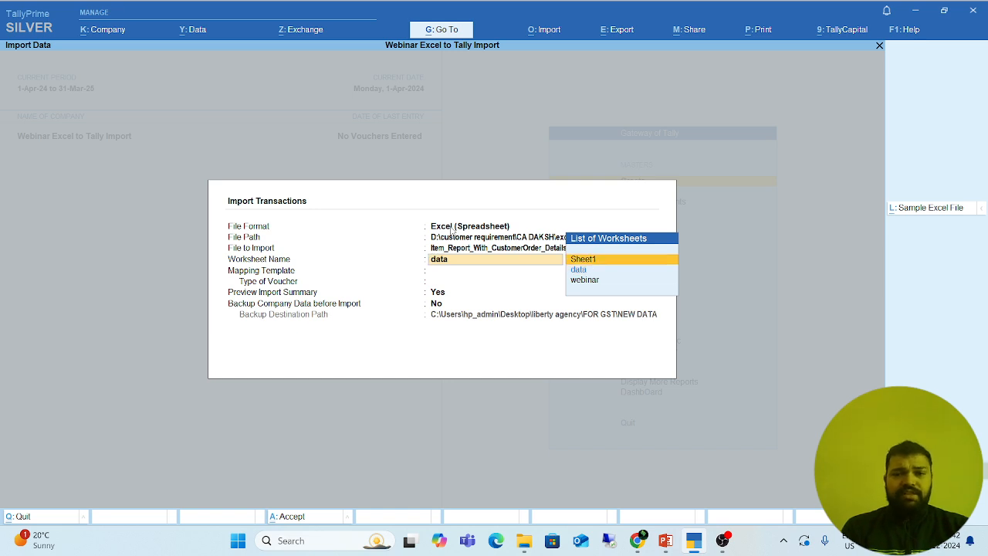
{"action": "key", "text": "Down"}
{"action": "key", "text": "Down"}
{"action": "key", "text": "Up"}
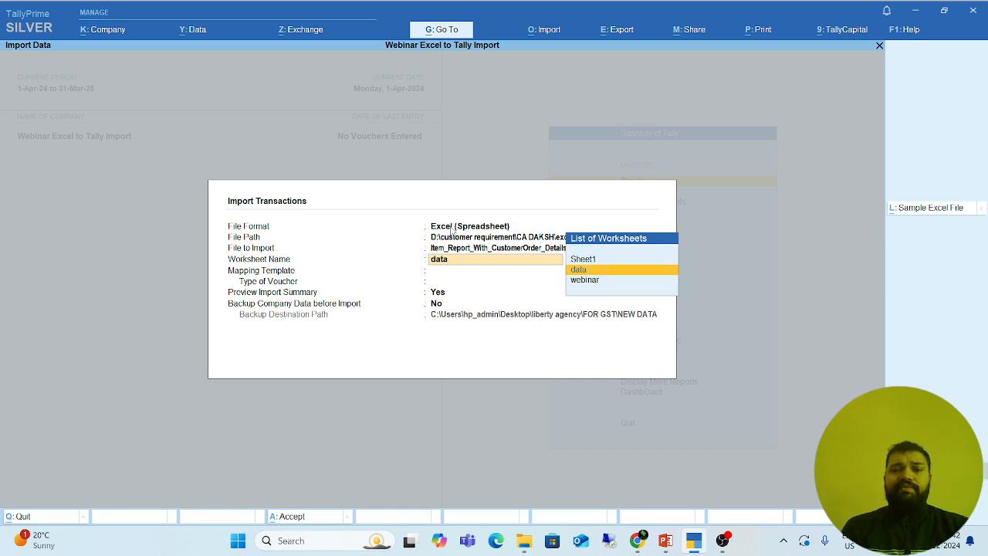
{"action": "key", "text": "Return"}
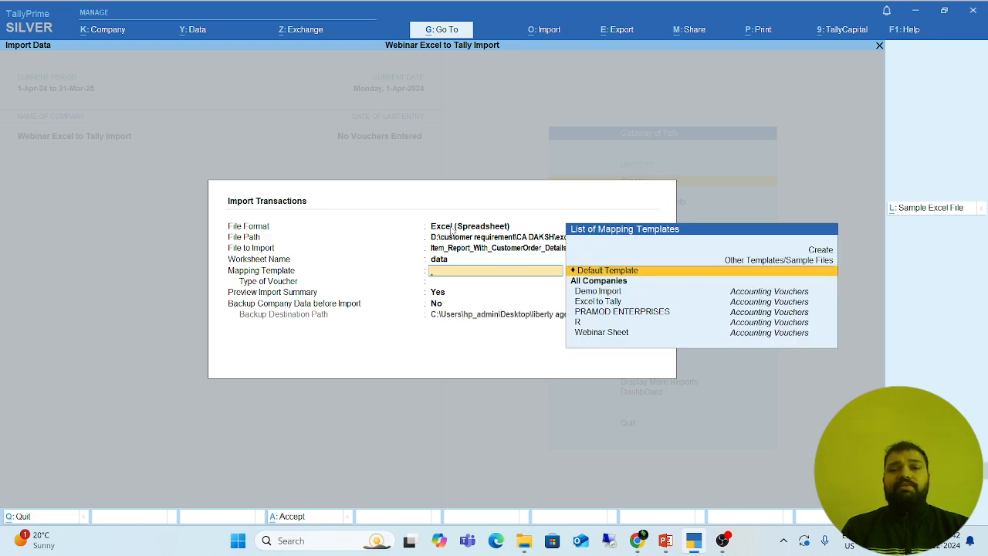
Step: Select the Webinar Sheet mapping template and open the import summary preview, with Preview Import Summary at Yes and company backup at No
{"action": "key", "text": "Down"}
{"action": "key", "text": "Down"}
{"action": "key", "text": "Down"}
{"action": "key", "text": "Down"}
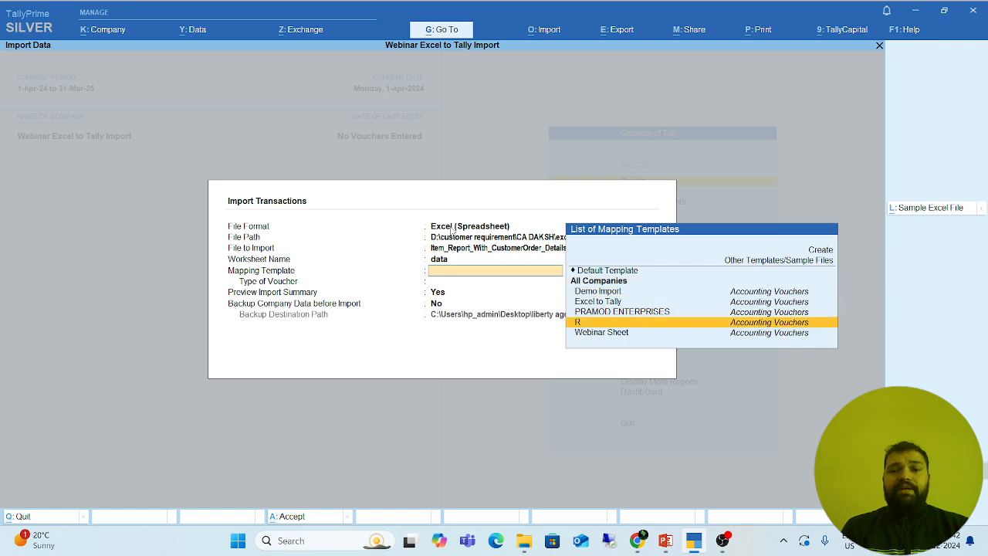
{"action": "key", "text": "Down"}
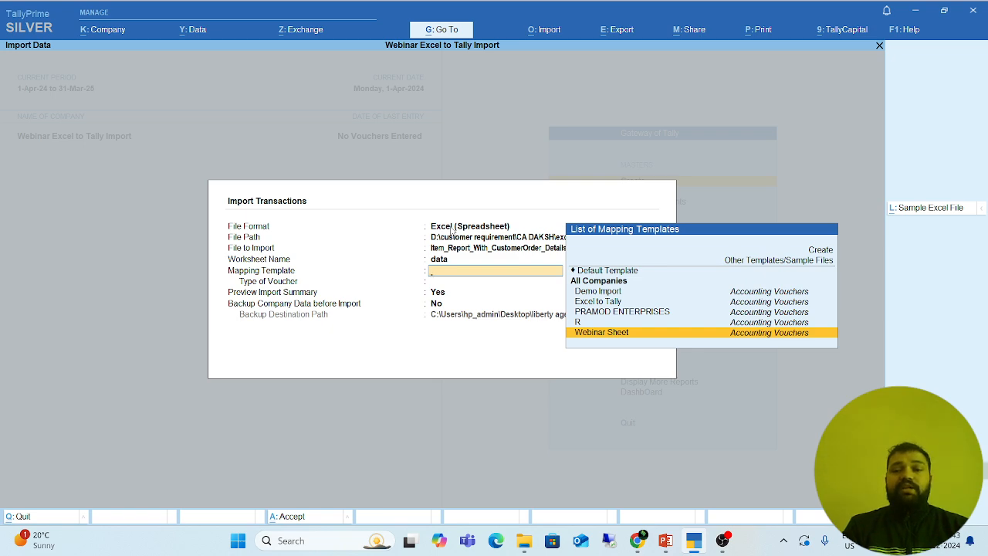
{"action": "key", "text": "Up"}
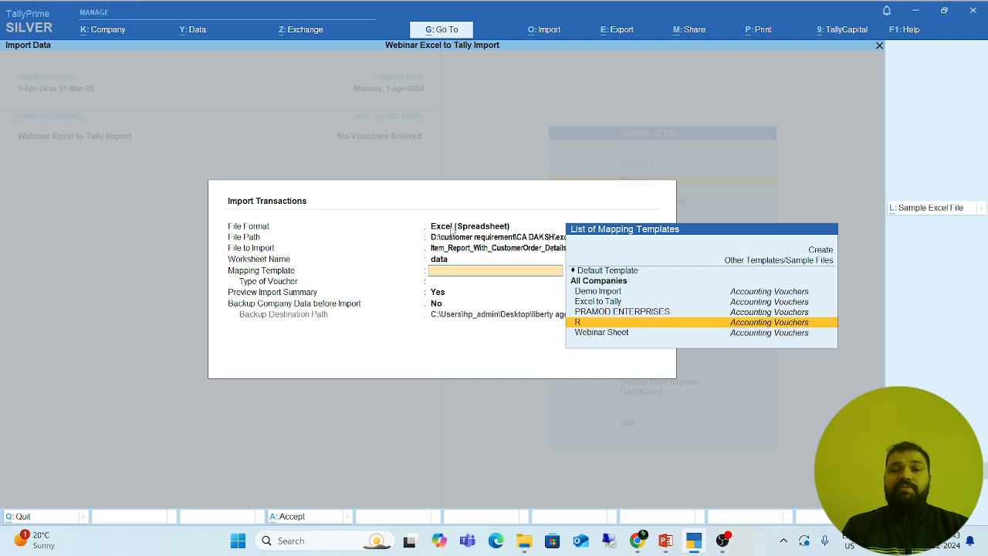
{"action": "key", "text": "Down"}
{"action": "key", "text": "Return"}
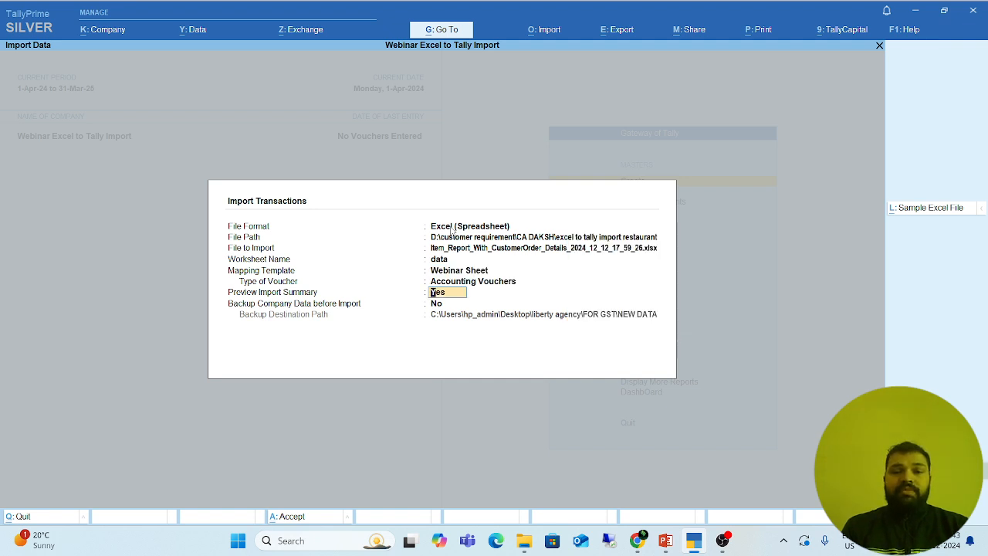
{"action": "key", "text": "Return"}
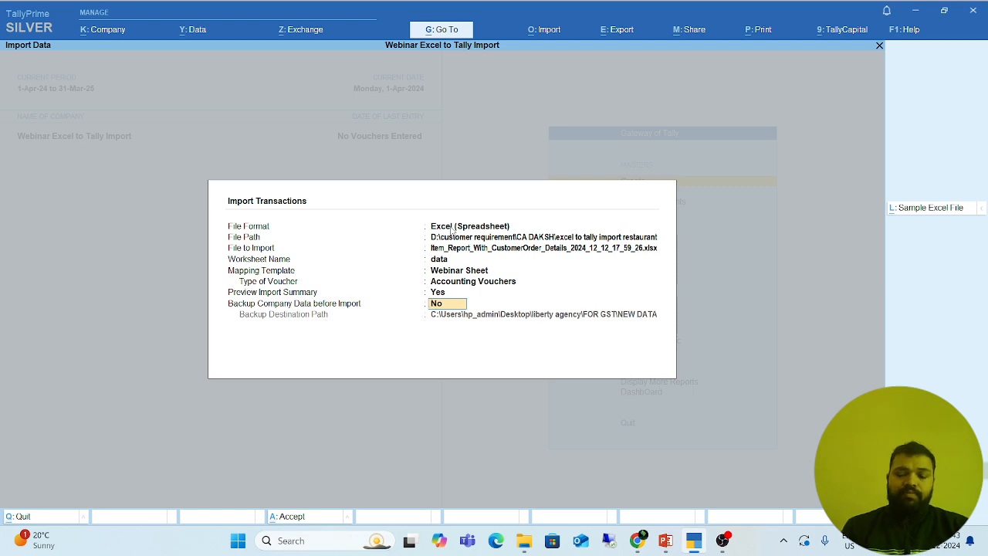
{"action": "key", "text": "Return"}
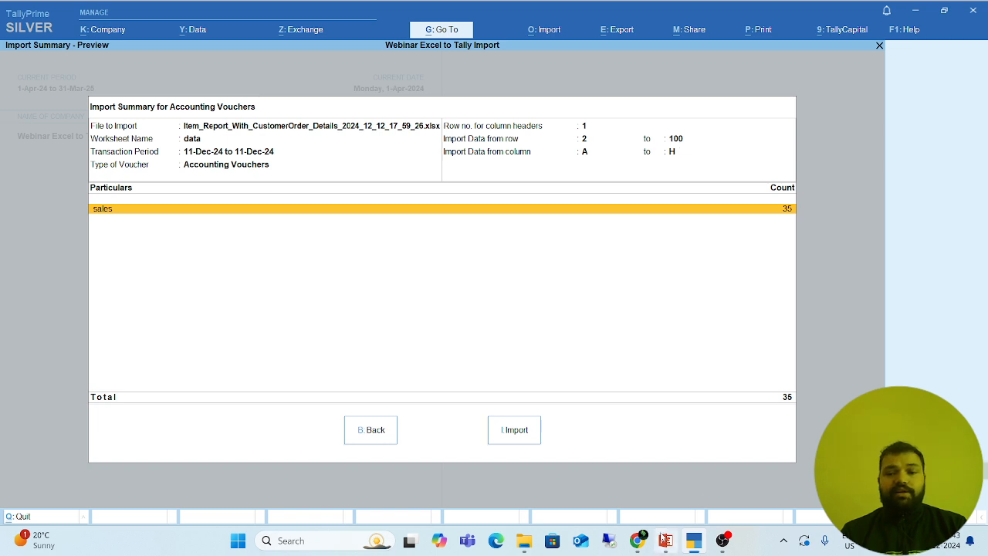
Step: Switch to File Explorer and reopen the Item_Report_With_CustomerOrder_Details workbook from the "excel to tally import restaurant" folder
{"action": "mouse_move", "coordinate": [665, 538]}
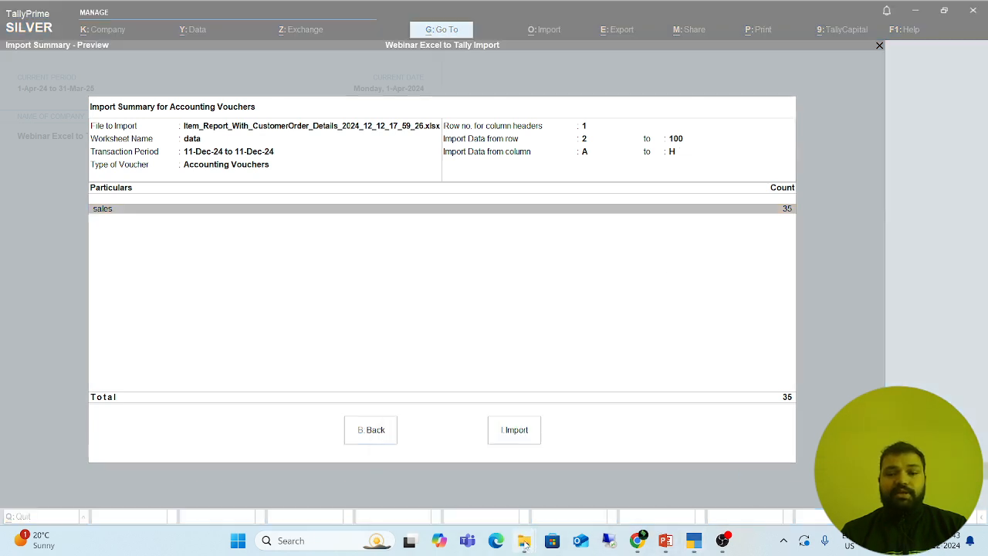
{"action": "mouse_move", "coordinate": [524, 541]}
{"action": "left_click", "coordinate": [469, 462]}
{"action": "left_click", "coordinate": [166, 260]}
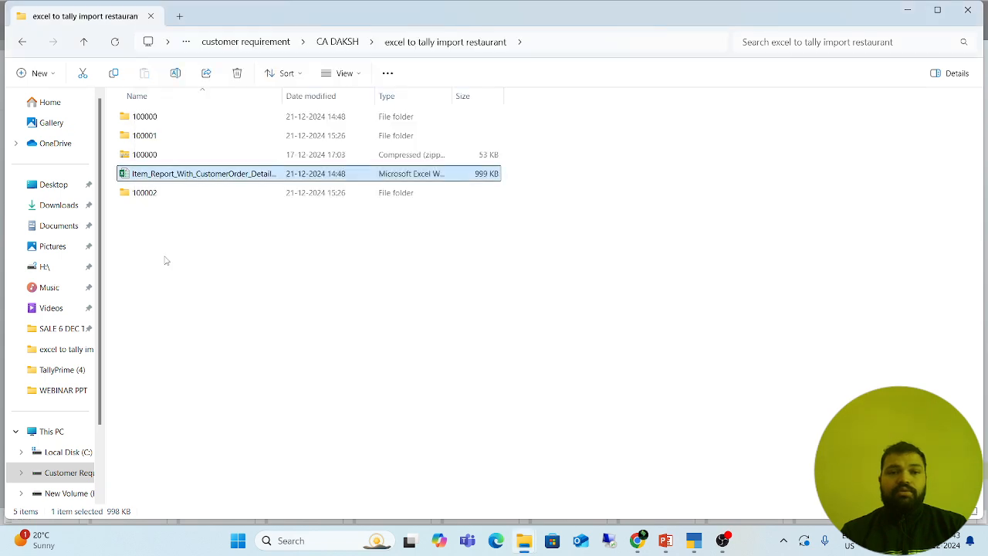
{"action": "double_click", "coordinate": [164, 174]}
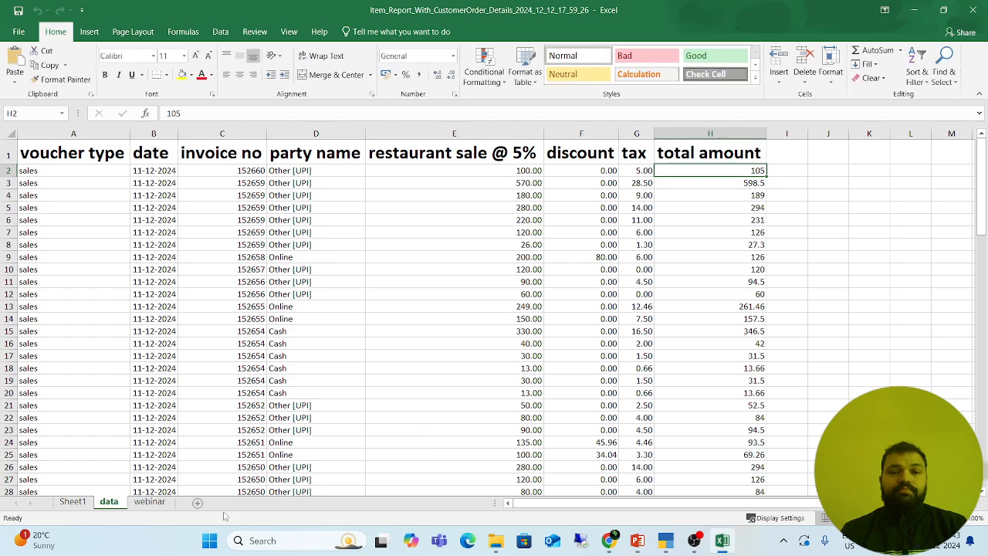
Step: Check the last filled row of the "data" worksheet against the row range in the import summary
{"action": "scroll", "coordinate": [142, 398], "scroll_direction": "down", "scroll_amount": 18}
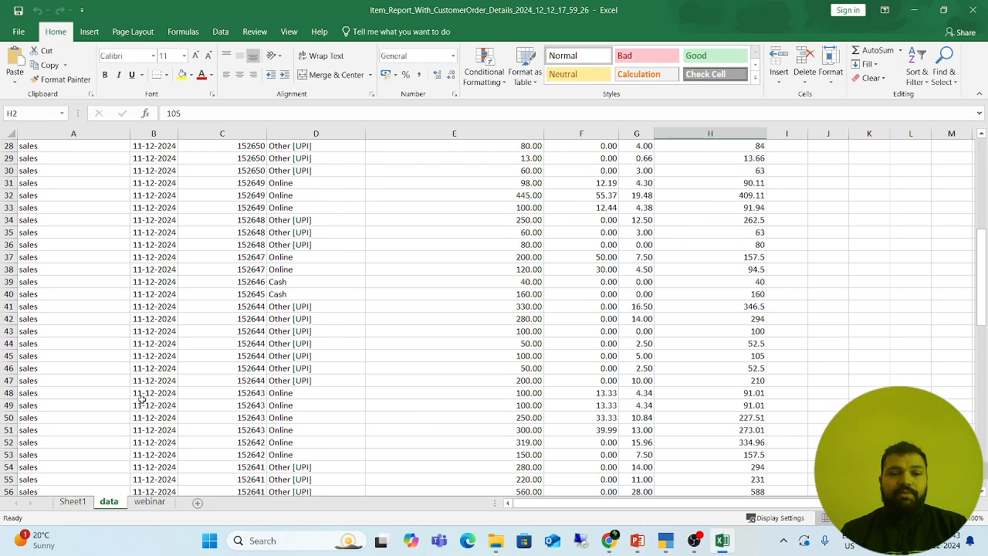
{"action": "scroll", "coordinate": [141, 399], "scroll_direction": "down", "scroll_amount": 9}
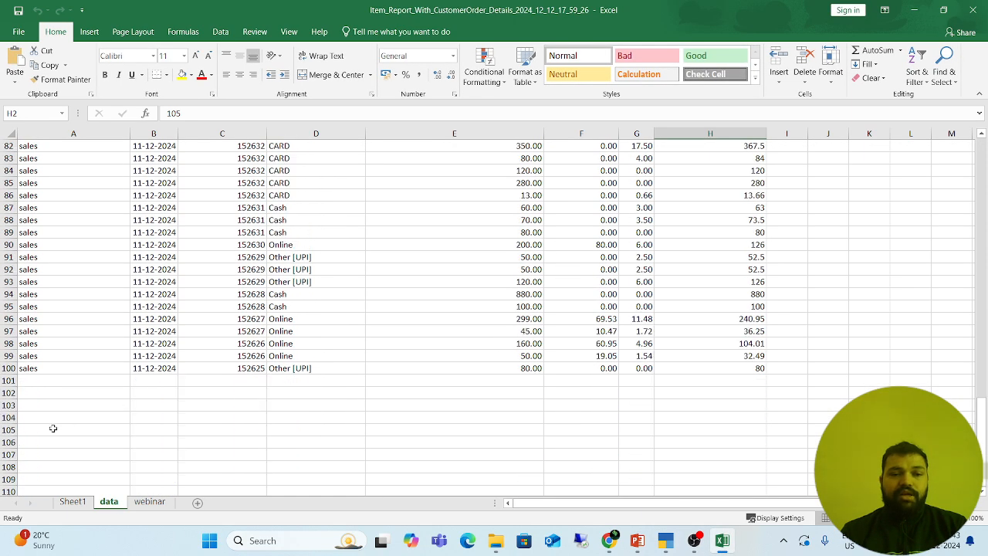
{"action": "left_click", "coordinate": [8, 307]}
{"action": "left_click", "coordinate": [9, 368]}
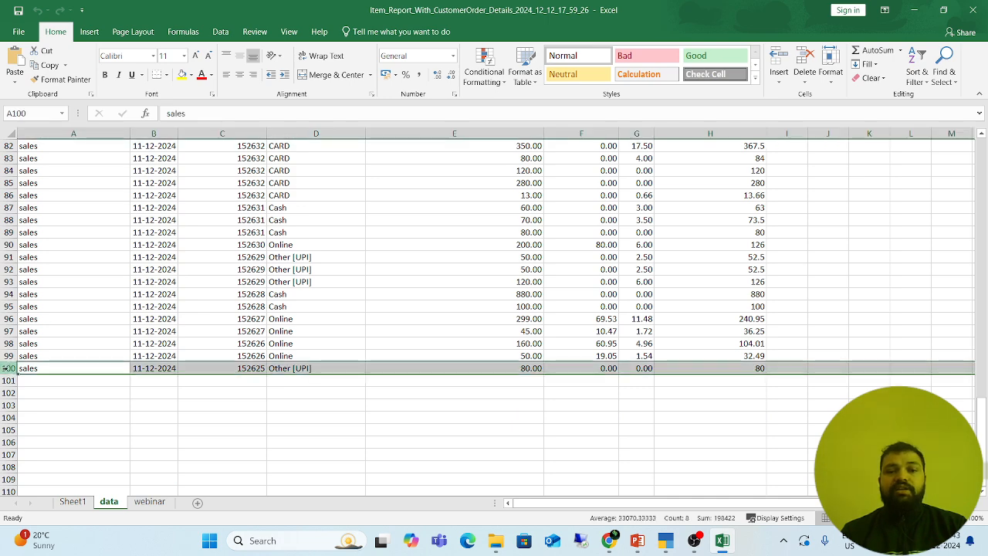
Step: Compare the sales voucher count in the import summary with the repeated invoice numbers on the "data" worksheet
{"action": "left_click", "coordinate": [665, 540]}
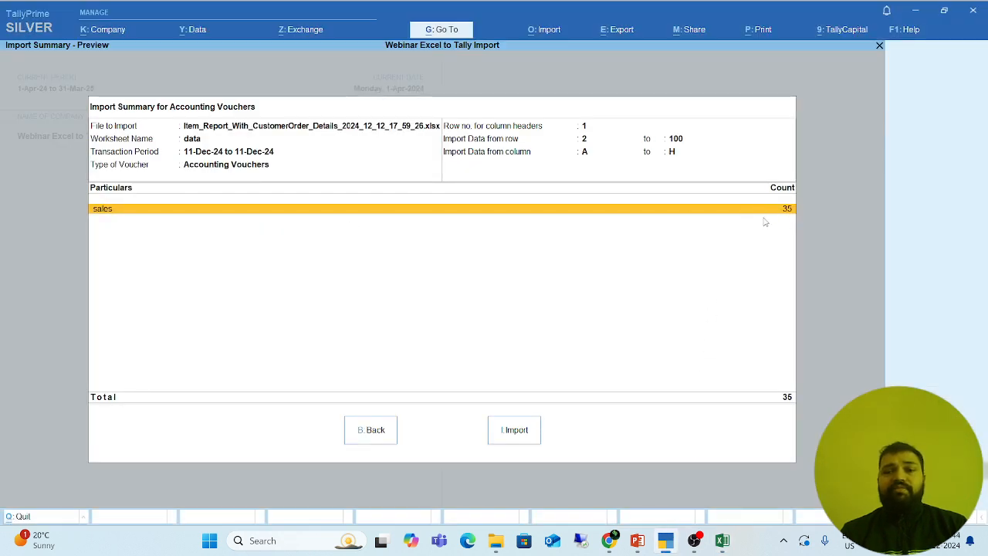
{"action": "left_click", "coordinate": [722, 540]}
{"action": "scroll", "coordinate": [244, 368], "scroll_direction": "up", "scroll_amount": 5}
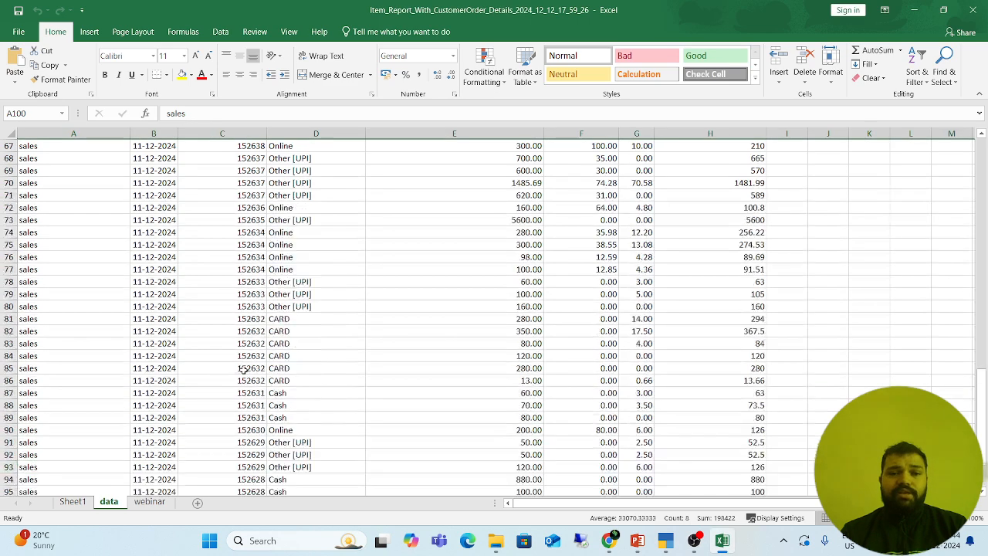
{"action": "left_click_drag", "start_coordinate": [260, 284], "coordinate": [254, 313]}
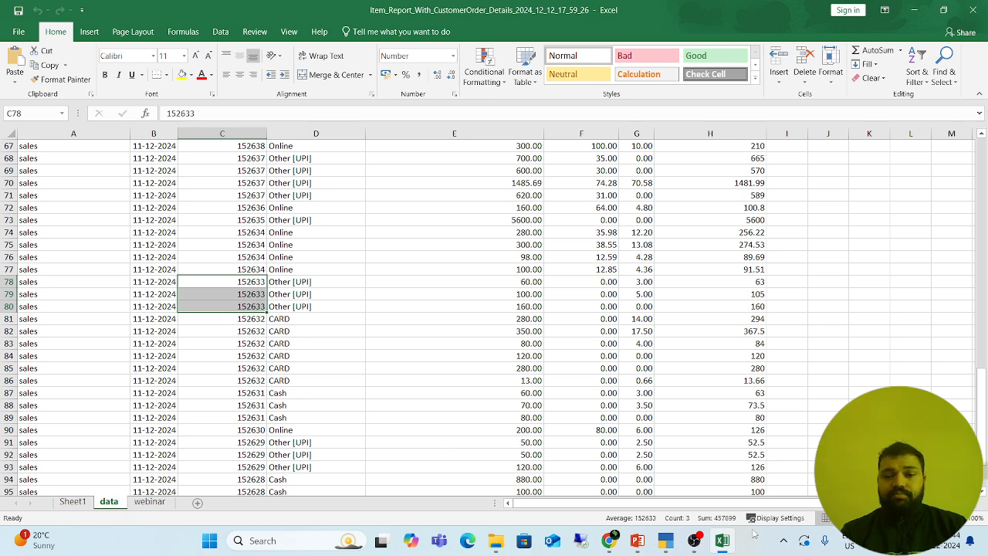
Step: Import the previewed accounting vouchers and drill into the import exceptions down to the missing referenced ledgers
{"action": "left_click", "coordinate": [667, 540]}
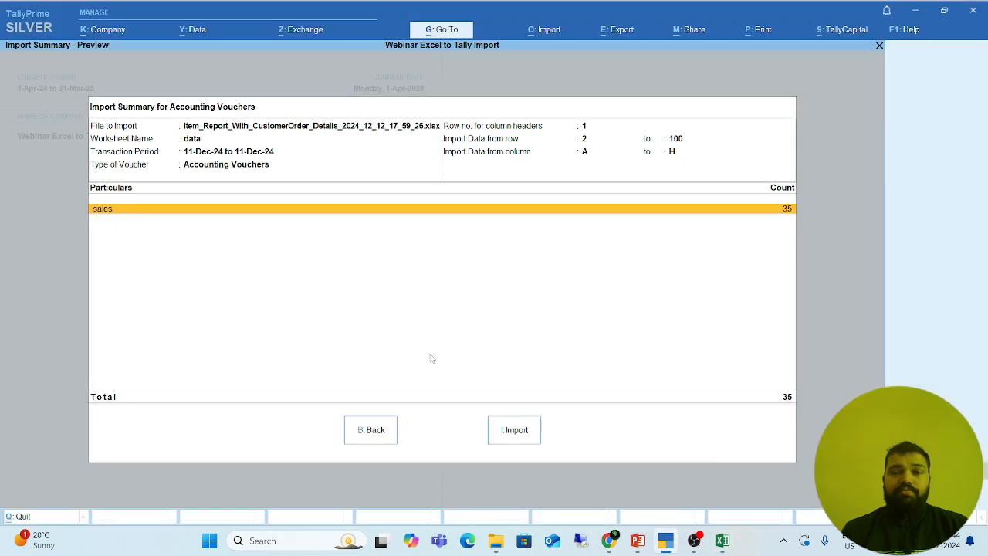
{"action": "left_click", "coordinate": [515, 436]}
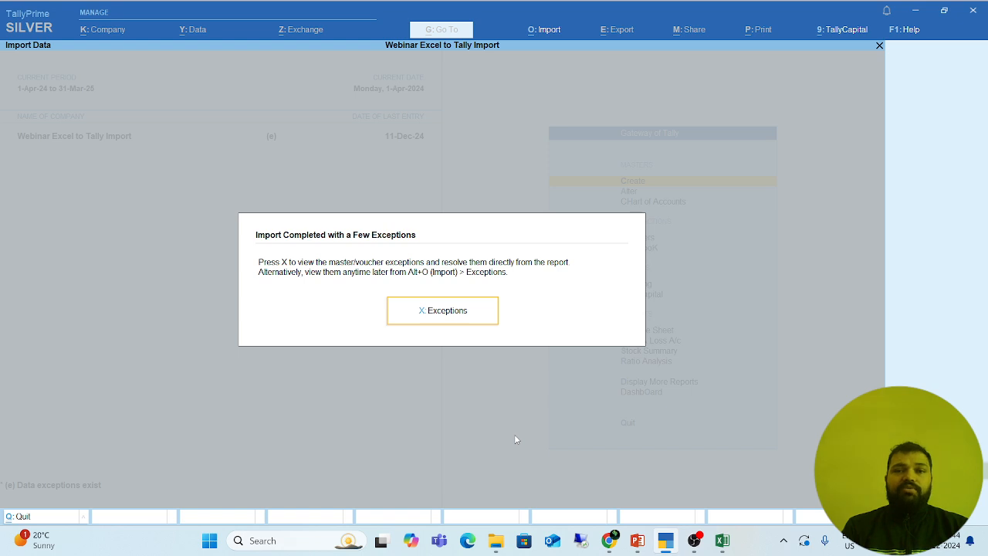
{"action": "left_click", "coordinate": [429, 317]}
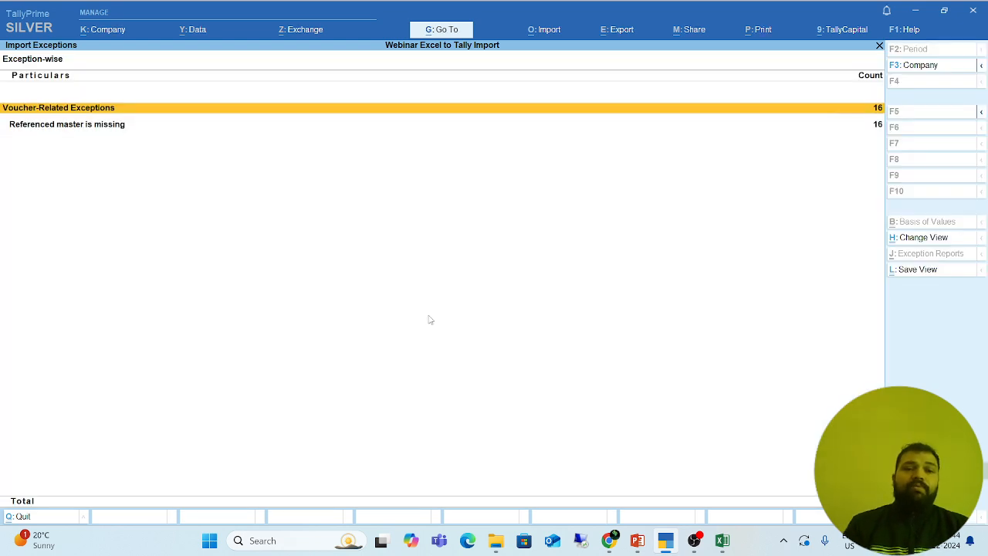
{"action": "key", "text": "Down"}
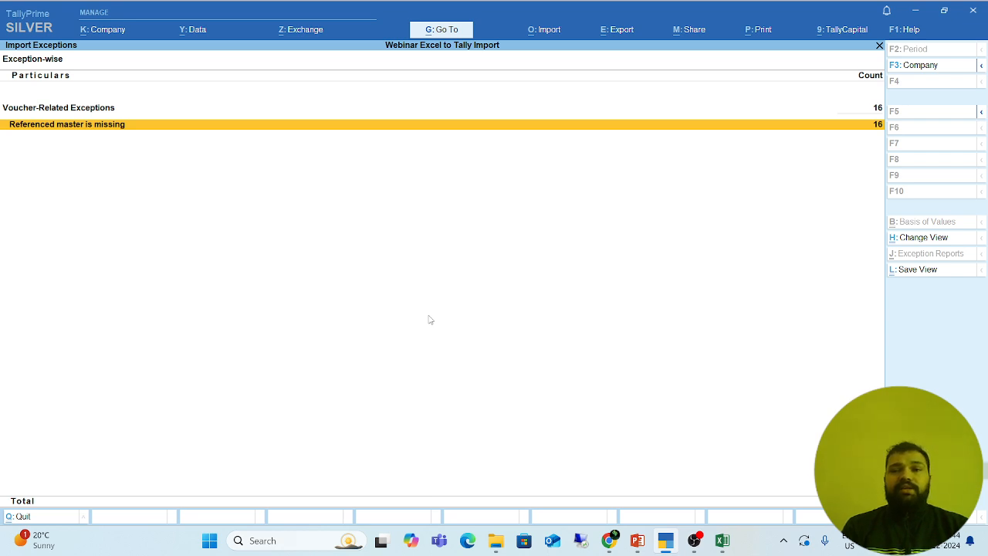
{"action": "key", "text": "Return"}
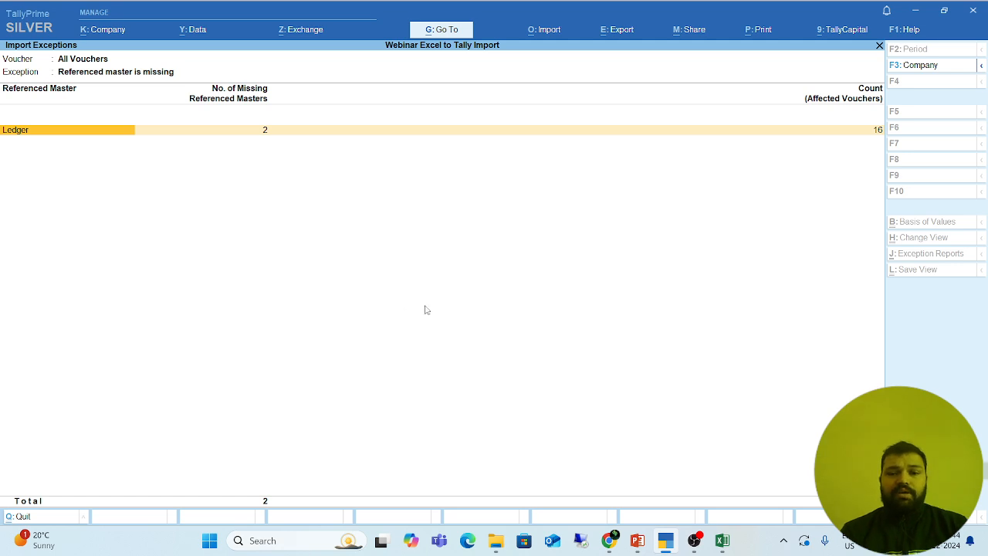
{"action": "key", "text": "Return"}
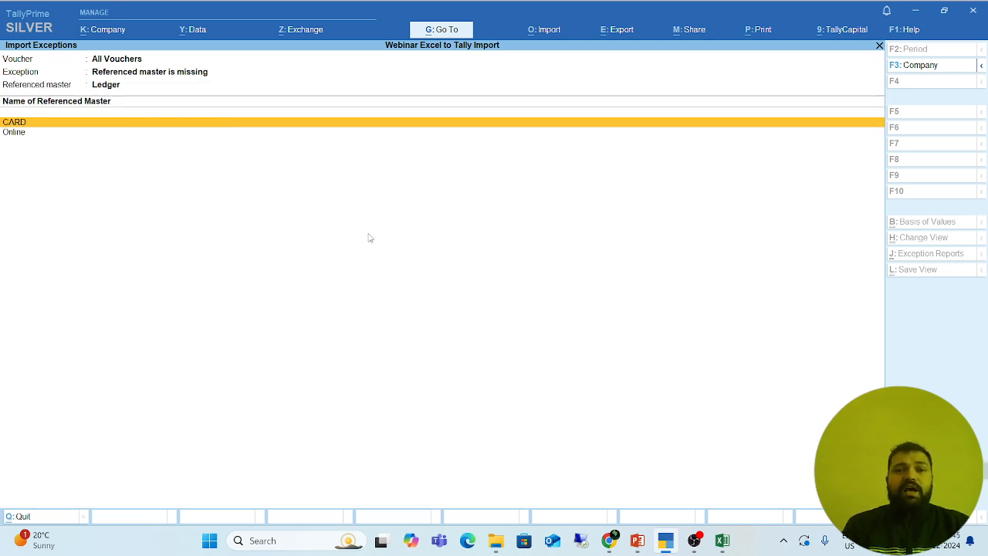
Step: Check the "data" worksheet in Excel for the rows that use the missing Online and CARD ledgers
{"action": "left_click", "coordinate": [723, 540]}
{"action": "scroll", "coordinate": [313, 255], "scroll_direction": "up", "scroll_amount": 3}
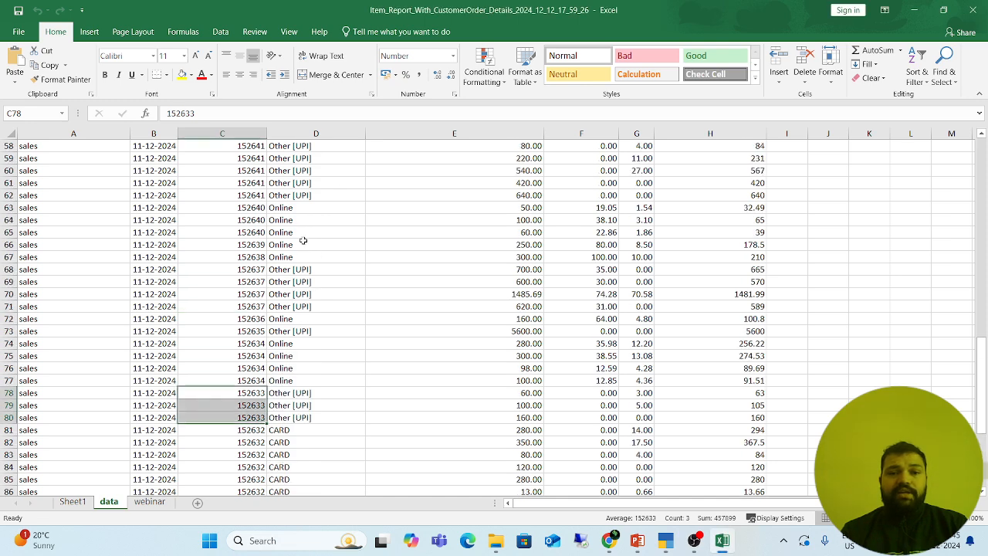
{"action": "left_click", "coordinate": [289, 346]}
{"action": "scroll", "coordinate": [291, 402], "scroll_direction": "down", "scroll_amount": 2}
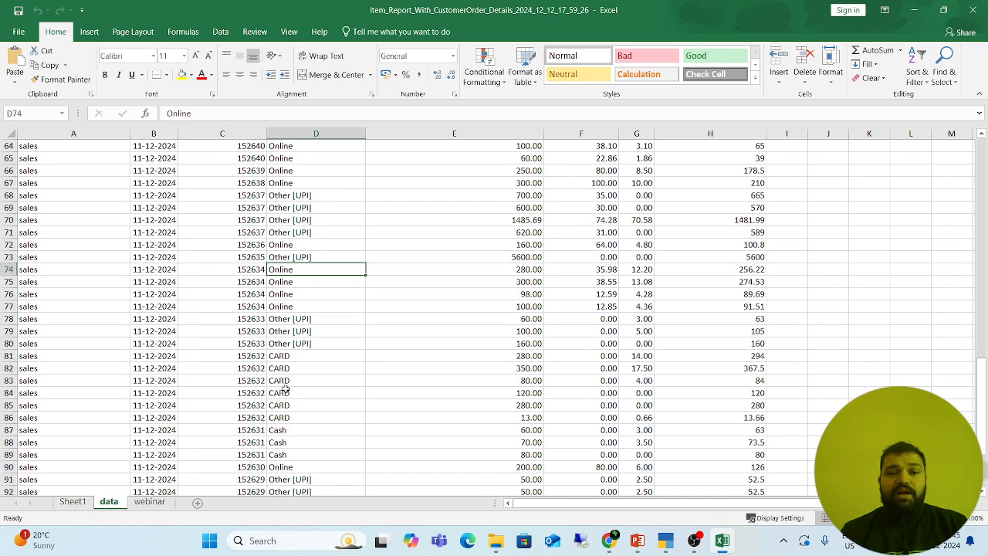
{"action": "left_click", "coordinate": [286, 392]}
{"action": "left_click", "coordinate": [285, 324]}
{"action": "left_click", "coordinate": [286, 296]}
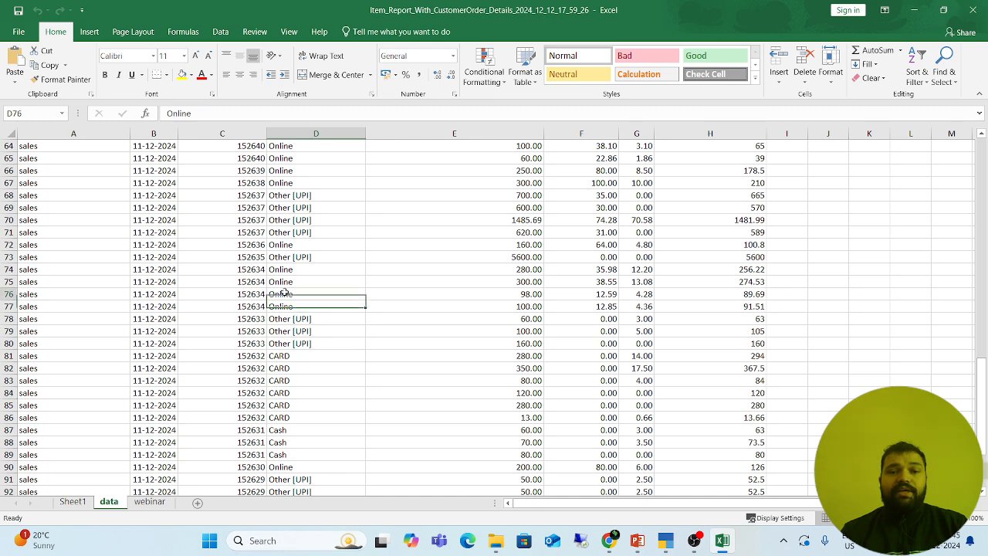
Step: Switch back to TallyPrime and create the missing CARD ledger under Sundry Debtors from the exceptions list
{"action": "left_click", "coordinate": [665, 540]}
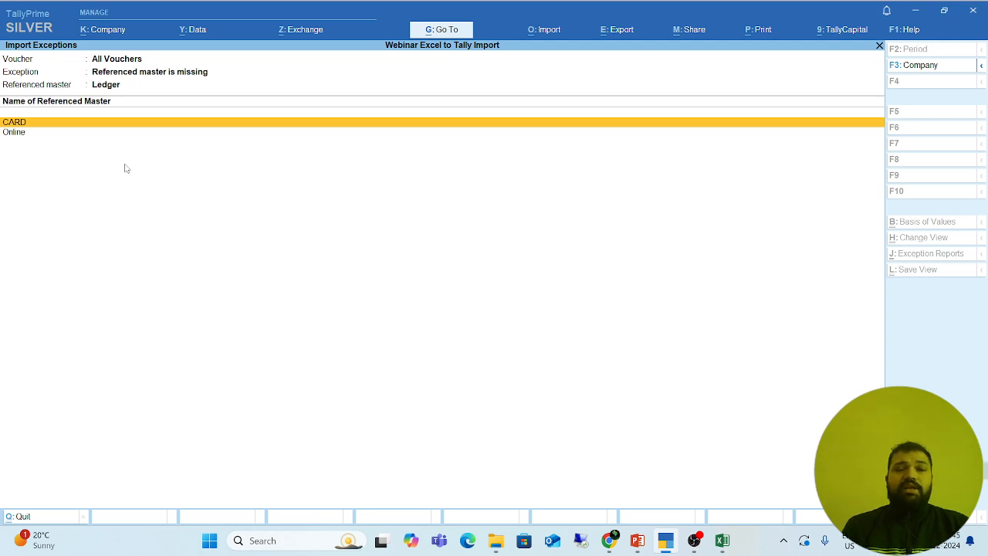
{"action": "key", "text": "Return"}
{"action": "key", "text": "Return"}
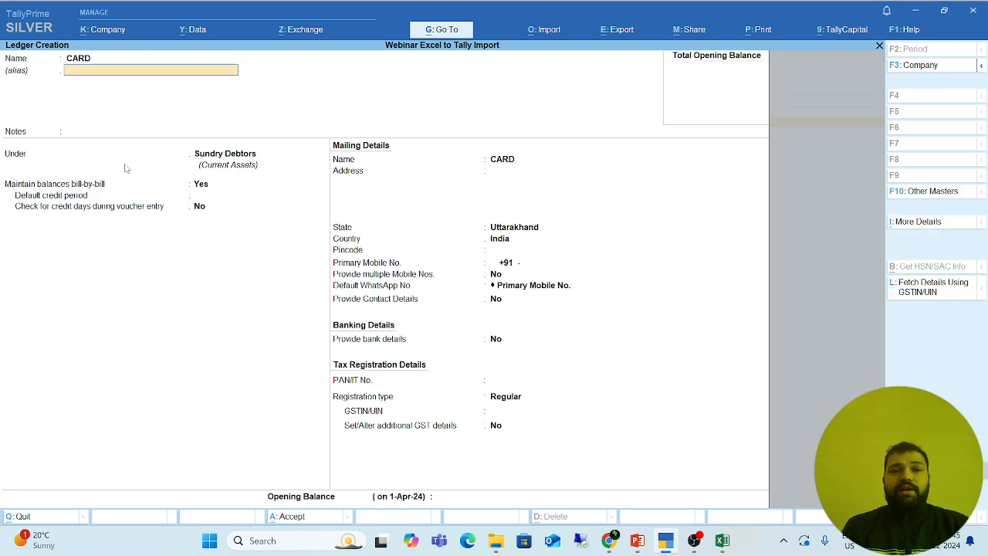
{"action": "key", "text": "Return"}
{"action": "key", "text": "Return"}
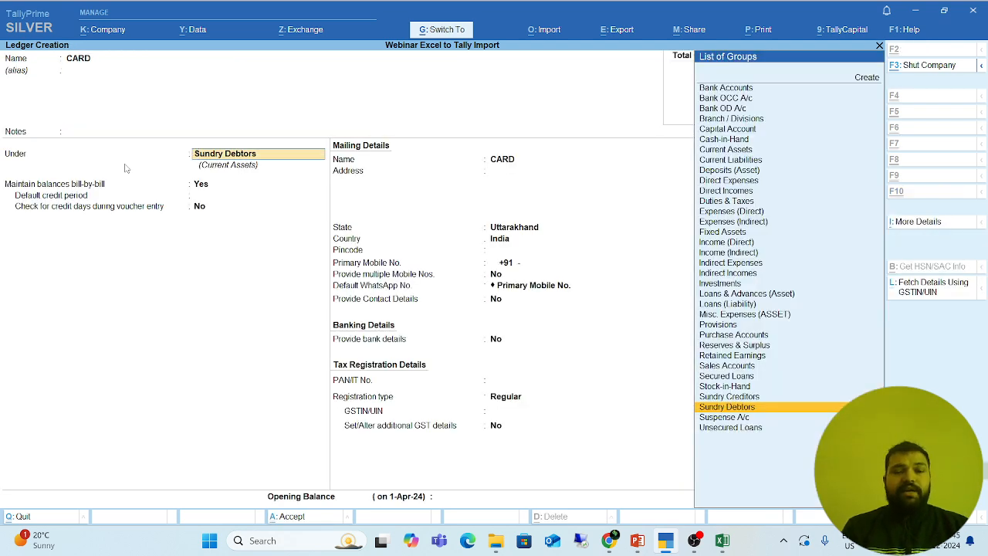
{"action": "key", "text": "ctrl+a"}
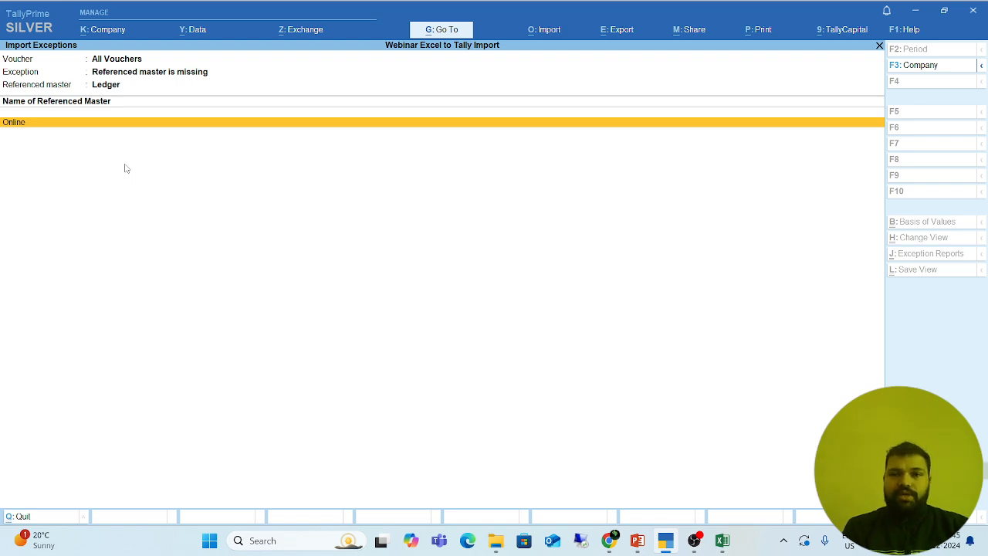
Step: Create the missing Online ledger under Sundry Debtors and close the import exceptions back to the Gateway of Tally
{"action": "key", "text": "Return"}
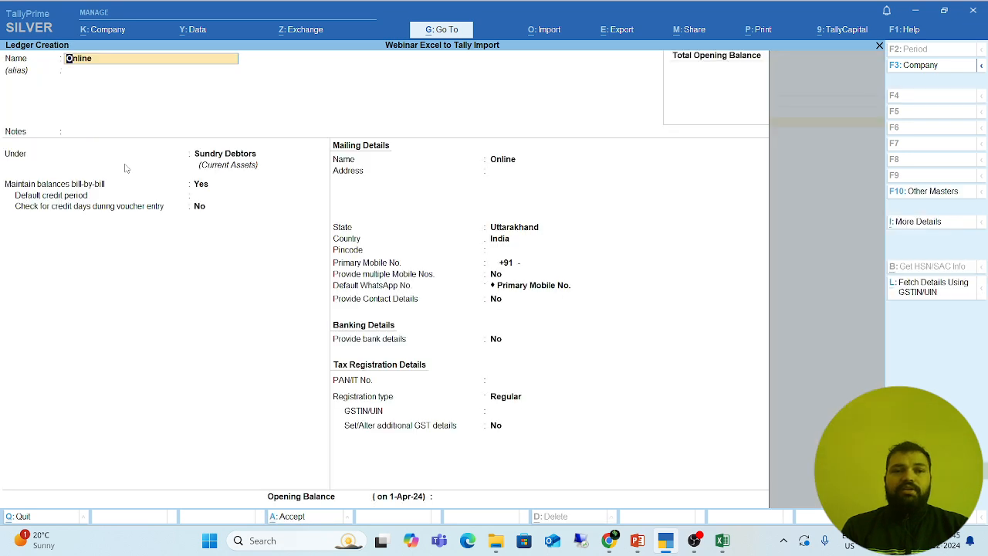
{"action": "key", "text": "Return"}
{"action": "key", "text": "Return"}
{"action": "key", "text": "ctrl+a"}
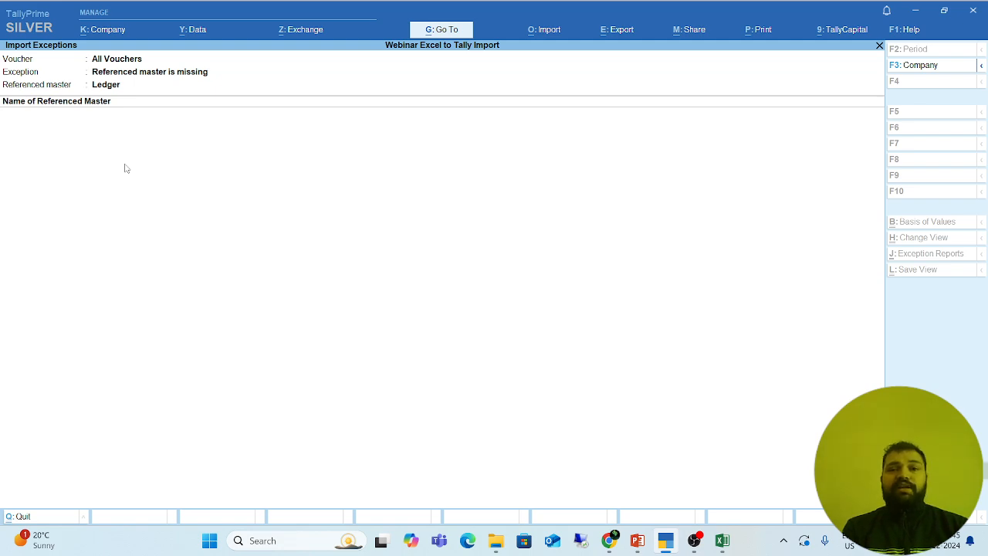
{"action": "key", "text": "Escape"}
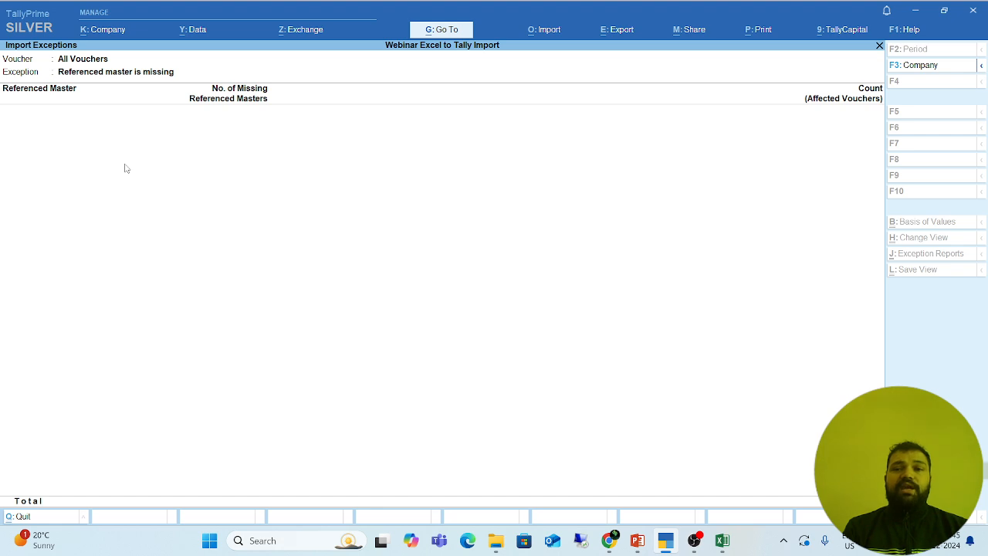
{"action": "key", "text": "Escape"}
{"action": "key", "text": "Escape"}
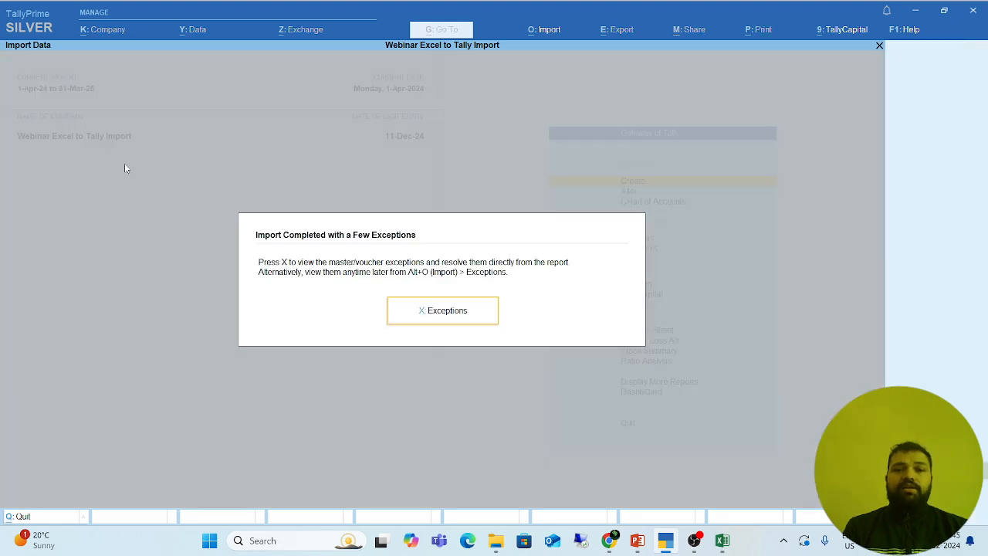
{"action": "key", "text": "Escape"}
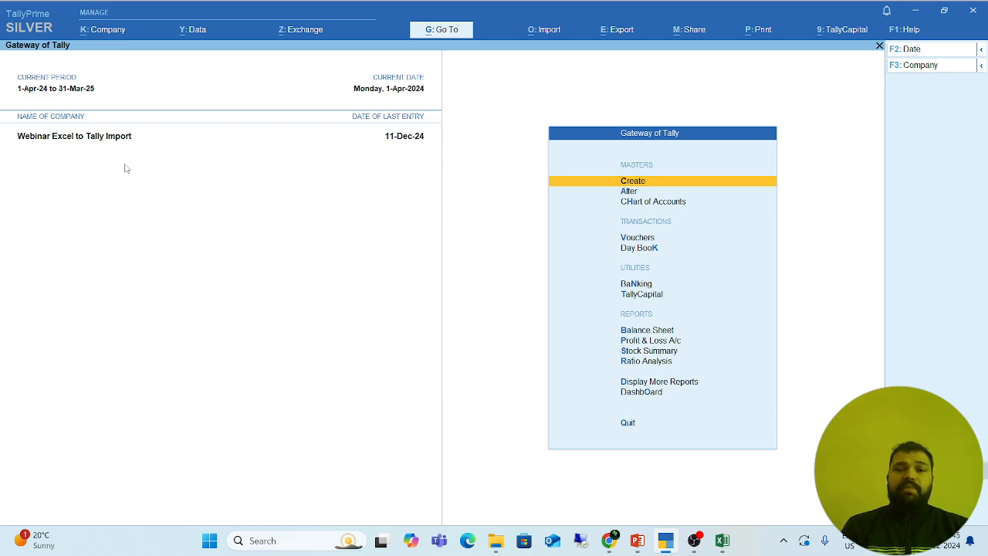
Step: Open the Profit & Loss A/c report to review the imported sales
{"action": "key", "text": "Down"}
{"action": "key", "text": "Down"}
{"action": "key", "text": "Down"}
{"action": "key", "text": "Down"}
{"action": "key", "text": "Down"}
{"action": "key", "text": "Down"}
{"action": "key", "text": "Down"}
{"action": "key", "text": "Down"}
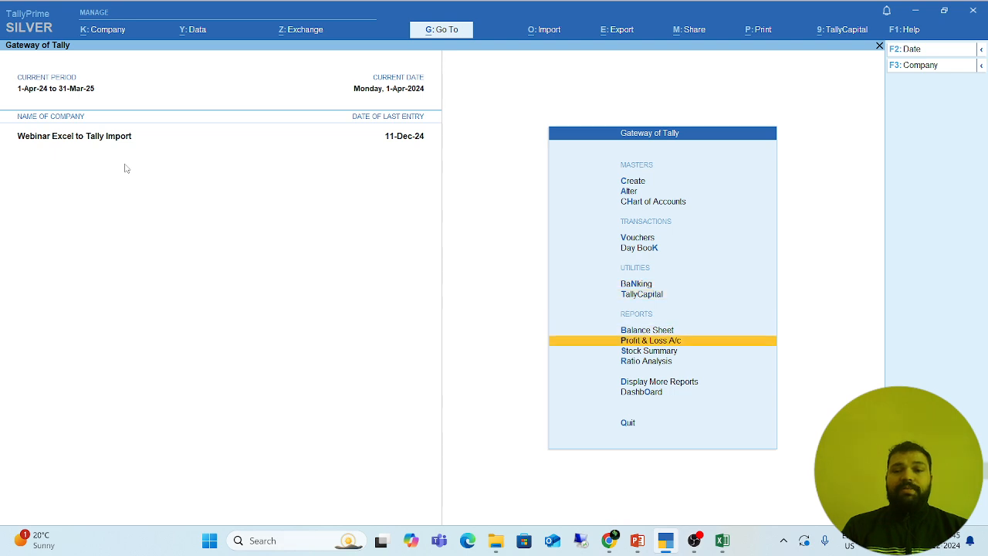
{"action": "key", "text": "Down"}
{"action": "key", "text": "Up"}
{"action": "key", "text": "Return"}
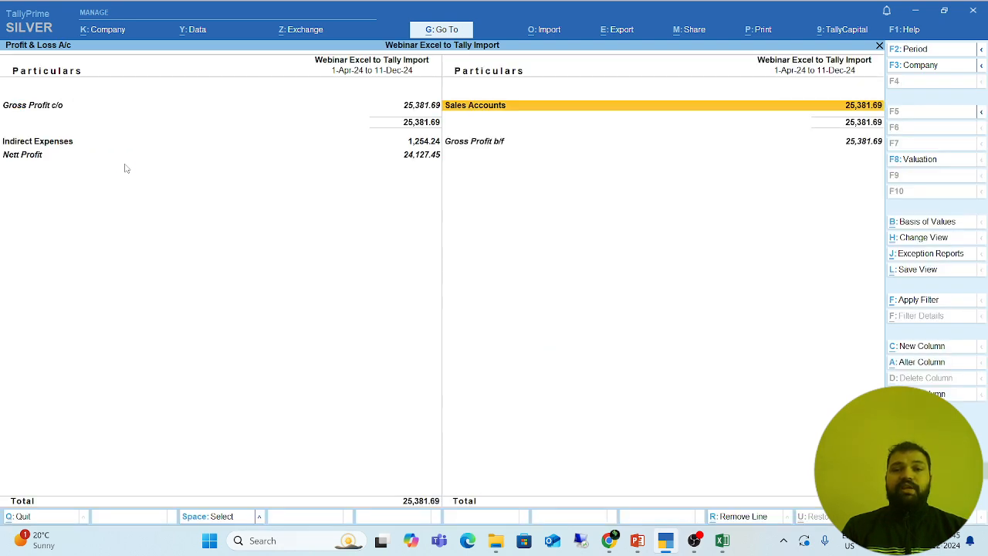
Step: Drill down from Sales Accounts through restaurant sale @ 5% and December to open the first imported sales voucher
{"action": "key", "text": "Return"}
{"action": "key", "text": "Return"}
{"action": "key", "text": "Up"}
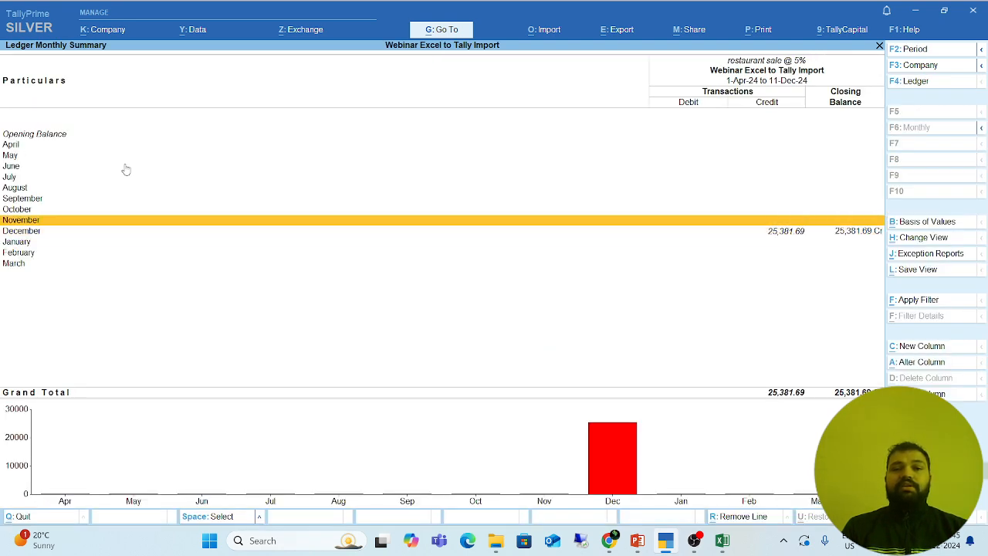
{"action": "key", "text": "Down"}
{"action": "key", "text": "Return"}
{"action": "key", "text": "Escape"}
{"action": "key", "text": "Escape"}
{"action": "key", "text": "Escape"}
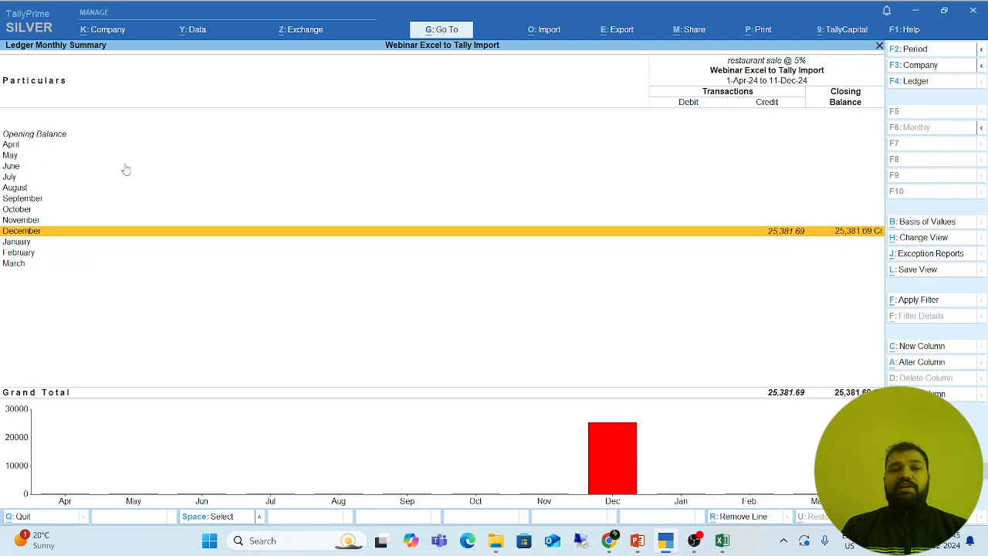
{"action": "key", "text": "Return"}
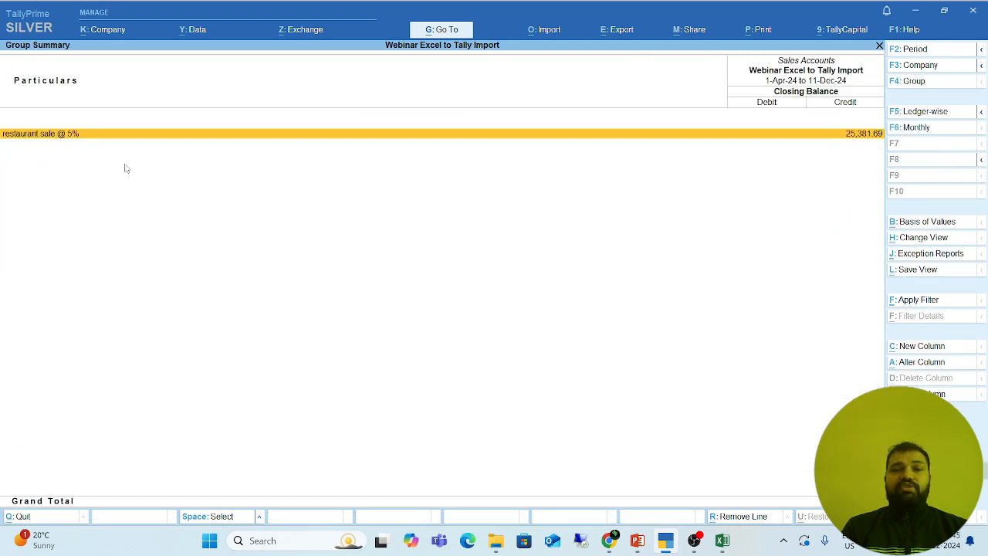
{"action": "key", "text": "Return"}
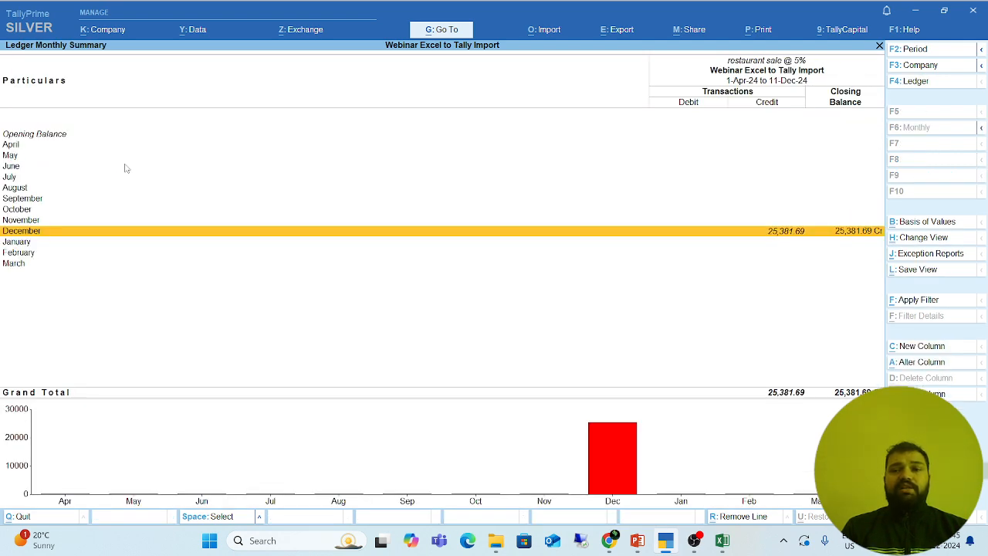
{"action": "key", "text": "Return"}
{"action": "key", "text": "Return"}
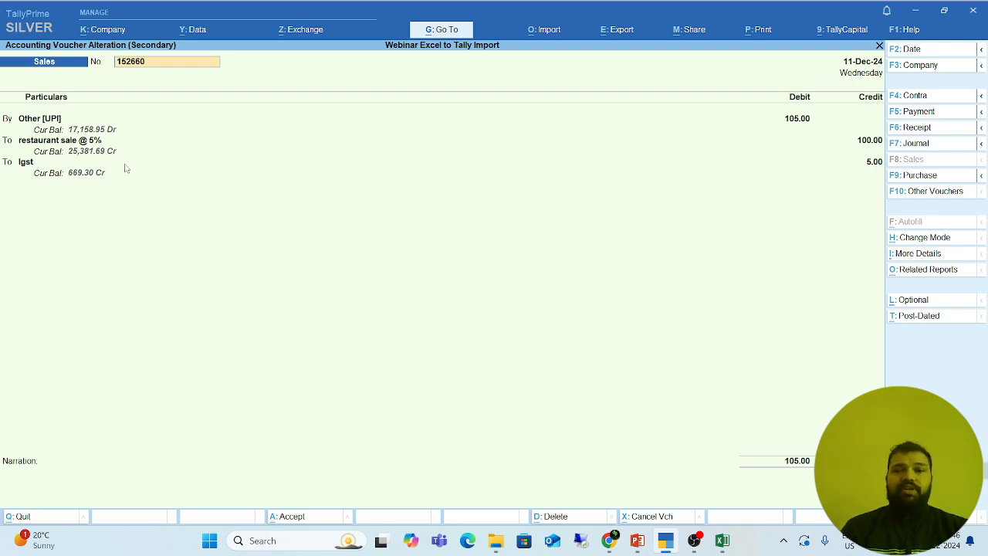
Step: Add a New Ref bill-wise detail of 105.00 Dr to the voucher's Other [UPI] line, using the voucher number as reference
{"action": "key", "text": "Return"}
{"action": "key", "text": "Return"}
{"action": "key", "text": "Return"}
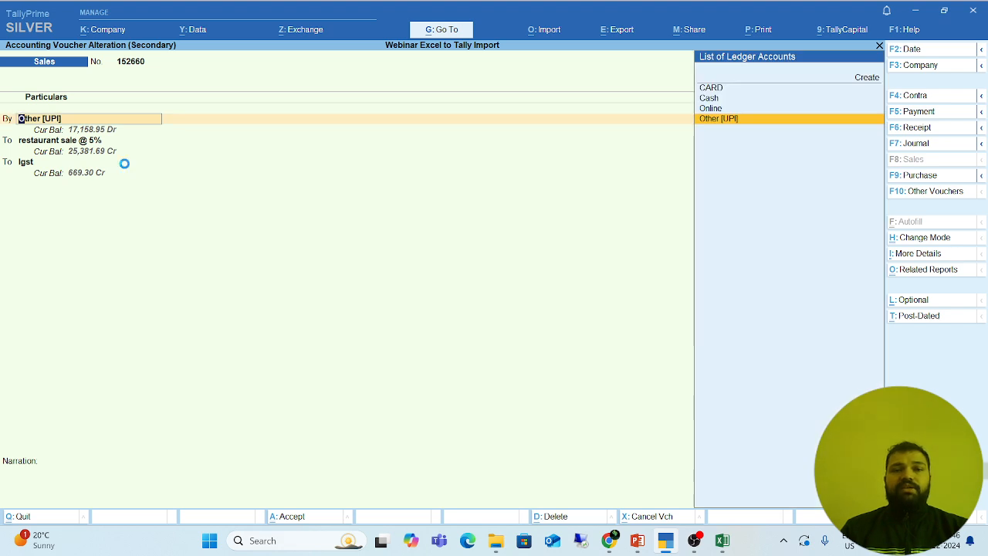
{"action": "key", "text": "Return"}
{"action": "key", "text": "Return"}
{"action": "key", "text": "ctrl+a"}
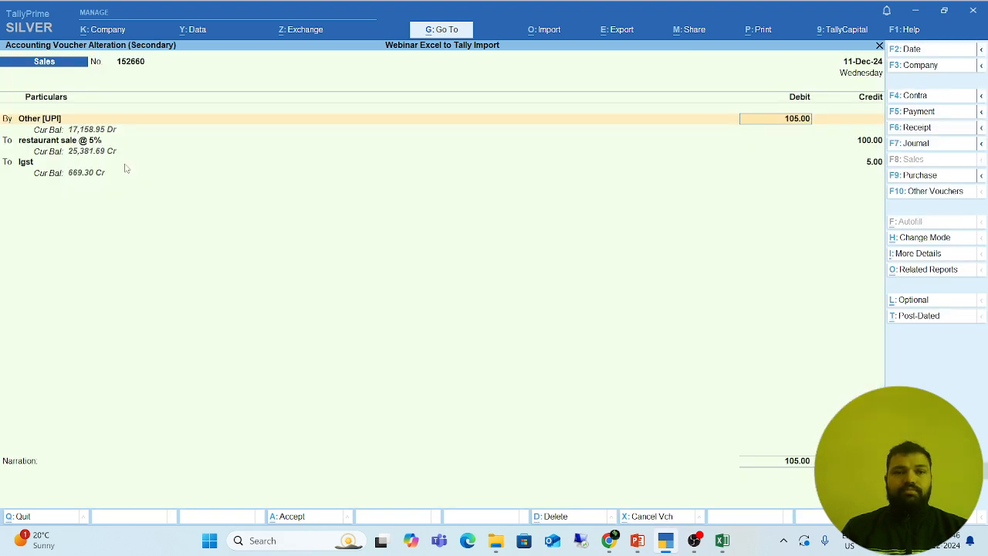
{"action": "key", "text": "Return"}
{"action": "key", "text": "Return"}
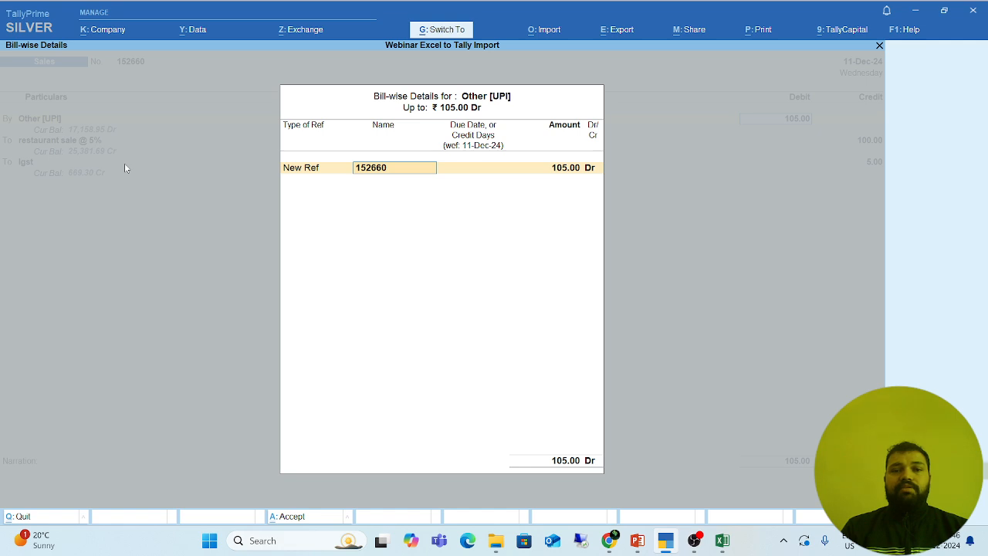
{"action": "key", "text": "ctrl+a"}
{"action": "key", "text": "Return"}
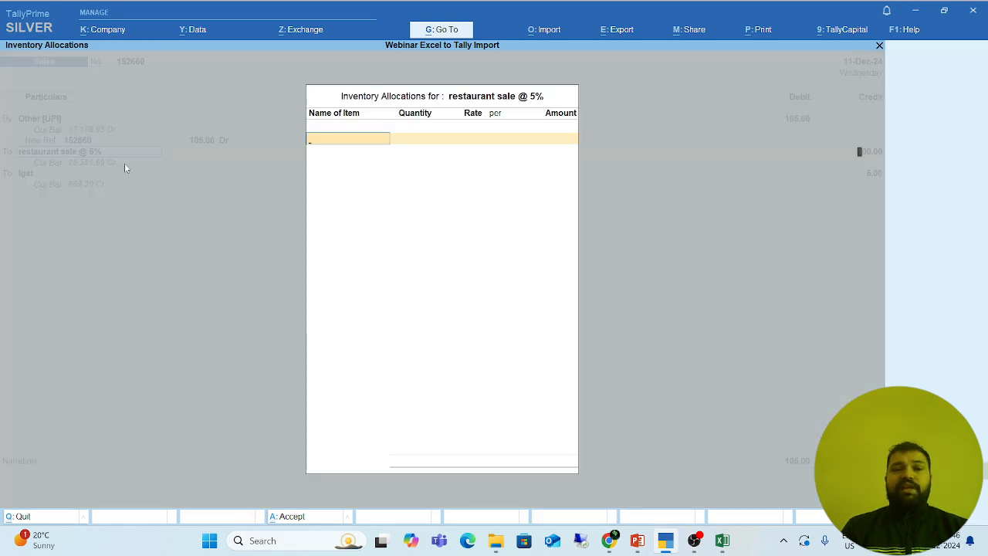
Step: Leave the inventory allocations for restaurant sale @ 5% blank, keep the Igst line and accept the voucher
{"action": "key", "text": "Return"}
{"action": "key", "text": "Return"}
{"action": "key", "text": "Return"}
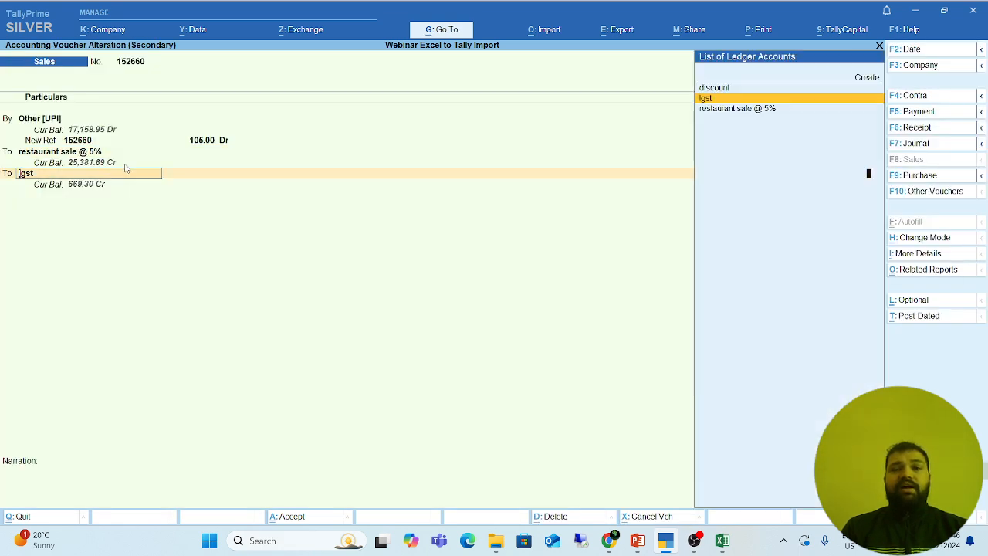
{"action": "key", "text": "Return"}
{"action": "key", "text": "Return"}
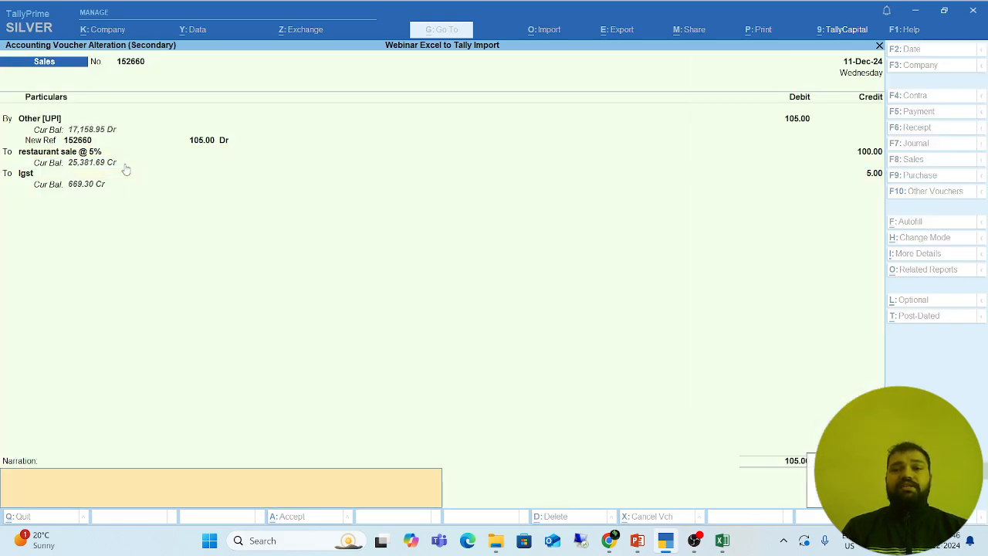
{"action": "key", "text": "Return"}
Step: Open the next imported Other [UPI] sales voucher of 1,465.80 to view its entries, then close it and the ledger reports behind it
{"action": "key", "text": "Down"}
{"action": "key", "text": "Return"}
{"action": "key", "text": "BackSpace"}
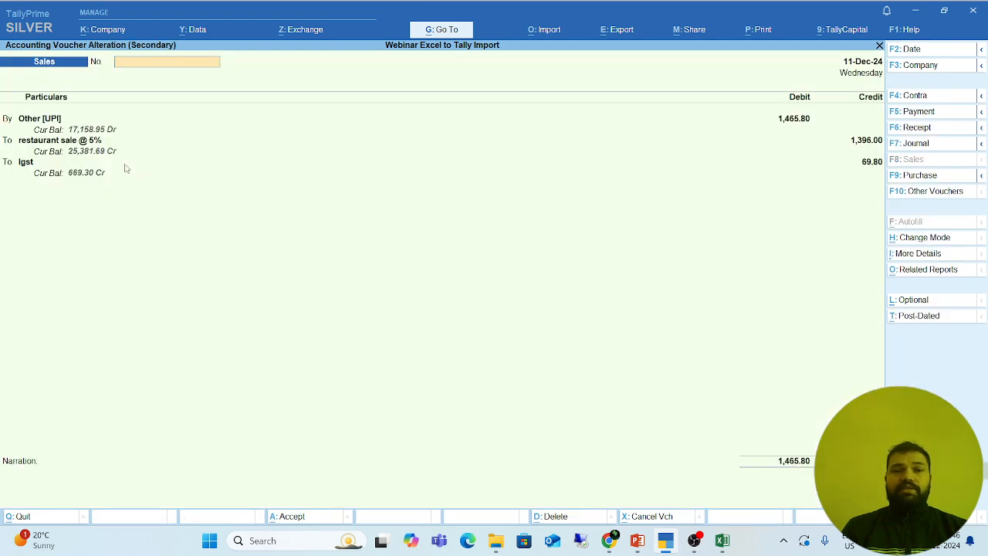
{"action": "key", "text": "Escape"}
{"action": "key", "text": "Escape"}
{"action": "key", "text": "Escape"}
{"action": "key", "text": "Escape"}
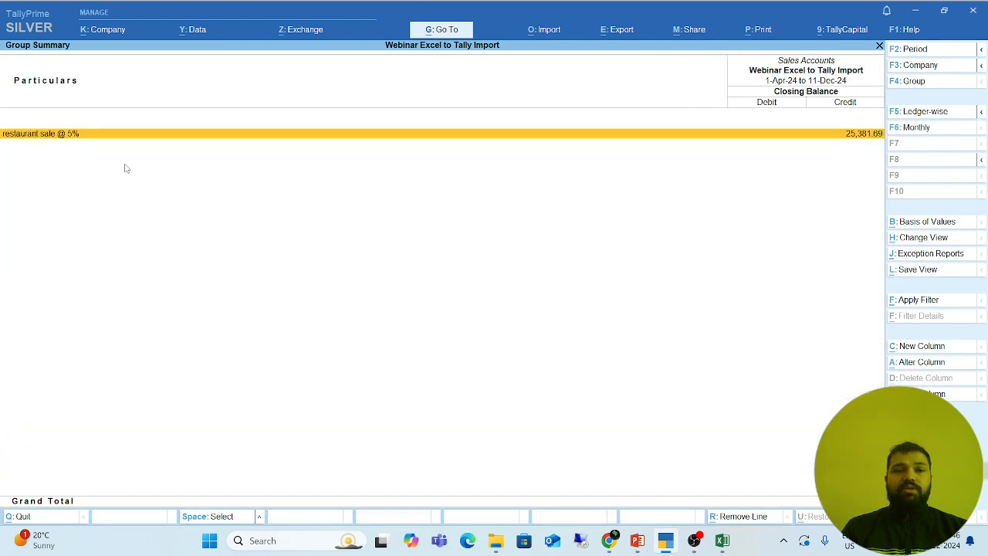
Step: Drill down from Indirect Expenses in the Profit & Loss A/c through the discount ledger to its December vouchers
{"action": "key", "text": "Left"}
{"action": "key", "text": "Down"}
{"action": "key", "text": "Down"}
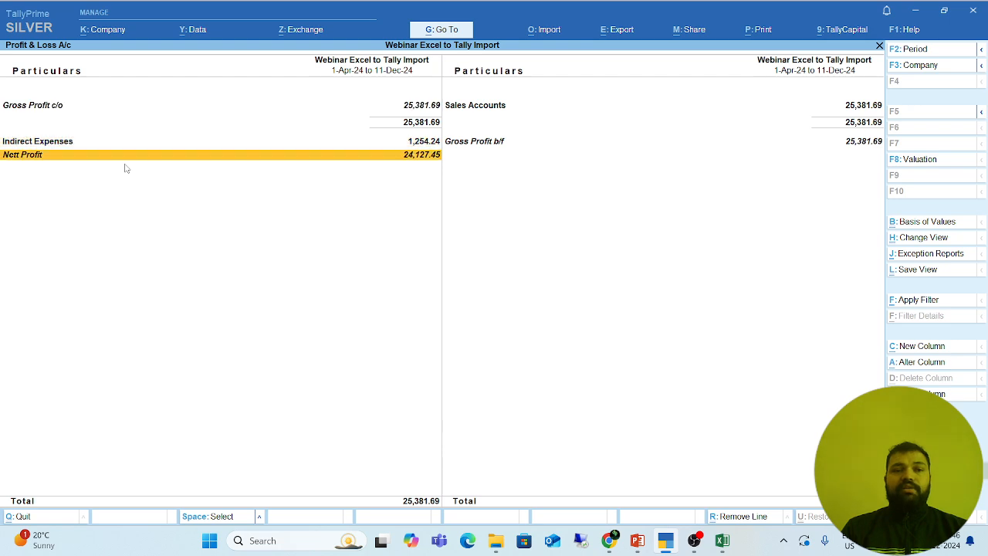
{"action": "key", "text": "Up"}
{"action": "key", "text": "Return"}
{"action": "key", "text": "Return"}
{"action": "key", "text": "Return"}
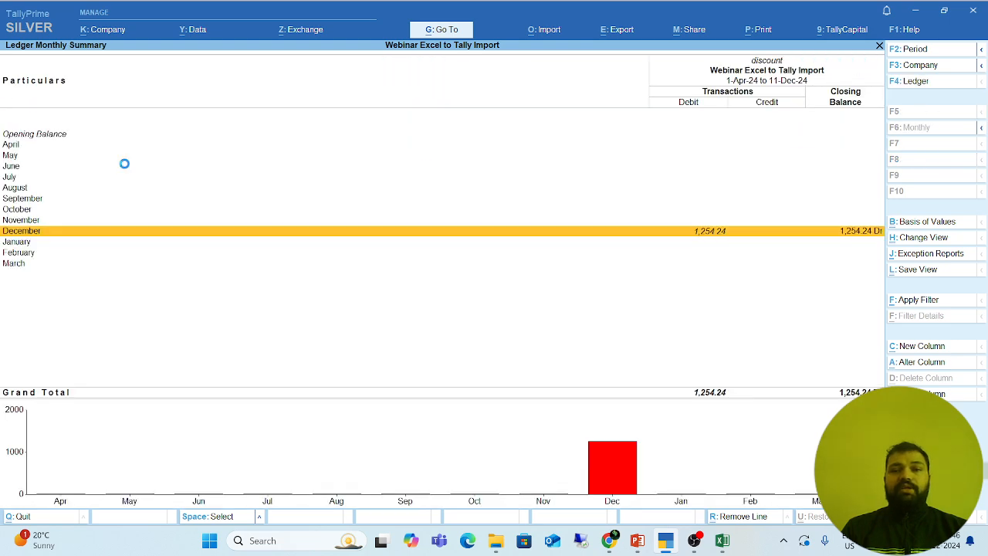
Step: Open the sales voucher with the 80.01 discount from the discount ledger to examine its entries, then close it
{"action": "key", "text": "Down"}
{"action": "key", "text": "Down"}
{"action": "key", "text": "Down"}
{"action": "key", "text": "Down"}
{"action": "key", "text": "Down"}
{"action": "key", "text": "Down"}
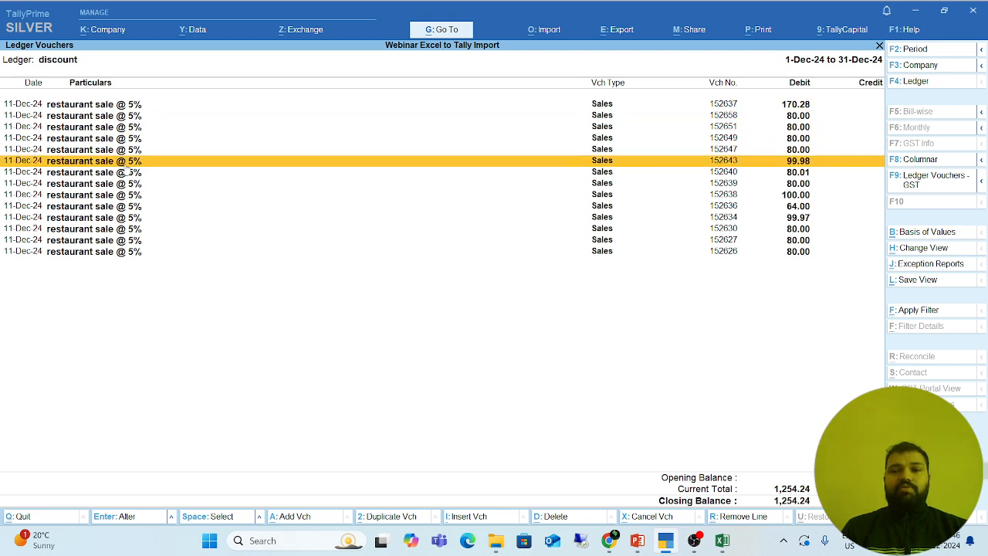
{"action": "key", "text": "Return"}
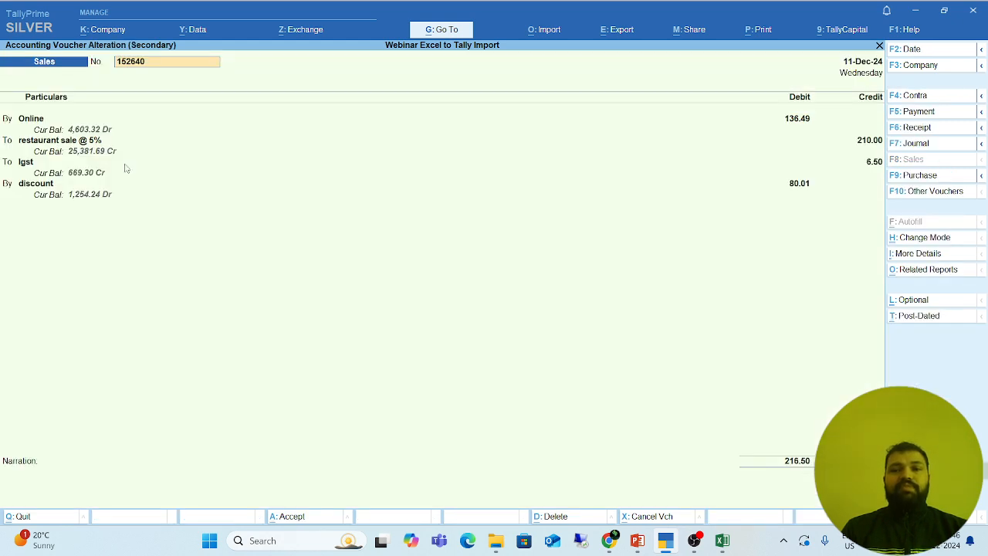
{"action": "key", "text": "BackSpace"}
{"action": "key", "text": "Escape"}
Step: View the vouchers with the 99.98 discount and the 162.76 Online debit, then leave the reports for the Gateway of Tally
{"action": "key", "text": "Up"}
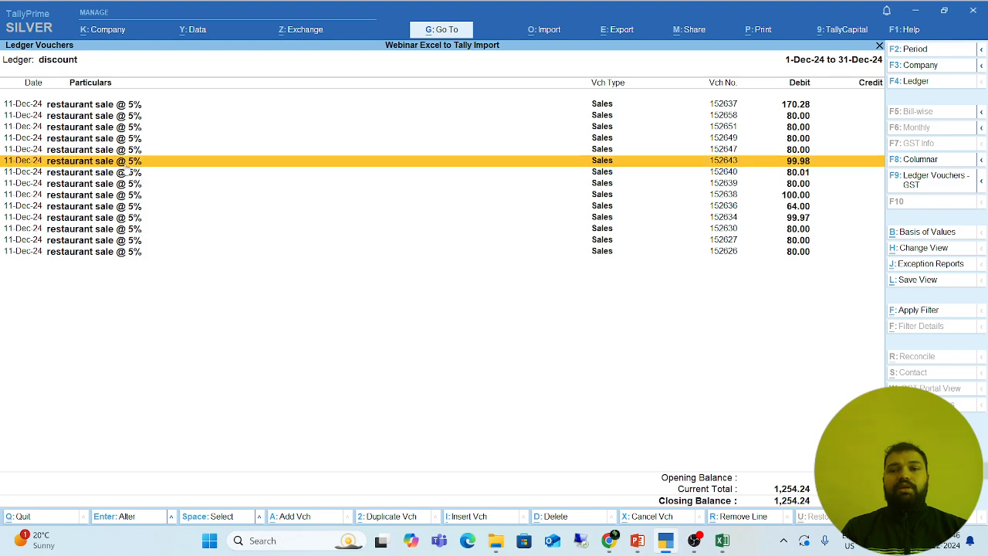
{"action": "key", "text": "Return"}
{"action": "key", "text": "BackSpace"}
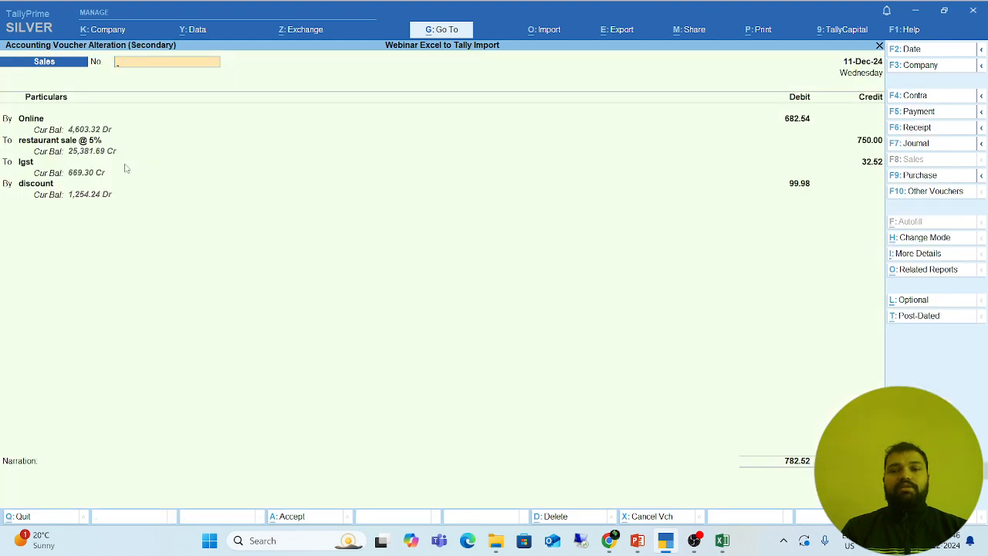
{"action": "key", "text": "Escape"}
{"action": "key", "text": "Up"}
{"action": "key", "text": "Up"}
{"action": "key", "text": "Up"}
{"action": "key", "text": "Return"}
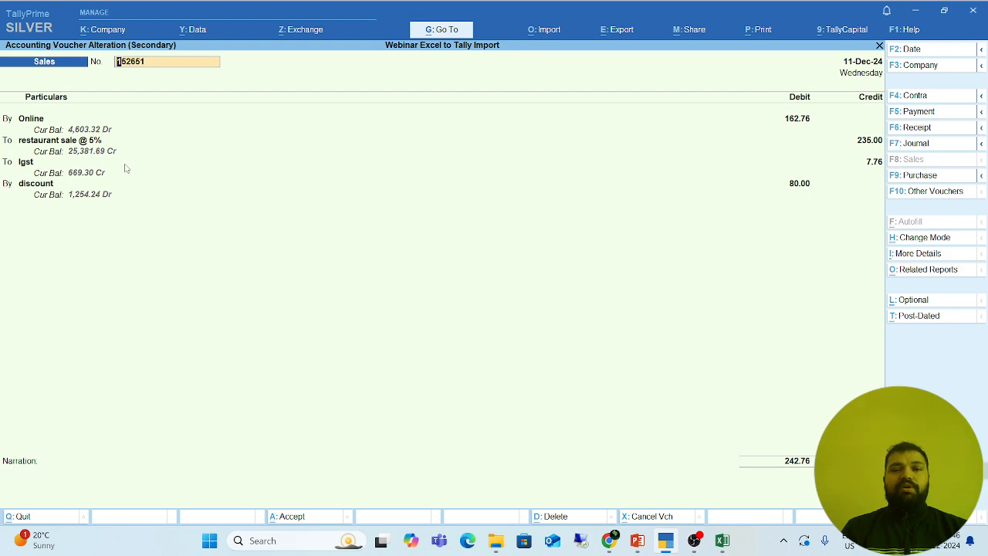
{"action": "key", "text": "BackSpace"}
{"action": "key", "text": "Escape"}
{"action": "key", "text": "Escape"}
{"action": "key", "text": "Escape"}
{"action": "key", "text": "Escape"}
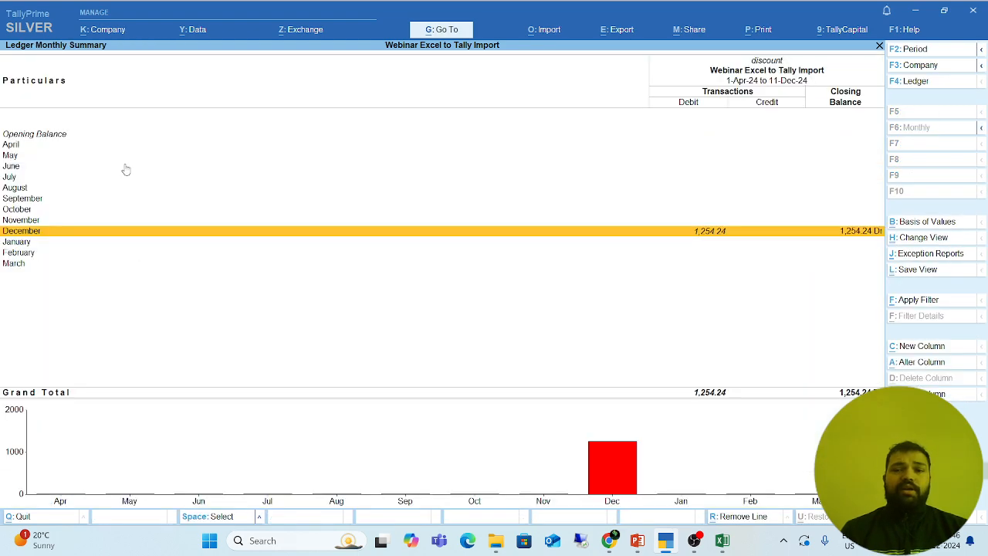
{"action": "key", "text": "Escape"}
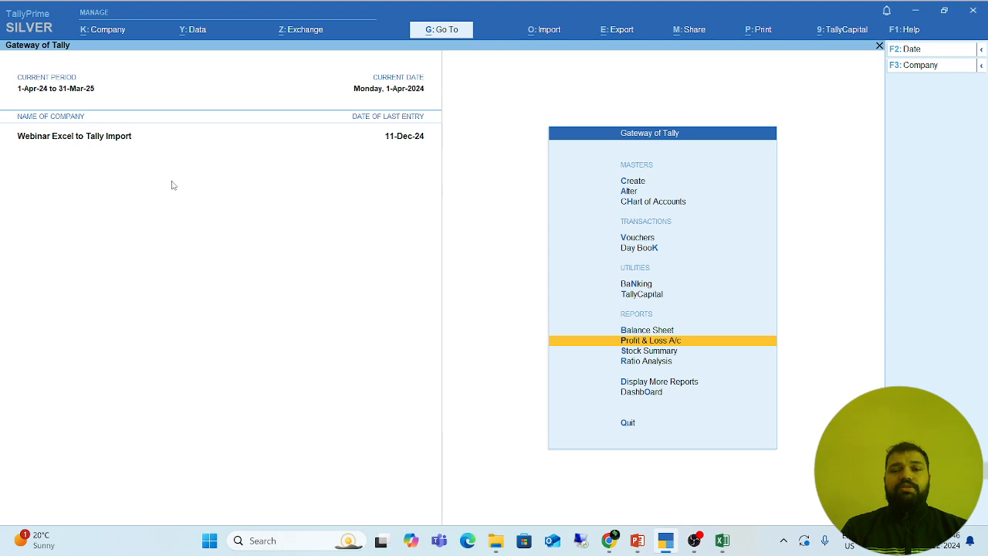
Step: Open the Account Books list within Display More Reports
{"action": "key", "text": "Up"}
{"action": "key", "text": "Down"}
{"action": "key", "text": "Down"}
{"action": "key", "text": "Down"}
{"action": "key", "text": "Down"}
{"action": "key", "text": "Return"}
{"action": "key", "text": "Down"}
{"action": "key", "text": "Down"}
{"action": "key", "text": "Down"}
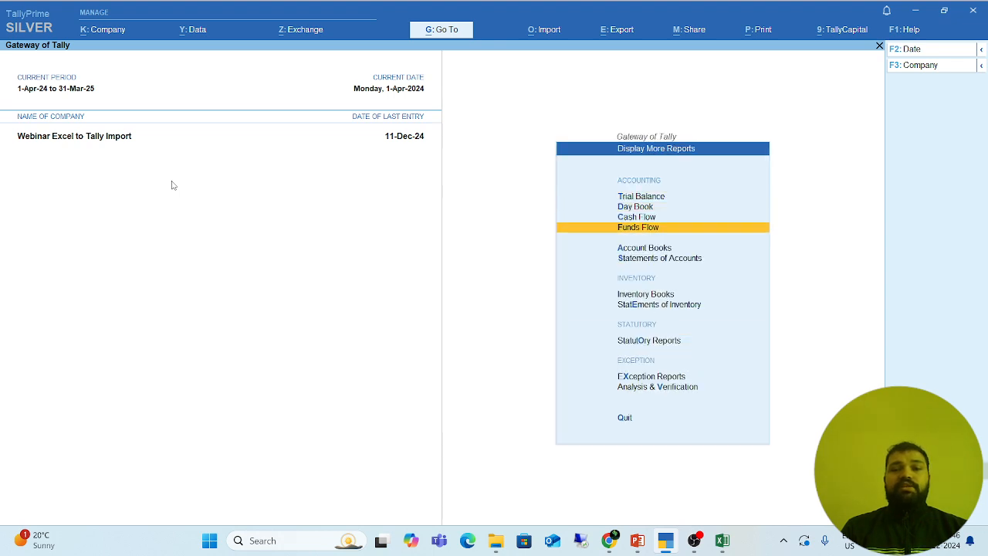
{"action": "key", "text": "Down"}
{"action": "key", "text": "Return"}
Step: Open the Sales Register and drill into December to list all its sales vouchers
{"action": "key", "text": "Down"}
{"action": "key", "text": "Down"}
{"action": "key", "text": "Down"}
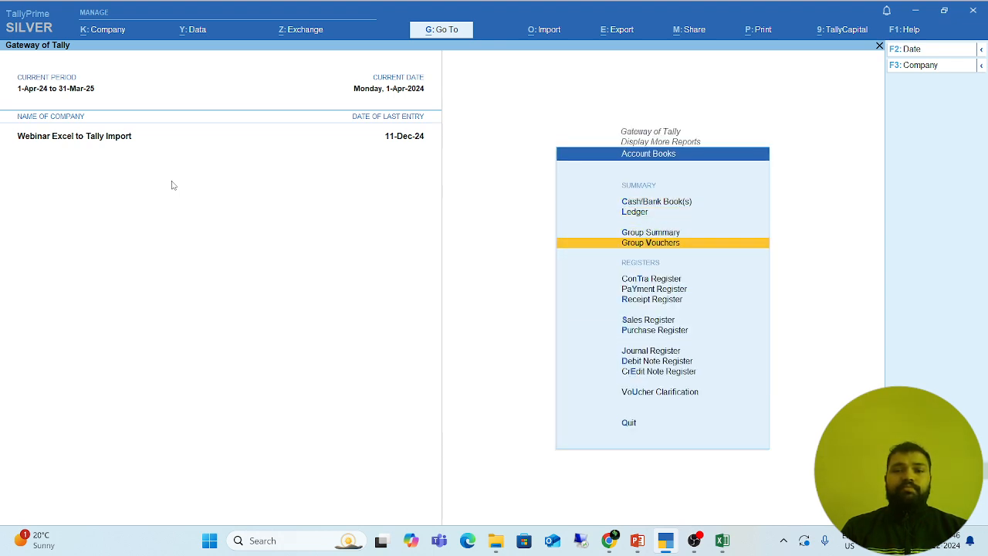
{"action": "key", "text": "Down"}
{"action": "key", "text": "Down"}
{"action": "key", "text": "Down"}
{"action": "key", "text": "Down"}
{"action": "key", "text": "Return"}
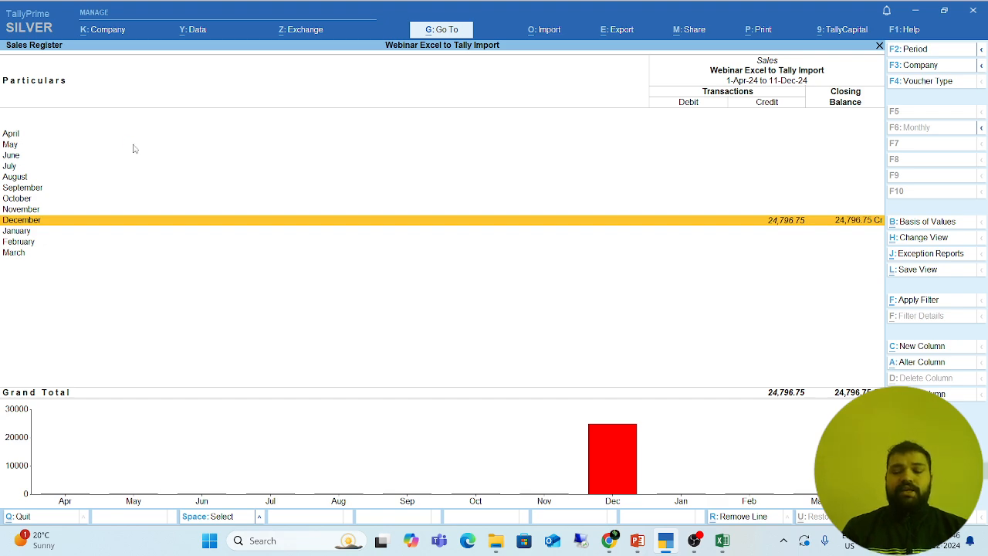
{"action": "key", "text": "Return"}
{"action": "key", "text": "Down"}
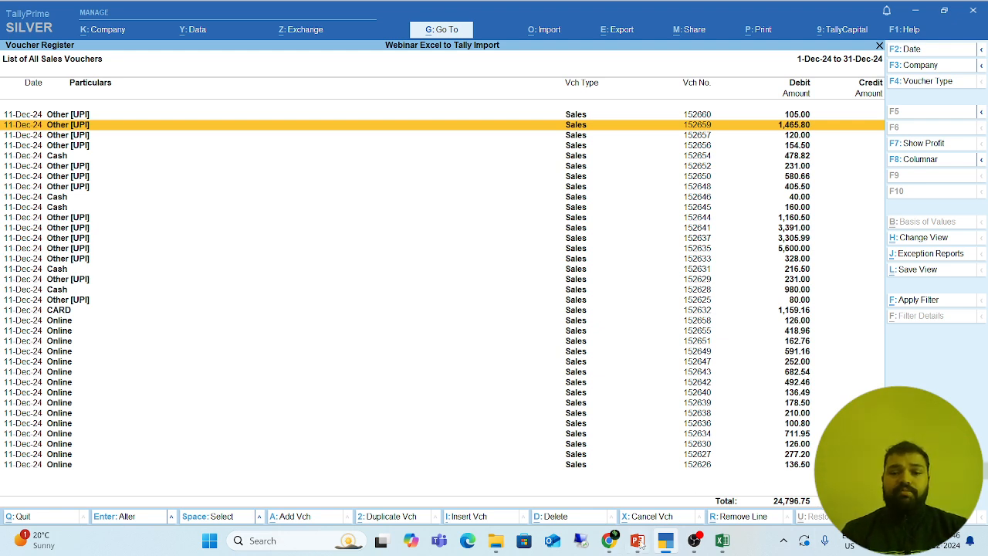
Step: Switch to Excel, sum the total amount values in H2:H100 of the data sheet by selection, and compare them with TallyPrime's voucher register total
{"action": "left_click", "coordinate": [722, 541]}
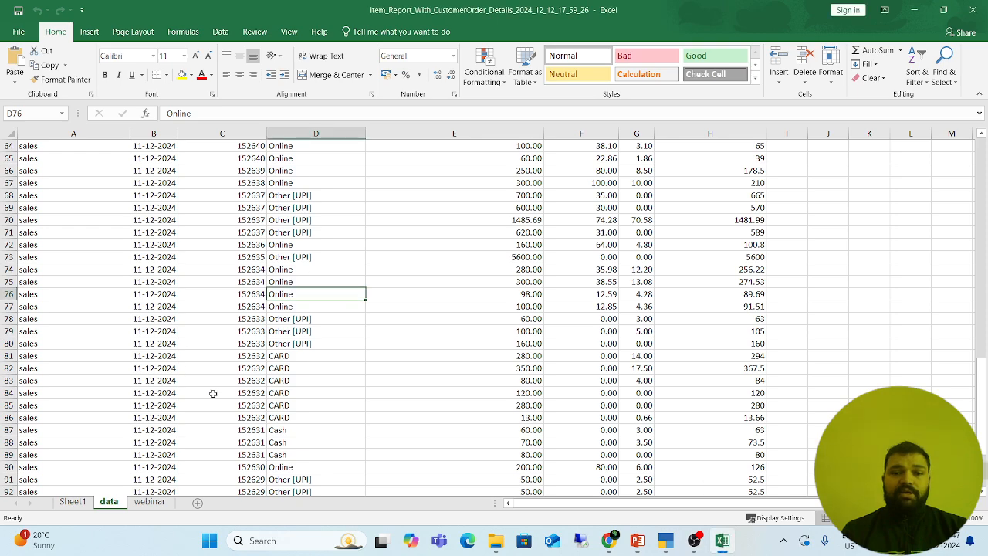
{"action": "scroll", "coordinate": [557, 369], "scroll_direction": "up", "scroll_amount": 9}
{"action": "scroll", "coordinate": [638, 331], "scroll_direction": "up", "scroll_amount": 12}
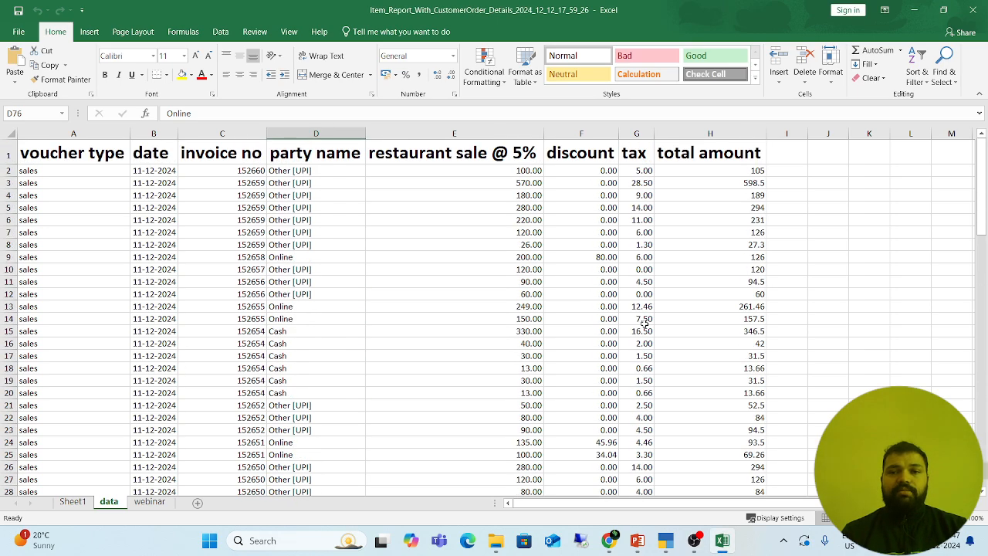
{"action": "left_click_drag", "start_coordinate": [696, 167], "coordinate": [736, 472]}
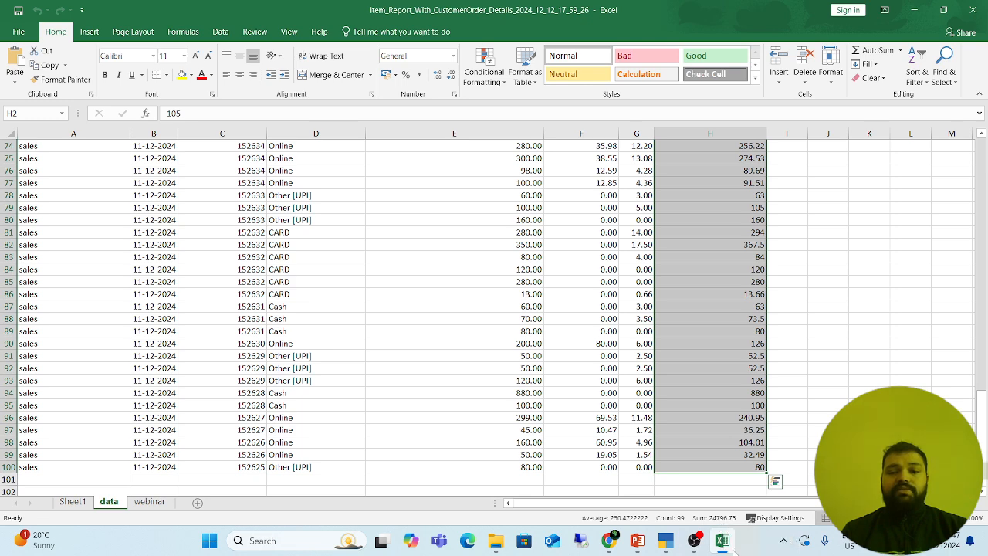
{"action": "left_click", "coordinate": [669, 541]}
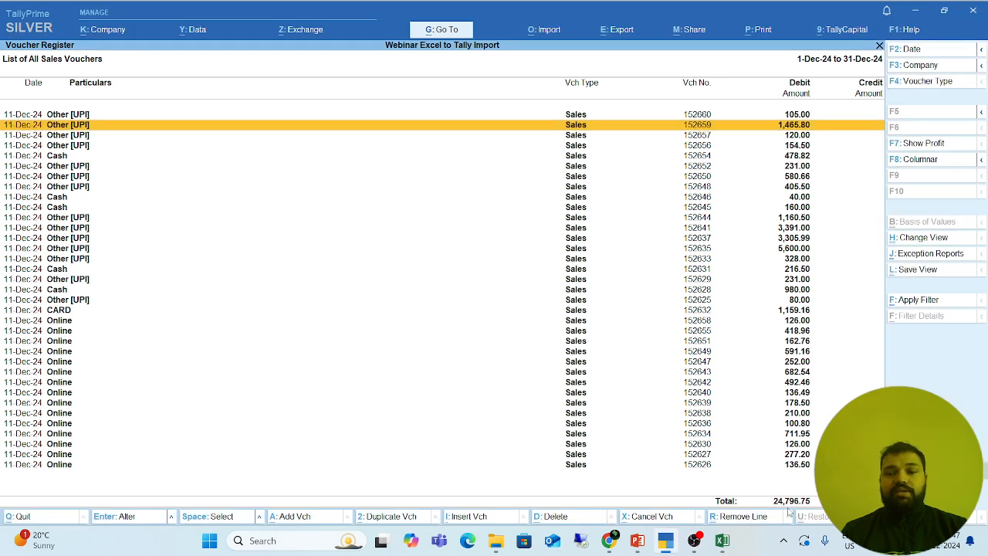
{"action": "left_click", "coordinate": [720, 542]}
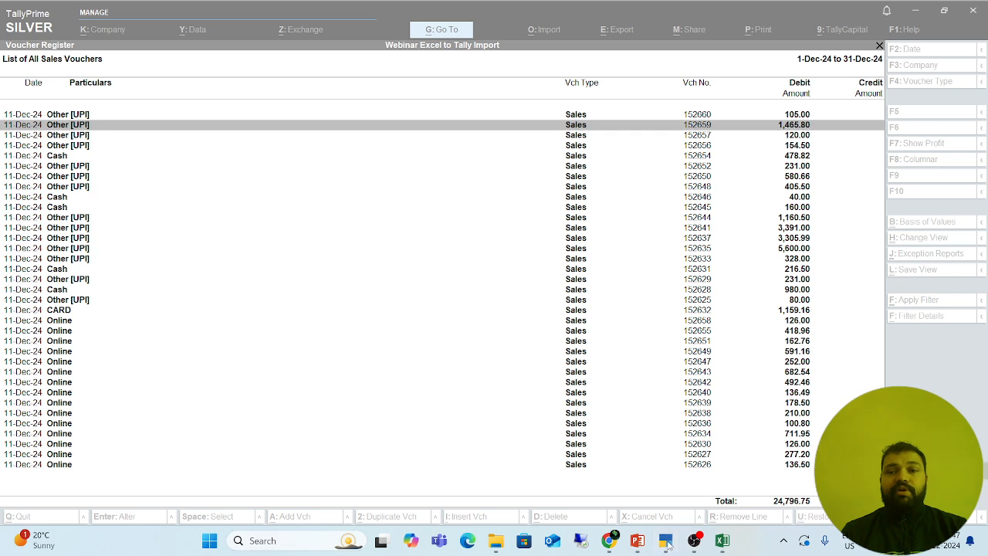
{"action": "left_click", "coordinate": [667, 543]}
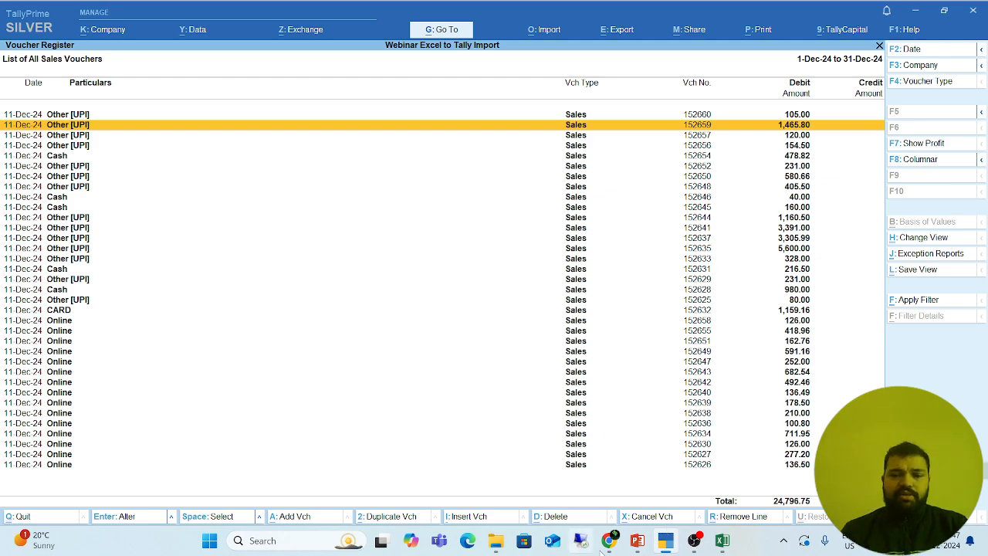
Step: Switch to File Explorer and browse to the SOLUTIONS PPT AND DATA folder on the Customer Requirement & Quotation (D:) drive
{"action": "mouse_move", "coordinate": [610, 541]}
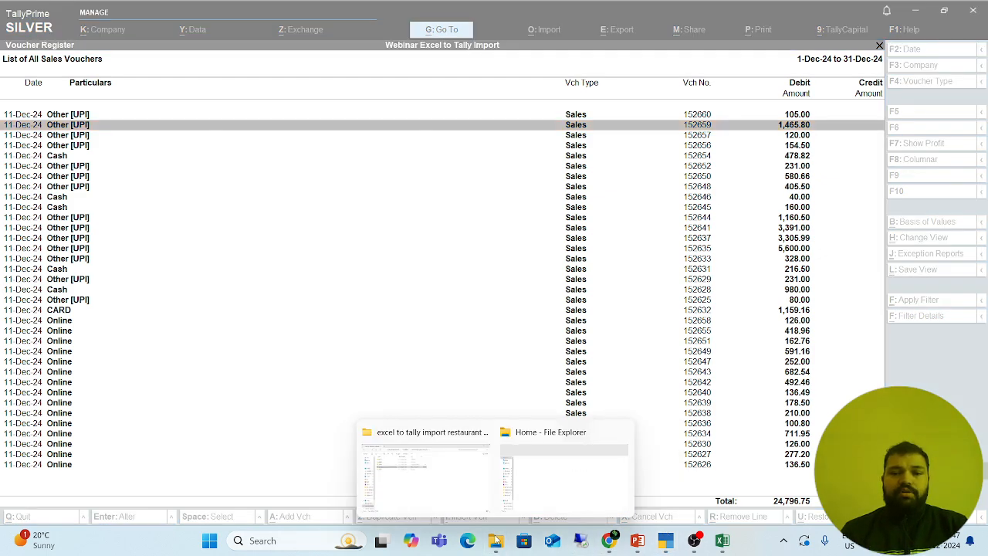
{"action": "left_click", "coordinate": [457, 491]}
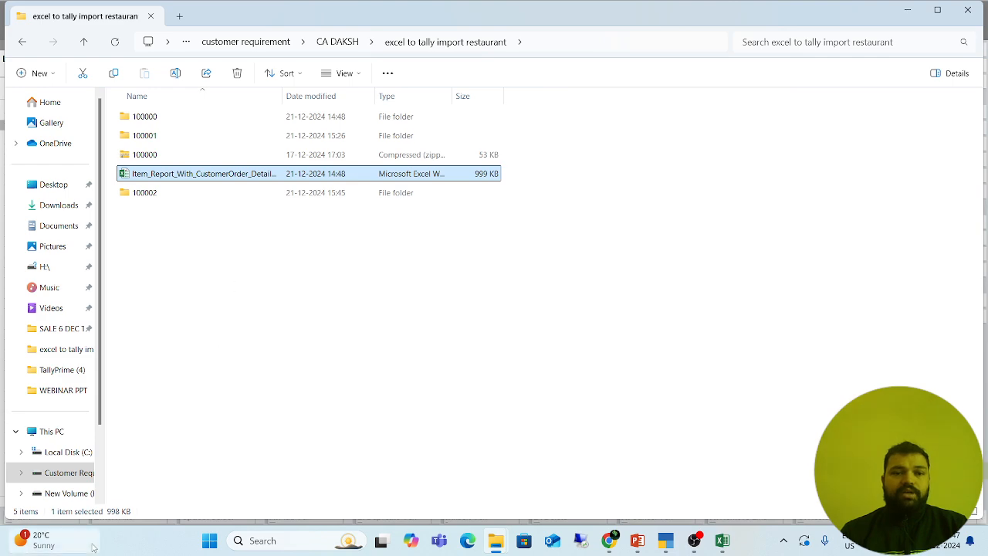
{"action": "left_click", "coordinate": [65, 473]}
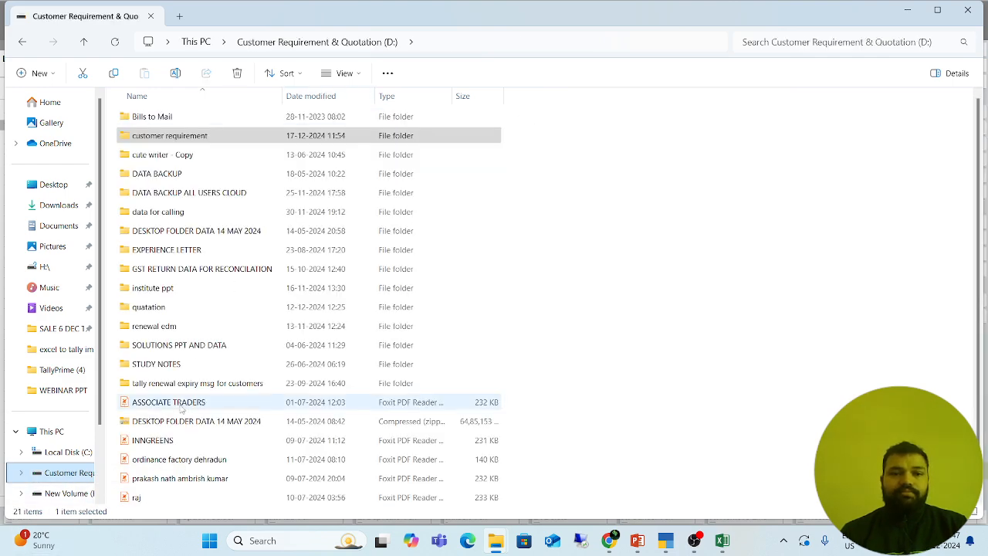
{"action": "double_click", "coordinate": [163, 348]}
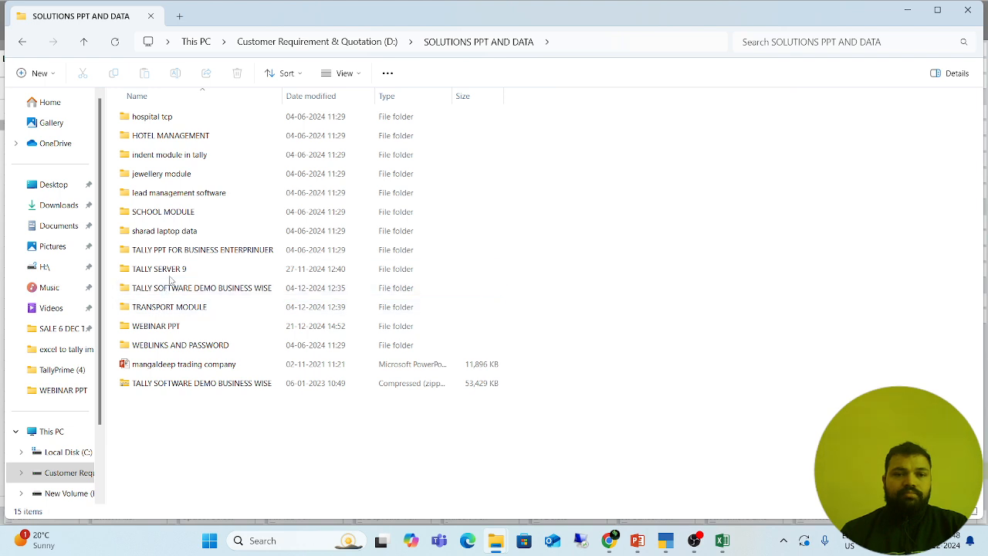
{"action": "double_click", "coordinate": [172, 251]}
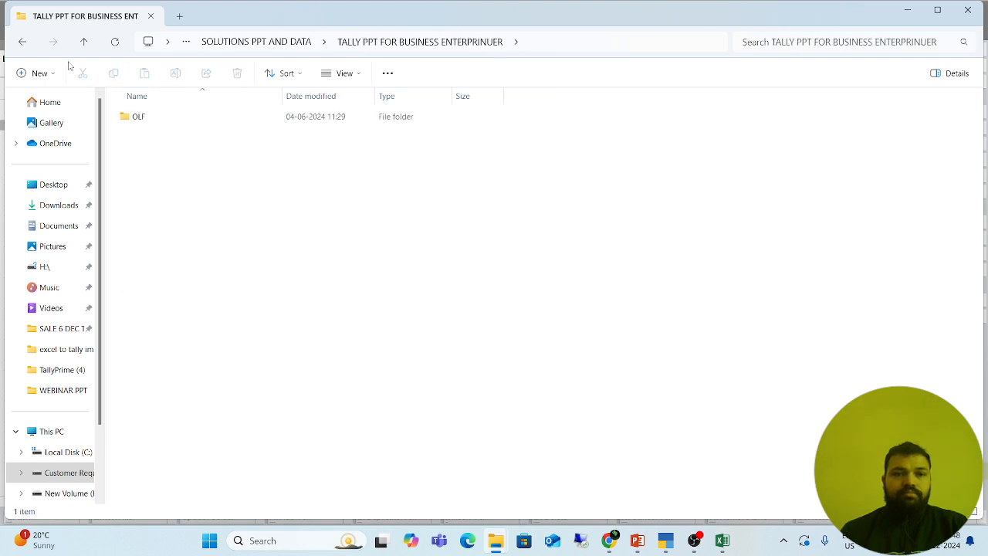
{"action": "left_click", "coordinate": [83, 42]}
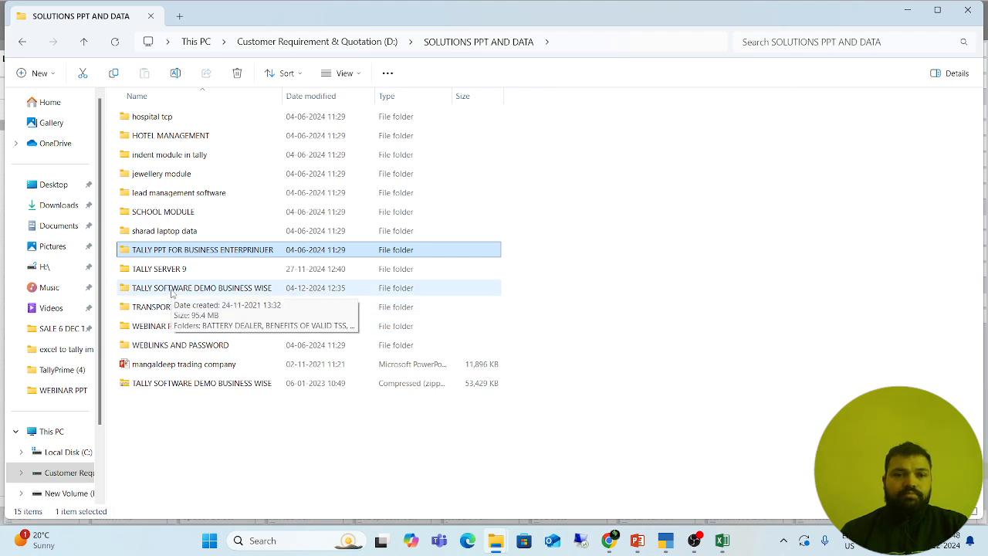
Step: Open the SALES IMPORT WITHOUT ITEM workbook from TALLY SOFTWARE DEMO BUSINESS WISE, CA & ACCOUNTANT EXCEL TO TALLY IMPORT, SALE
{"action": "double_click", "coordinate": [171, 287]}
{"action": "left_click", "coordinate": [168, 156]}
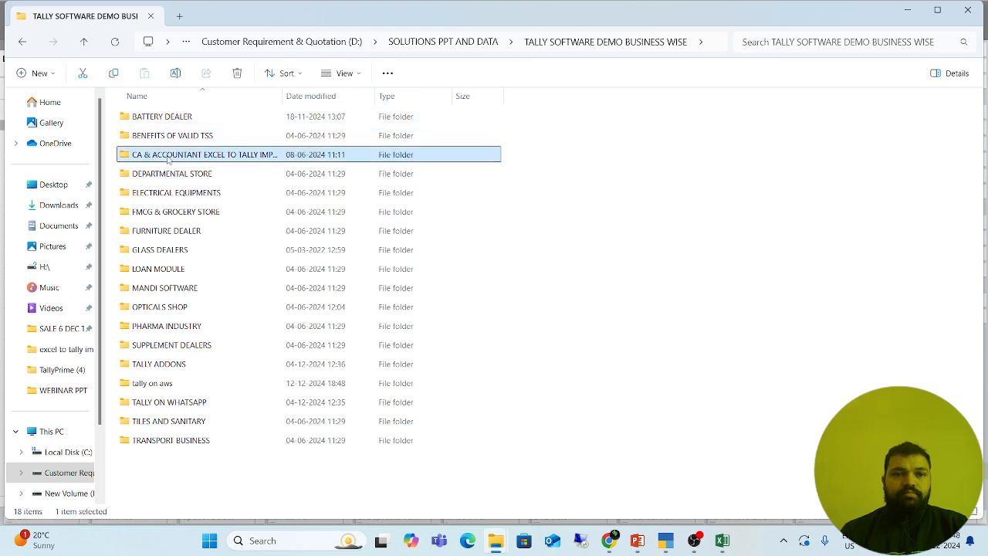
{"action": "double_click", "coordinate": [168, 156]}
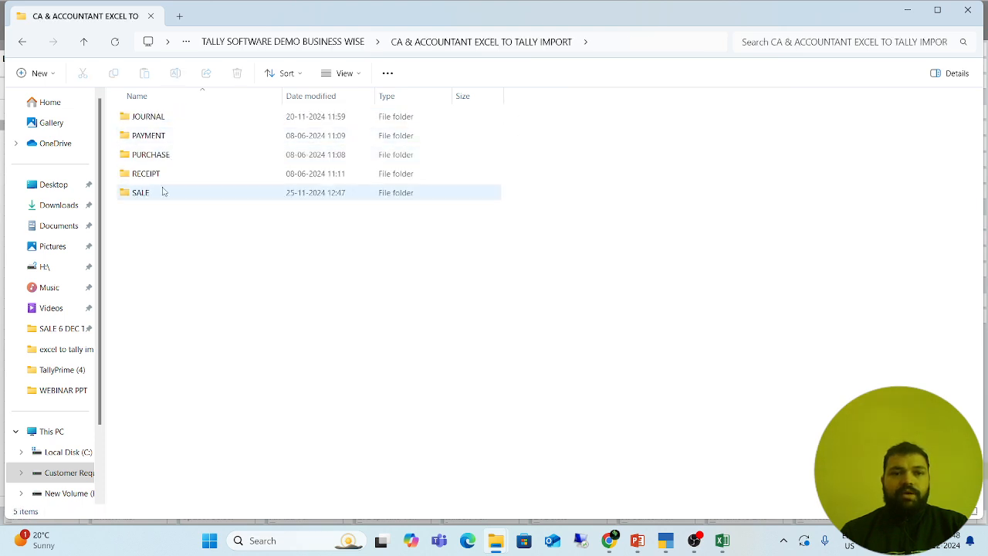
{"action": "double_click", "coordinate": [163, 192]}
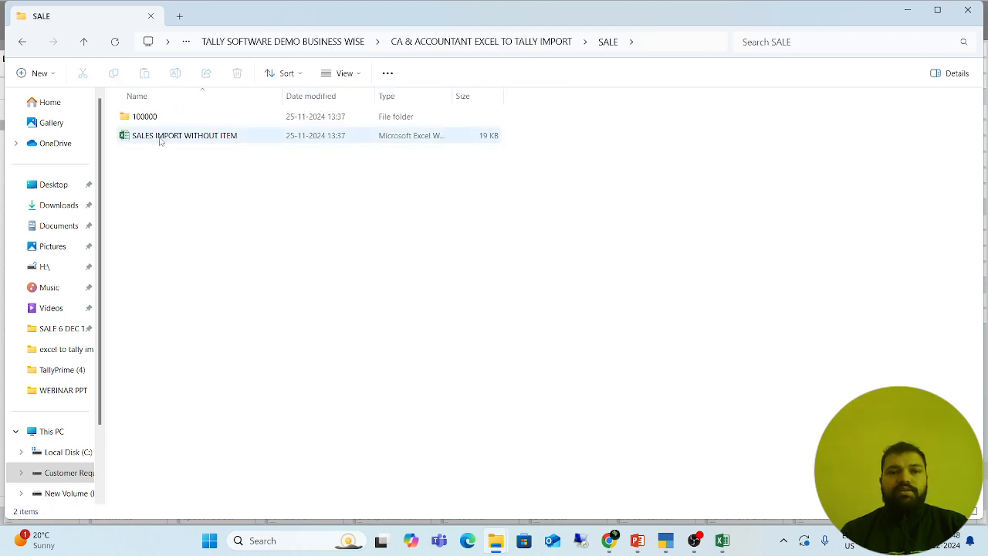
{"action": "double_click", "coordinate": [161, 140]}
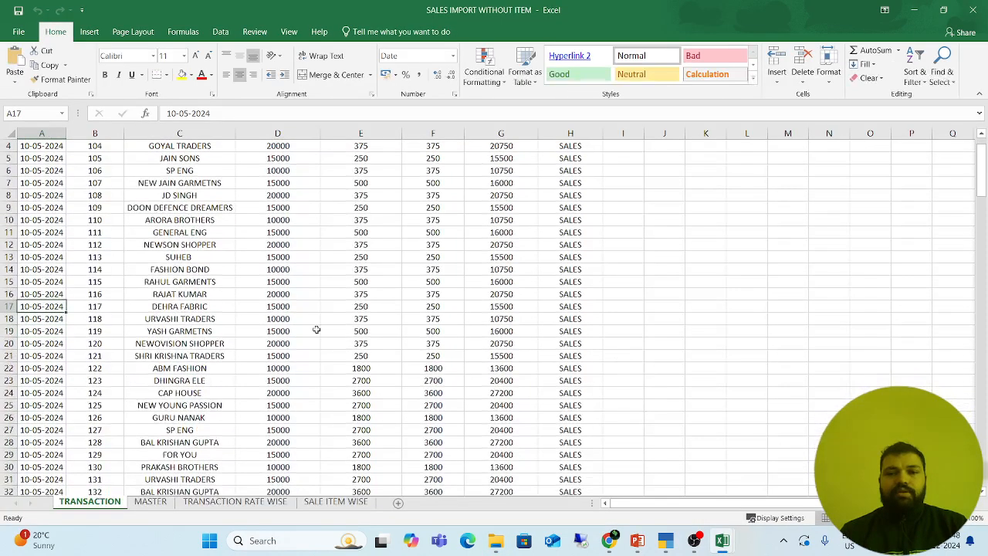
Step: Review the TRANSACTION sheet's column headings from DATE and INVOICE NO across to TOTAL AMOUNT and VOUCHER TYPE
{"action": "scroll", "coordinate": [114, 470], "scroll_direction": "up", "scroll_amount": 2}
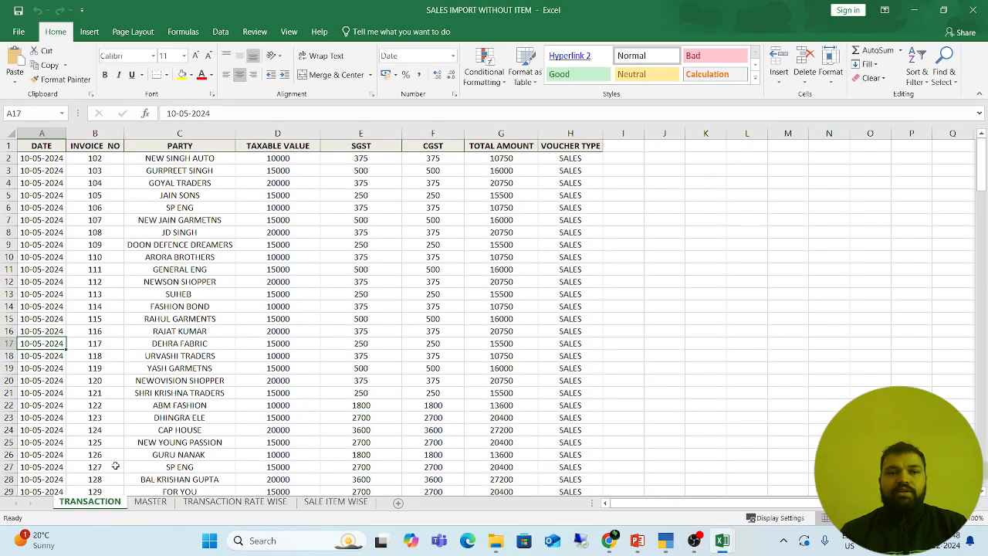
{"action": "left_click", "coordinate": [30, 206]}
{"action": "key", "text": "Up"}
{"action": "key", "text": "Up"}
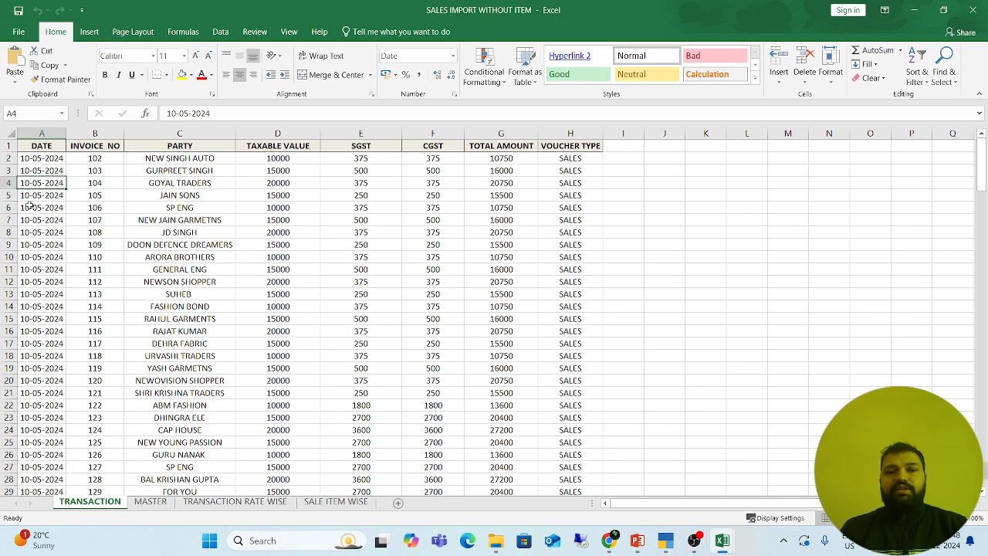
{"action": "key", "text": "Up"}
{"action": "key", "text": "Up"}
{"action": "key", "text": "Up"}
{"action": "key", "text": "Right"}
{"action": "key", "text": "Right"}
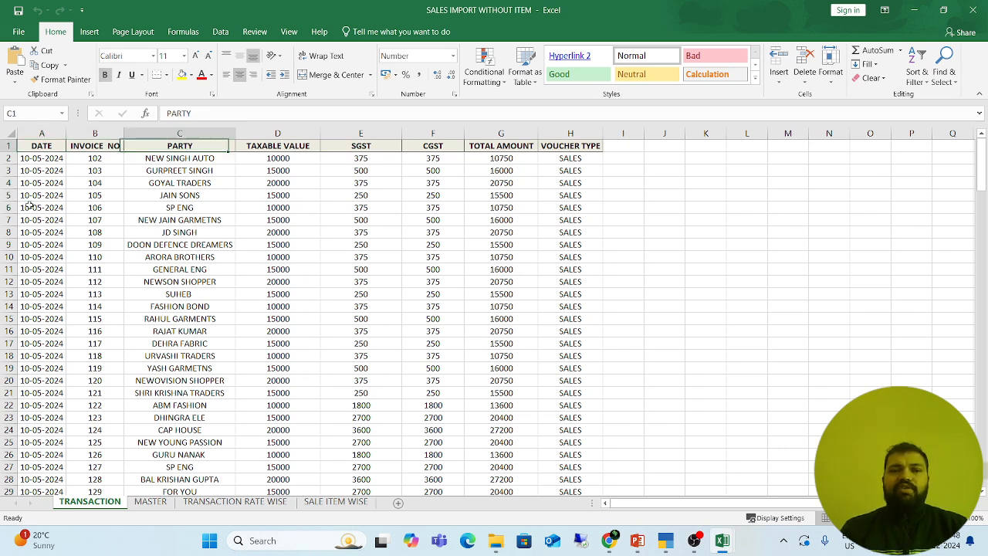
{"action": "key", "text": "Down"}
{"action": "key", "text": "Up"}
{"action": "key", "text": "Right"}
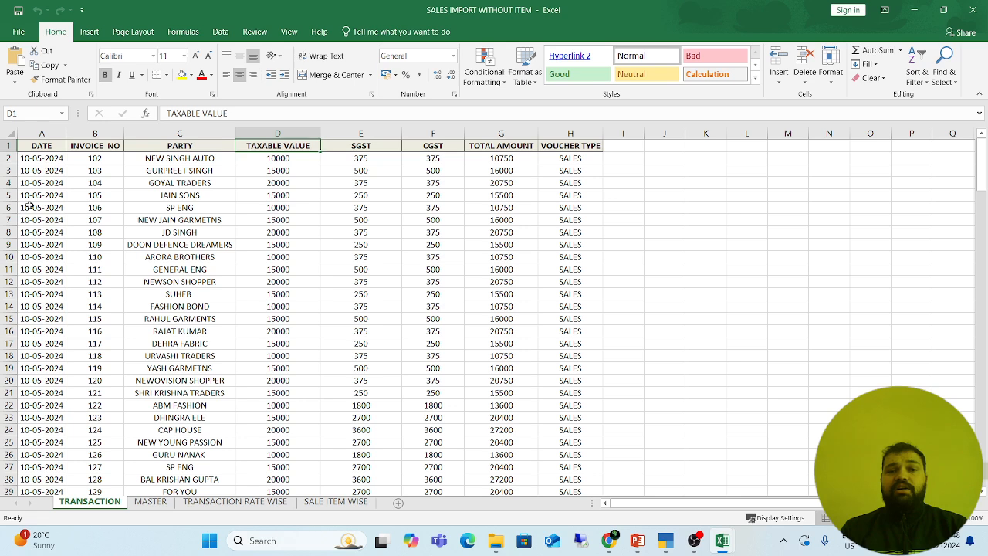
{"action": "key", "text": "Right"}
{"action": "key", "text": "Right"}
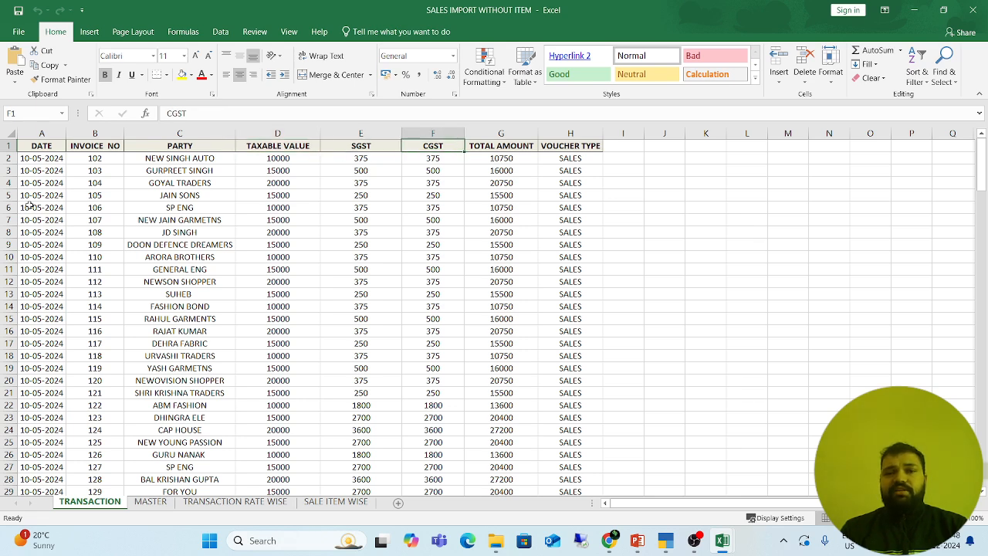
{"action": "key", "text": "Left"}
{"action": "key", "text": "Right"}
{"action": "key", "text": "Right"}
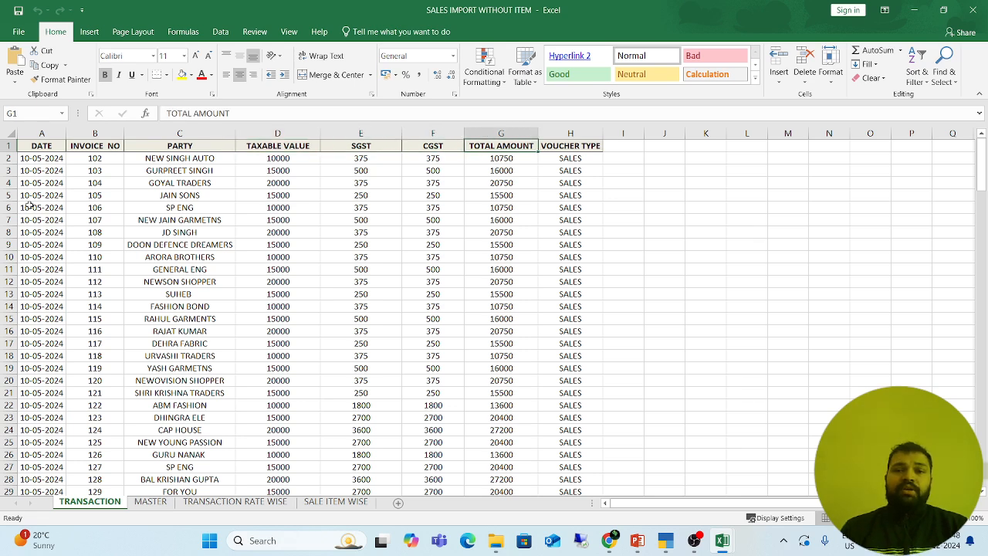
{"action": "key", "text": "Right"}
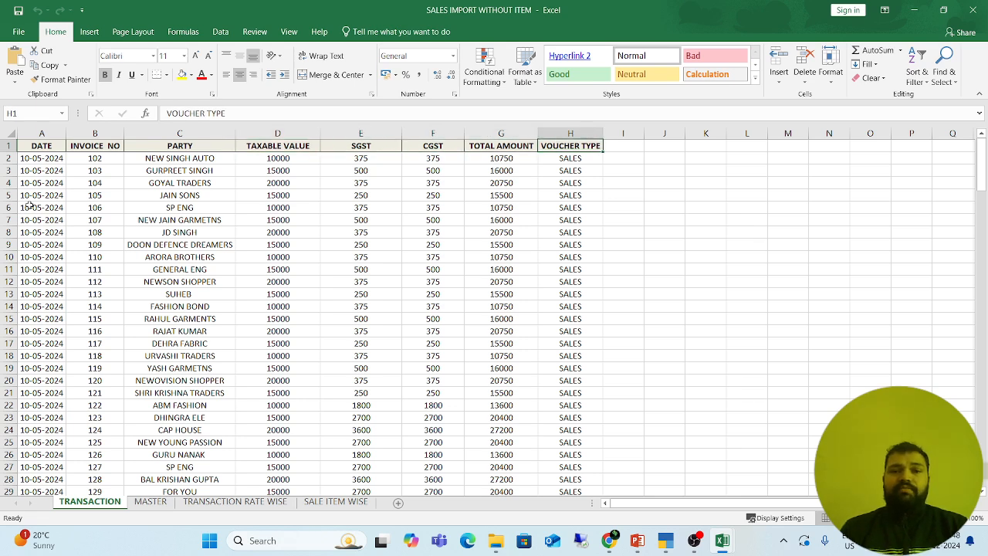
Step: Examine the party ledger details on the MASTER sheet, including the group, address, state and contact columns
{"action": "left_click", "coordinate": [150, 502]}
{"action": "scroll", "coordinate": [243, 363], "scroll_direction": "down", "scroll_amount": 1}
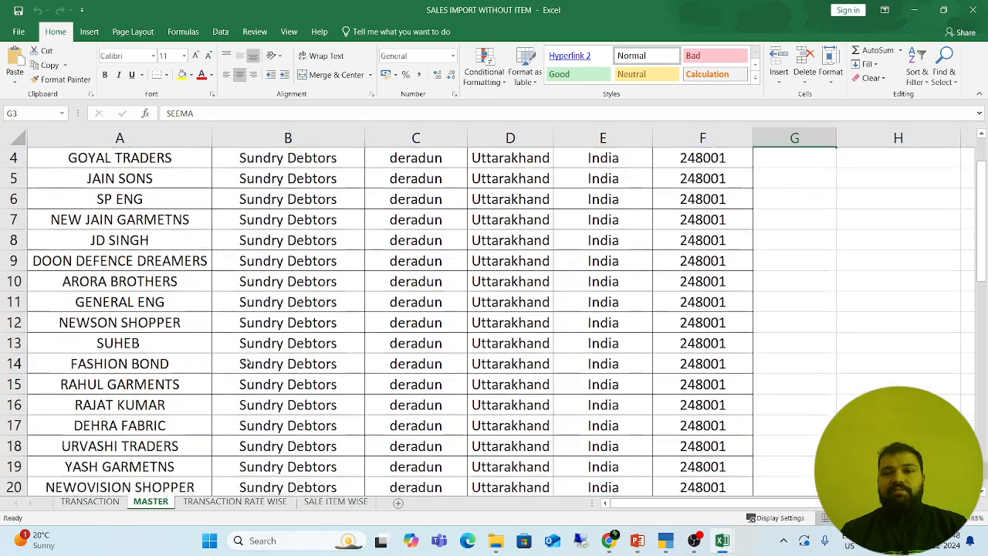
{"action": "scroll", "coordinate": [244, 361], "scroll_direction": "up", "scroll_amount": 1}
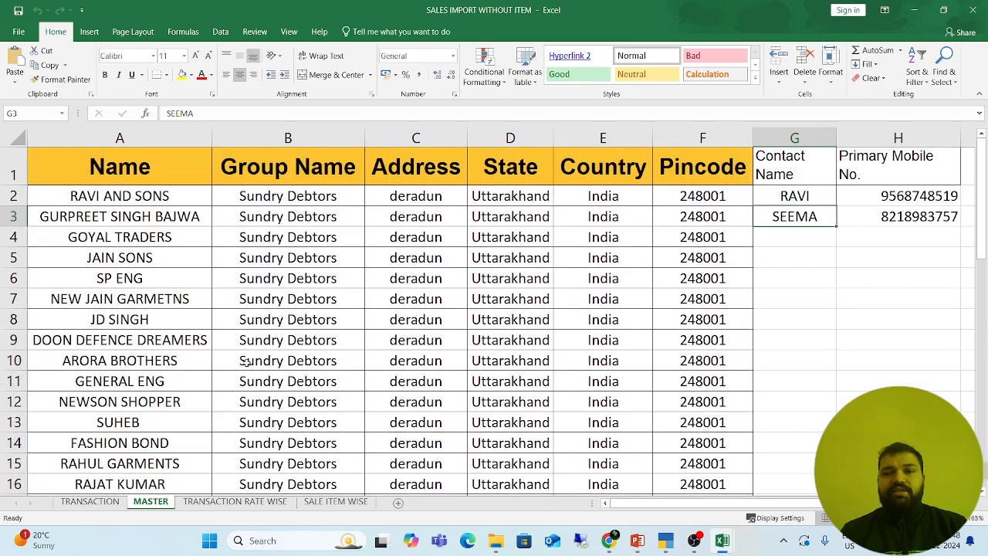
Step: Examine the SALE @ 5%, 12%, 18% and 28% columns on the TRANSACTION RATE WISE sheet
{"action": "left_click", "coordinate": [230, 503]}
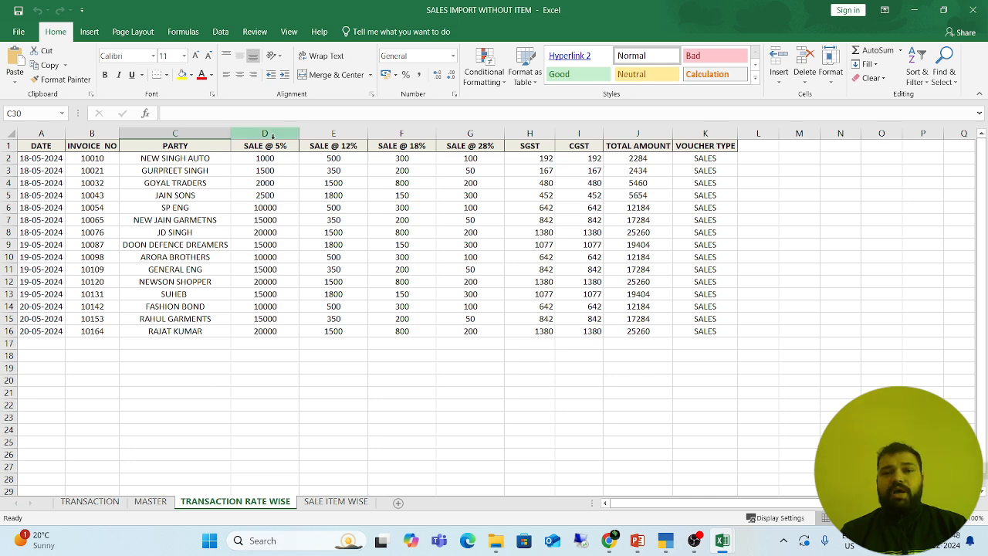
{"action": "left_click_drag", "start_coordinate": [266, 151], "coordinate": [267, 186]}
{"action": "left_click_drag", "start_coordinate": [334, 151], "coordinate": [343, 185]}
{"action": "left_click_drag", "start_coordinate": [401, 152], "coordinate": [403, 187]}
{"action": "left_click_drag", "start_coordinate": [476, 145], "coordinate": [484, 185]}
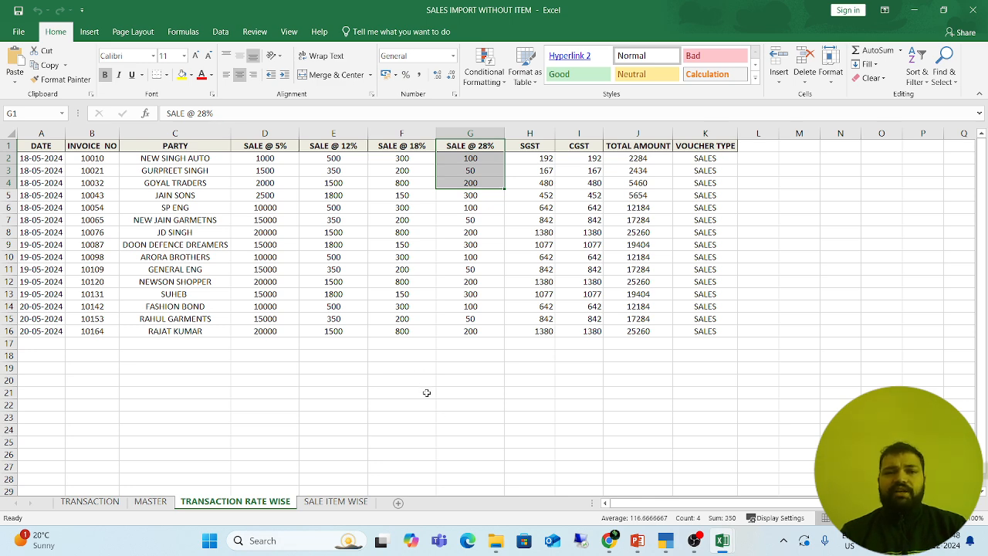
Step: Examine the SALE ITEM WISE sheet's columns, including party, item, quantity, rate, amount, SGST, CGST, total amount and voucher type
{"action": "left_click", "coordinate": [335, 502]}
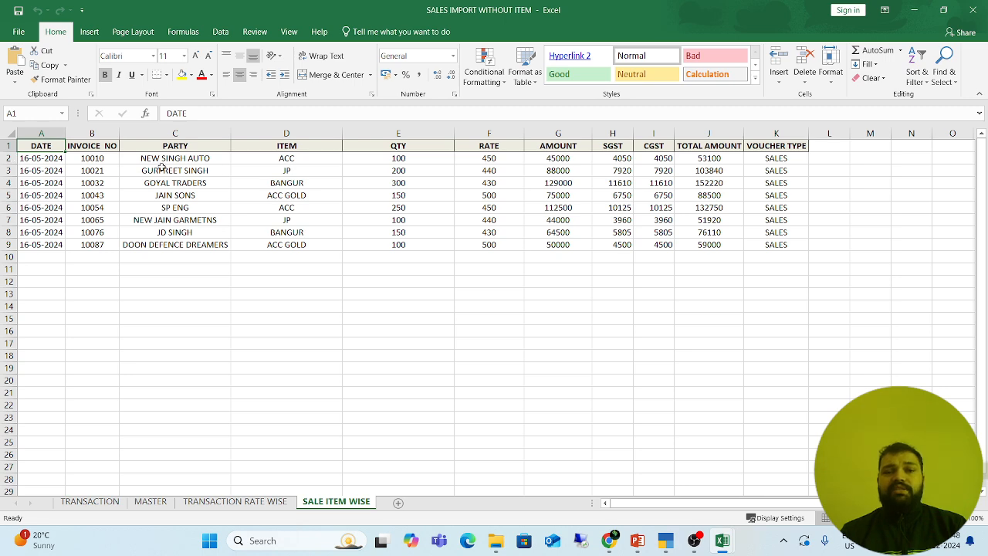
{"action": "left_click_drag", "start_coordinate": [178, 158], "coordinate": [179, 195]}
{"action": "left_click_drag", "start_coordinate": [294, 158], "coordinate": [309, 229]}
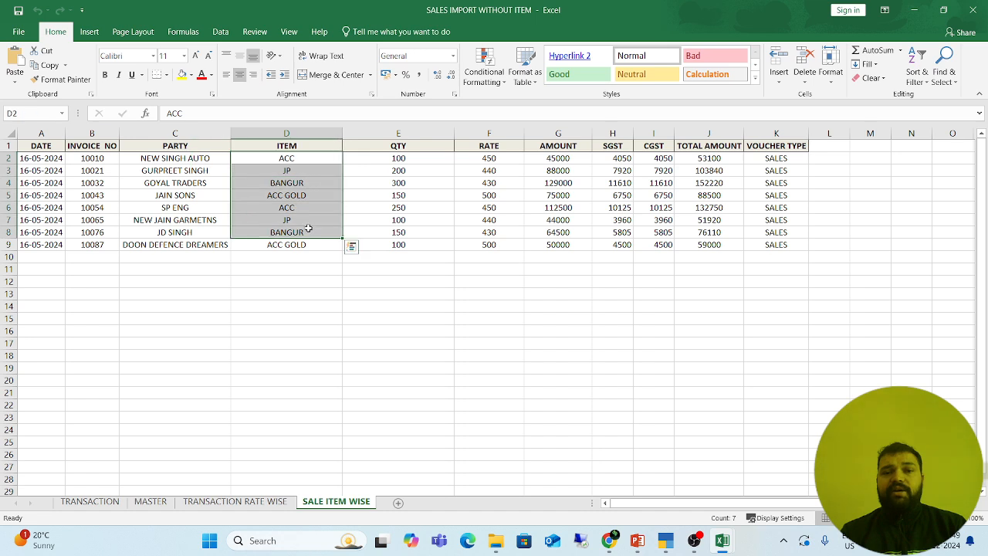
{"action": "left_click_drag", "start_coordinate": [401, 158], "coordinate": [402, 207]}
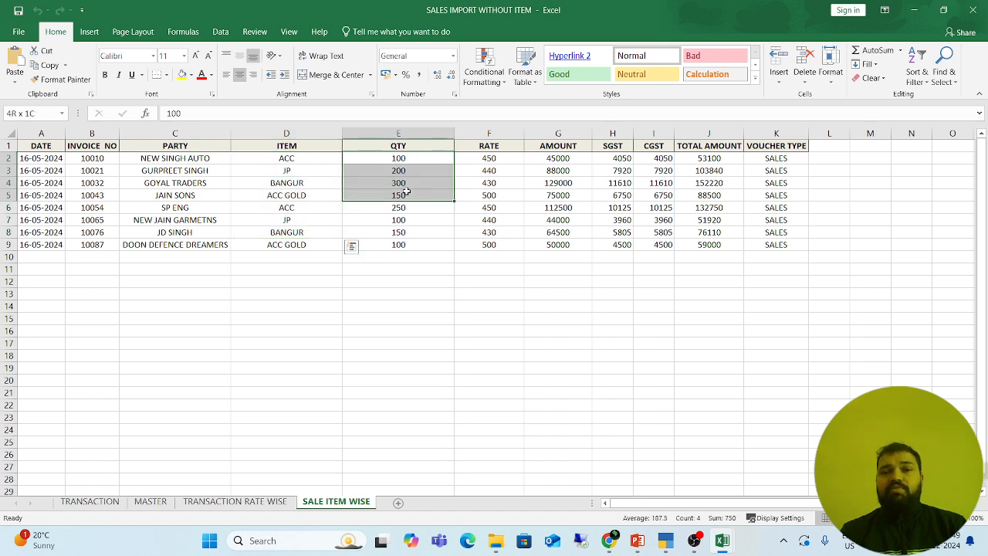
{"action": "left_click_drag", "start_coordinate": [503, 158], "coordinate": [494, 207]}
{"action": "left_click_drag", "start_coordinate": [572, 170], "coordinate": [572, 195]}
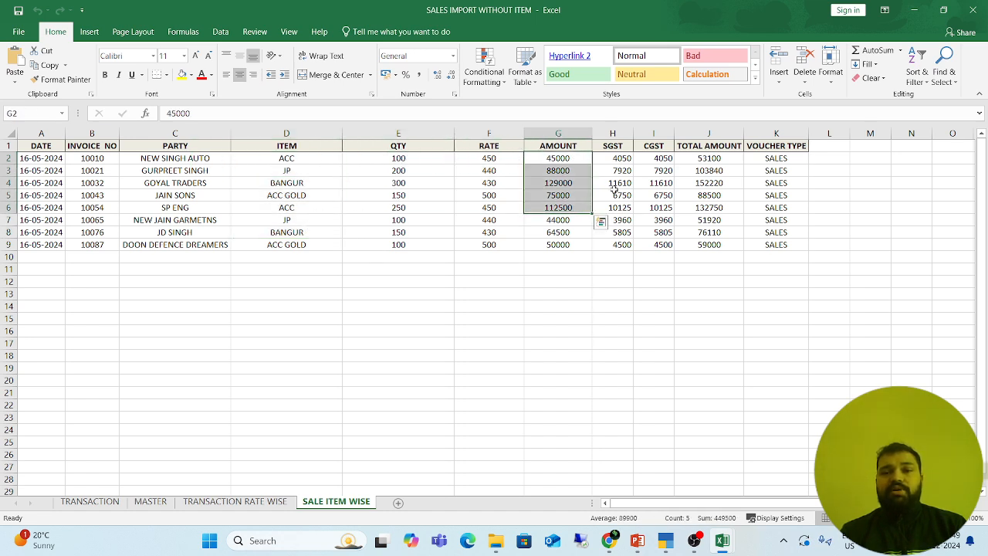
{"action": "left_click_drag", "start_coordinate": [617, 170], "coordinate": [617, 195]}
{"action": "left_click_drag", "start_coordinate": [656, 170], "coordinate": [658, 197]}
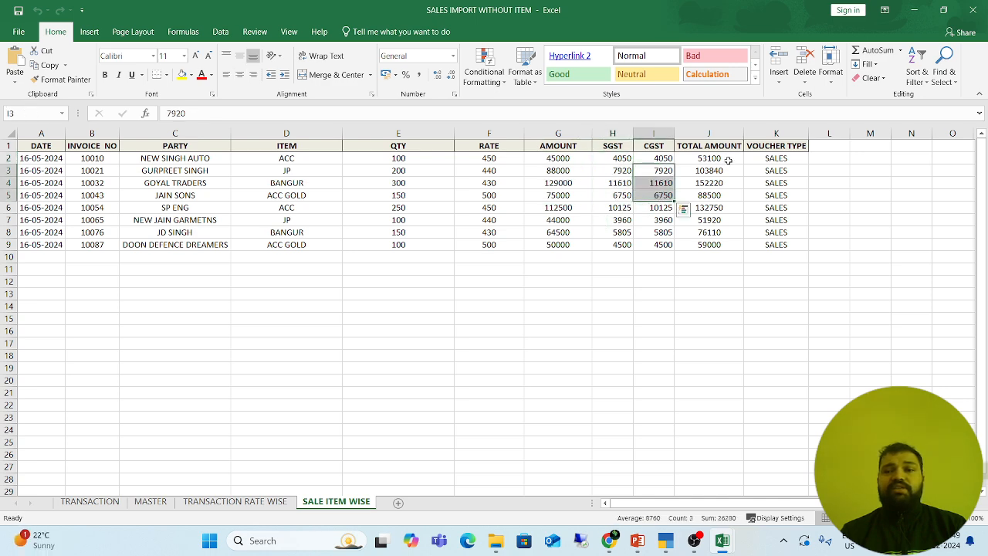
{"action": "left_click_drag", "start_coordinate": [708, 170], "coordinate": [708, 195]}
{"action": "left_click_drag", "start_coordinate": [778, 170], "coordinate": [784, 187]}
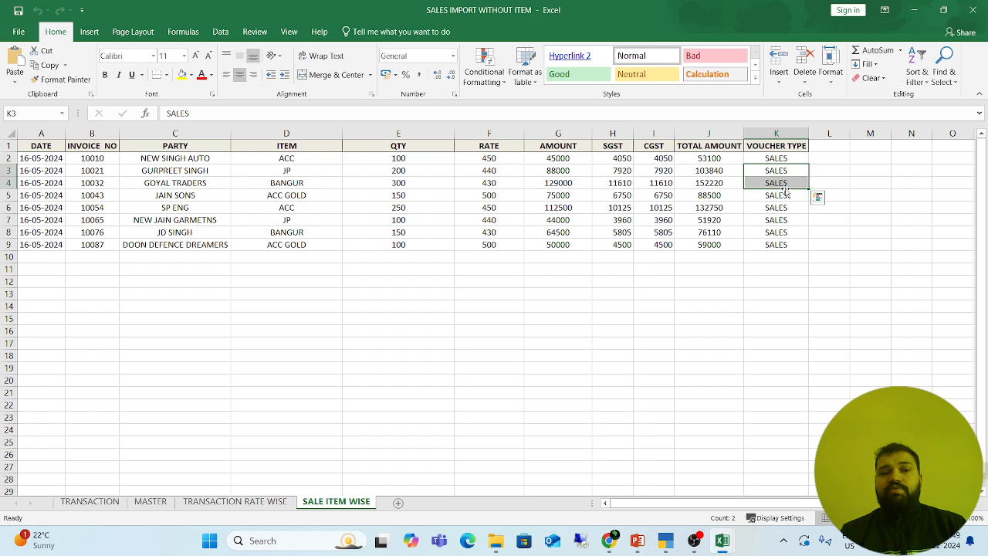
{"action": "left_click_drag", "start_coordinate": [178, 158], "coordinate": [176, 193]}
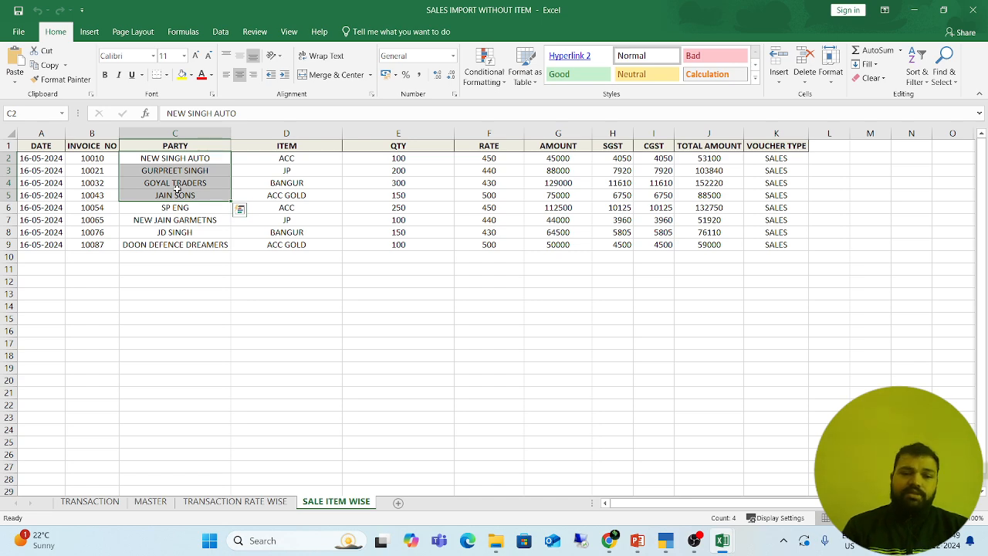
Step: Close the SALES IMPORT WITHOUT ITEM workbook and check the RECEIPT and PURCHASE folders in File Explorer for sample files
{"action": "left_click", "coordinate": [972, 10]}
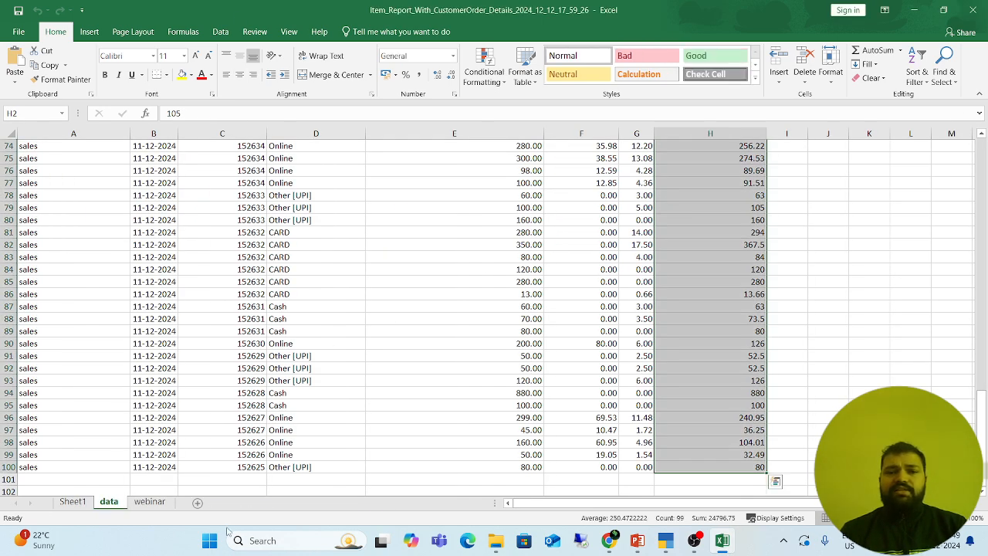
{"action": "left_click", "coordinate": [495, 540]}
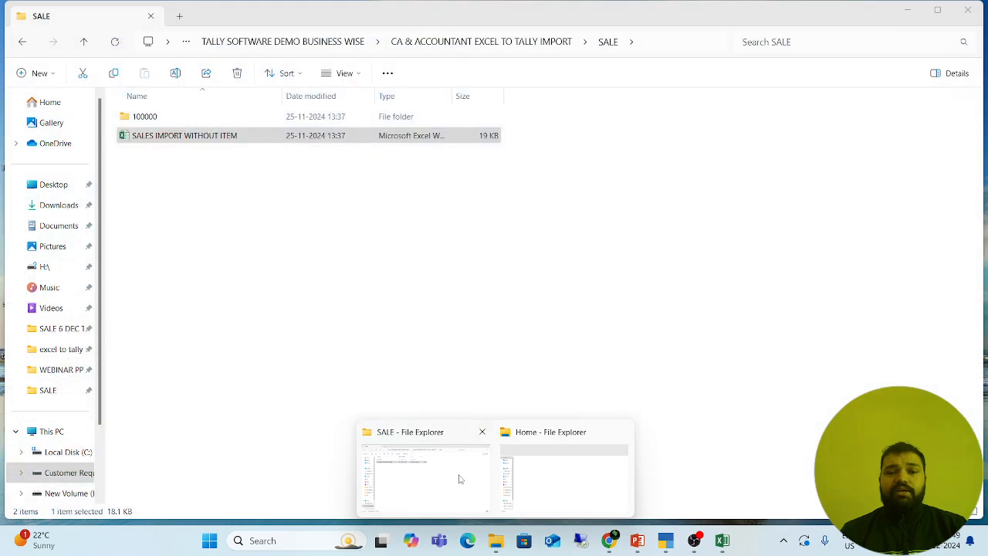
{"action": "left_click", "coordinate": [458, 479]}
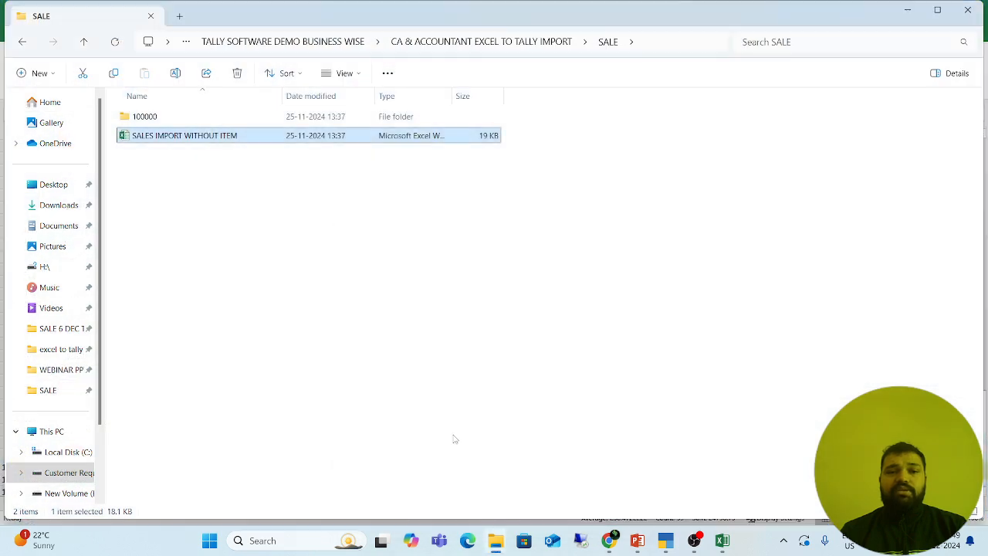
{"action": "left_click", "coordinate": [84, 43]}
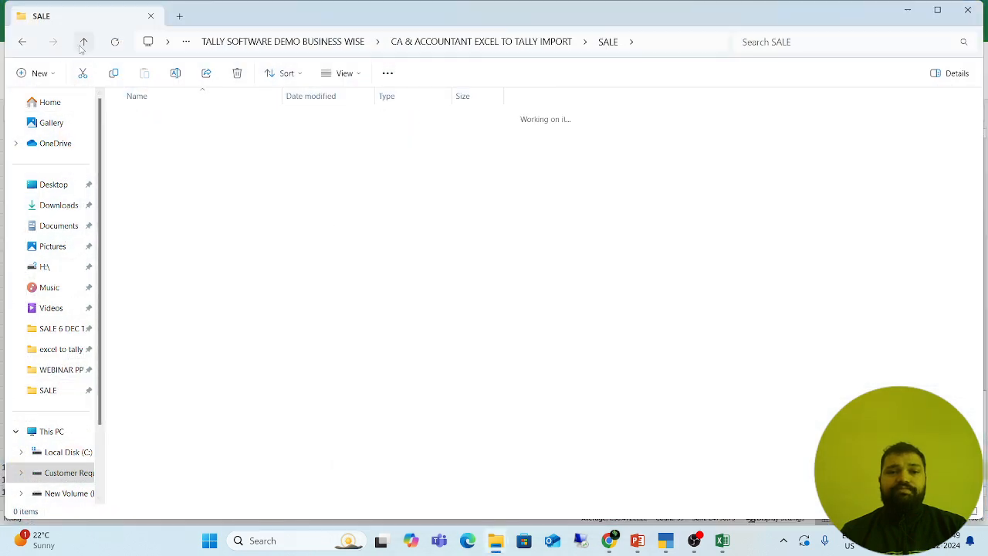
{"action": "double_click", "coordinate": [147, 174]}
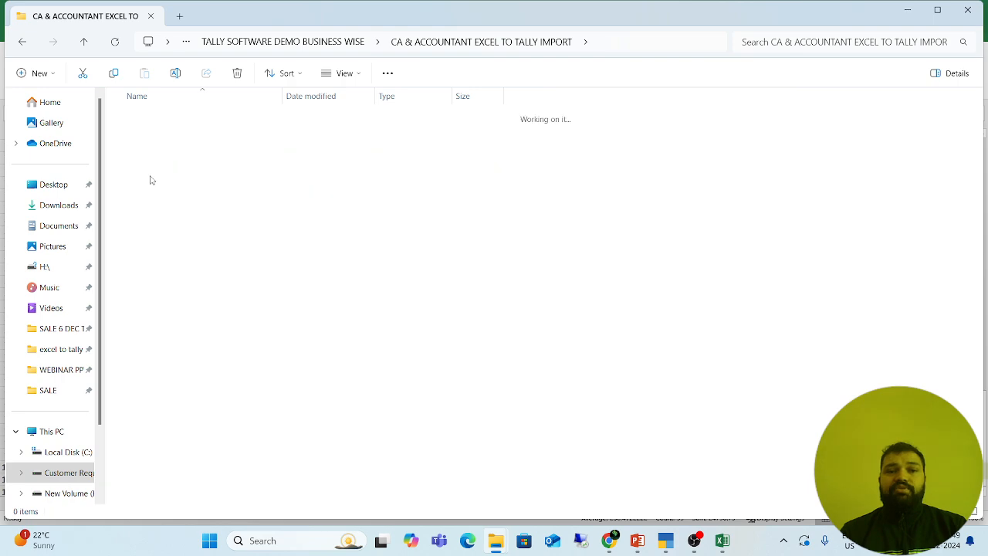
{"action": "left_click", "coordinate": [84, 42]}
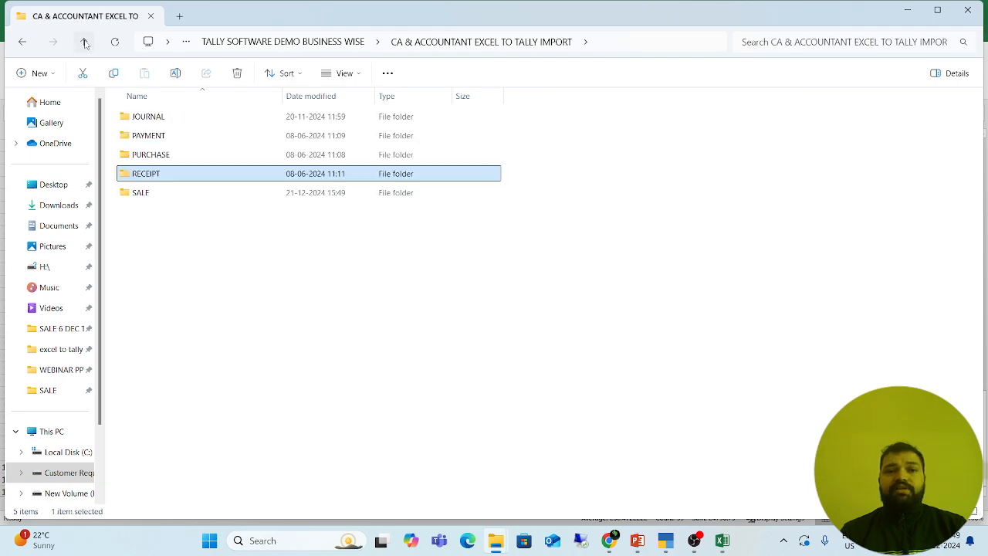
{"action": "double_click", "coordinate": [163, 156]}
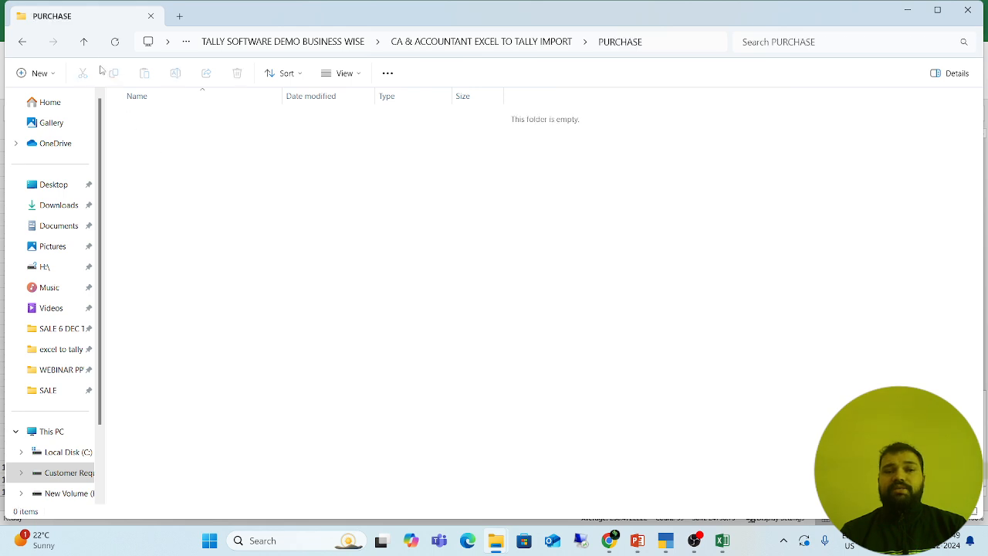
Step: Open the rama_krishna_excel workbook from the JOURNAL folder under CA & ACCOUNTANT EXCEL TO TALLY IMPORT
{"action": "left_click", "coordinate": [84, 41]}
{"action": "double_click", "coordinate": [149, 116]}
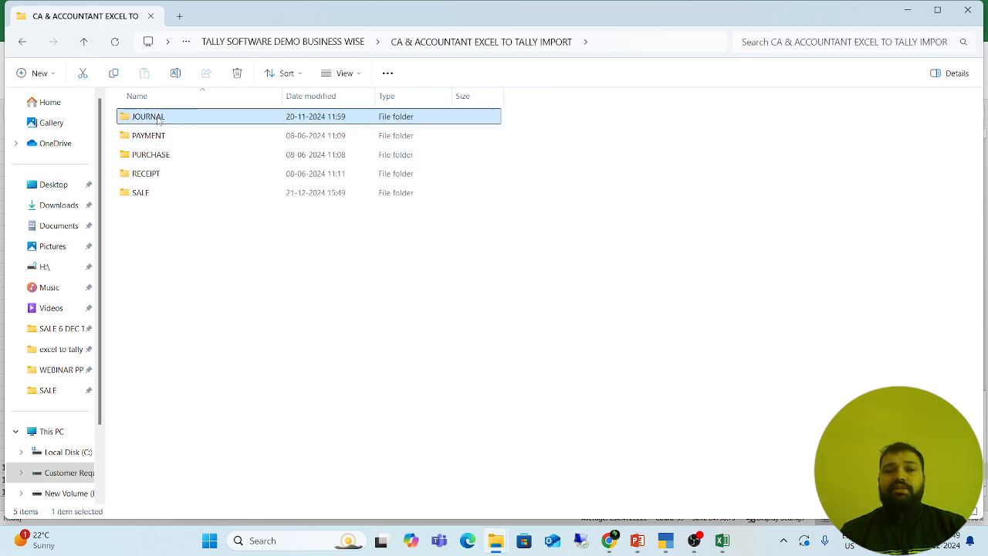
{"action": "left_click", "coordinate": [157, 139]}
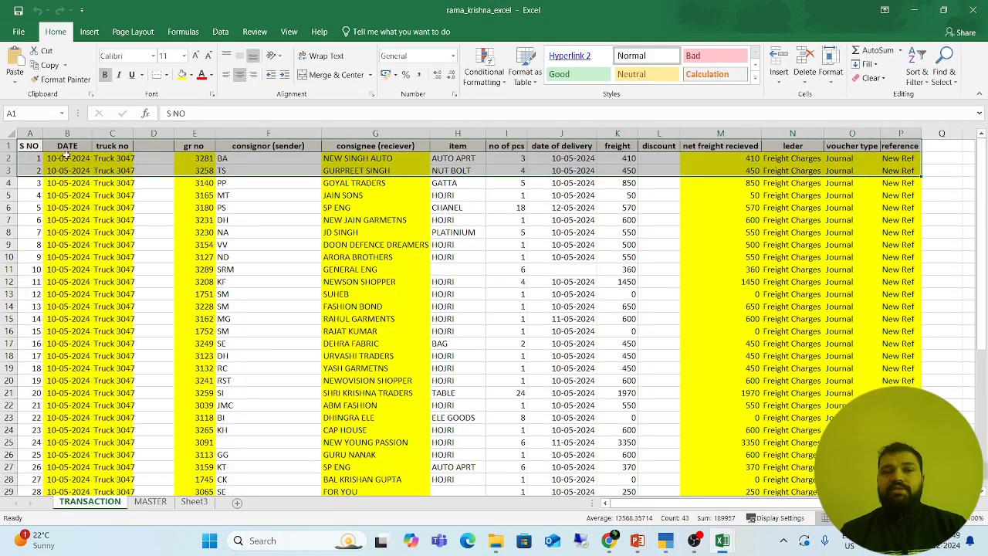
Step: Review the DATE, truck no, gr no, consignor and consignee columns on the TRANSACTION sheet of the journal workbook
{"action": "left_click", "coordinate": [58, 147]}
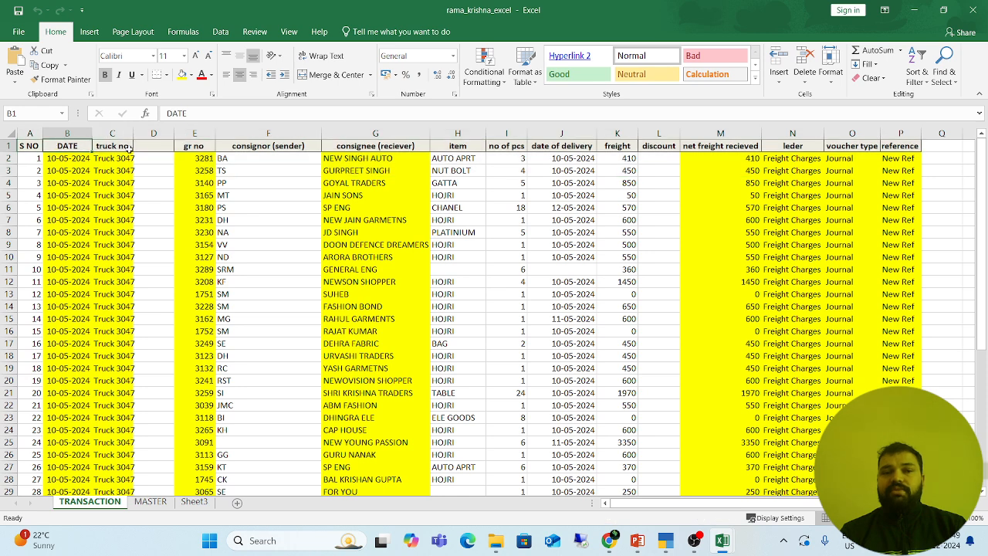
{"action": "left_click", "coordinate": [108, 148]}
{"action": "left_click", "coordinate": [185, 149]}
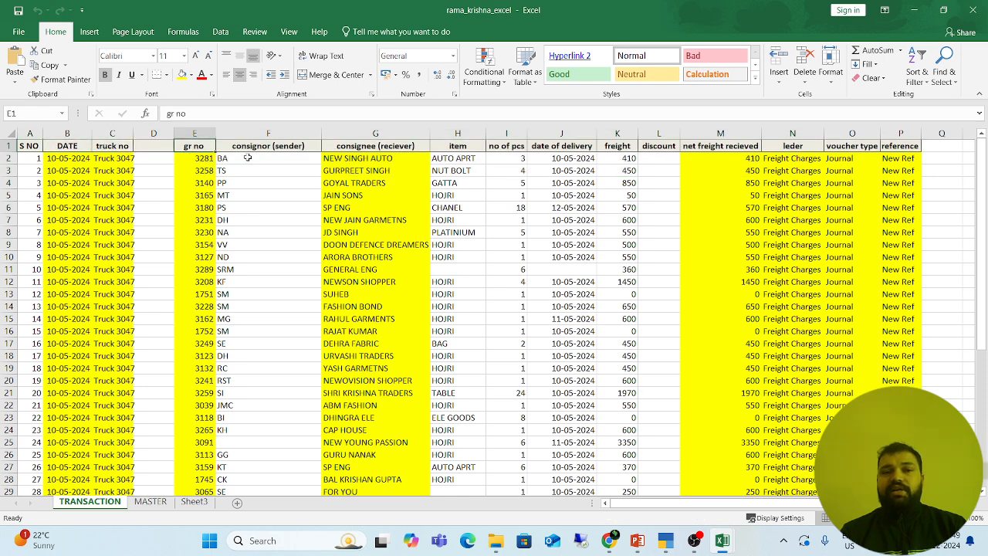
{"action": "left_click", "coordinate": [249, 157]}
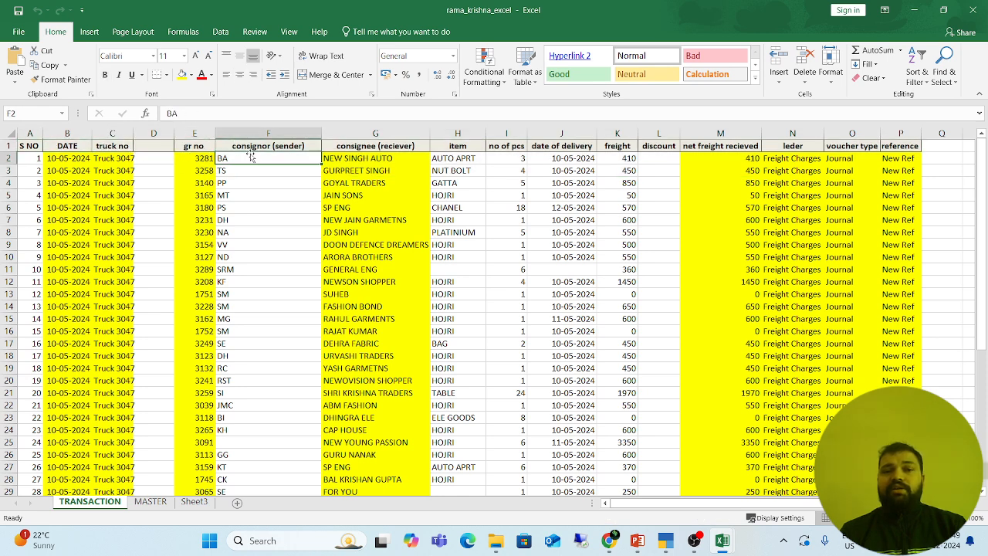
{"action": "left_click", "coordinate": [414, 152]}
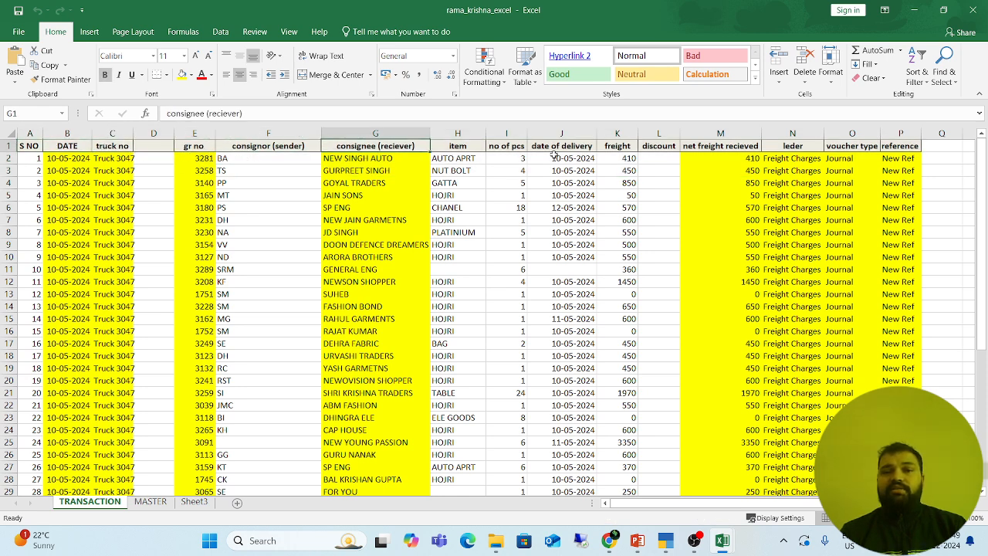
Step: Look over the party ledgers on the journal workbook's MASTER sheet and return to the TRANSACTION sheet
{"action": "left_click", "coordinate": [193, 502]}
{"action": "left_click", "coordinate": [151, 502]}
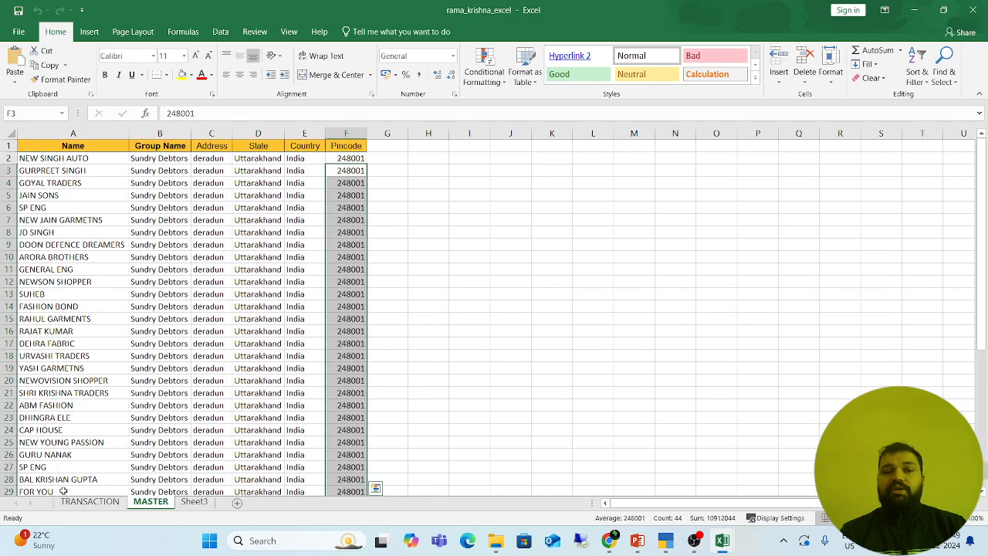
{"action": "left_click", "coordinate": [86, 503]}
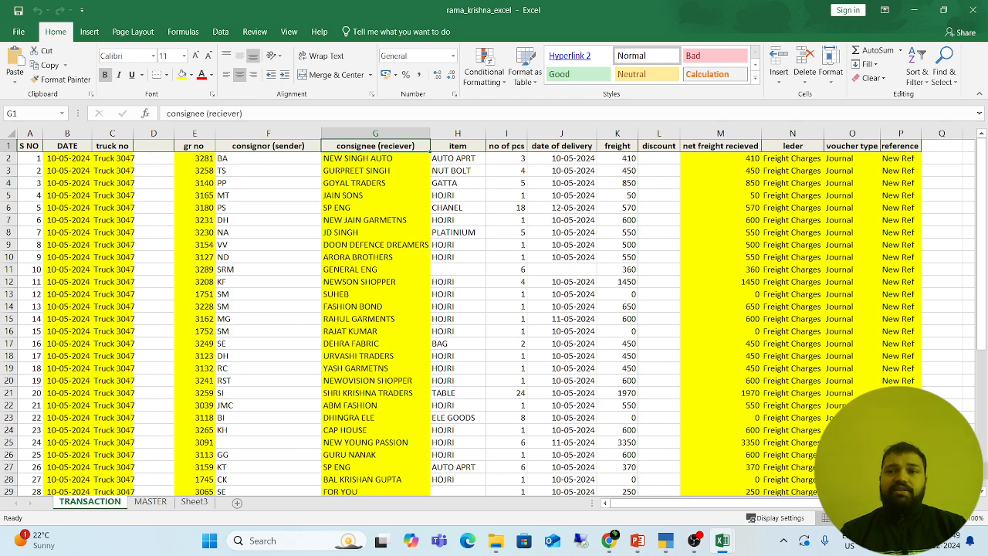
Step: Close the rama_krishna_excel workbook and switch to TallyPrime's sales voucher register
{"action": "left_click", "coordinate": [968, 11]}
{"action": "mouse_move", "coordinate": [638, 542]}
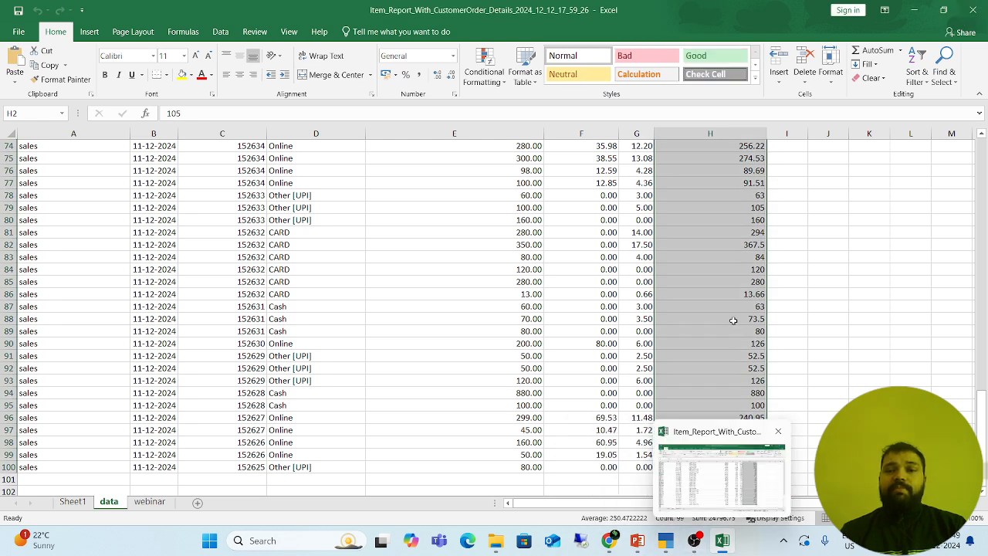
{"action": "left_click", "coordinate": [665, 540]}
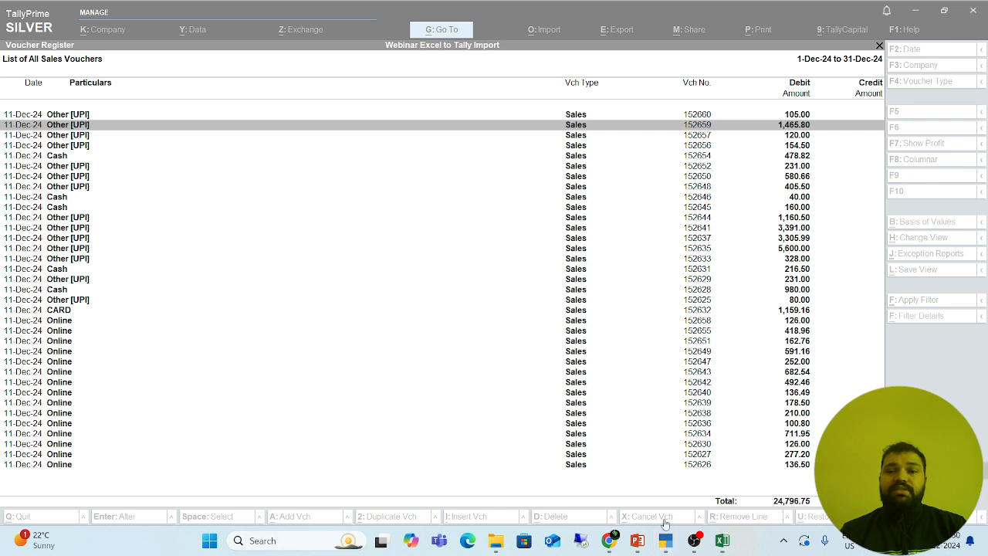